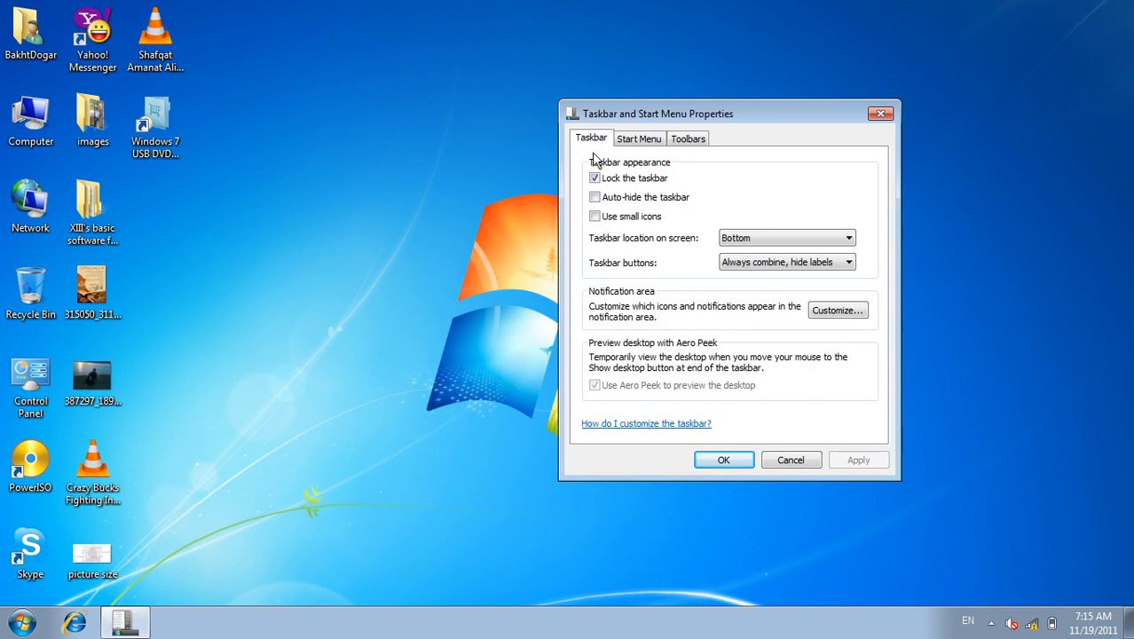
Step: View the Start Menu properties and the power options offered beside Shut down in the Start menu, closing the properties dialog without changes
click(642, 144)
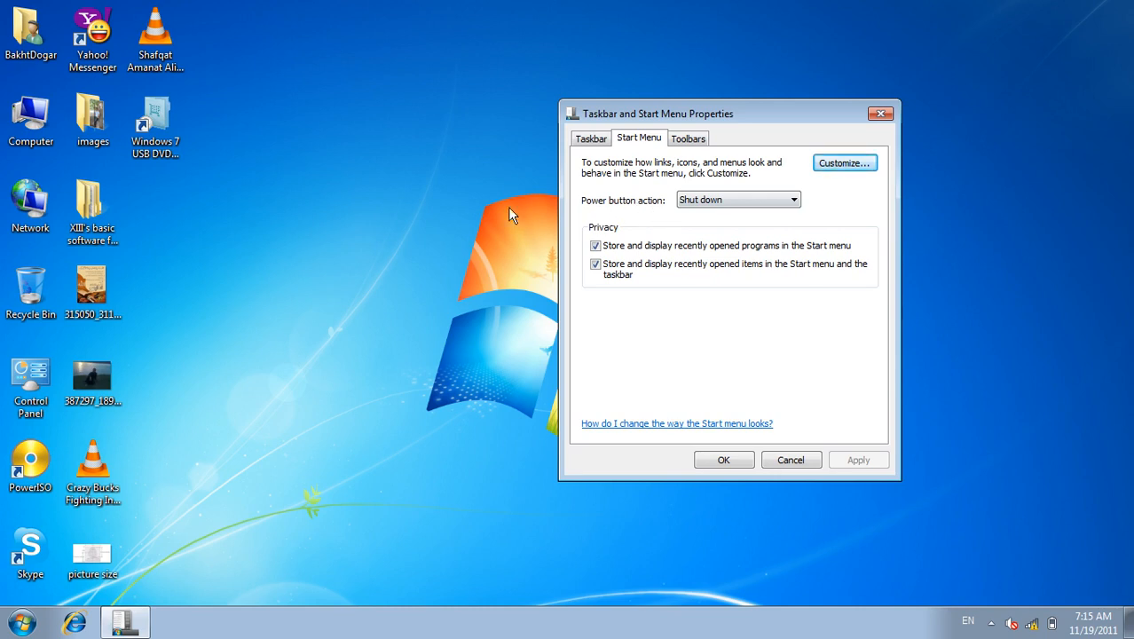
click(30, 628)
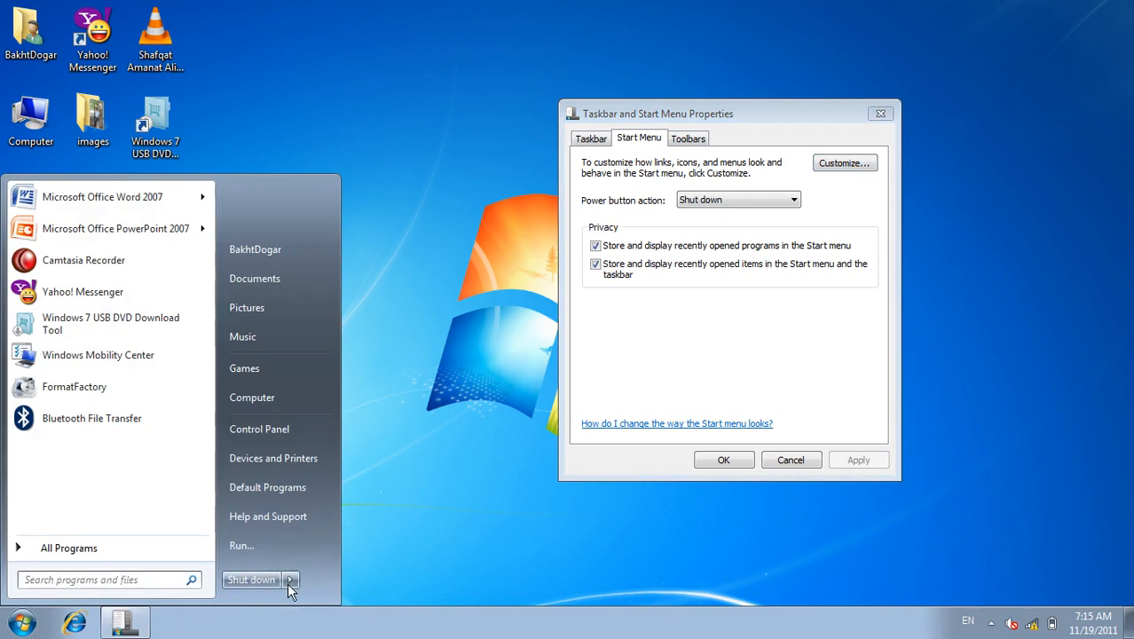
mouse_move(287, 583)
click(446, 529)
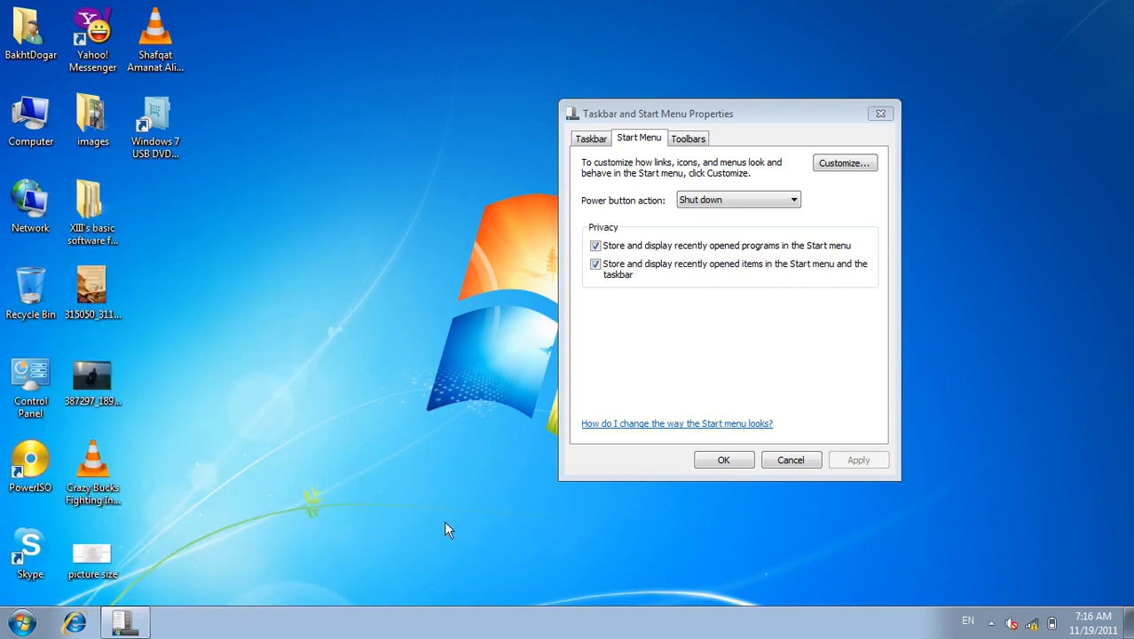
click(798, 461)
click(21, 625)
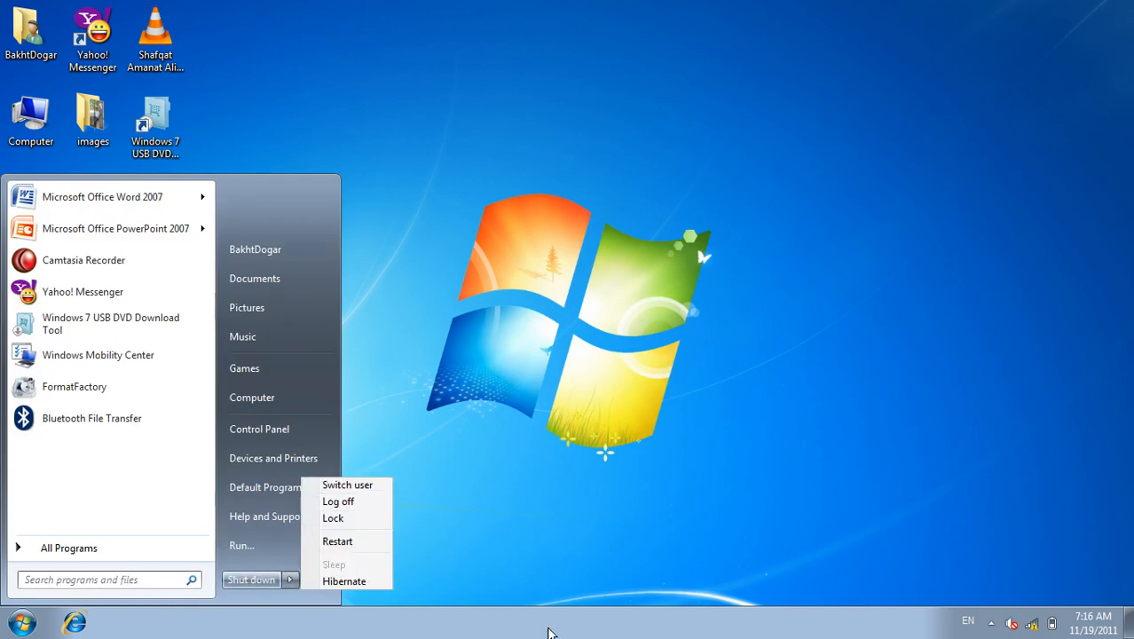
Step: Reopen the Taskbar and Start Menu properties, apply Hibernate as the power button action, and check it in the Start menu
right_click(552, 635)
click(611, 616)
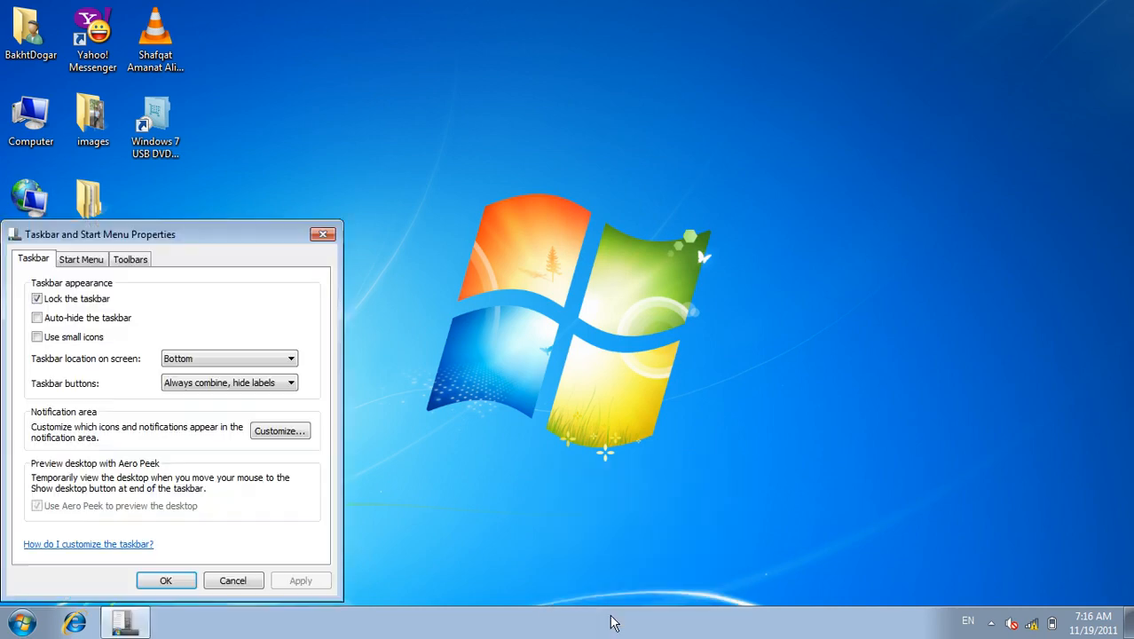
drag(95, 233, 371, 123)
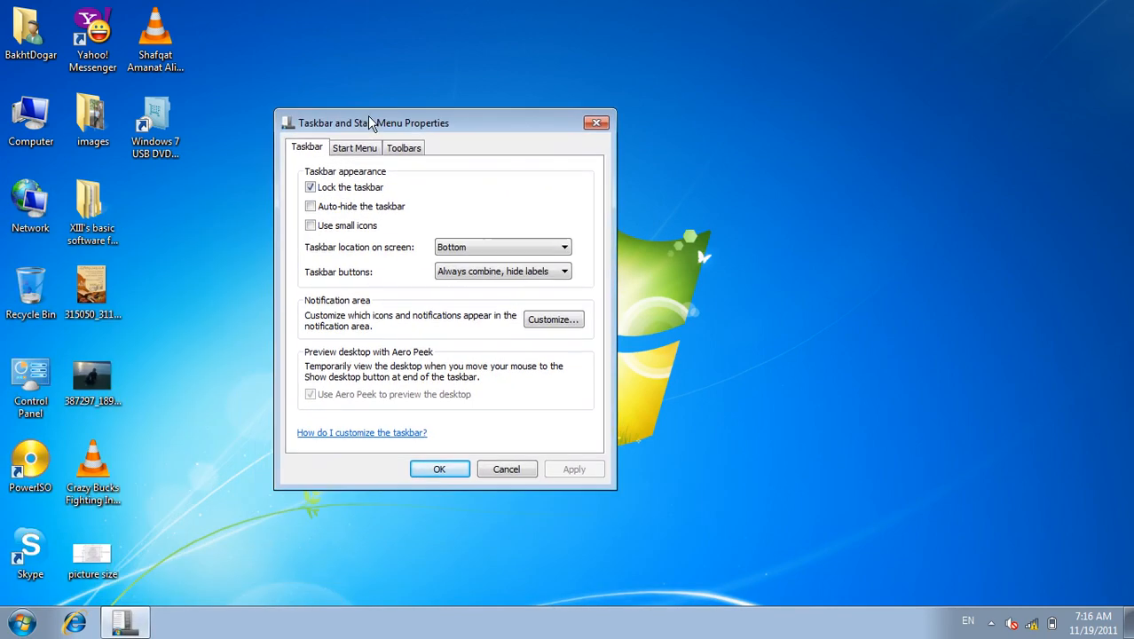
click(359, 151)
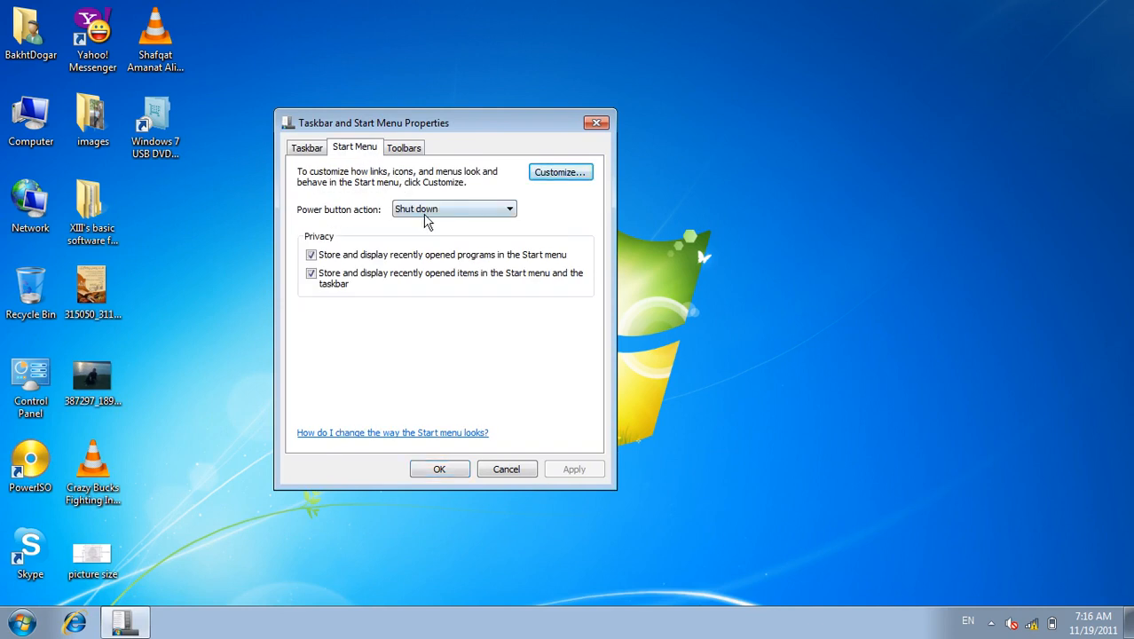
click(454, 209)
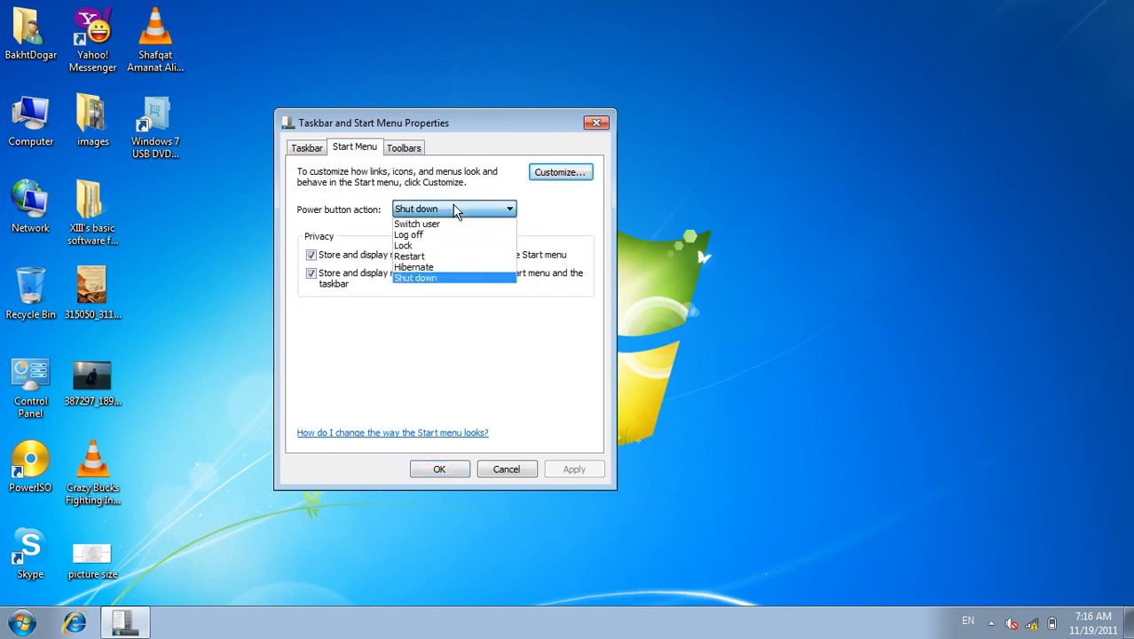
click(449, 267)
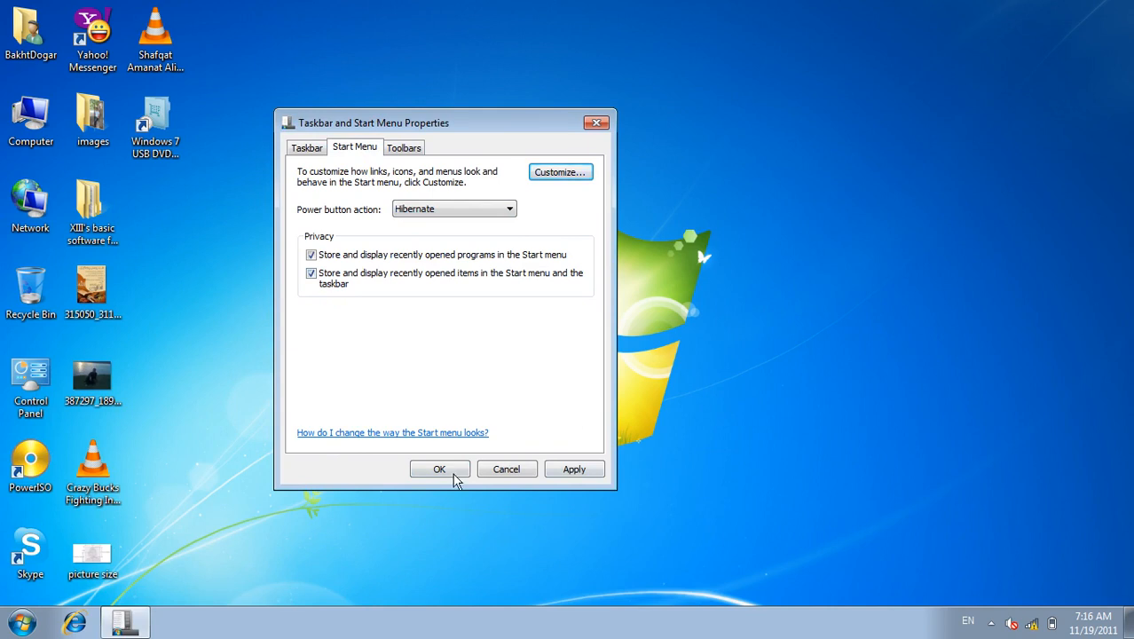
click(561, 476)
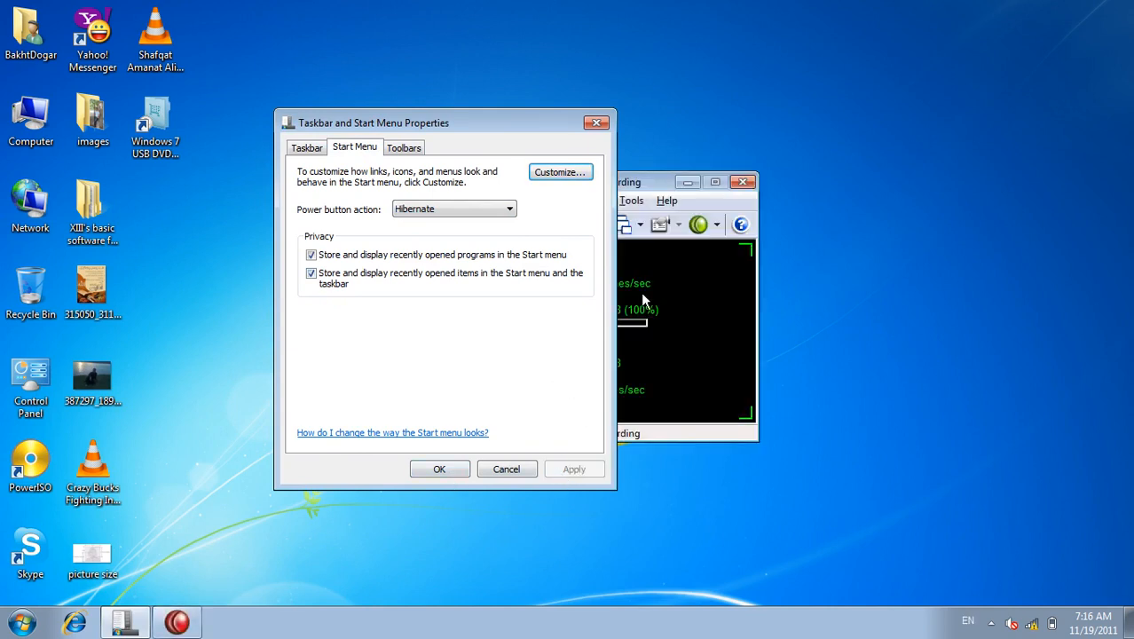
click(689, 183)
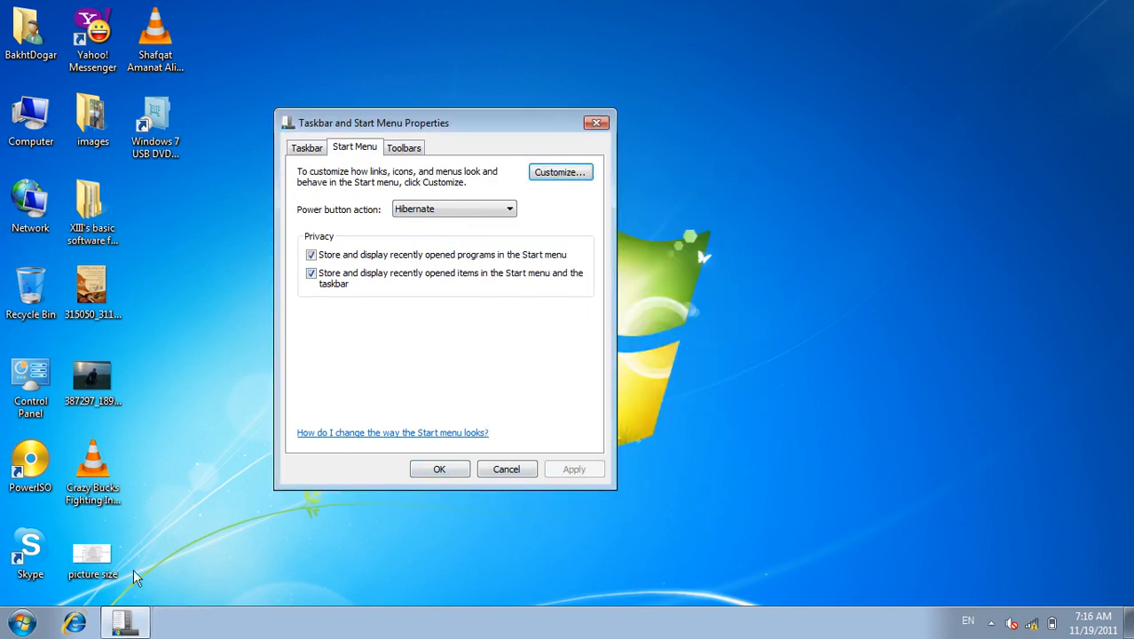
click(19, 626)
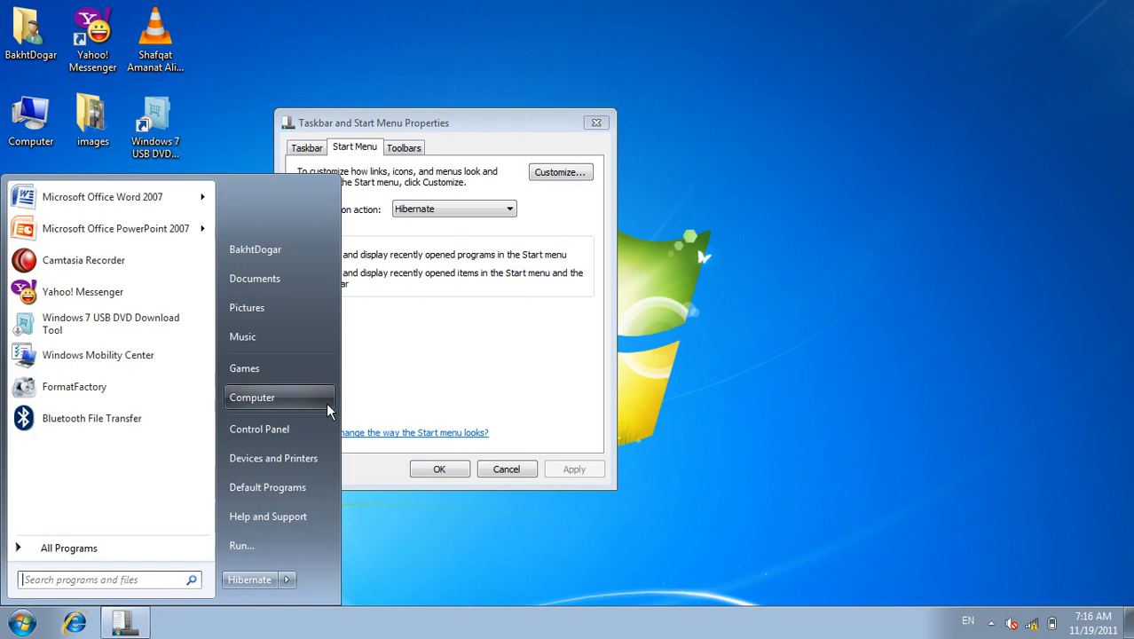
Step: Apply Log off as the power button action, close the properties dialog, and check the button in the Start menu
click(495, 211)
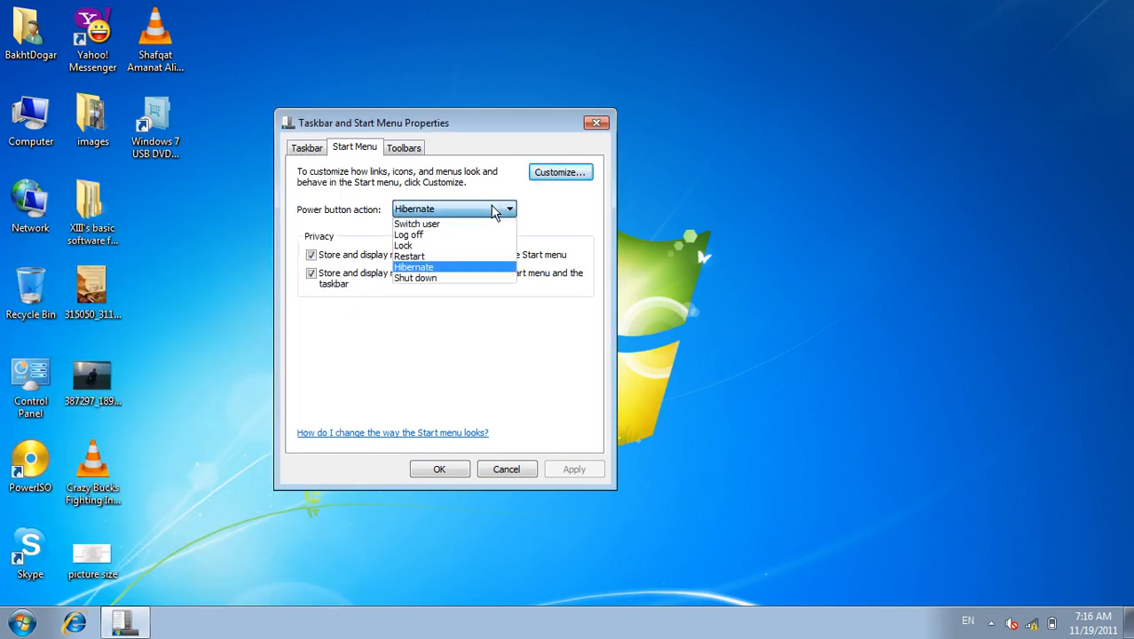
click(434, 235)
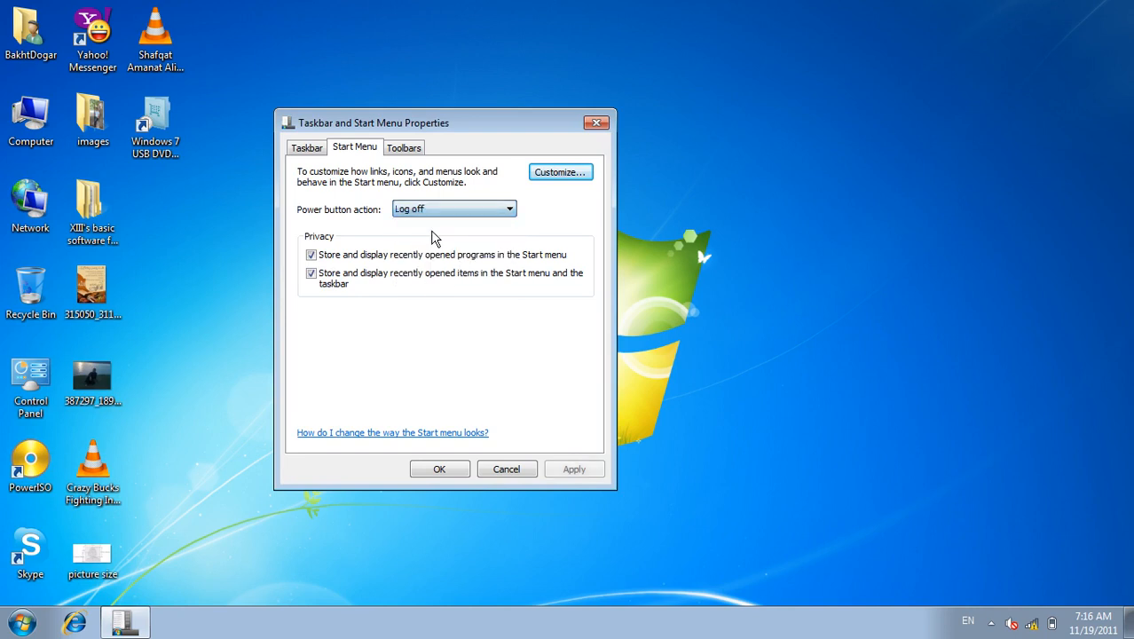
click(574, 472)
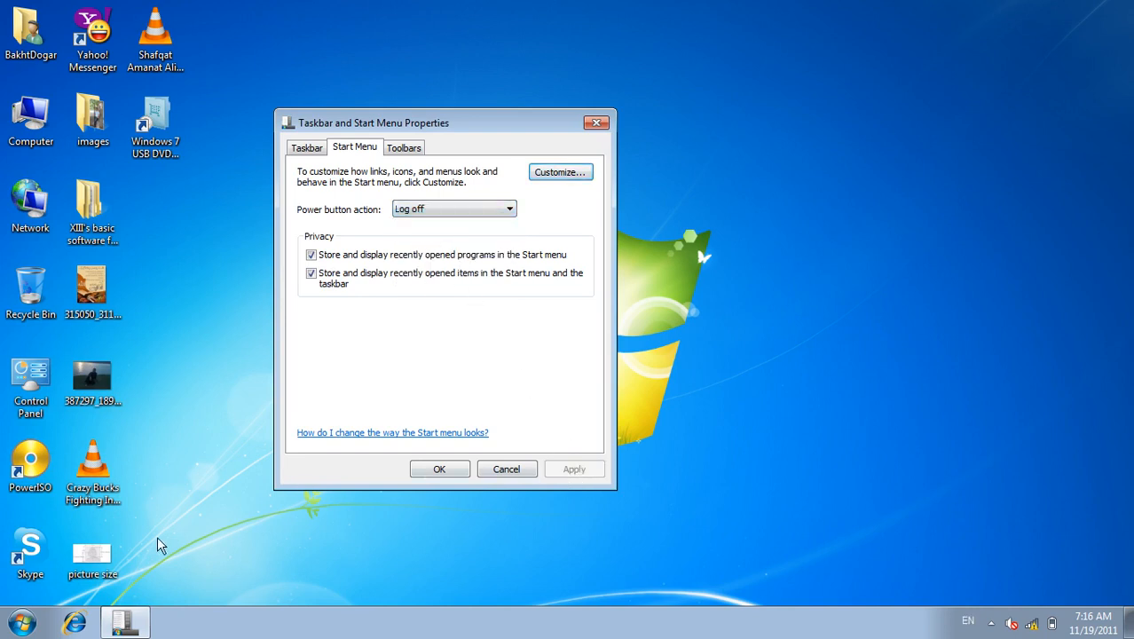
click(3, 628)
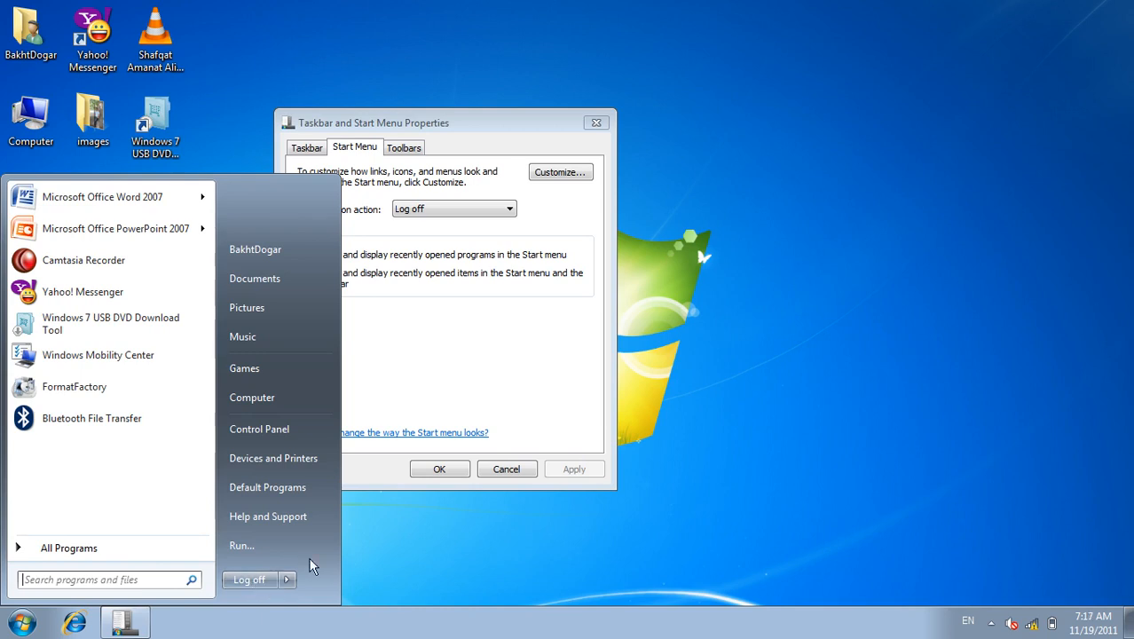
click(447, 472)
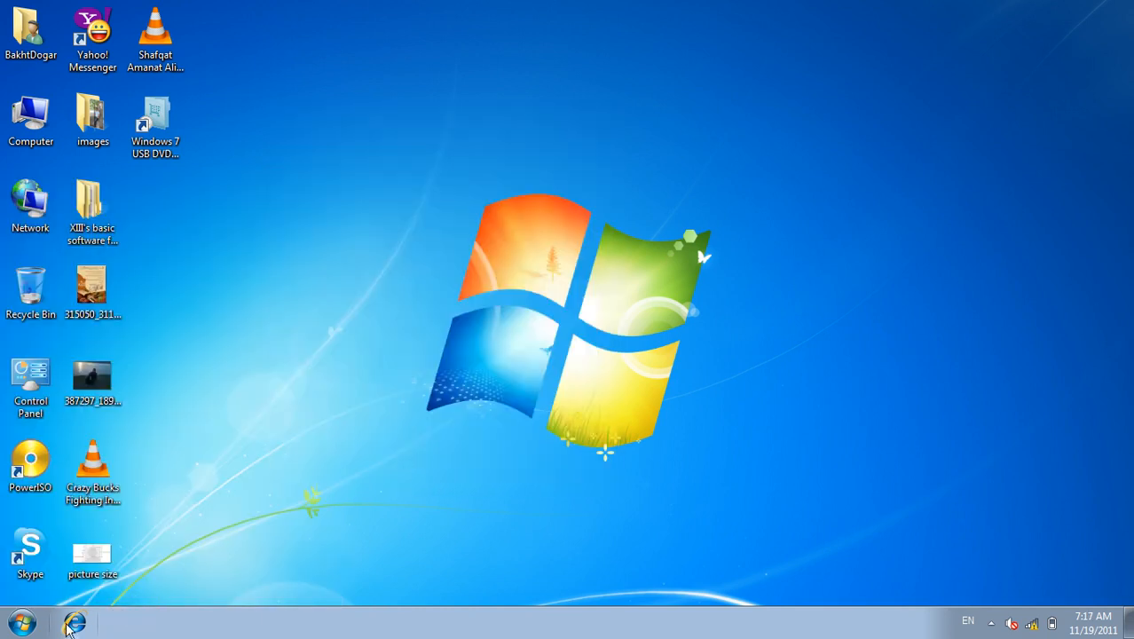
click(30, 626)
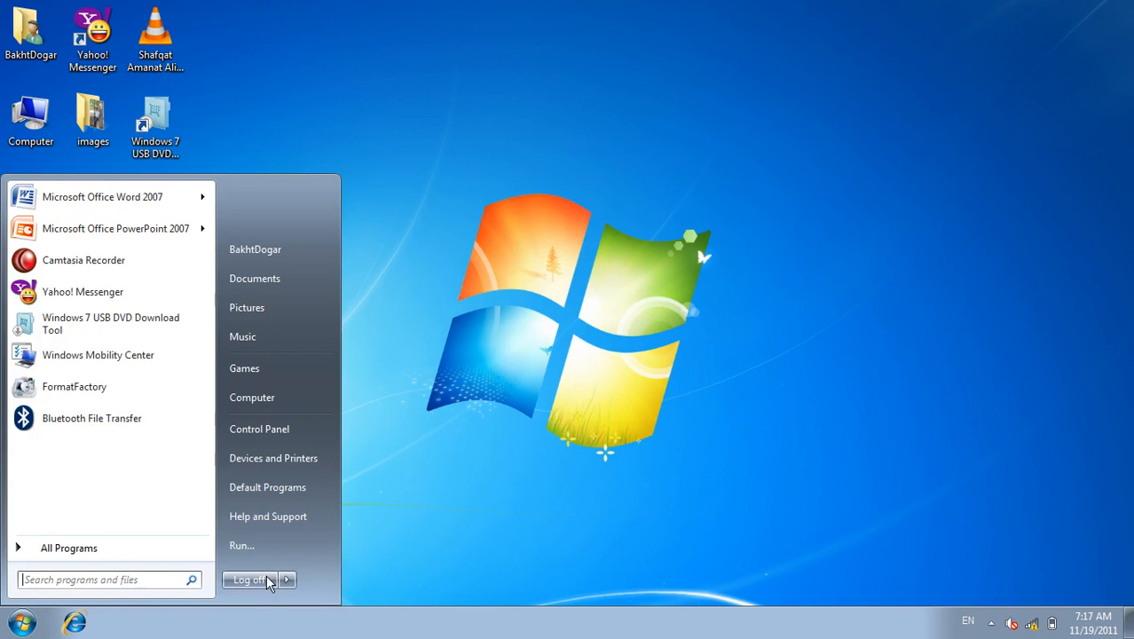
click(570, 311)
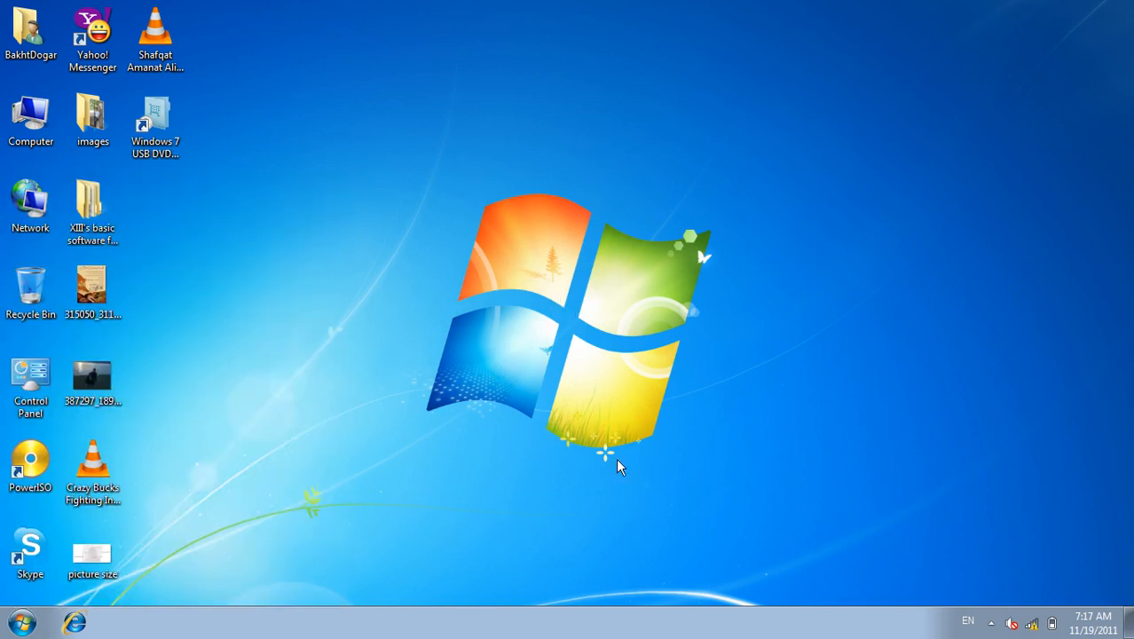
Step: Reopen the Taskbar and Start Menu properties, apply Shut down as the power button action, and check it in the Start menu
right_click(644, 630)
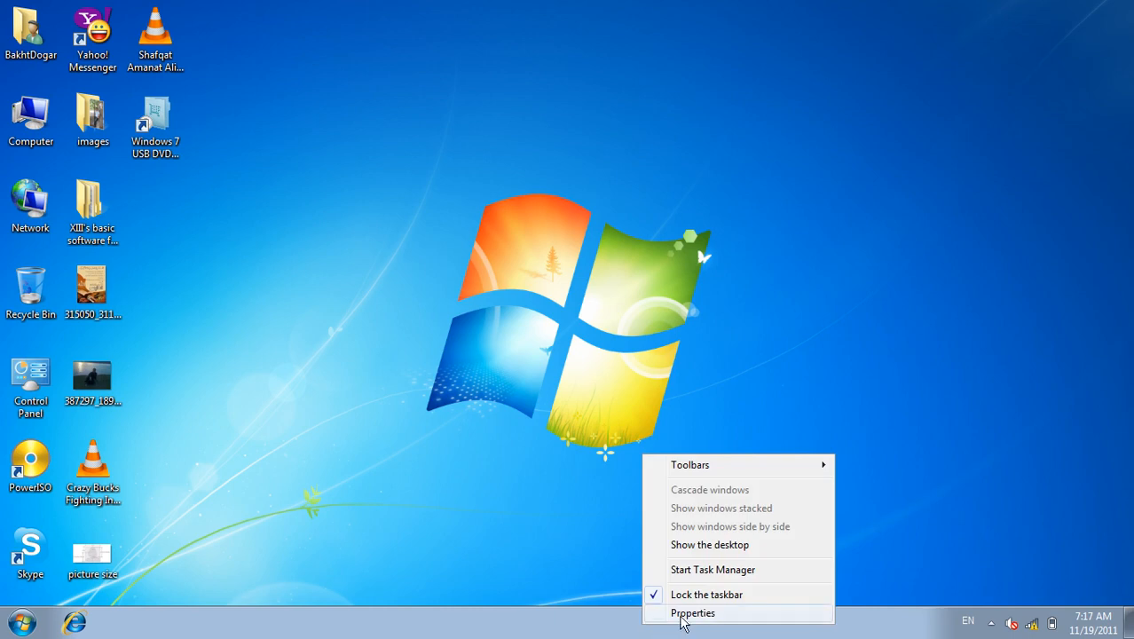
click(681, 612)
drag(177, 233, 564, 138)
click(467, 165)
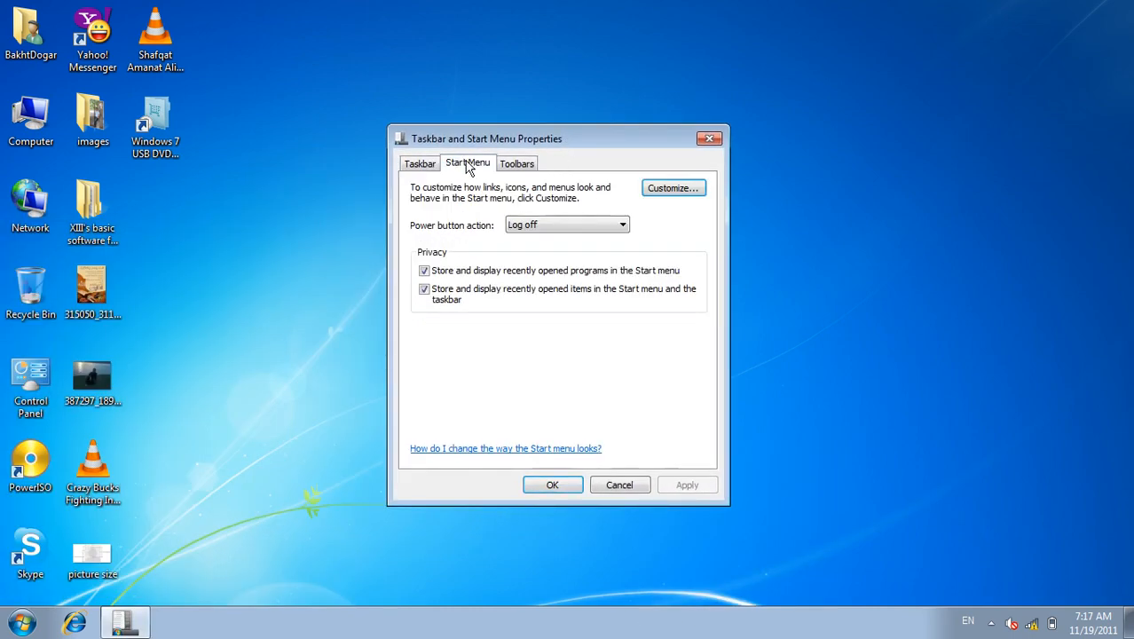
click(544, 225)
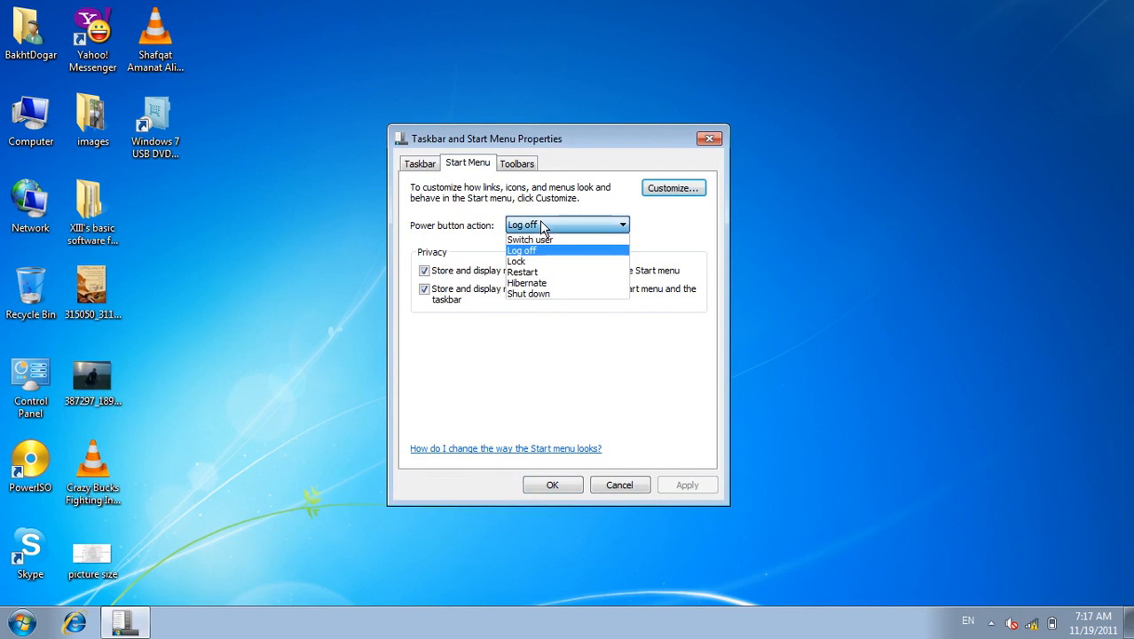
click(535, 294)
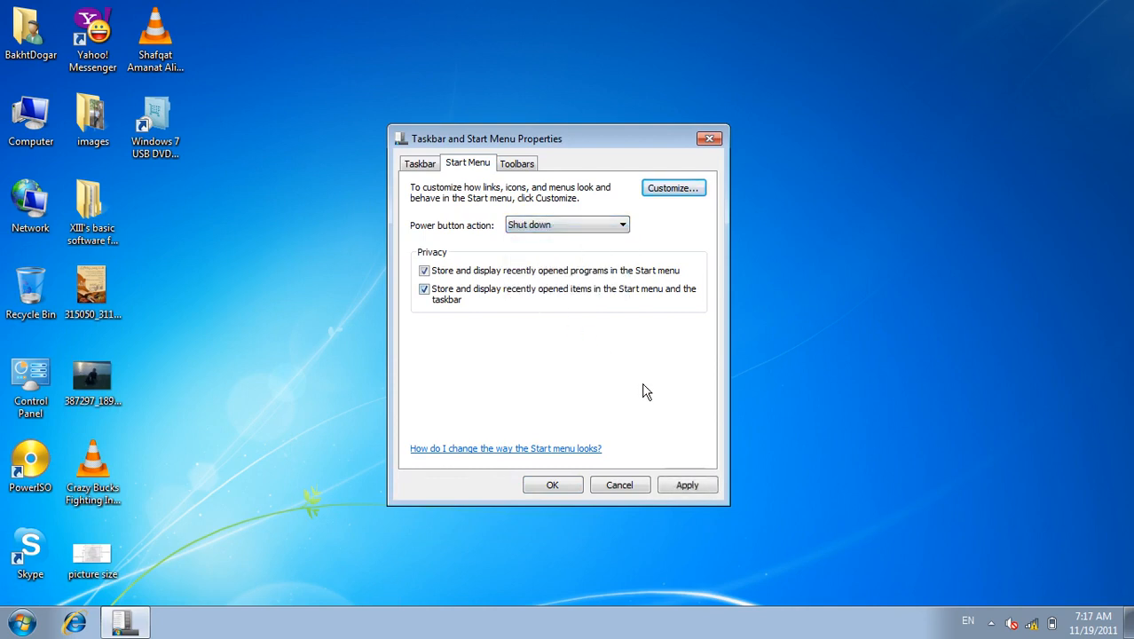
click(696, 490)
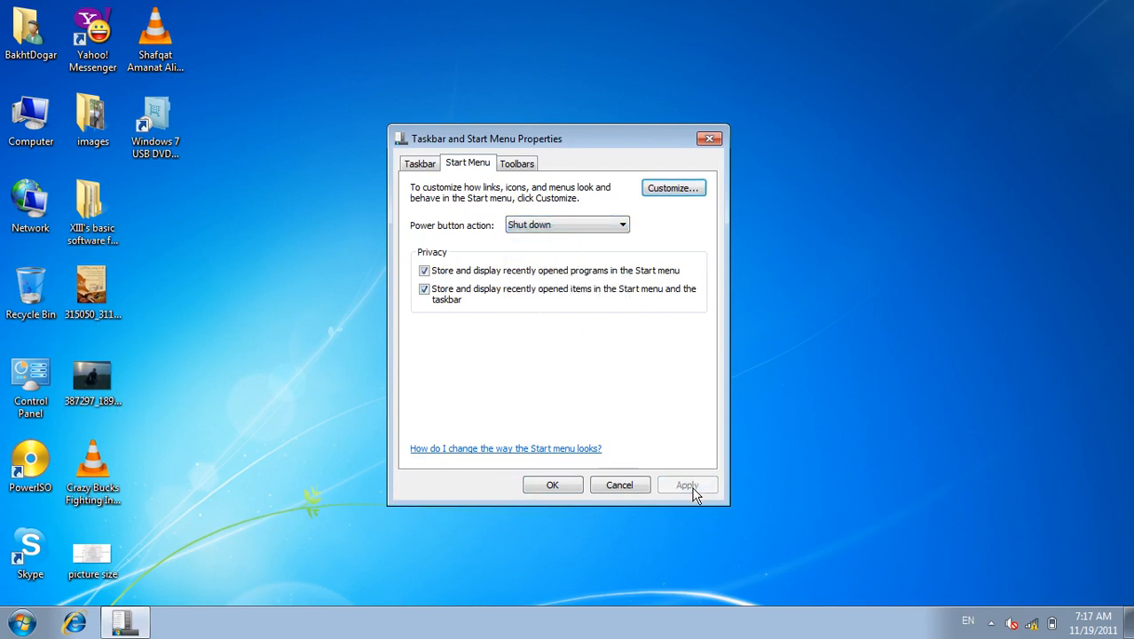
click(44, 624)
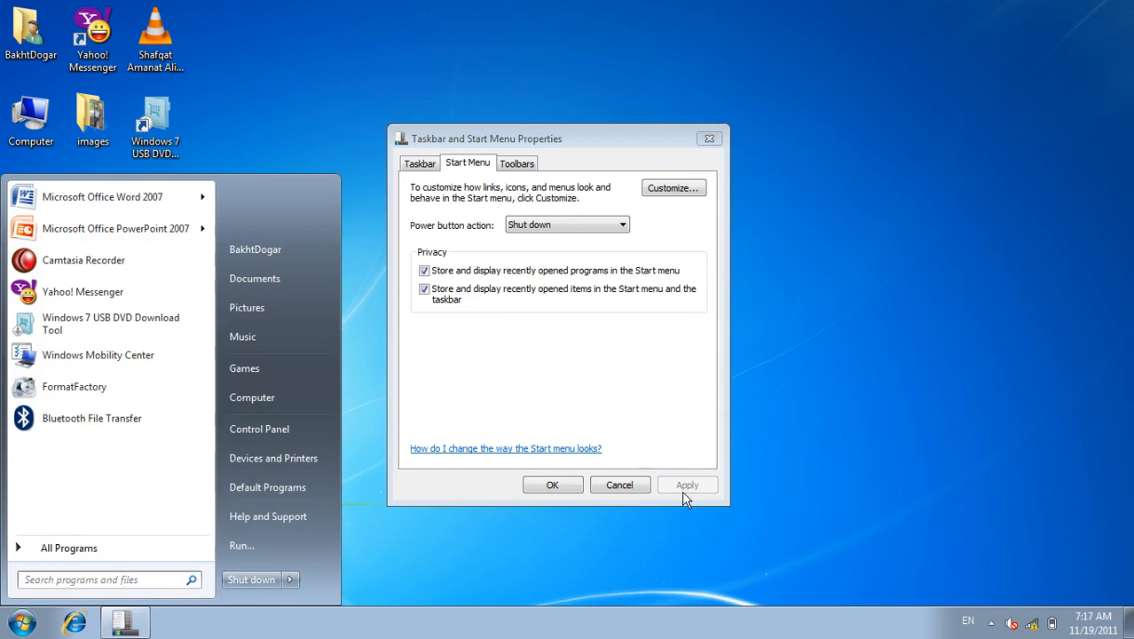
click(464, 539)
Step: Examine the Start menu's pinned programs, the recent documents of Microsoft Office Word 2007, and the All Programs list
click(24, 623)
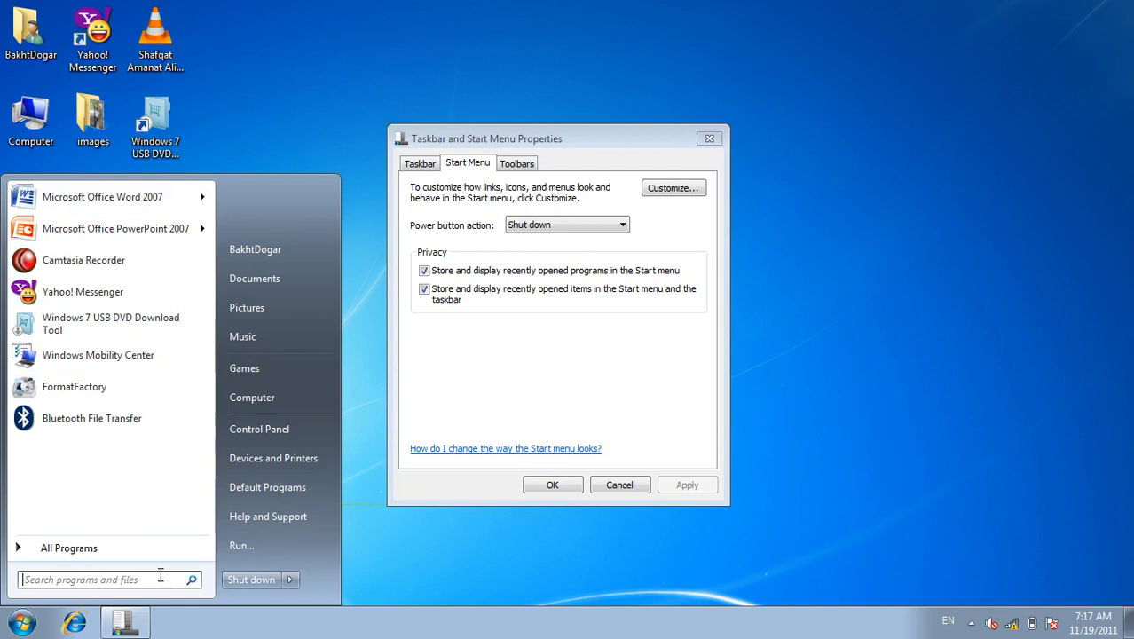
click(58, 549)
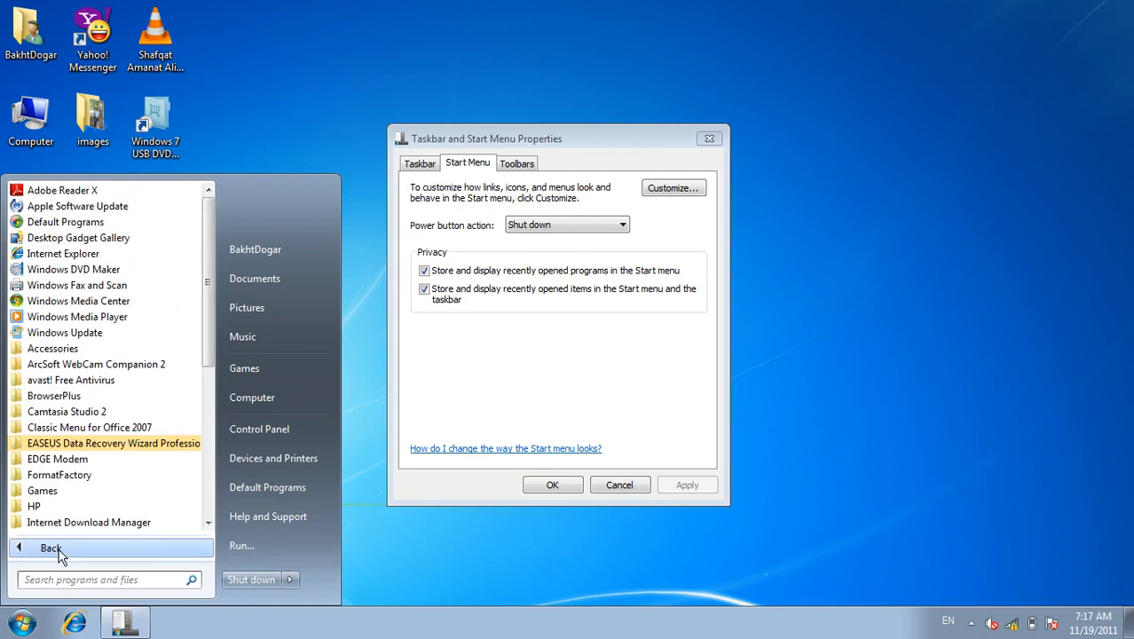
click(62, 552)
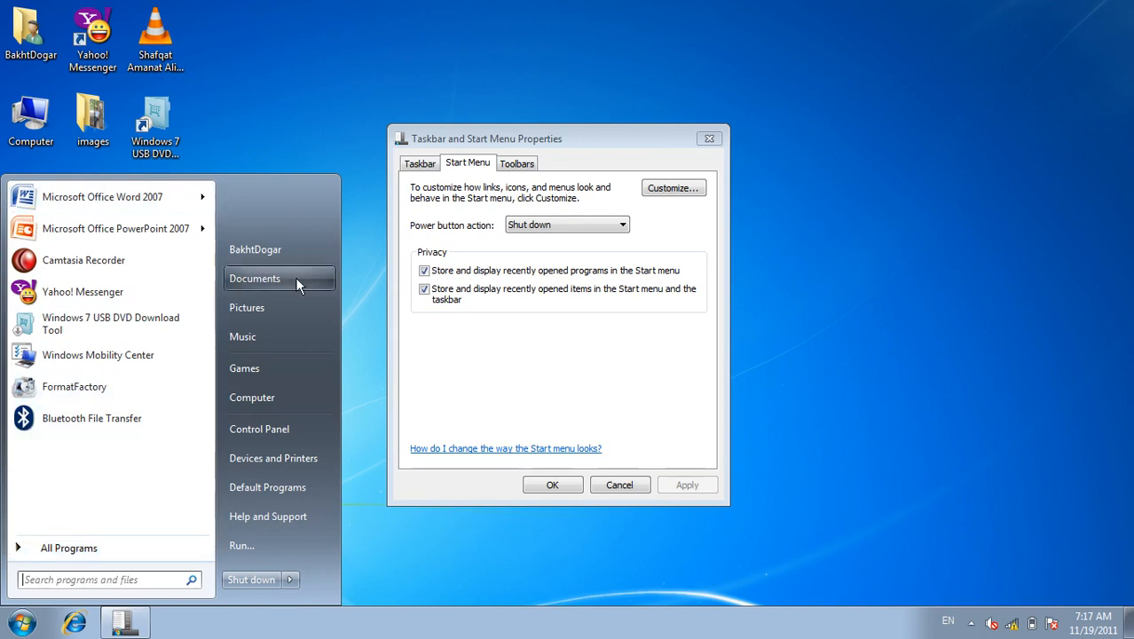
click(134, 547)
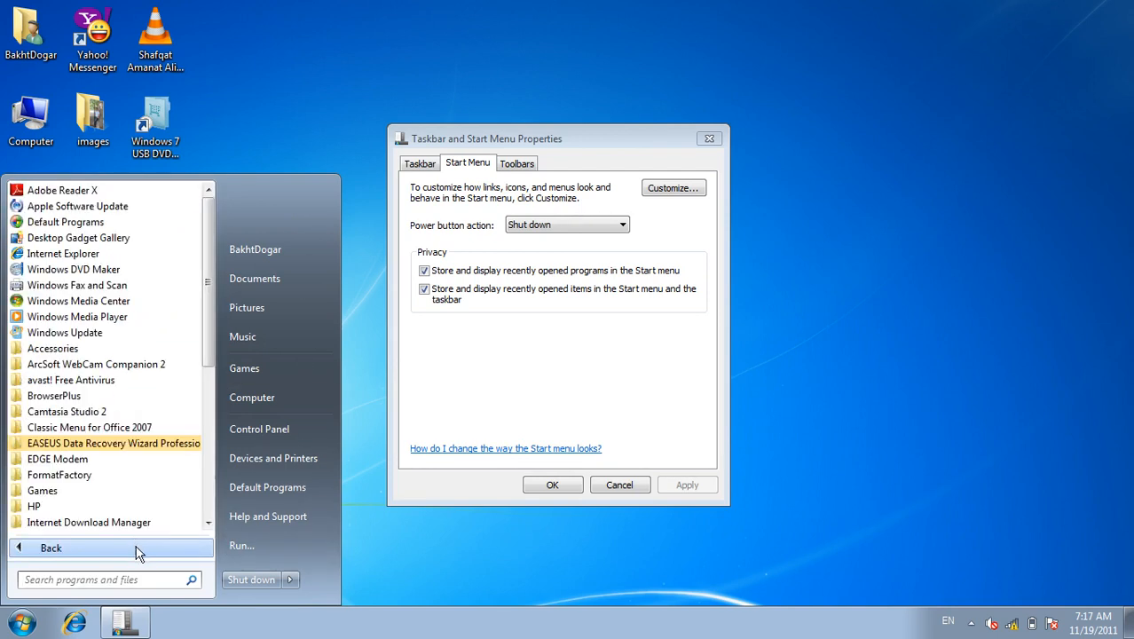
click(133, 541)
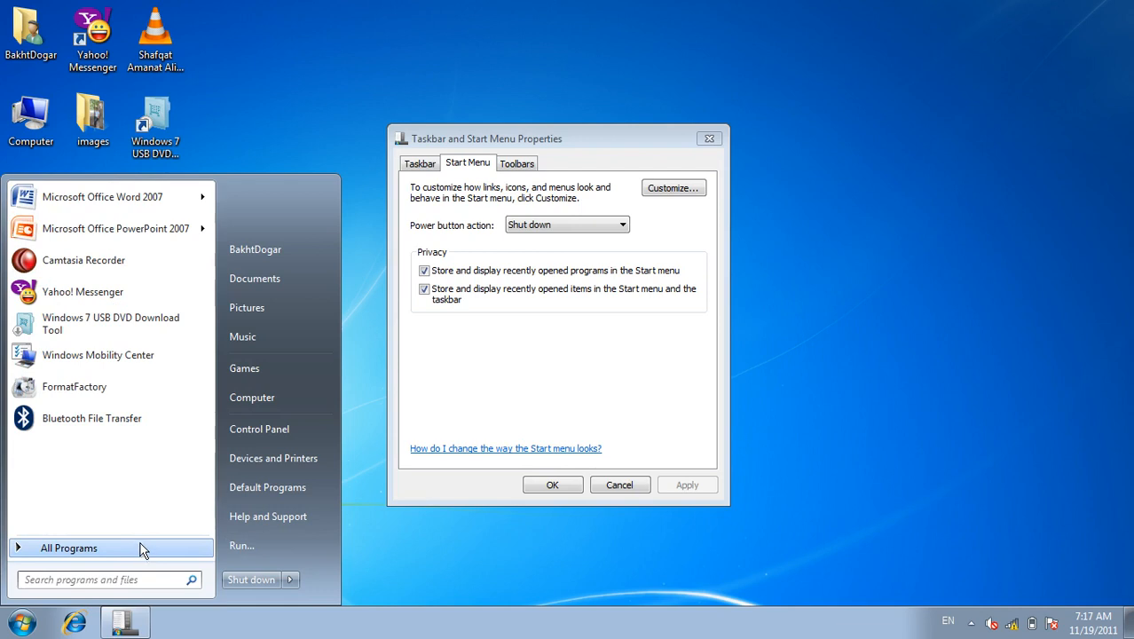
mouse_move(117, 203)
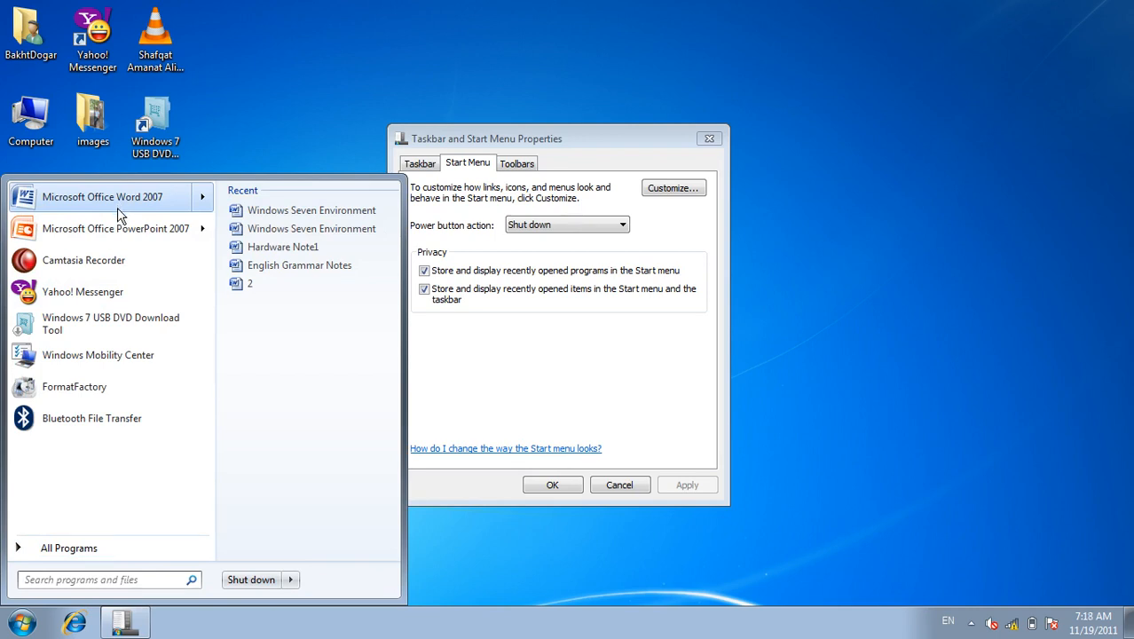
click(142, 552)
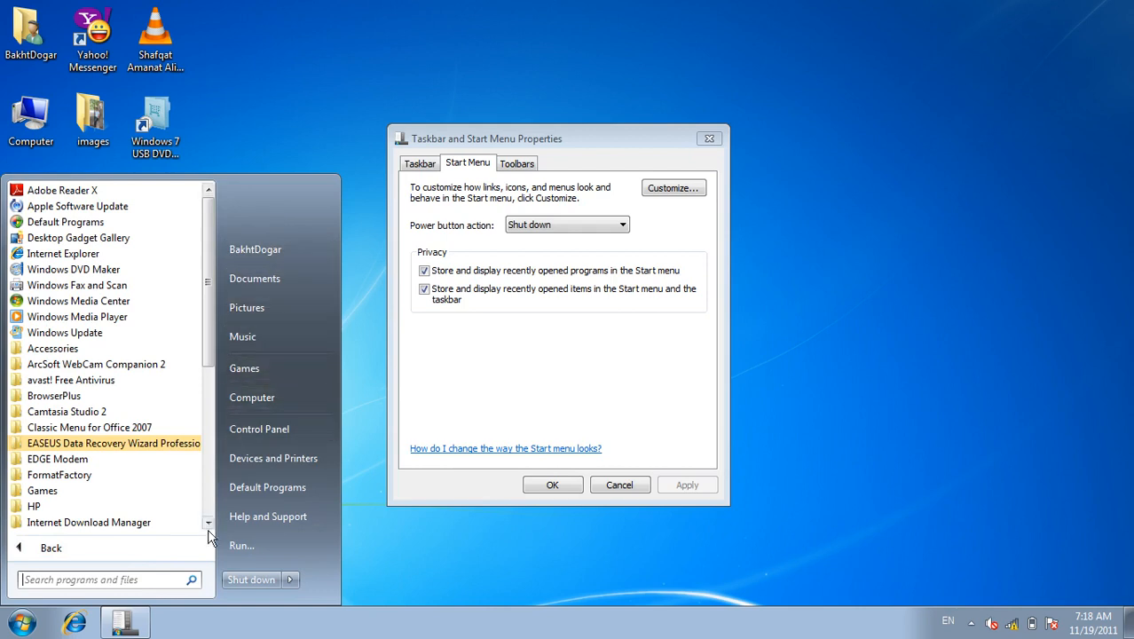
click(120, 543)
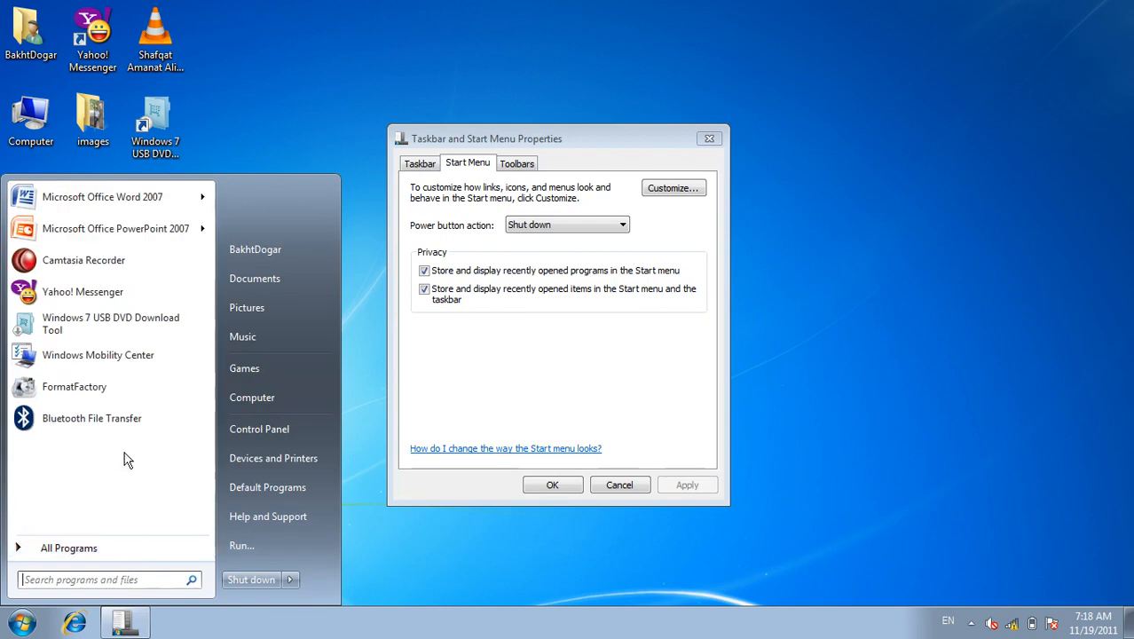
click(127, 550)
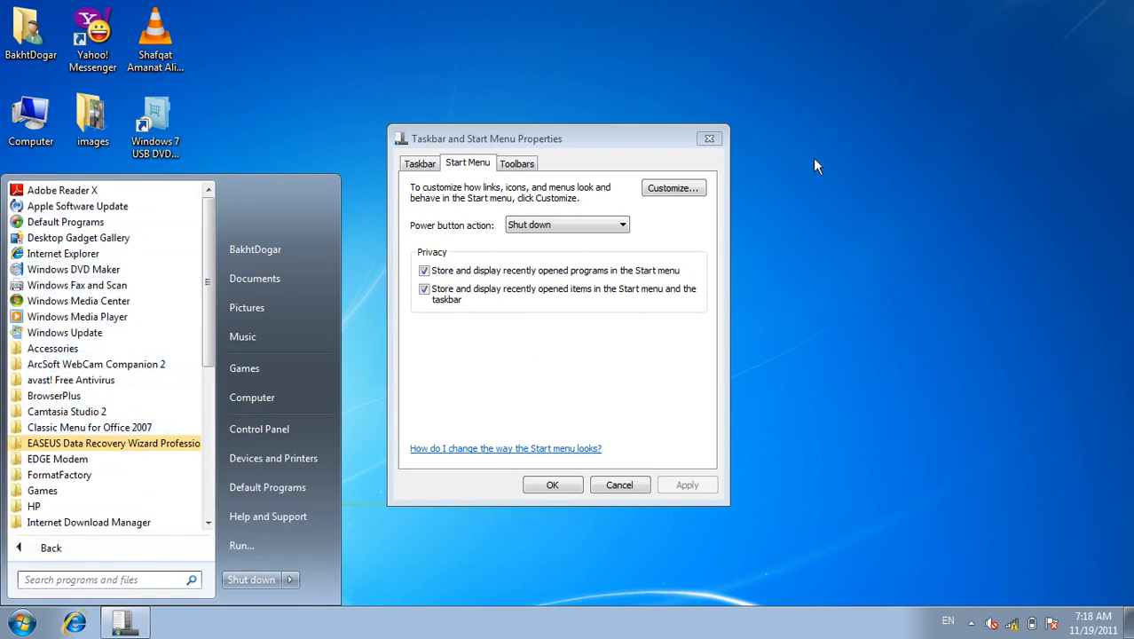
Step: Launch Microsoft Word from the Run dialog with a blank document
key(super+r)
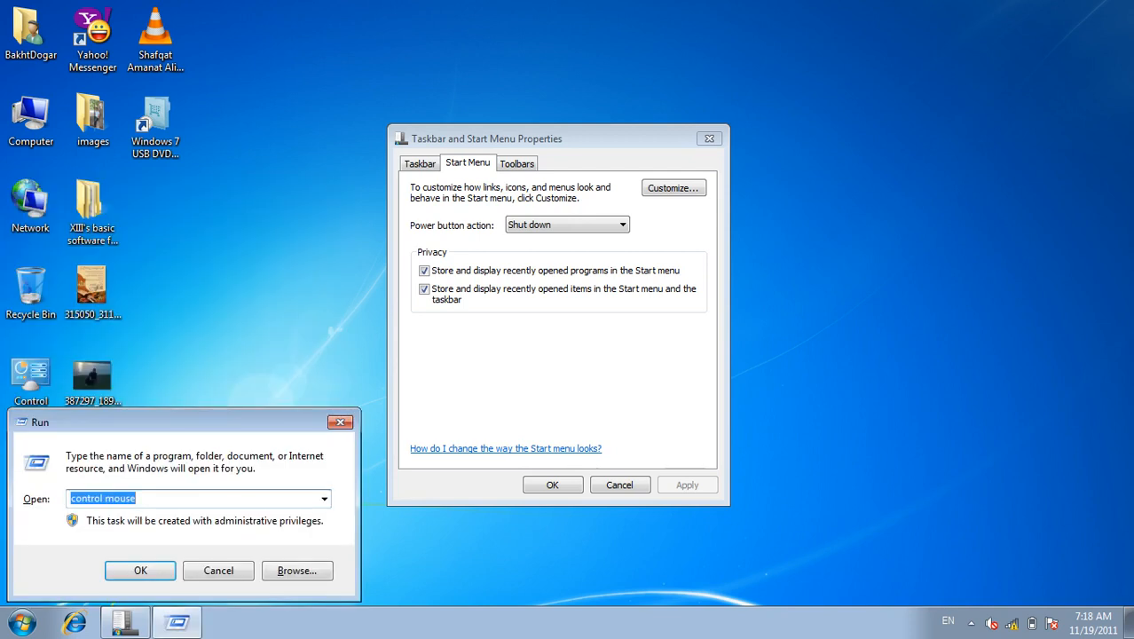
text(regedit)
key(Return)
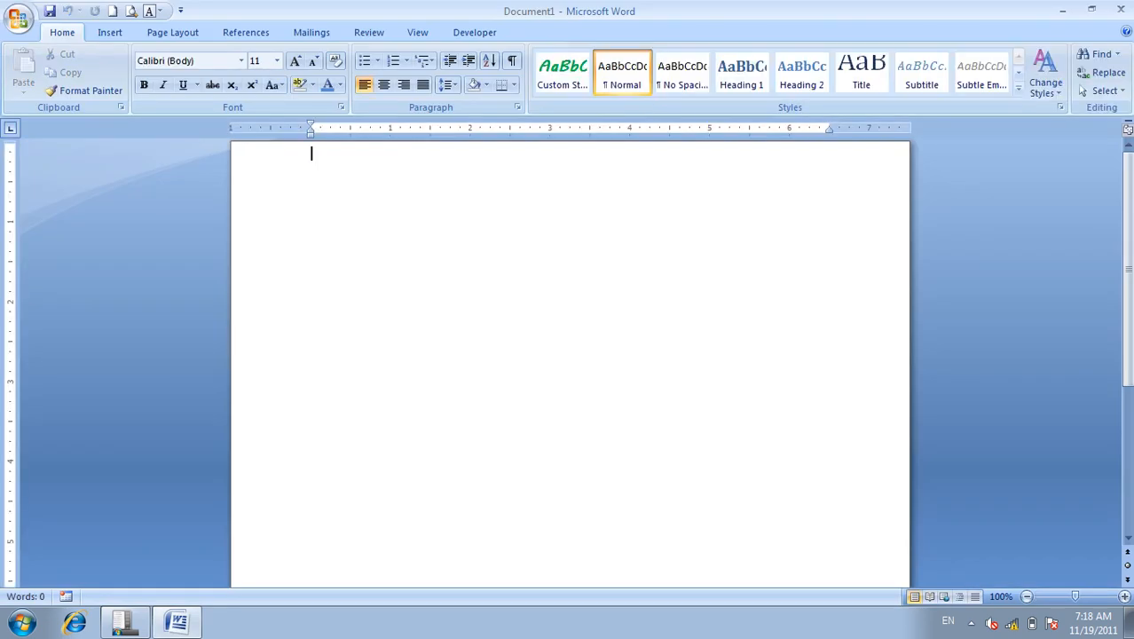
Step: Increase the font size to 31 and enter the title "Start Menu" in the blank document
key(ctrl+])
key(ctrl+])
key(ctrl+])
key(ctrl+])
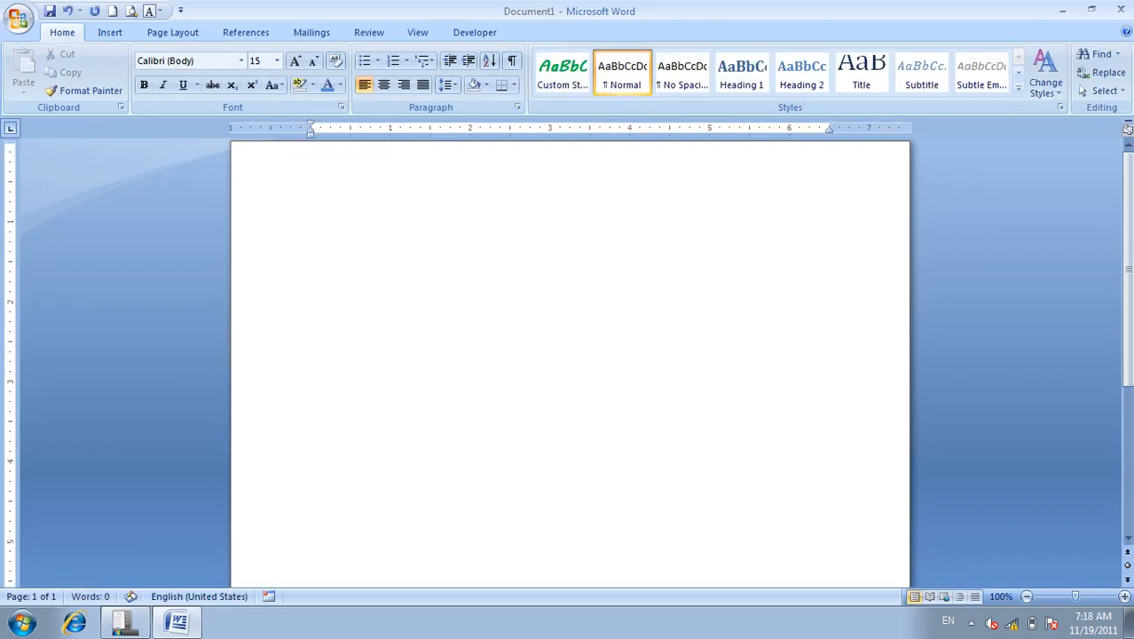
key(ctrl+])
text(Start)
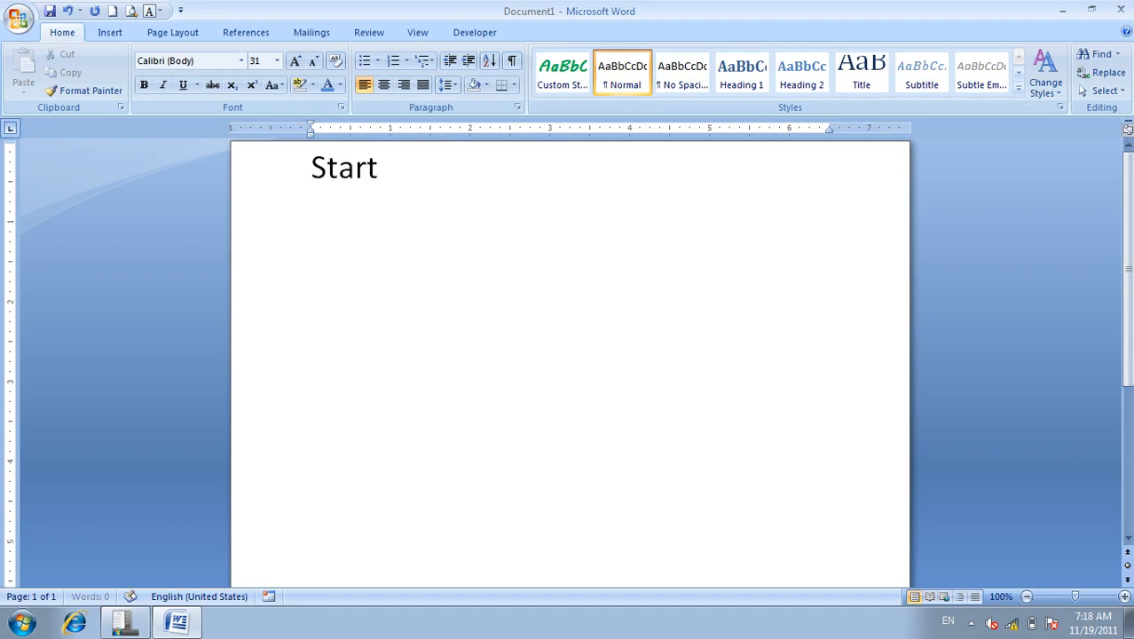
text( Menu)
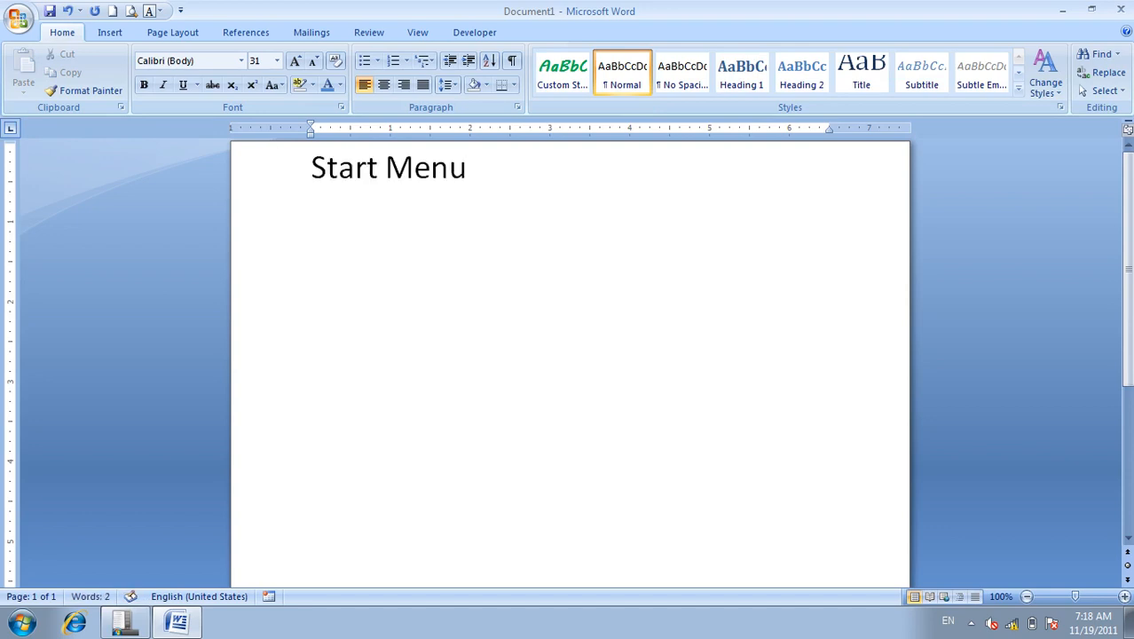
Step: Add the line "Divided into three column:" below the title
key(Return)
text(Divided into thr)
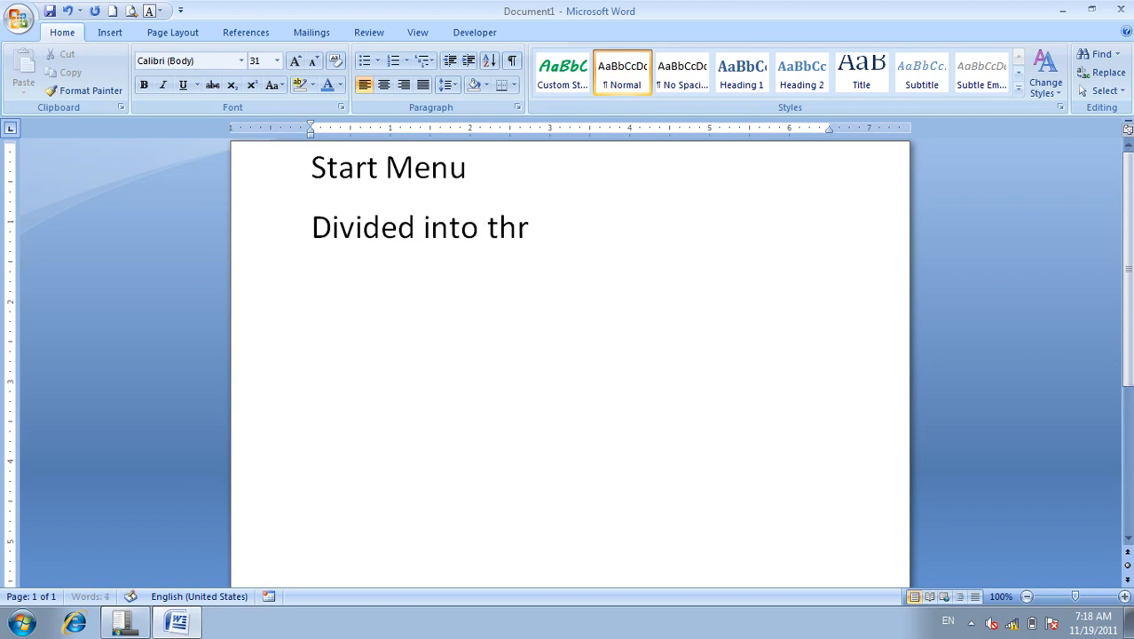
text(ee colun)
key(BackSpace)
text(mn:)
Step: Start a numbered list below that line with the first item "Recently opened program column"
key(Return)
text(1. )
text(us)
key(Return)
key(Return)
key(BackSpace)
key(BackSpace)
key(BackSpace)
text(Re)
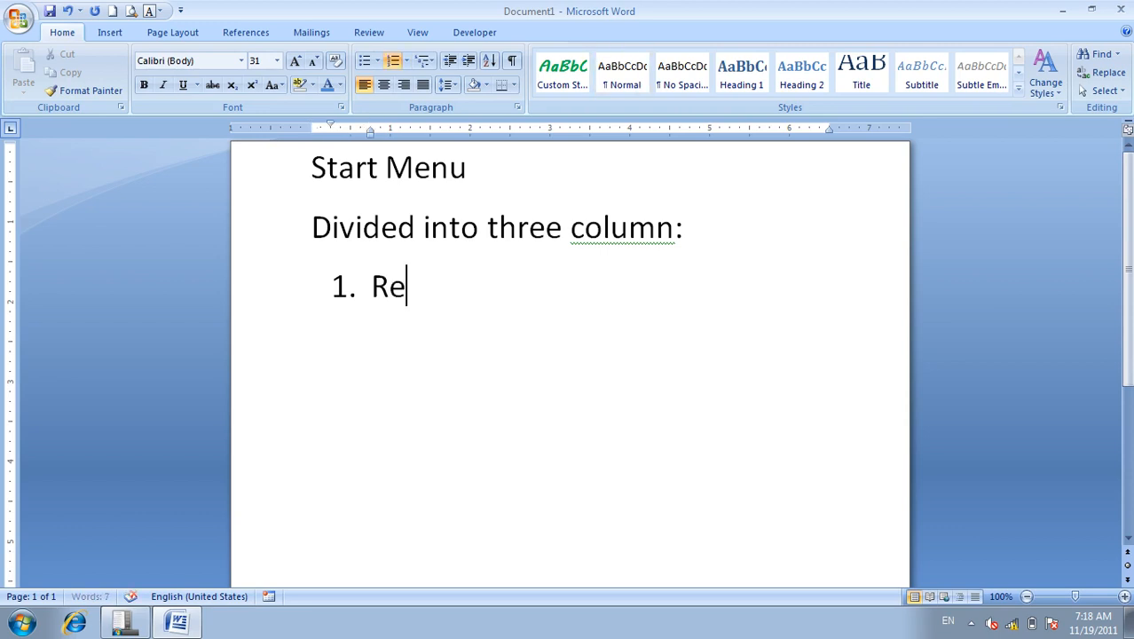
text(cently opened progra)
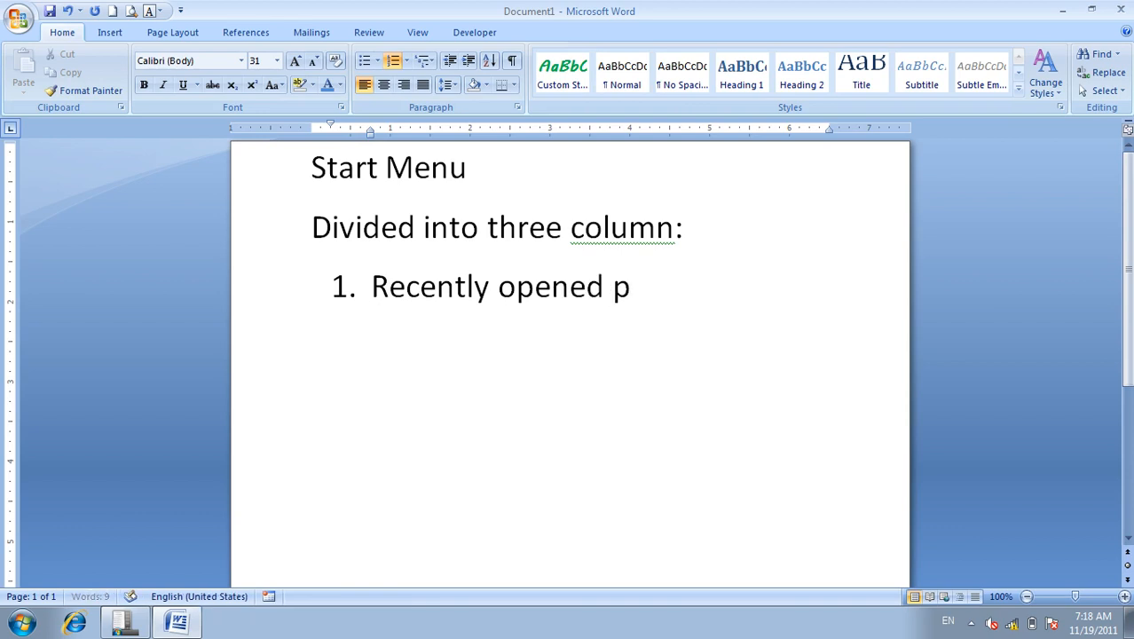
text(lumn)
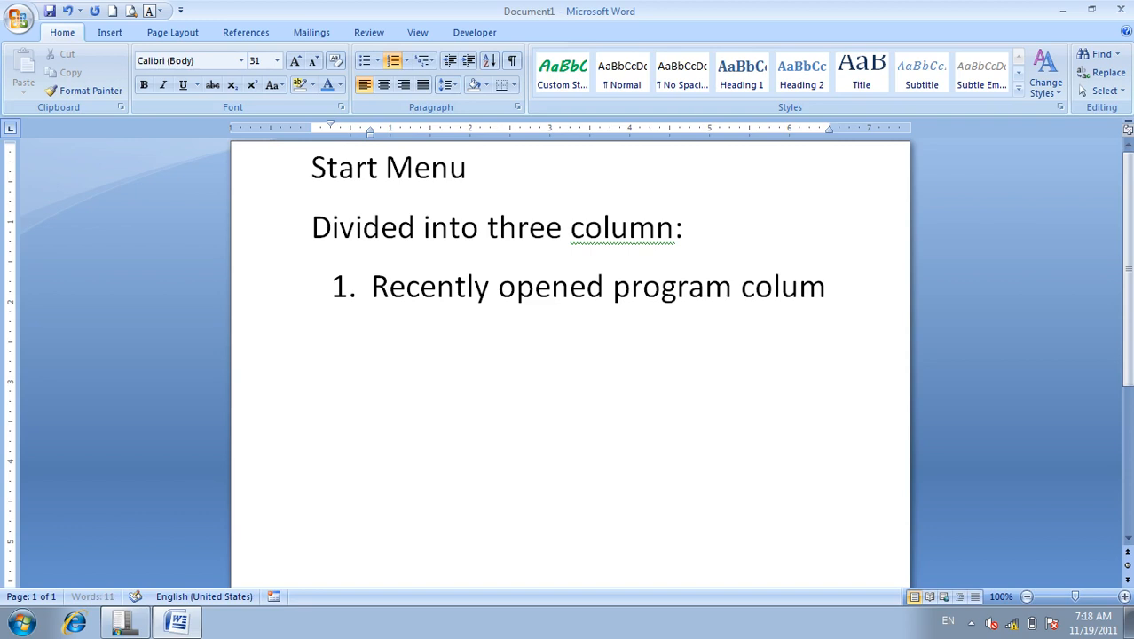
Step: Add "Control Panel column or Windows Column" and "User column" as the second and third list items
key(Return)
text(Contro)
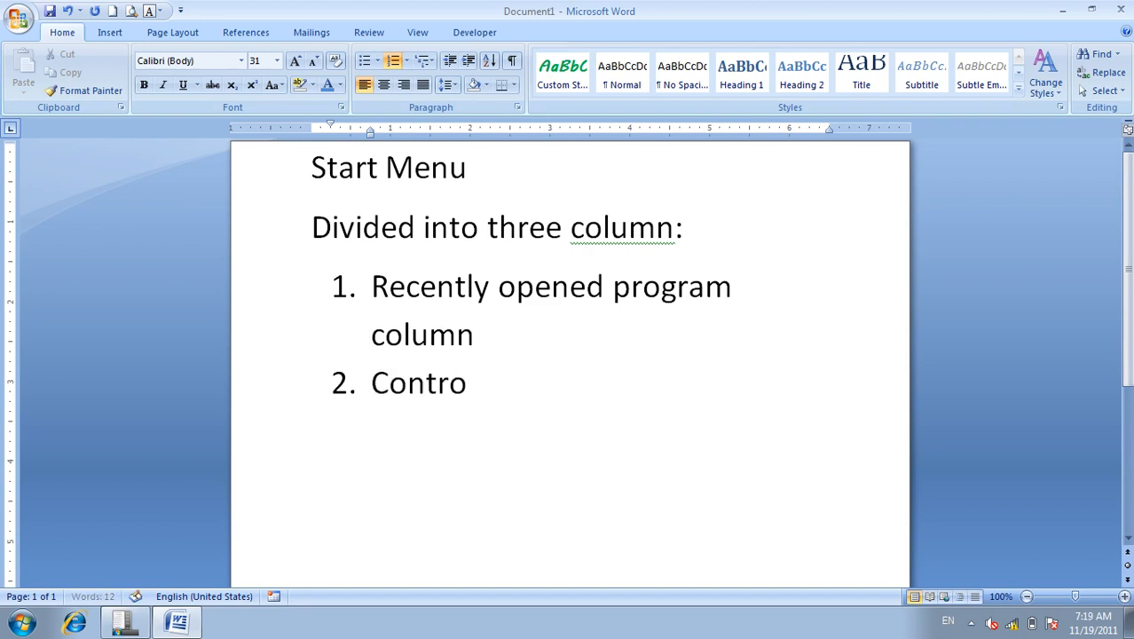
text(l Panel colu)
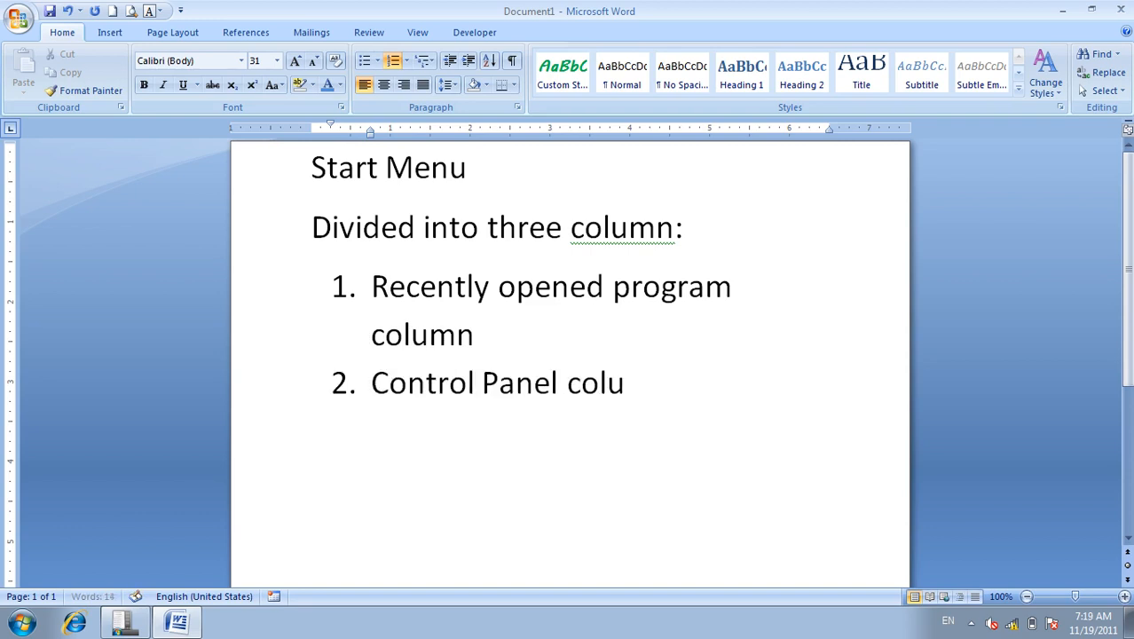
text(mn or W)
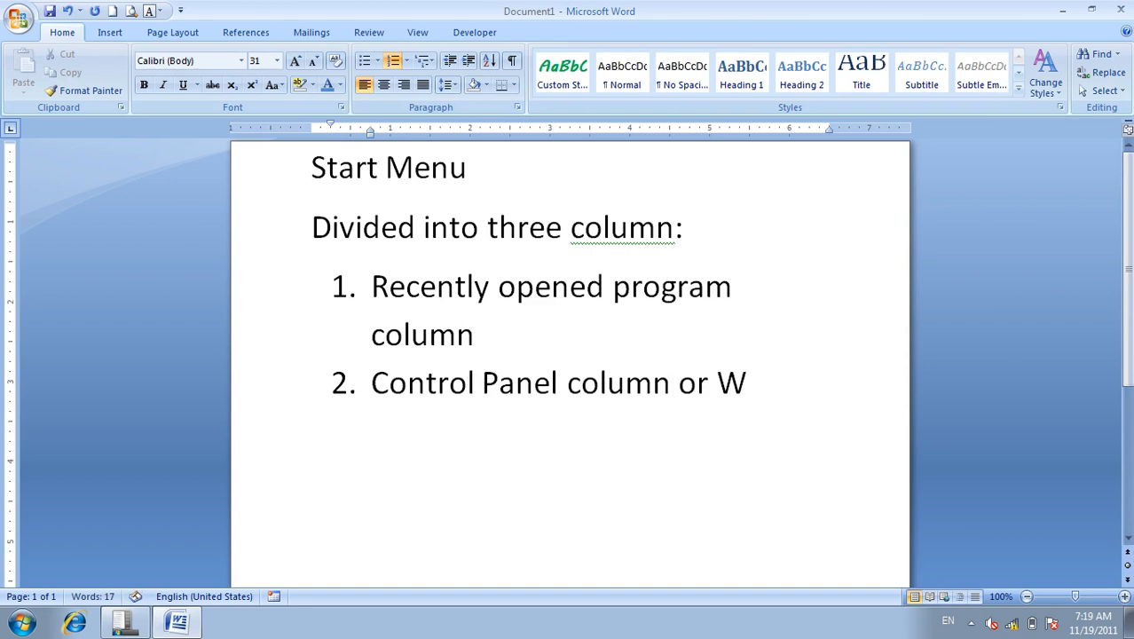
text(indows Column)
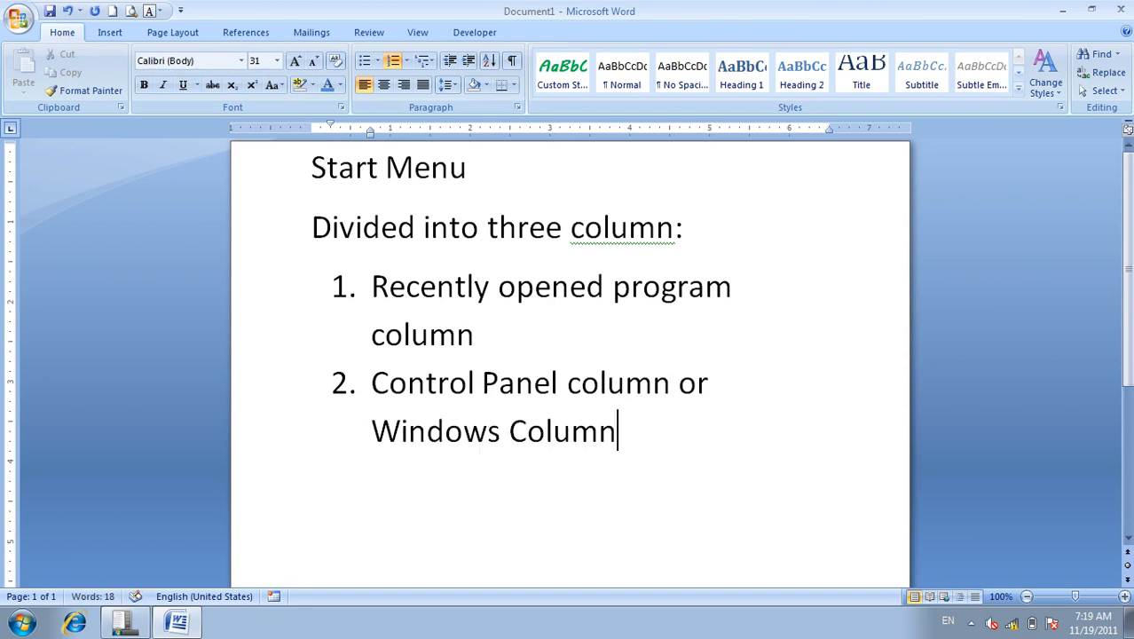
key(Return)
text(user column)
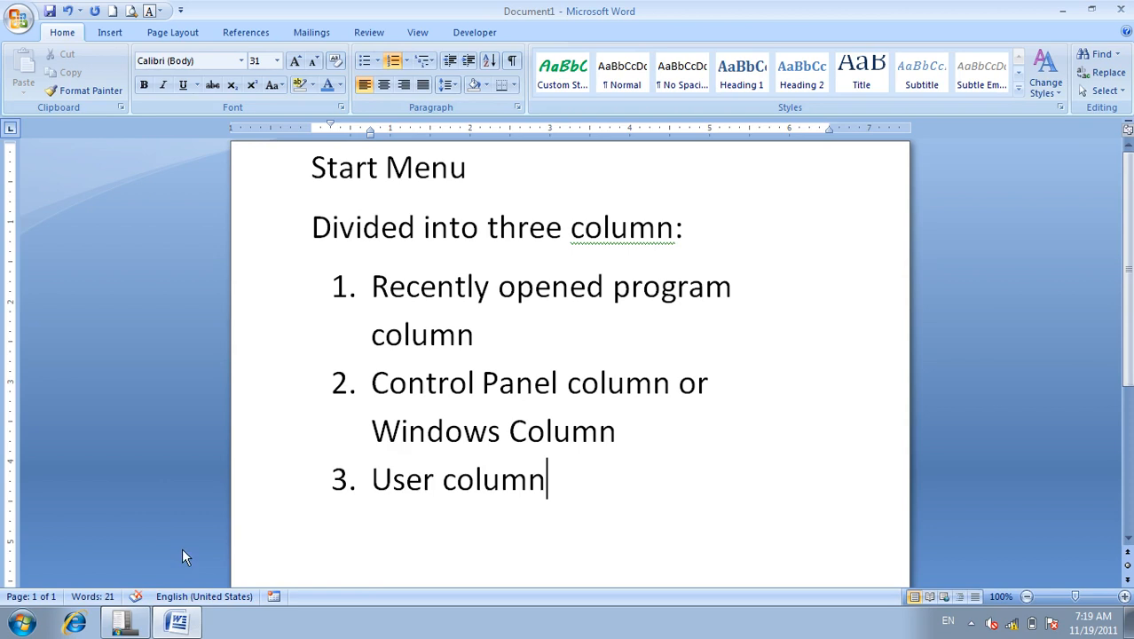
Step: Save the document to the Desktop as a Word Document named Start Menu
key(ctrl+s)
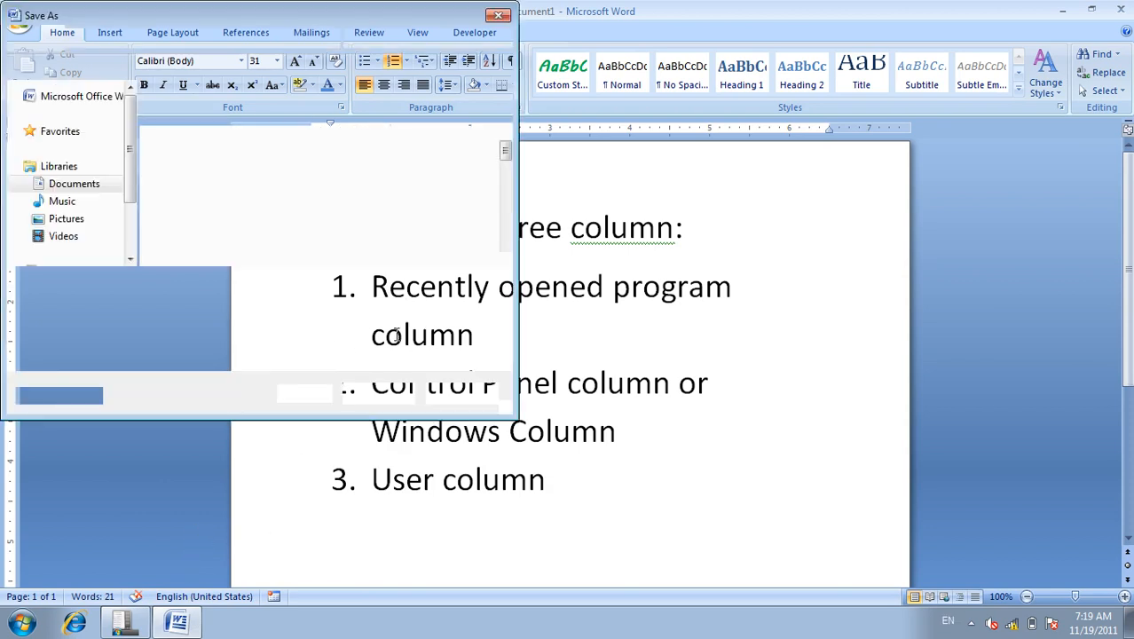
click(89, 38)
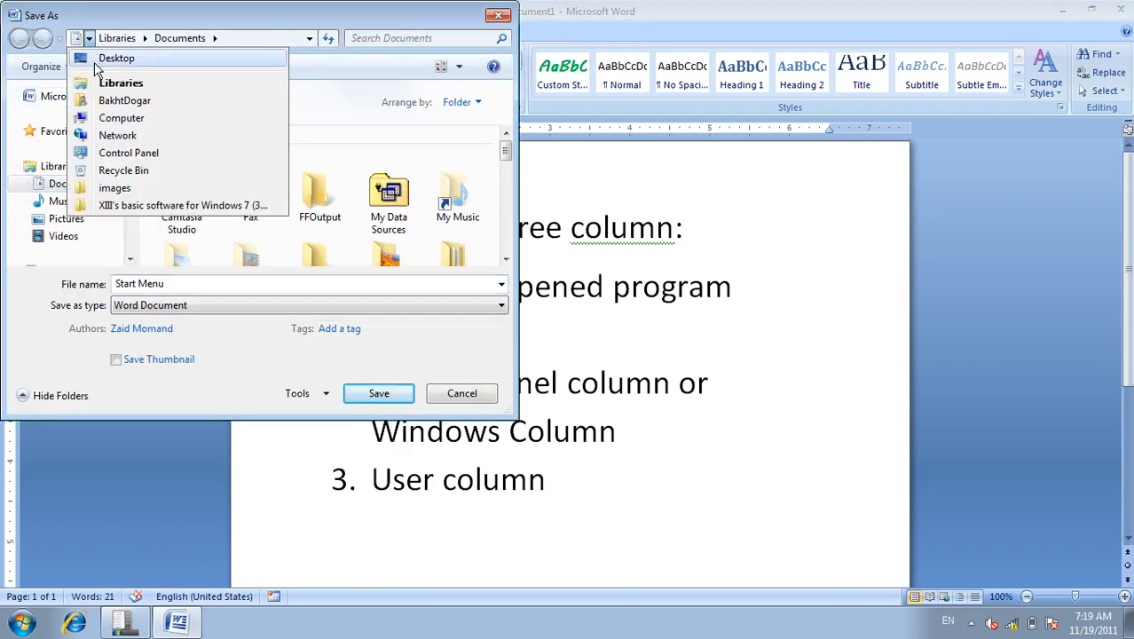
click(97, 59)
click(379, 393)
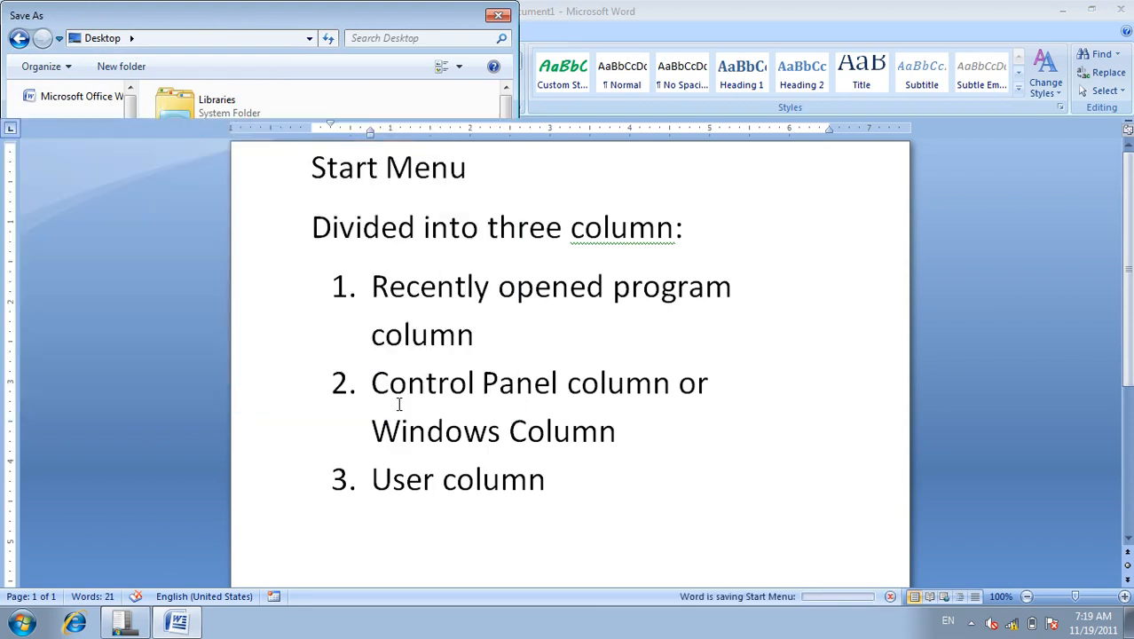
Step: Launch Microsoft Office Excel 2007 from the Microsoft Office folder in All Programs, and close it again
click(7, 632)
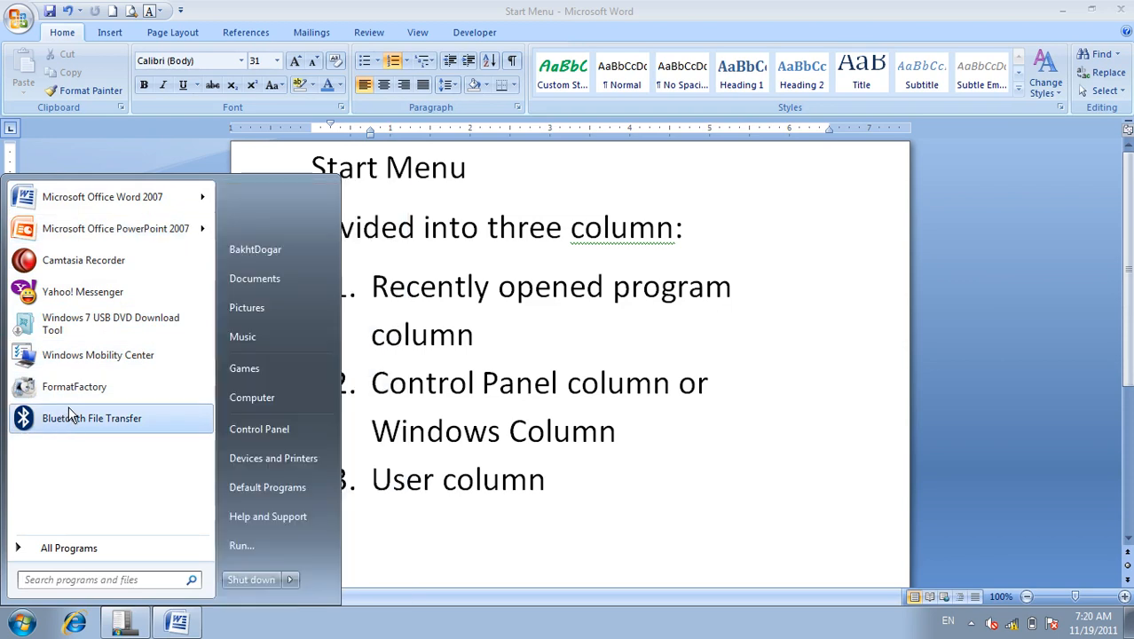
click(23, 628)
click(22, 628)
click(66, 550)
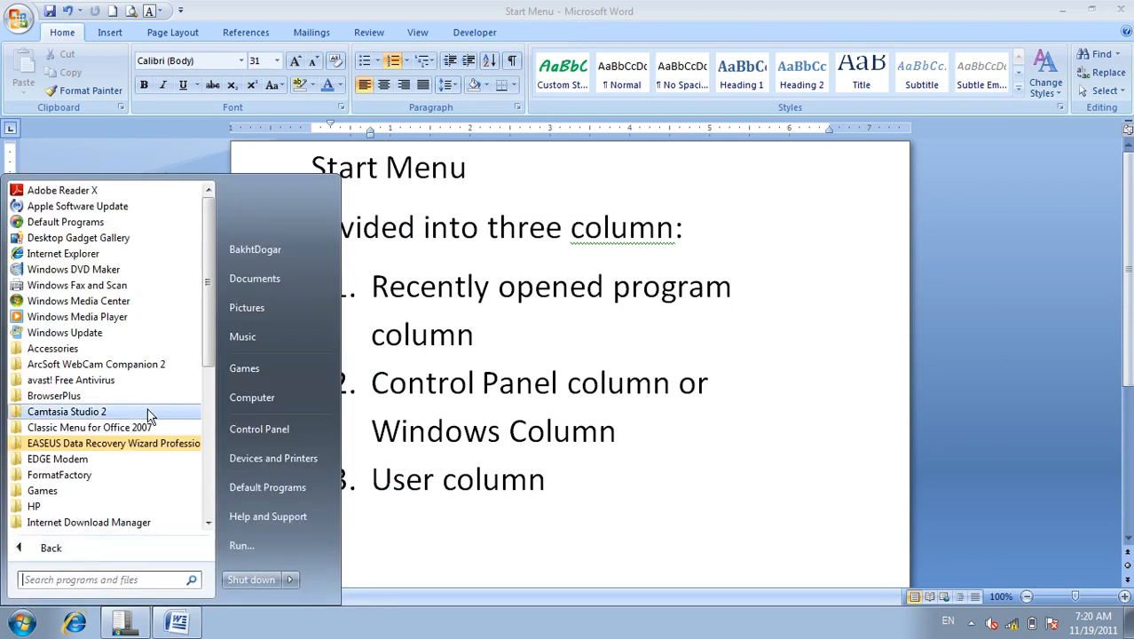
scroll(147, 409, down, 3)
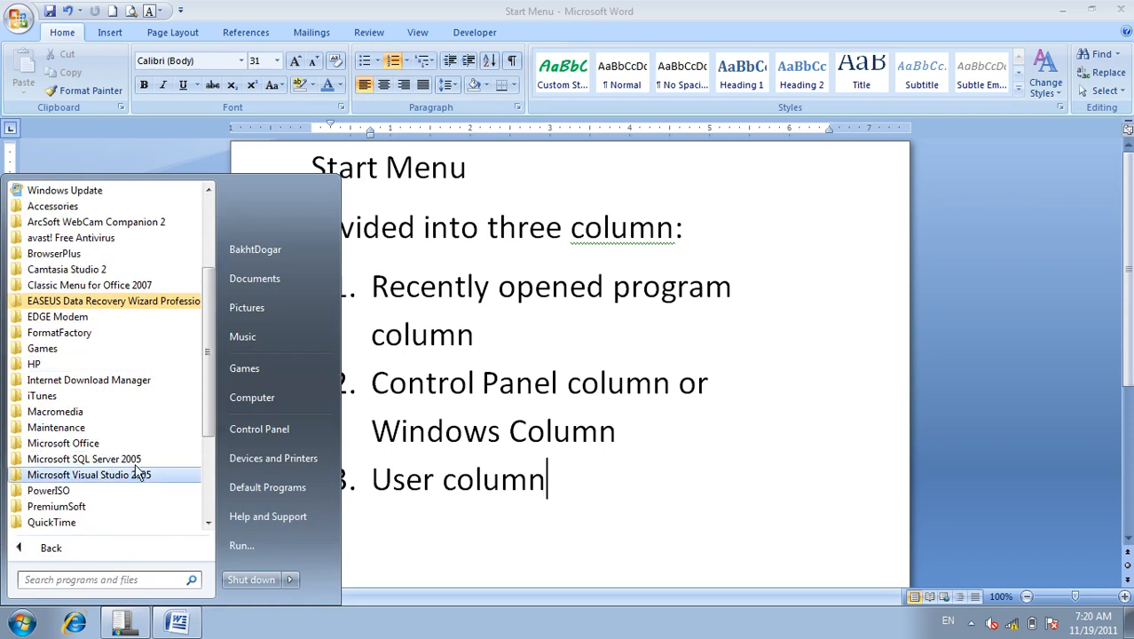
click(89, 443)
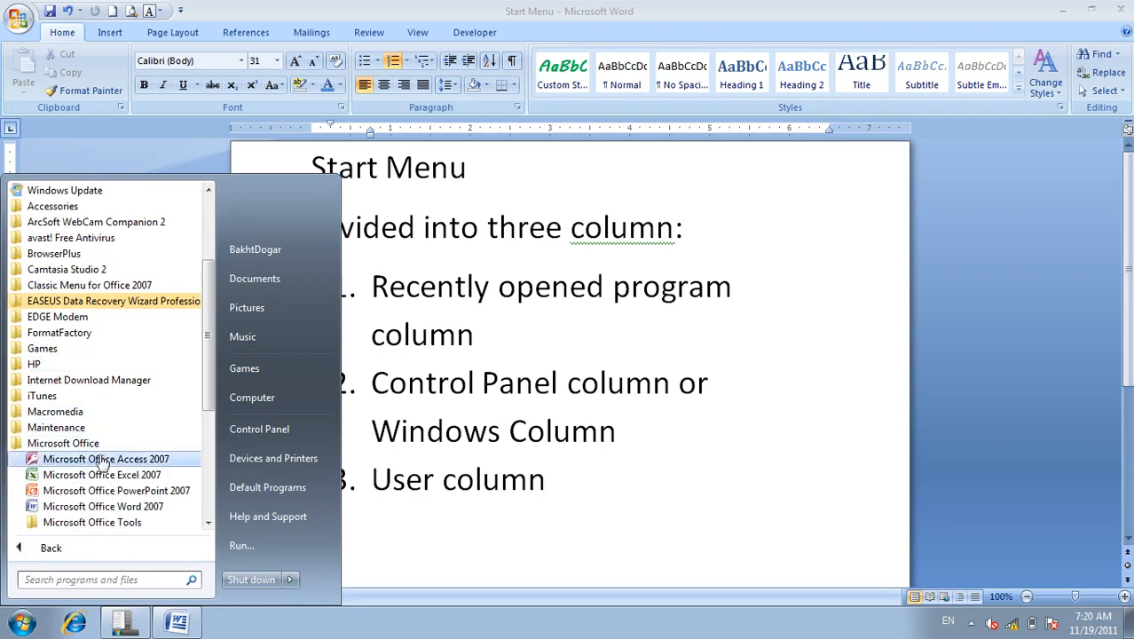
click(103, 475)
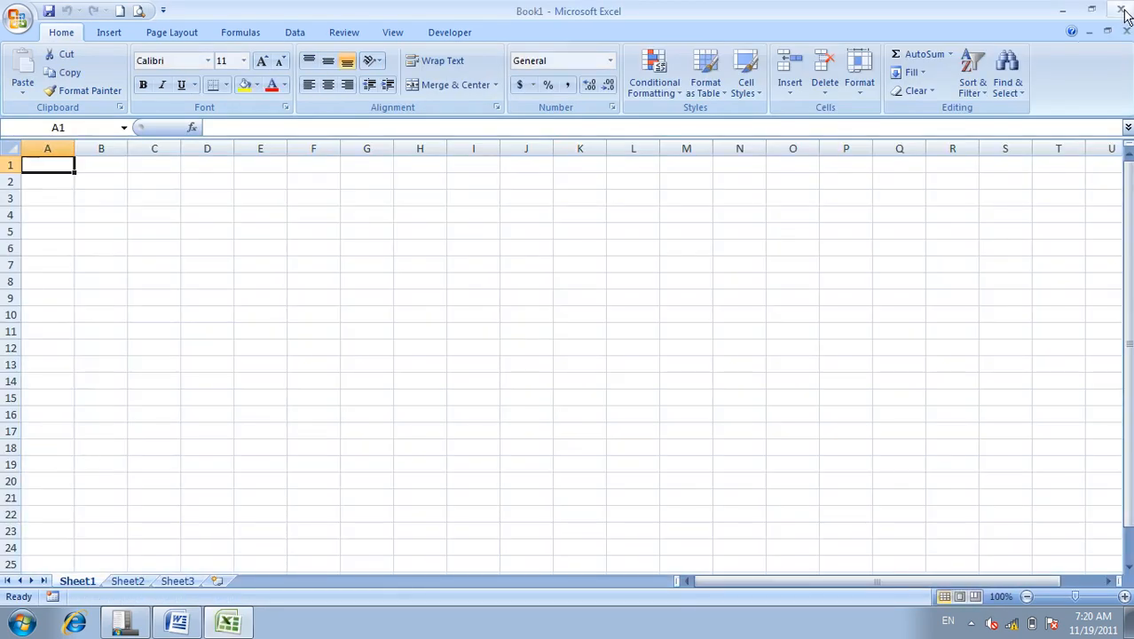
click(1124, 10)
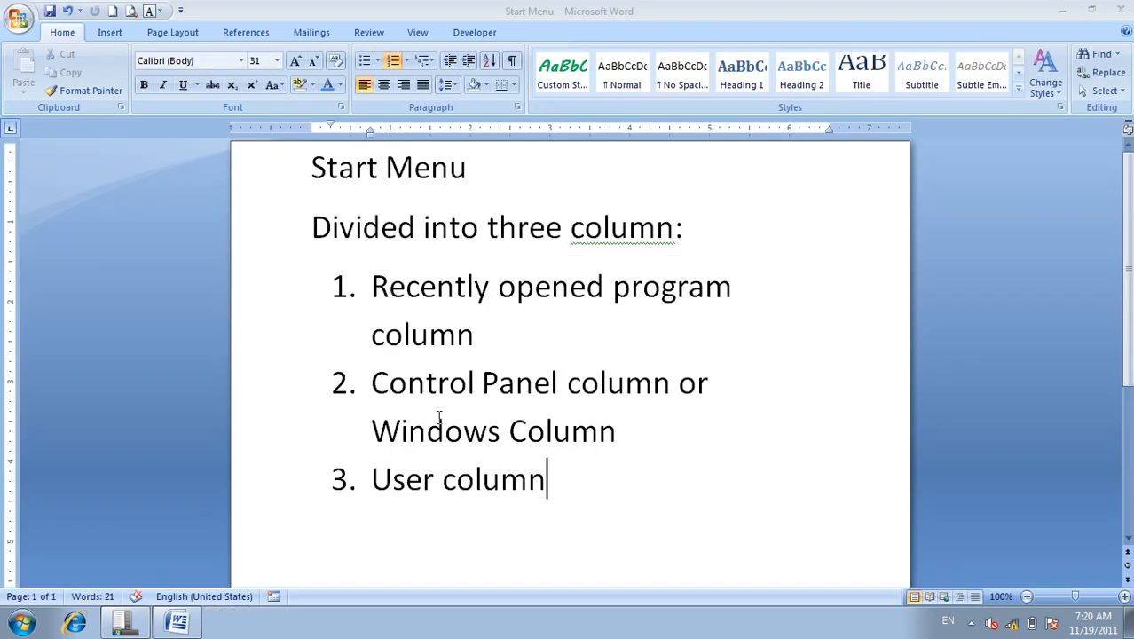
Step: Examine the recently opened programs in the Start menu for the Excel entry, and close the menu
click(22, 624)
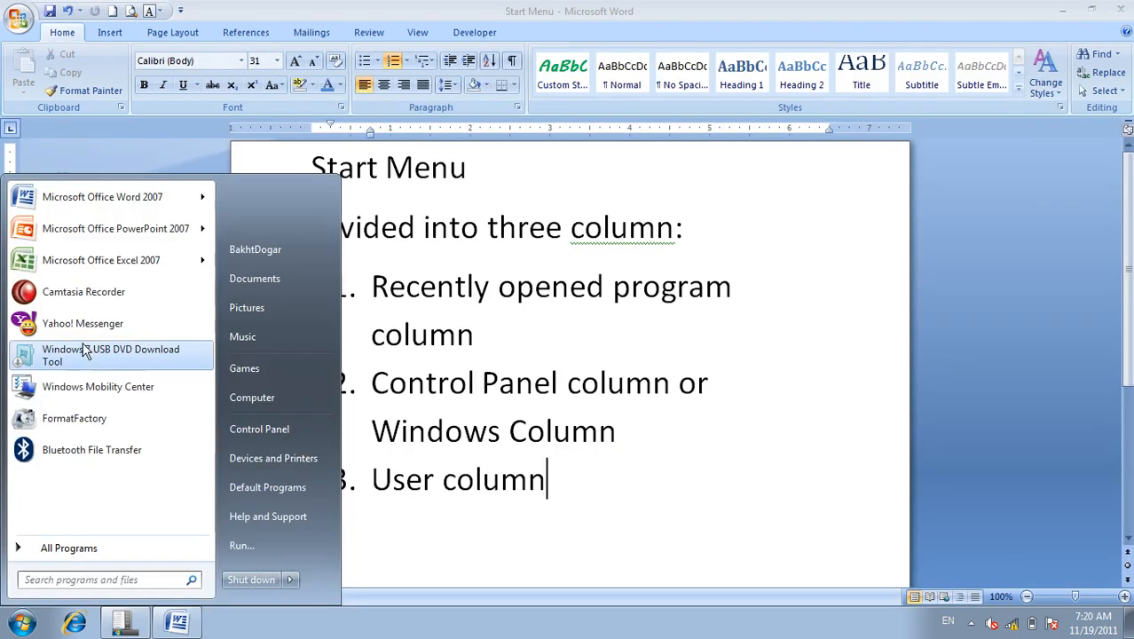
mouse_move(106, 275)
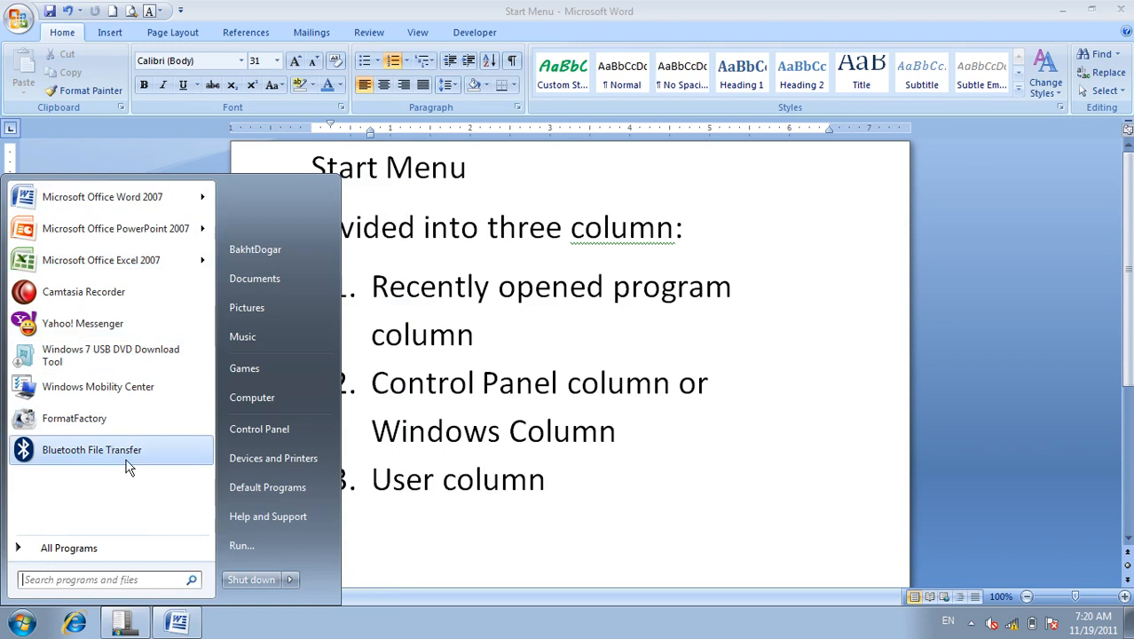
mouse_move(204, 202)
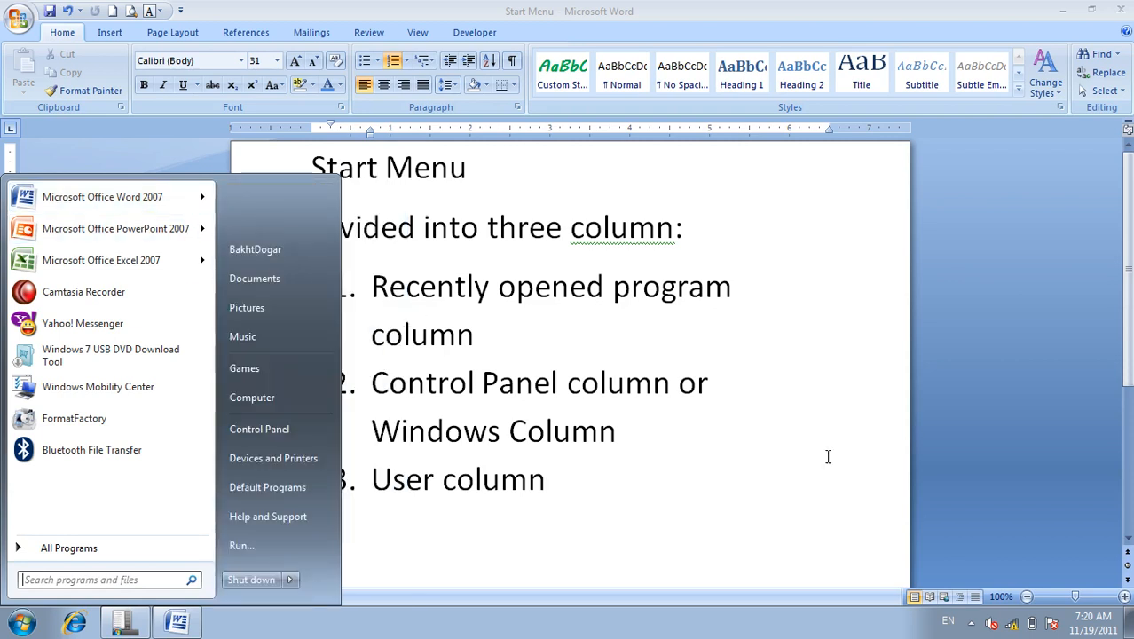
click(827, 453)
Step: In the Taskbar and Start Menu properties, disable storing and displaying recently opened items, apply it, and check the program entries in the Start menu
right_click(487, 631)
click(550, 617)
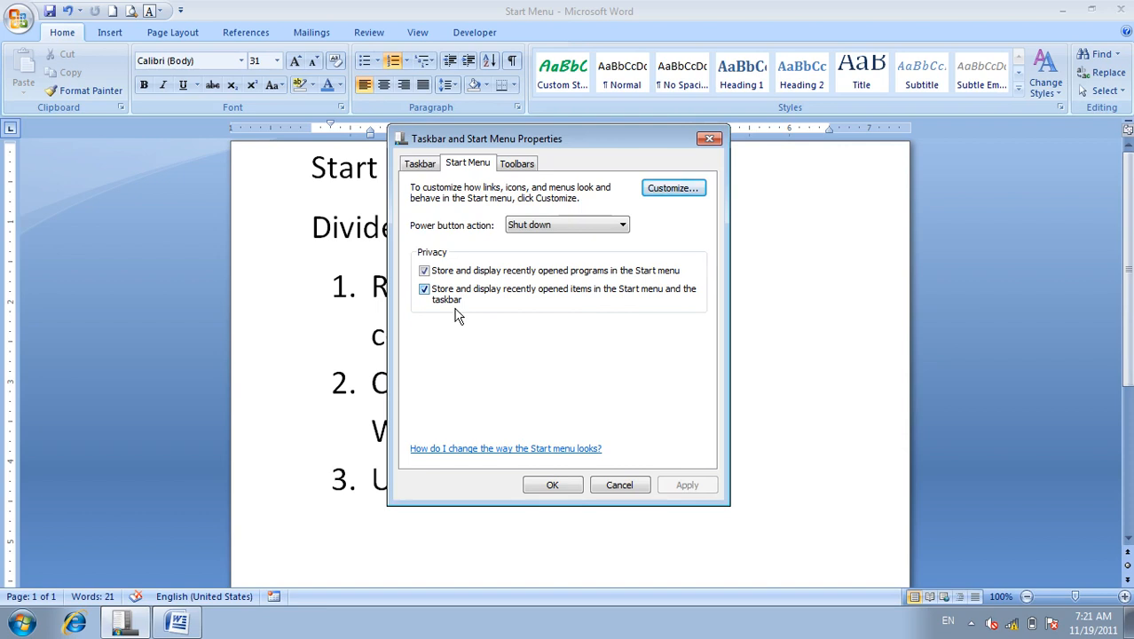
click(27, 627)
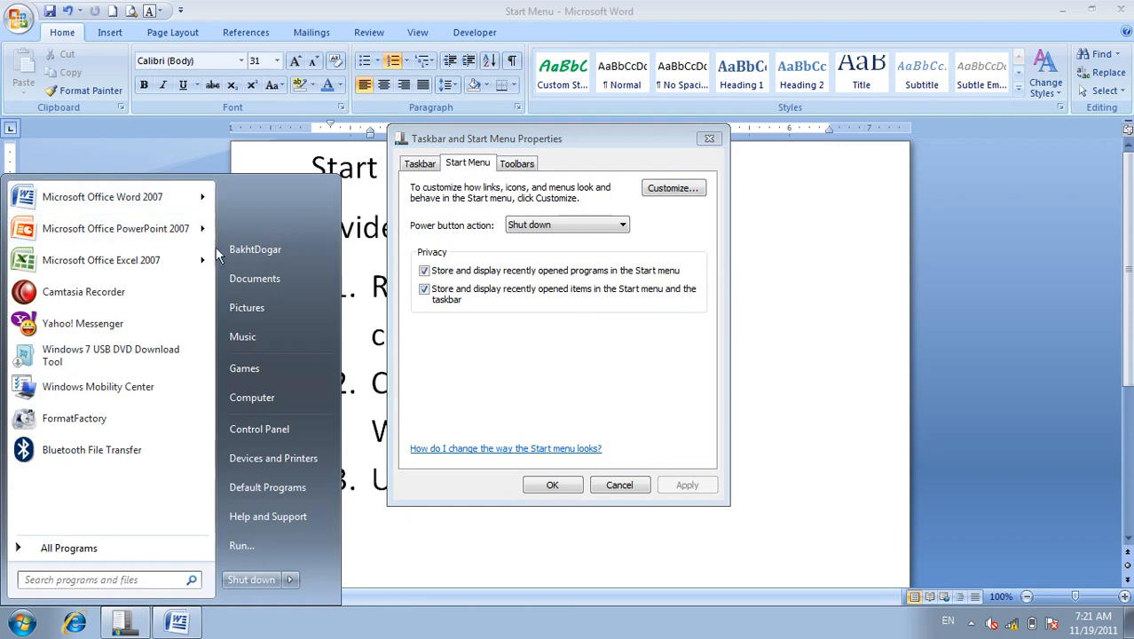
click(565, 348)
click(447, 297)
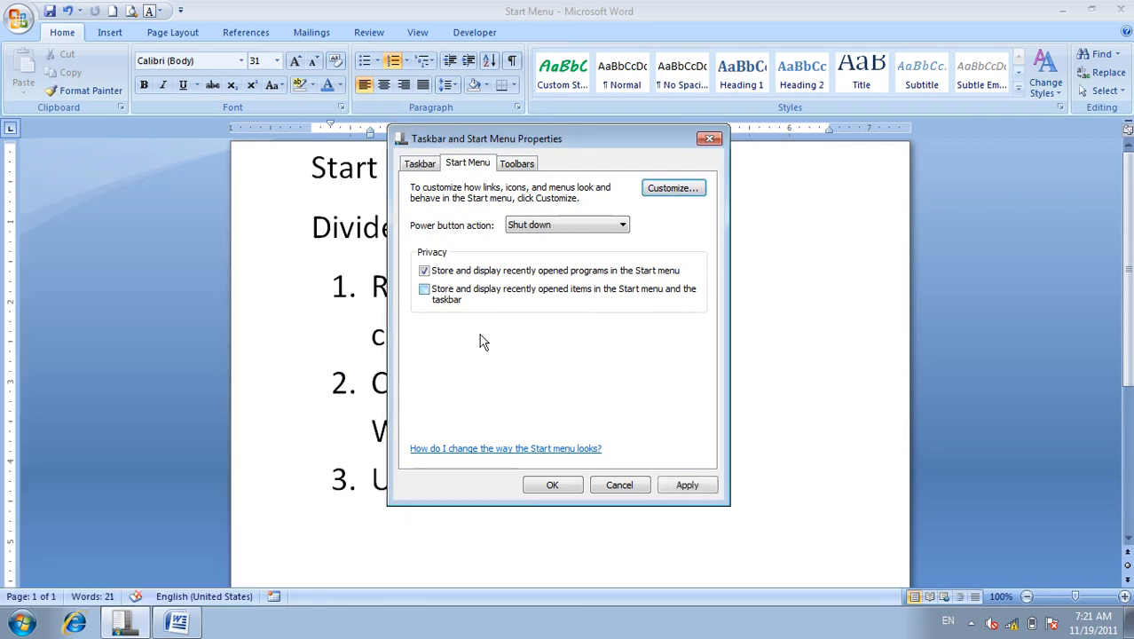
click(685, 487)
click(20, 626)
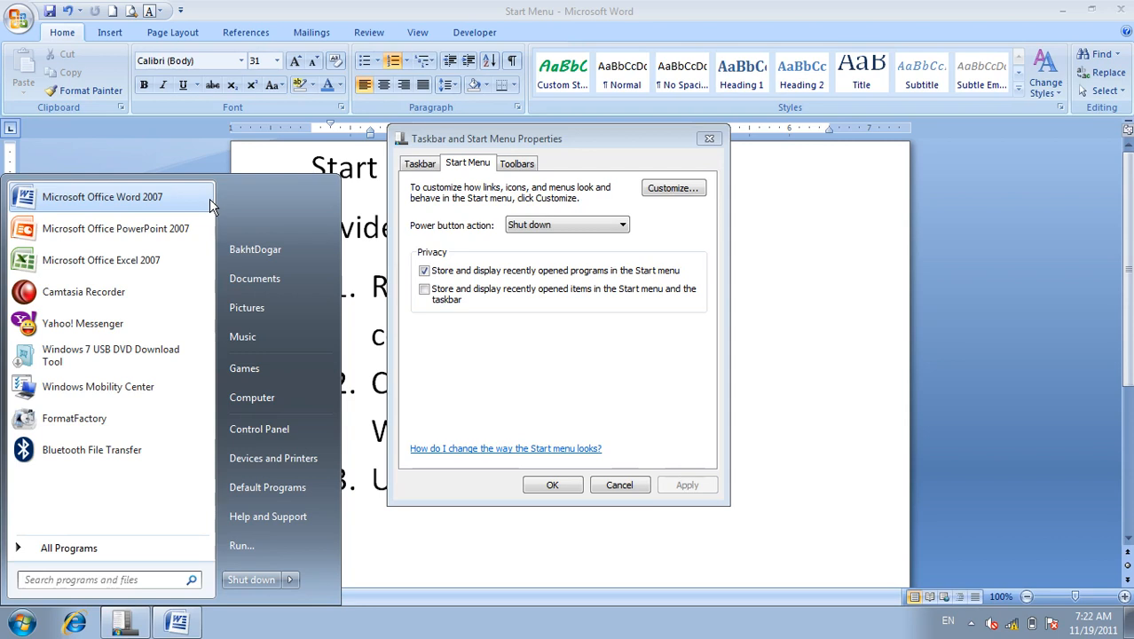
click(488, 627)
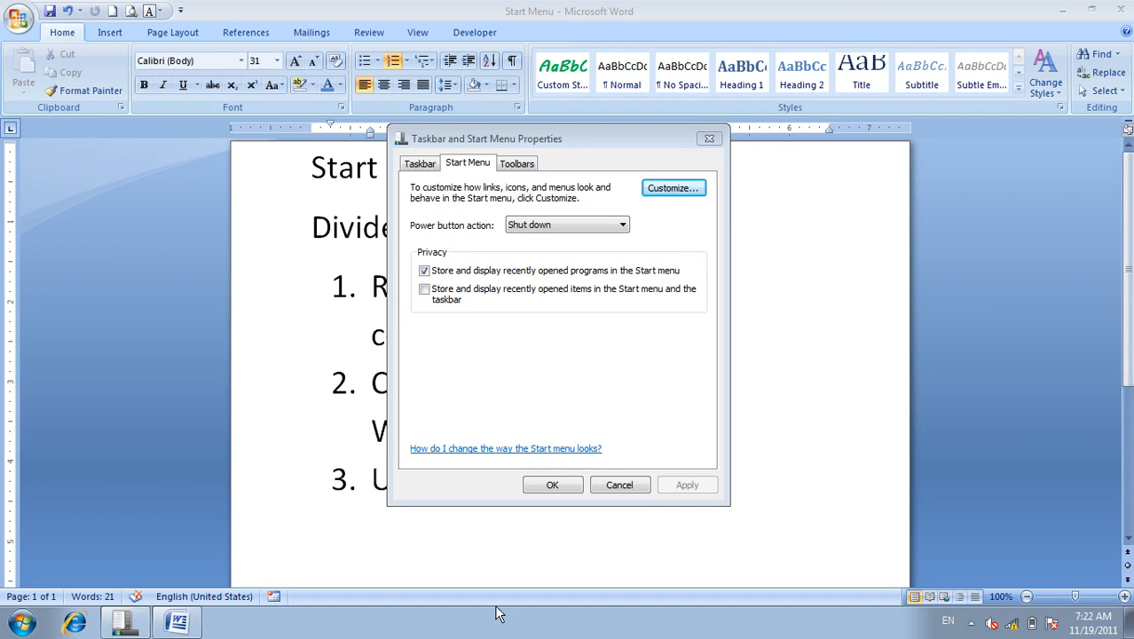
Step: Review the Start menu's recent programs list again and return to the privacy options in the properties dialog
click(19, 626)
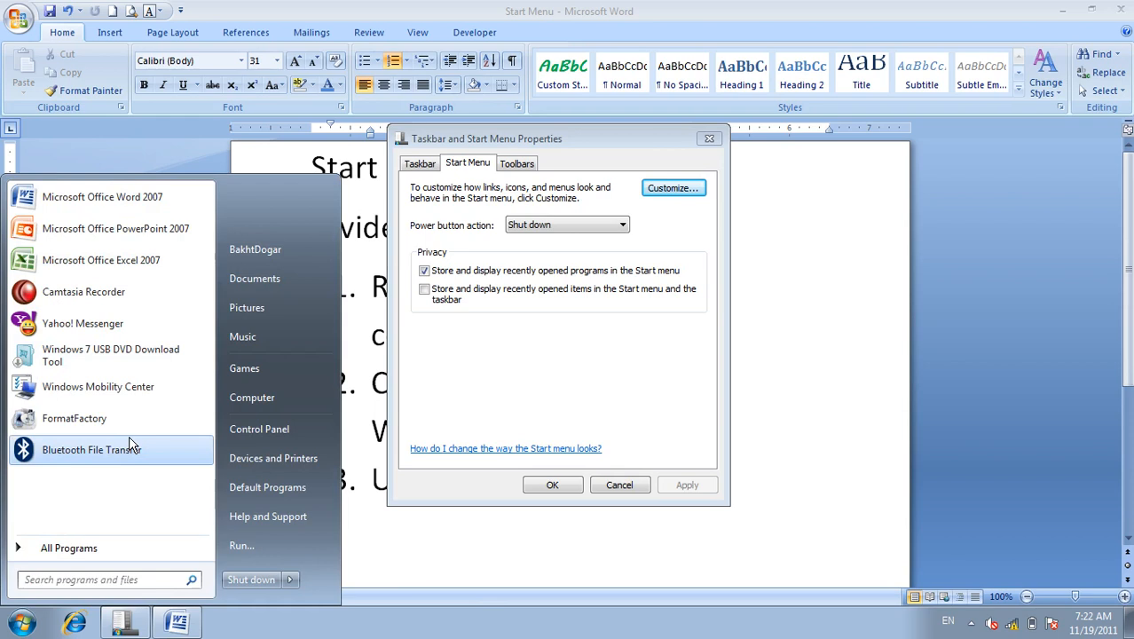
click(581, 343)
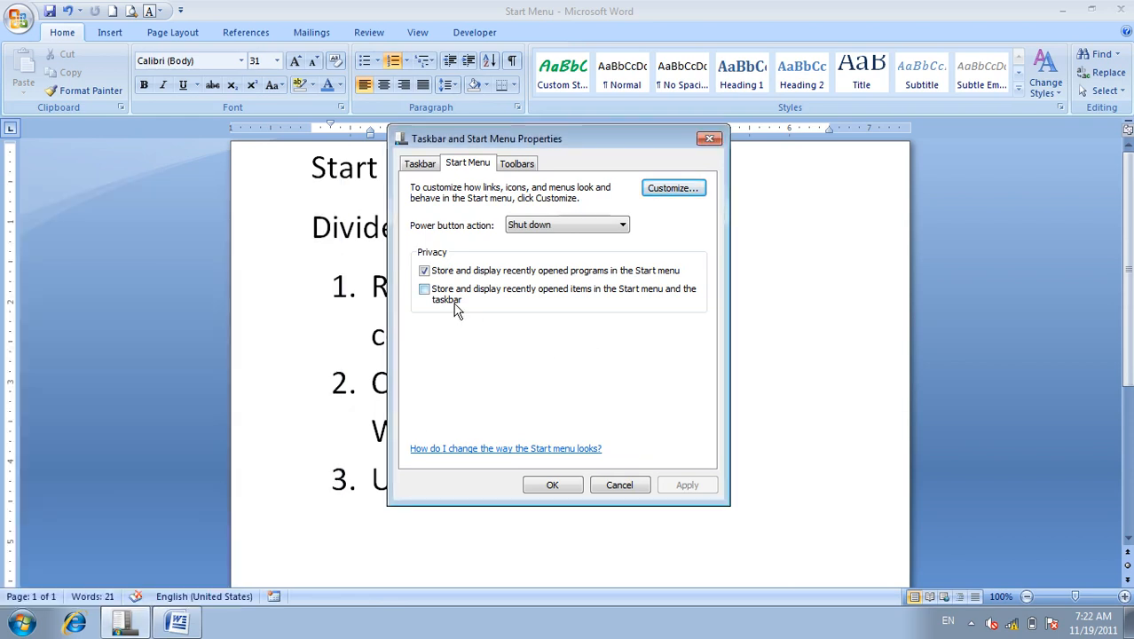
key(super)
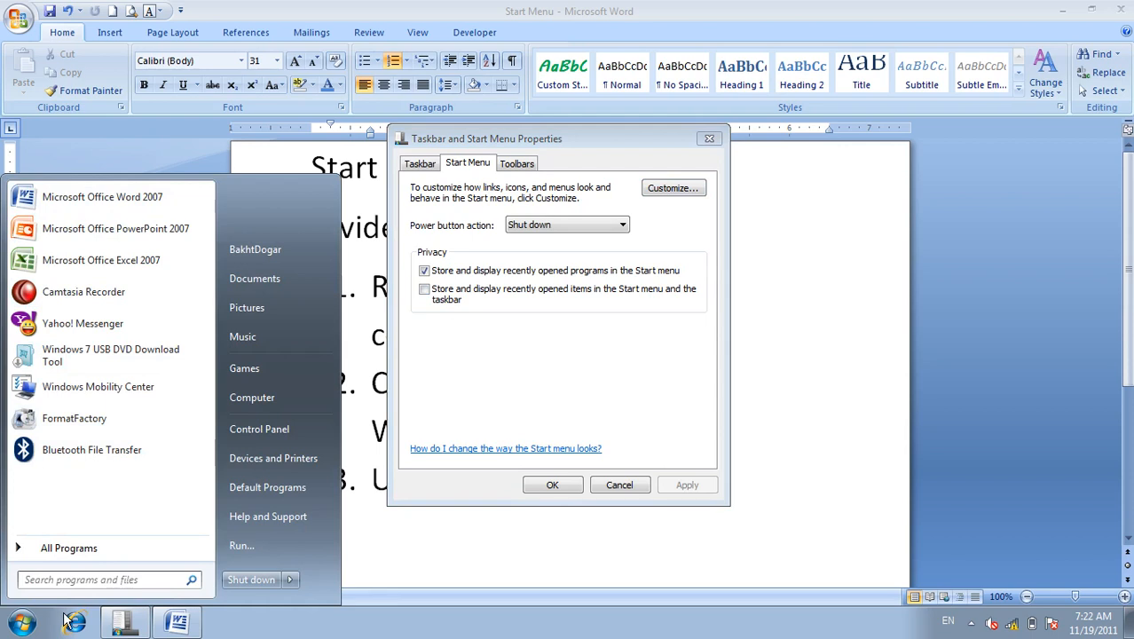
click(457, 368)
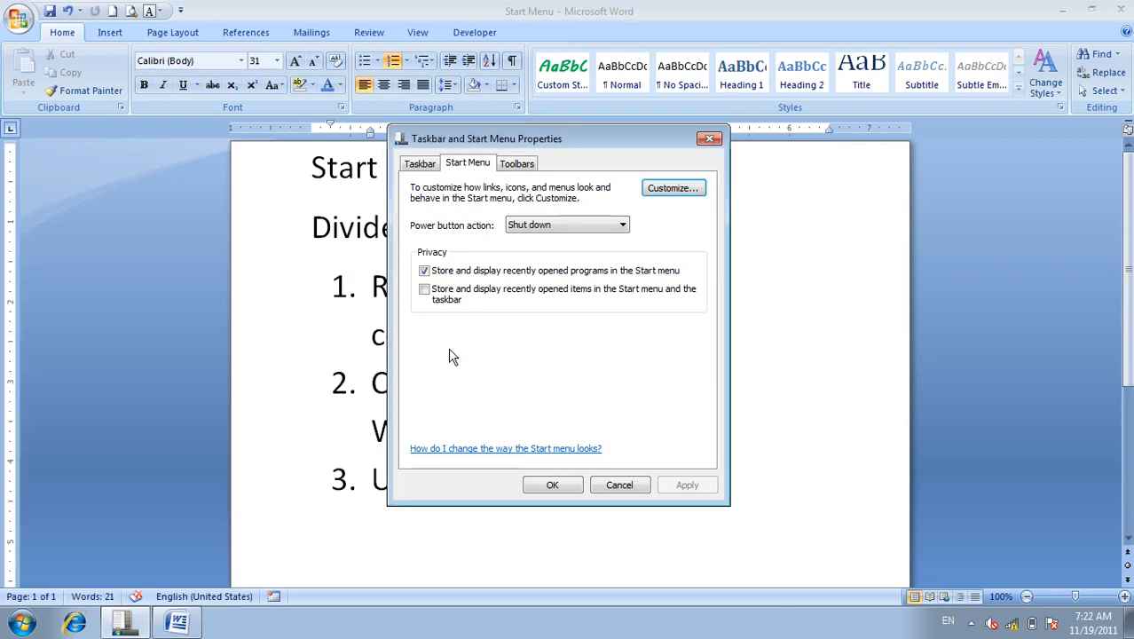
Step: Disable storing and displaying recently opened programs in the Start menu, apply it, and check the program list
click(434, 276)
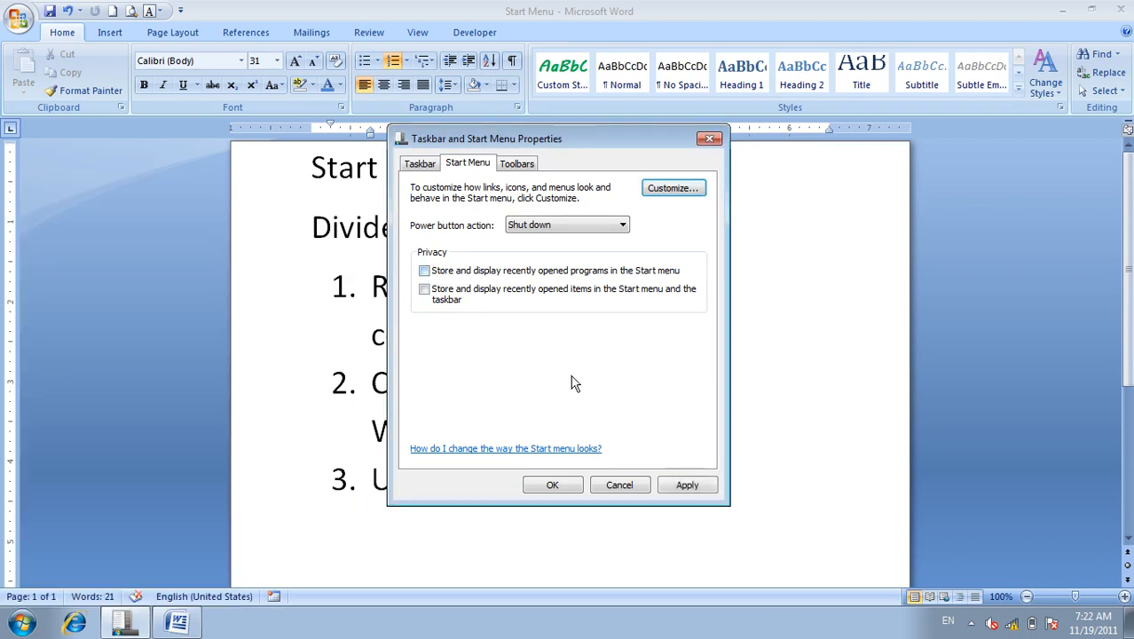
click(692, 485)
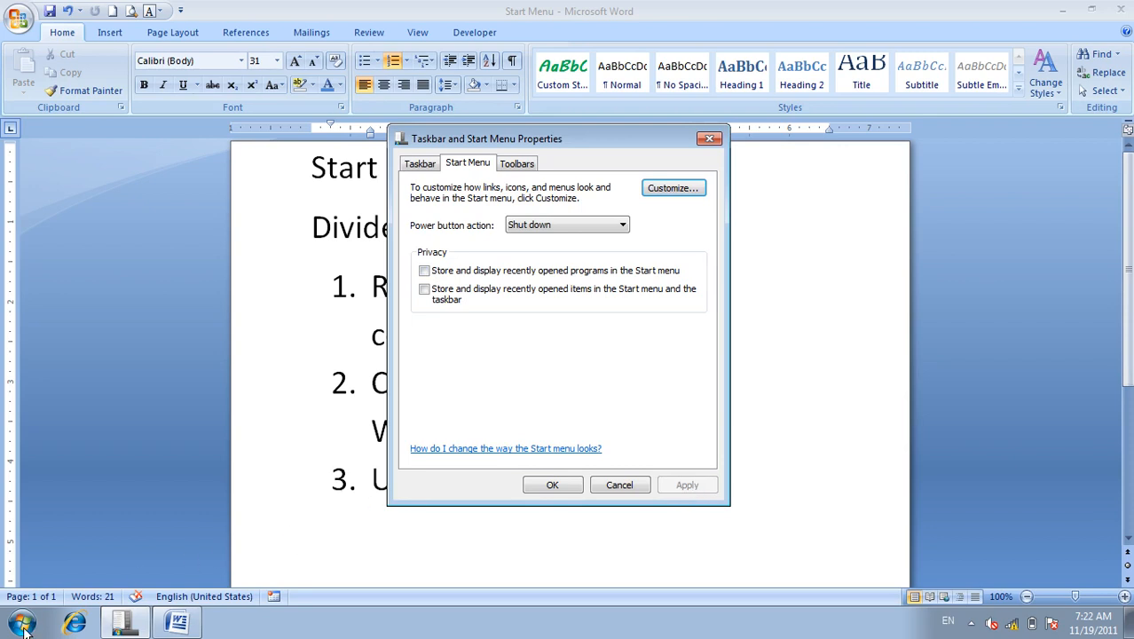
click(23, 628)
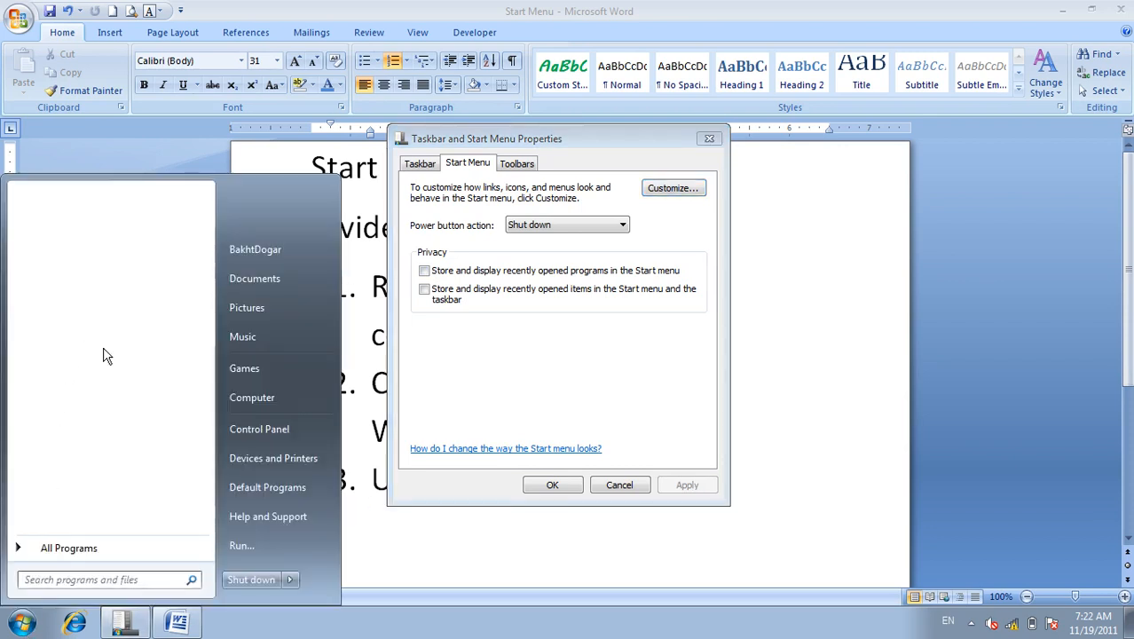
Step: Launch Microsoft Office Excel 2007 from the Microsoft Office folder in All Programs, close it, and check the Start menu's recent programs list
click(92, 552)
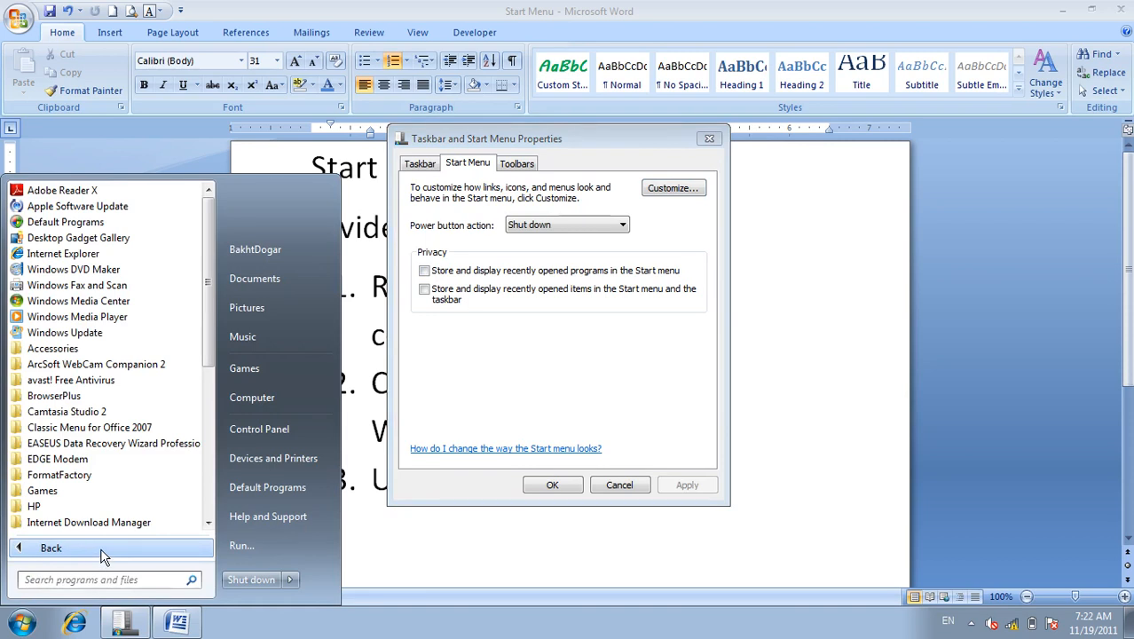
drag(206, 298, 218, 405)
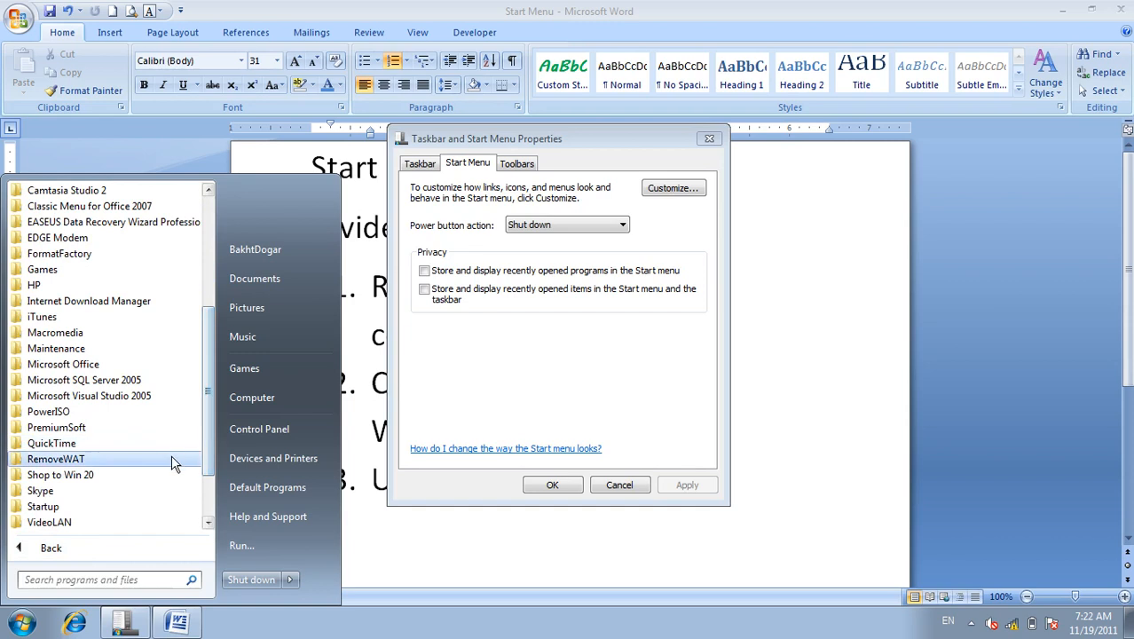
click(86, 364)
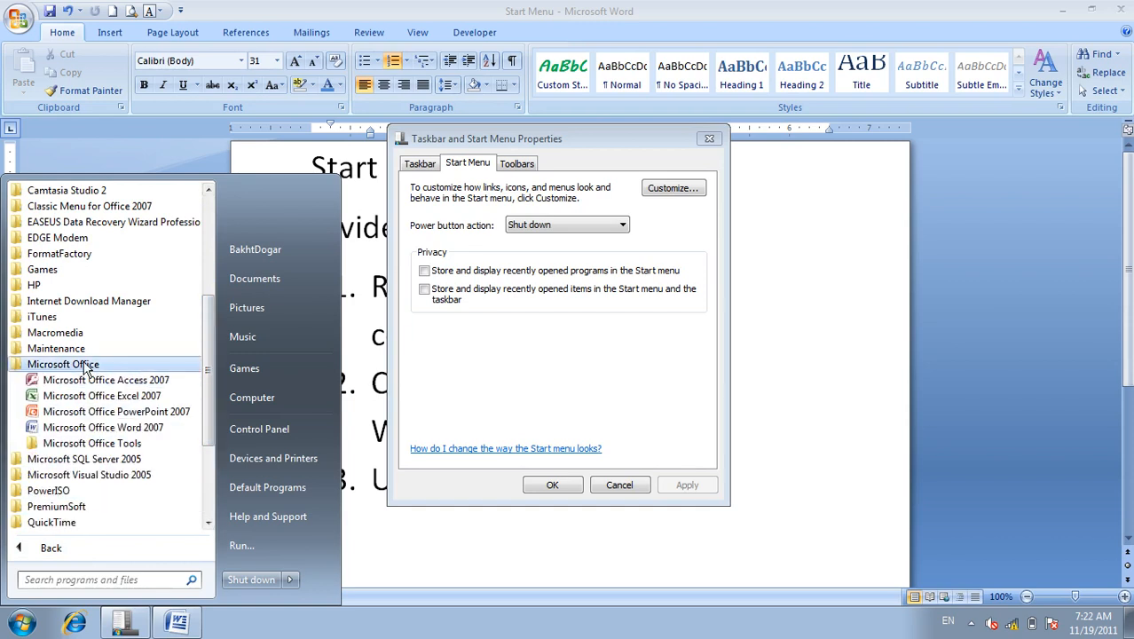
click(75, 396)
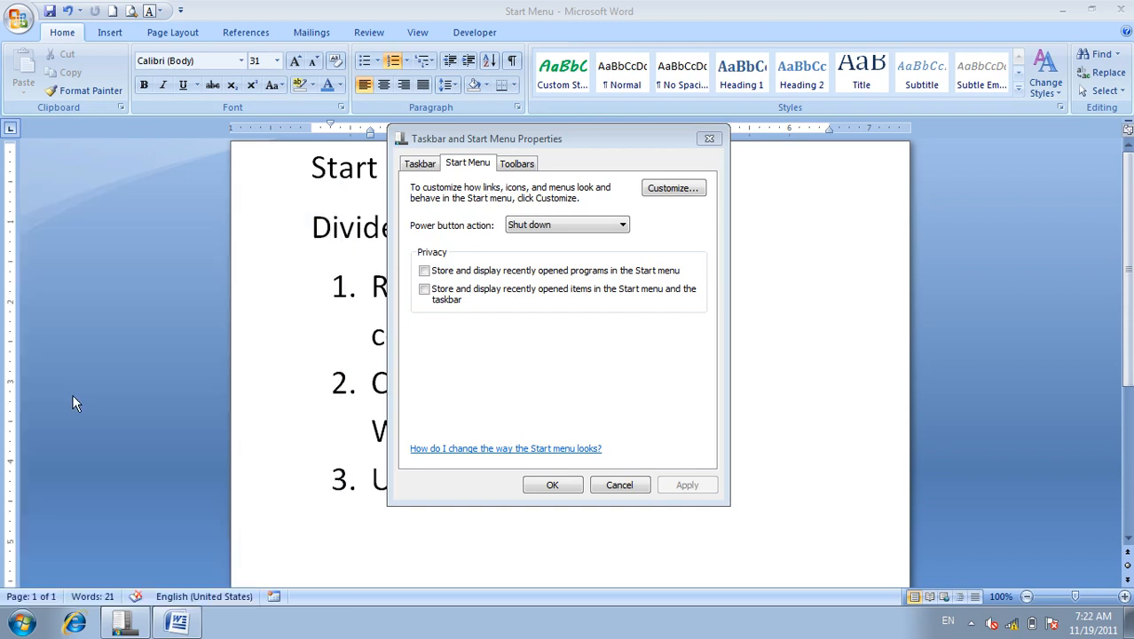
click(1122, 10)
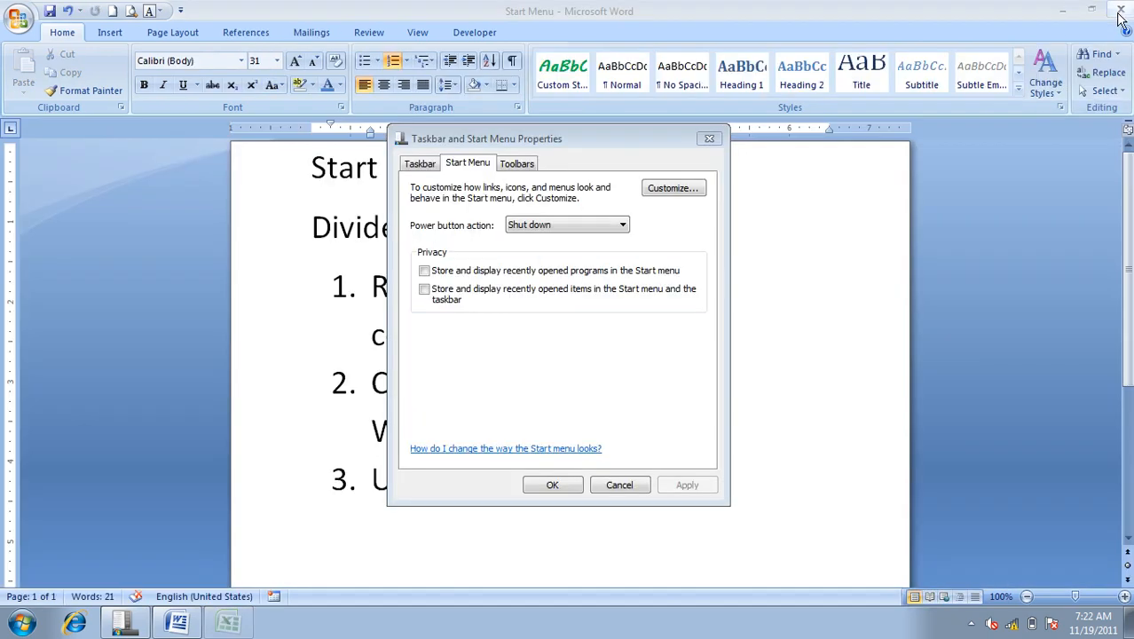
click(25, 623)
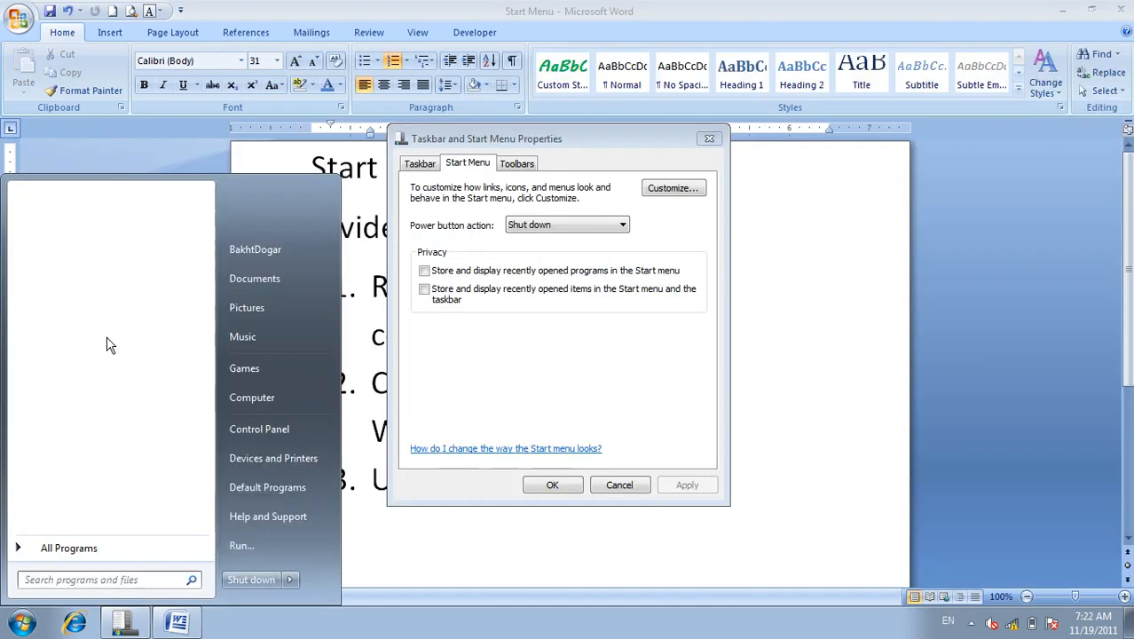
click(472, 413)
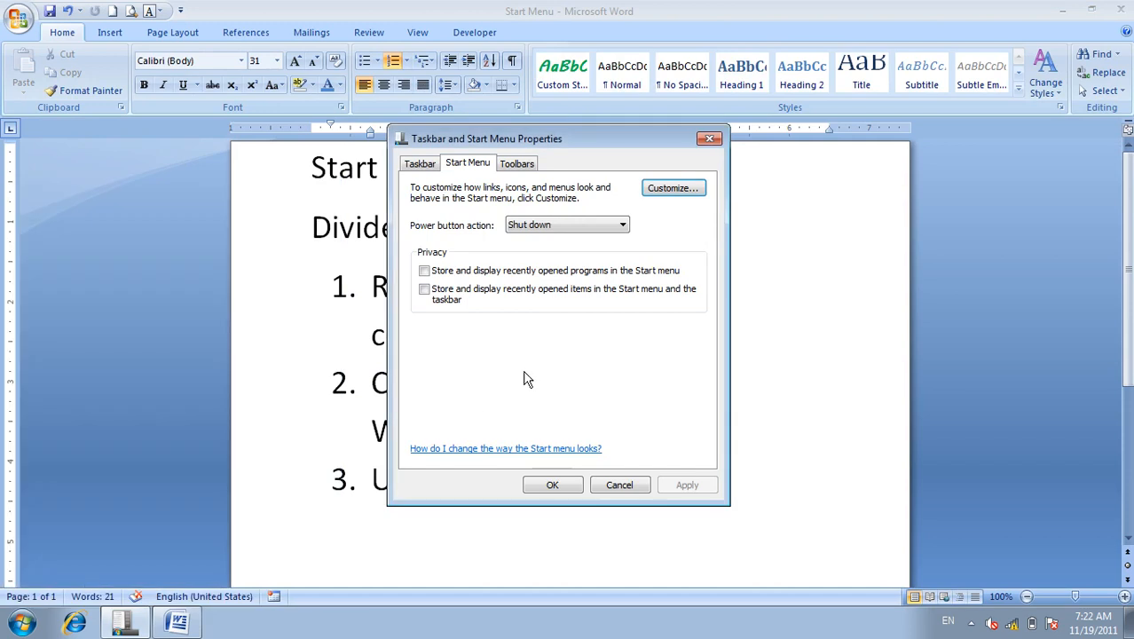
Step: Enable storing and displaying recently opened programs in the Start menu, apply it, and view the program list
click(423, 270)
click(693, 483)
click(19, 630)
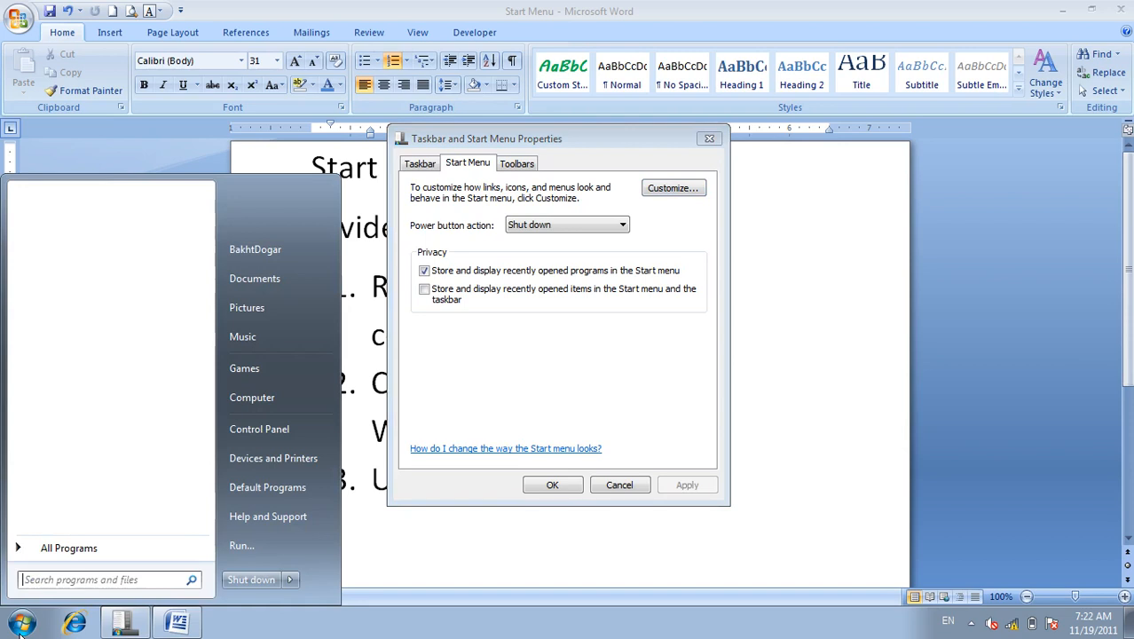
Step: Launch Microsoft Office Word 2007 from the Microsoft Office folder in All Programs
click(85, 547)
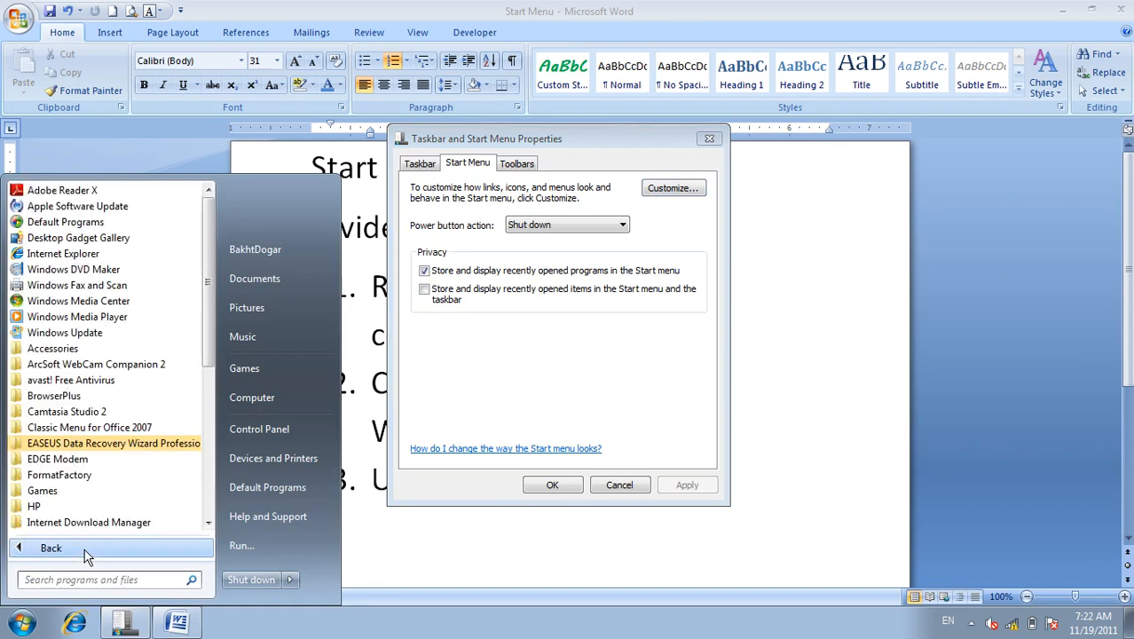
drag(208, 329, 207, 411)
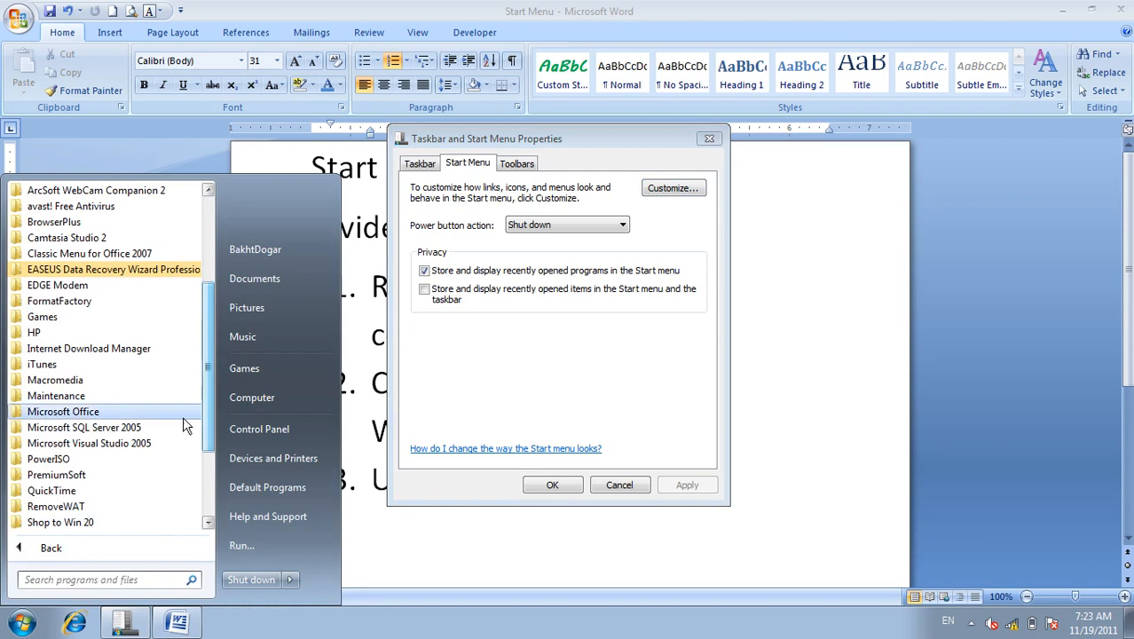
click(94, 411)
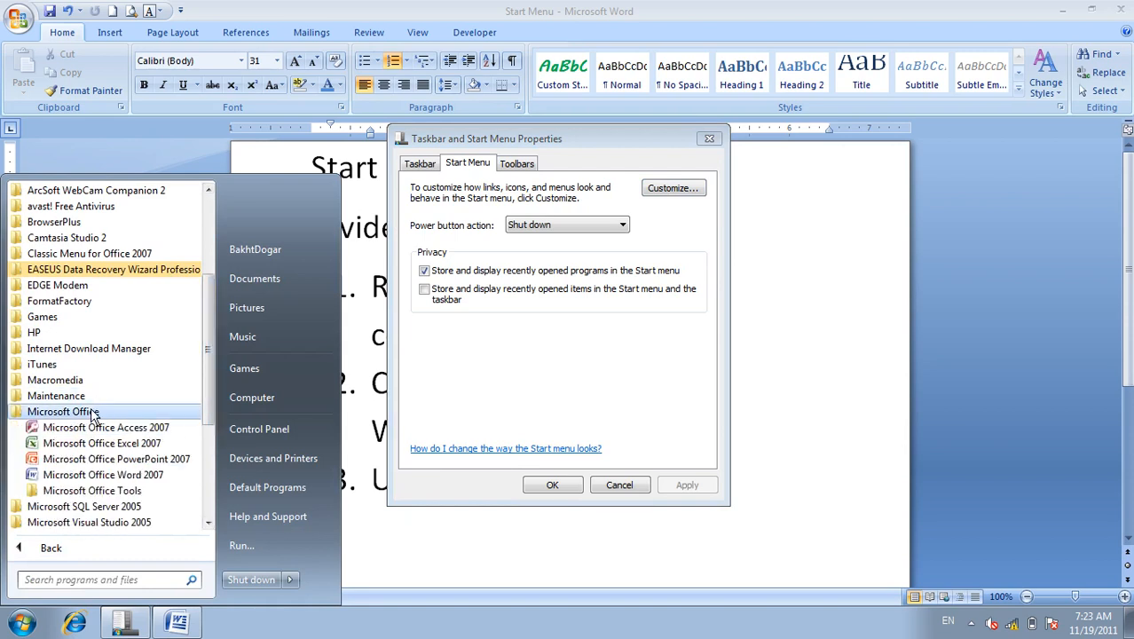
click(86, 476)
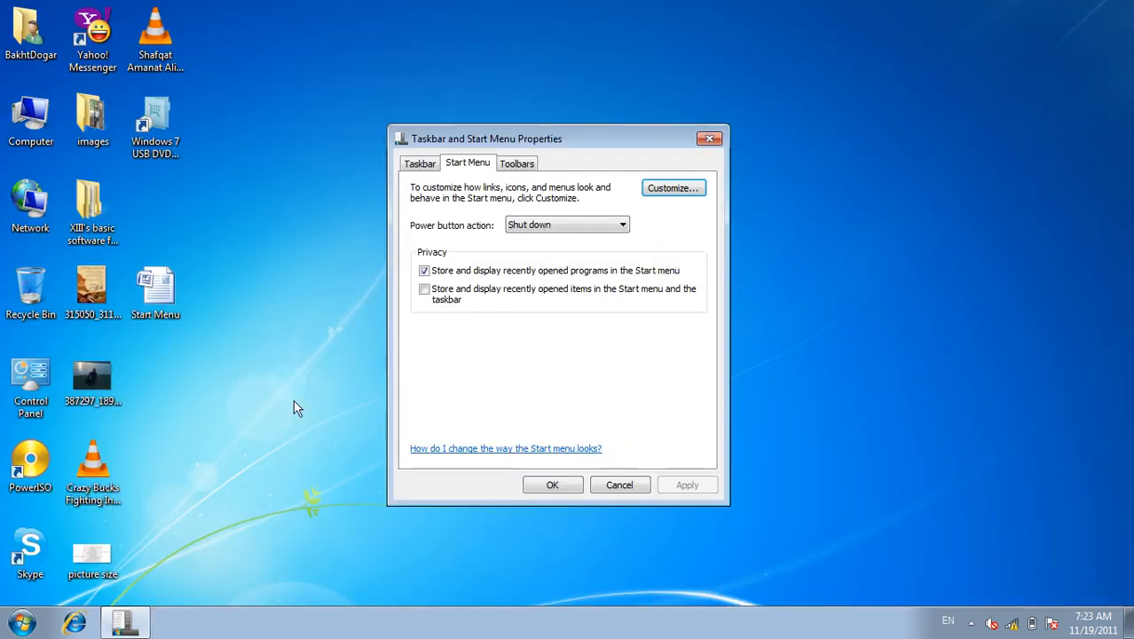
Step: Examine the recent programs list and the All Programs folders in the Start menu, and close the menu
click(23, 623)
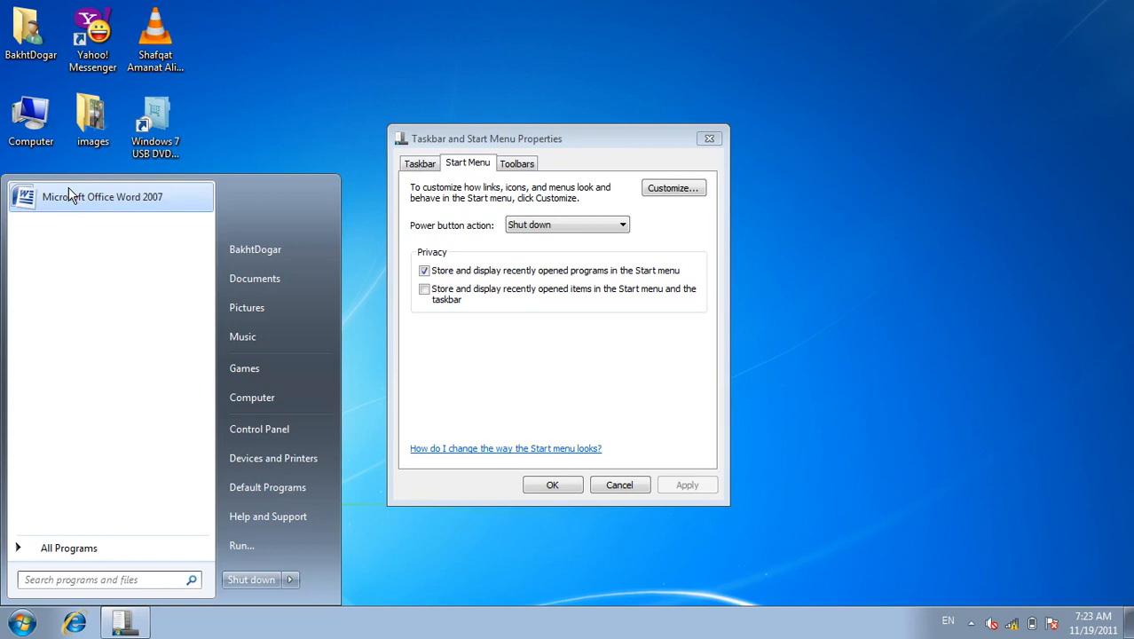
click(68, 548)
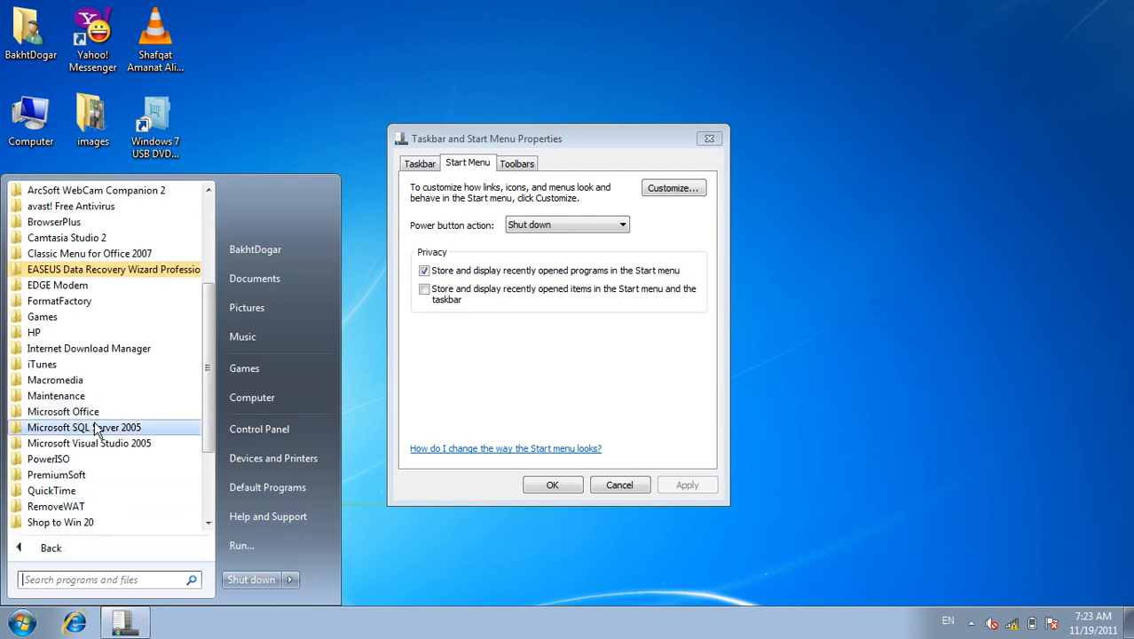
click(368, 346)
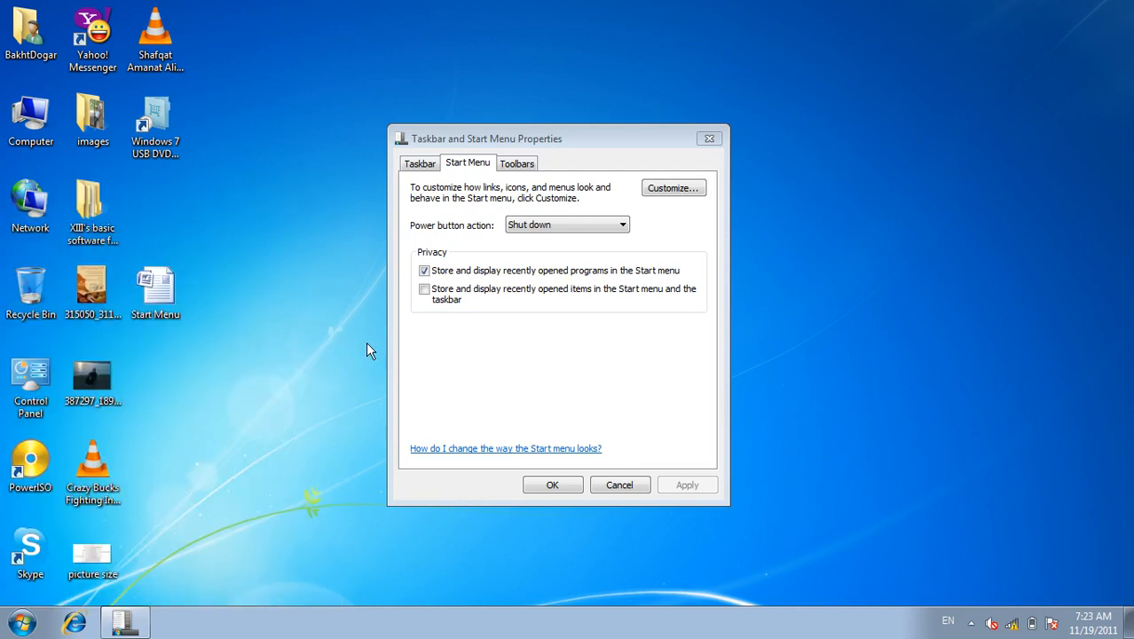
Step: Launch Microsoft Office Word 2007 from the Start menu's recent programs list, and close it again
click(23, 624)
click(101, 206)
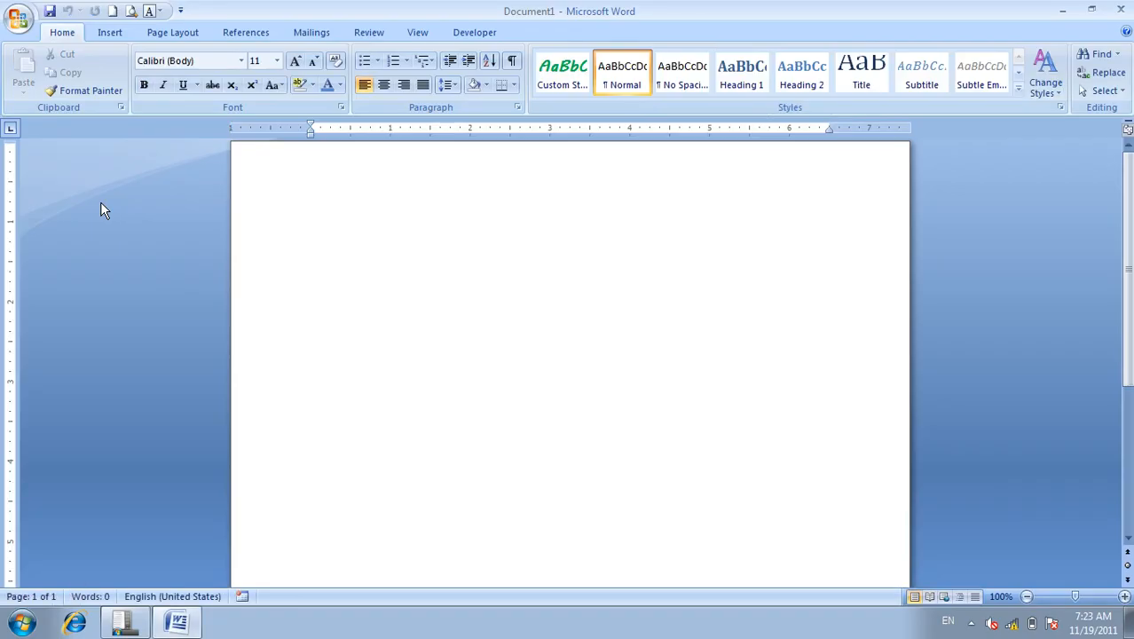
click(1120, 11)
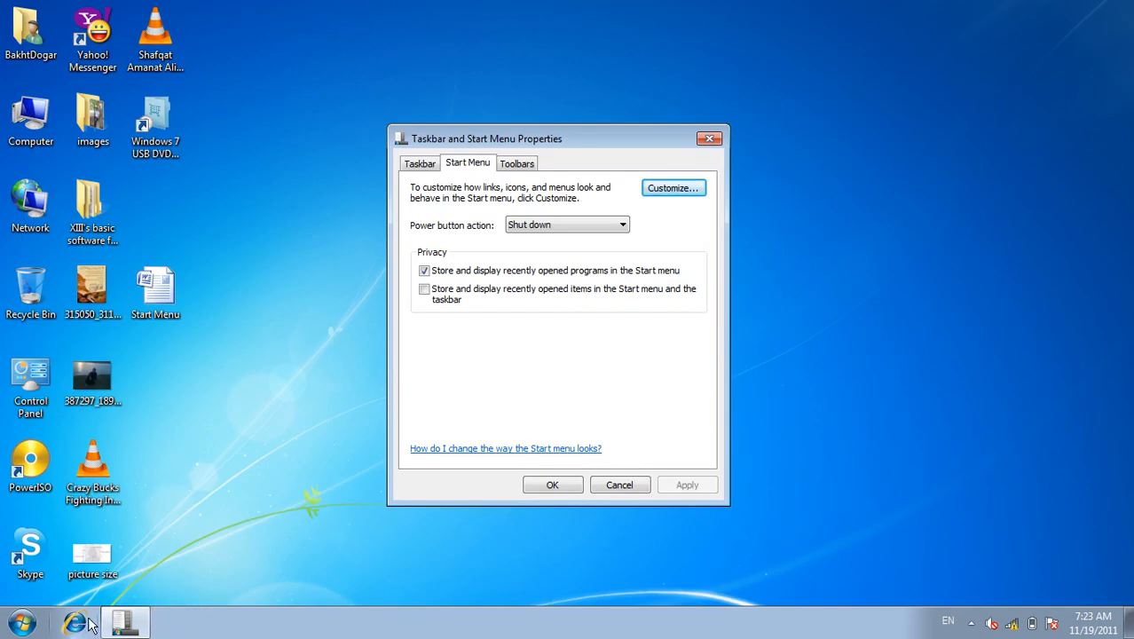
Step: Pin Microsoft Office Word 2007 from the recent programs list to the taskbar, and close the Start menu
click(12, 627)
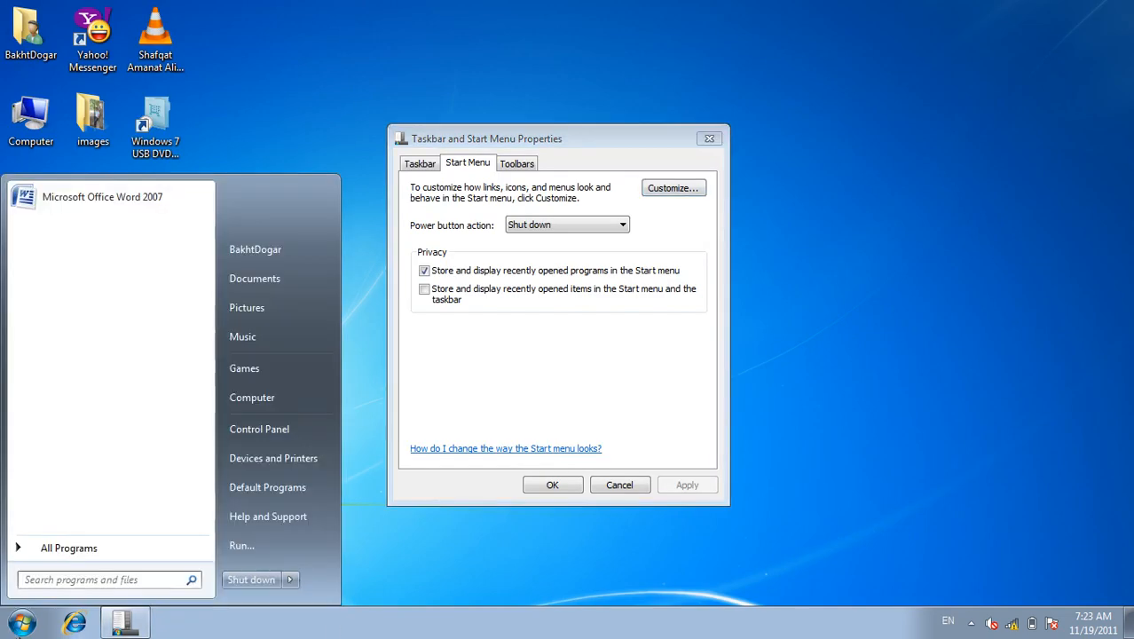
right_click(76, 204)
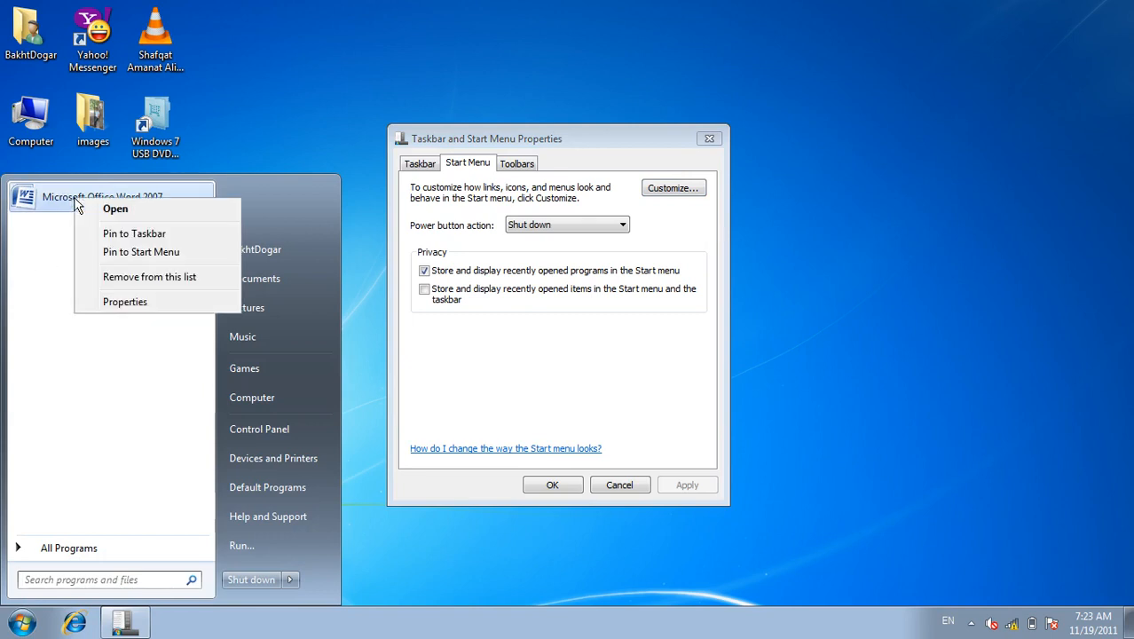
click(126, 235)
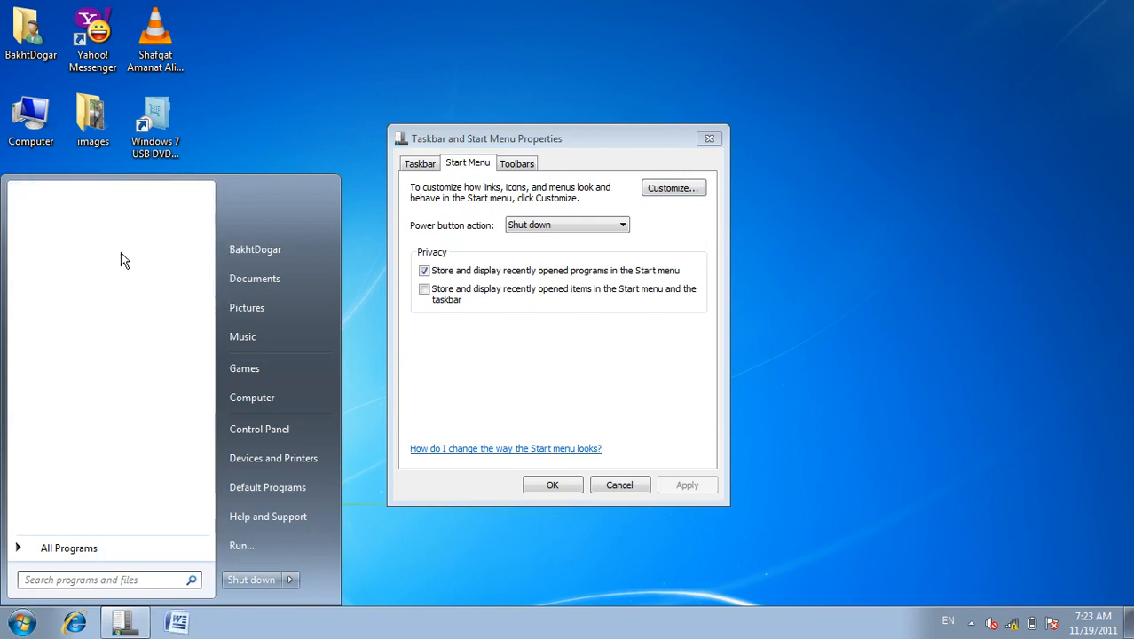
click(316, 634)
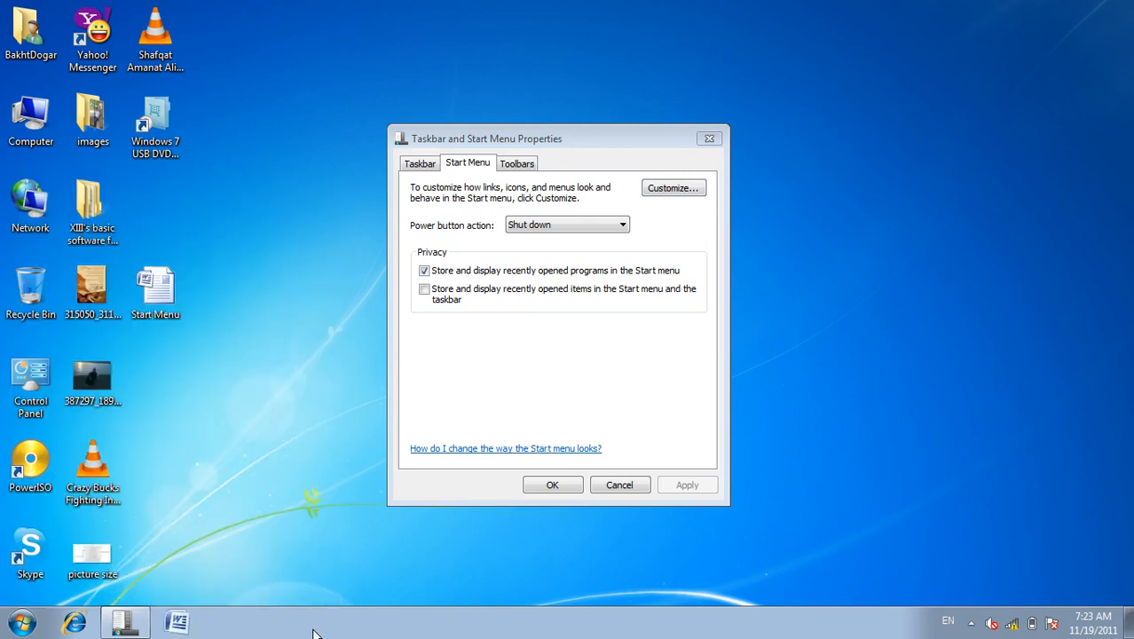
Step: Unpin Word from the taskbar, and check its entry in the Start menu's recent programs list
right_click(188, 621)
click(193, 594)
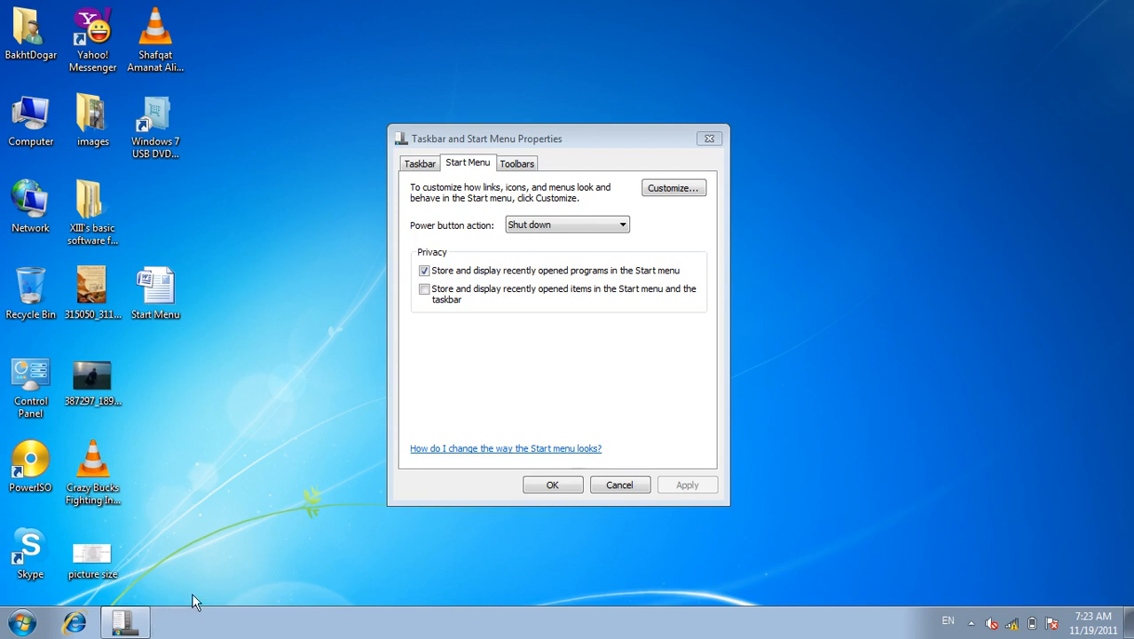
click(23, 622)
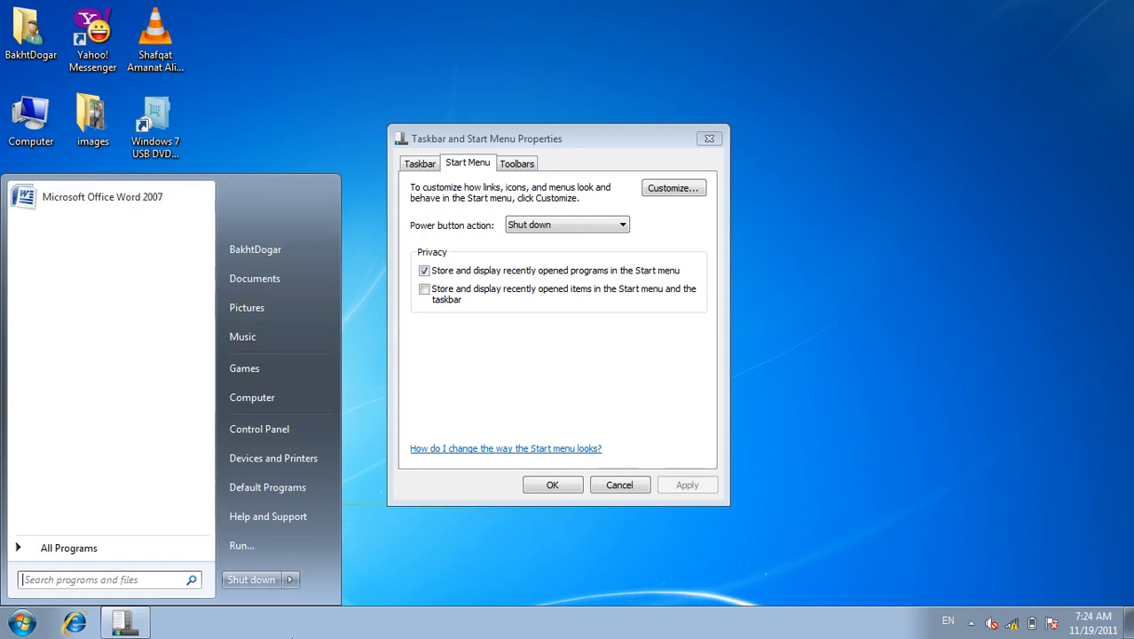
click(679, 344)
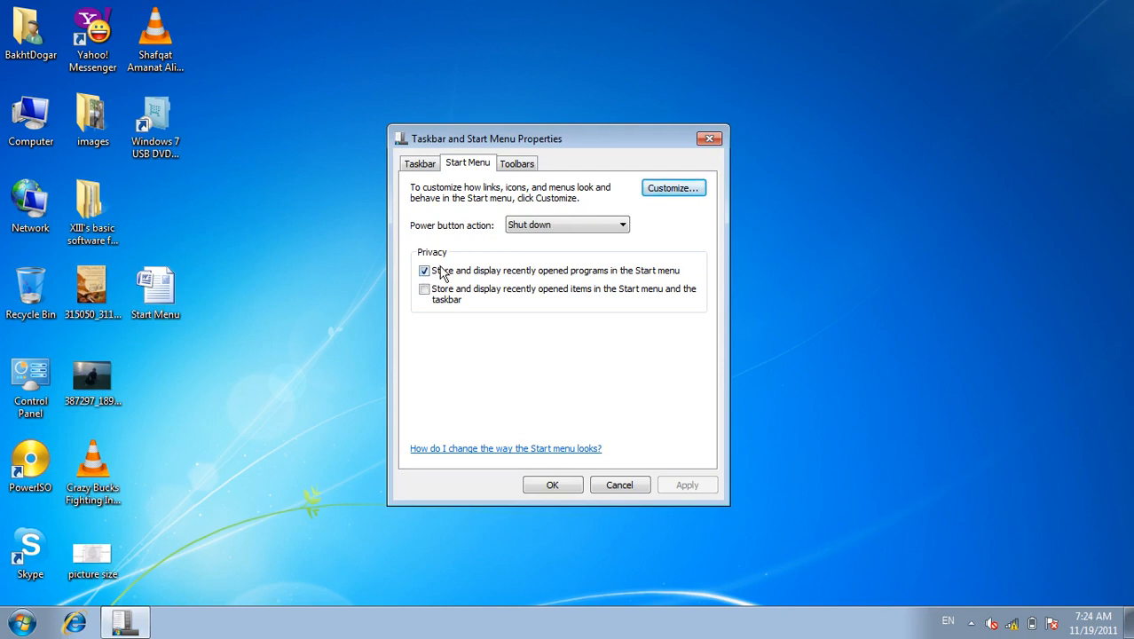
Step: Enable storing and displaying recently opened items in the Start menu and the taskbar, apply it, and check the Word entry
click(431, 295)
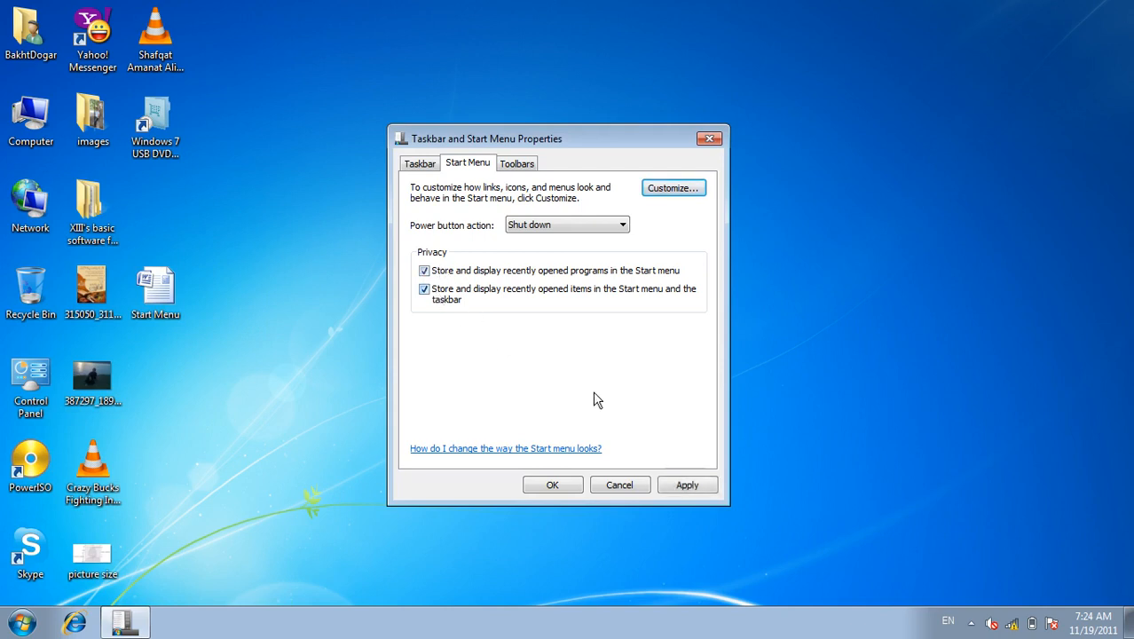
click(688, 488)
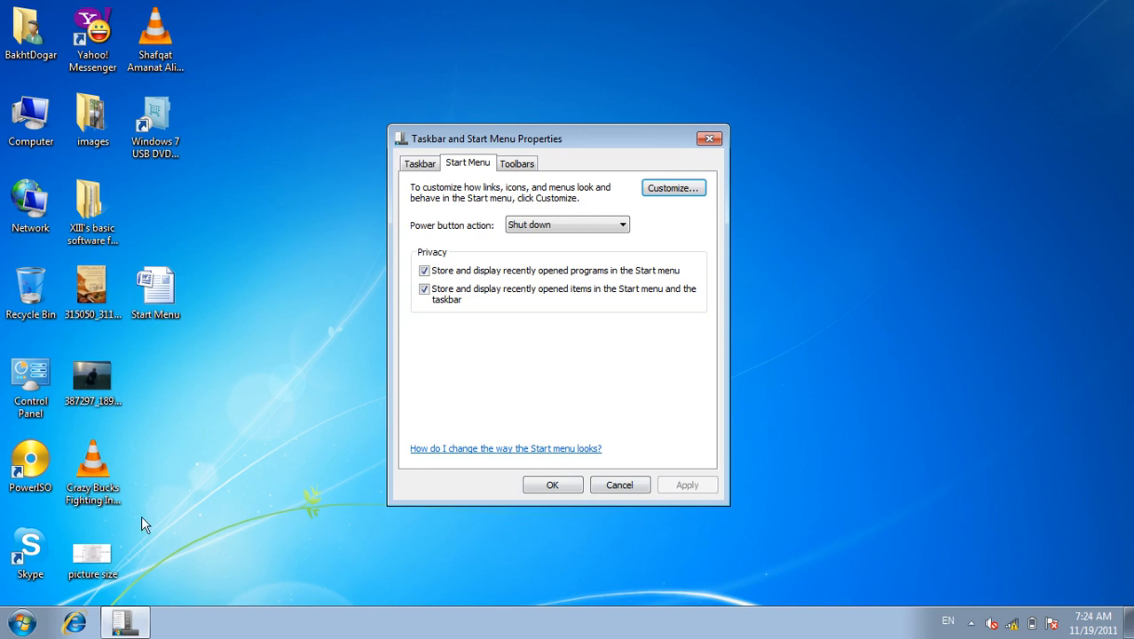
click(19, 626)
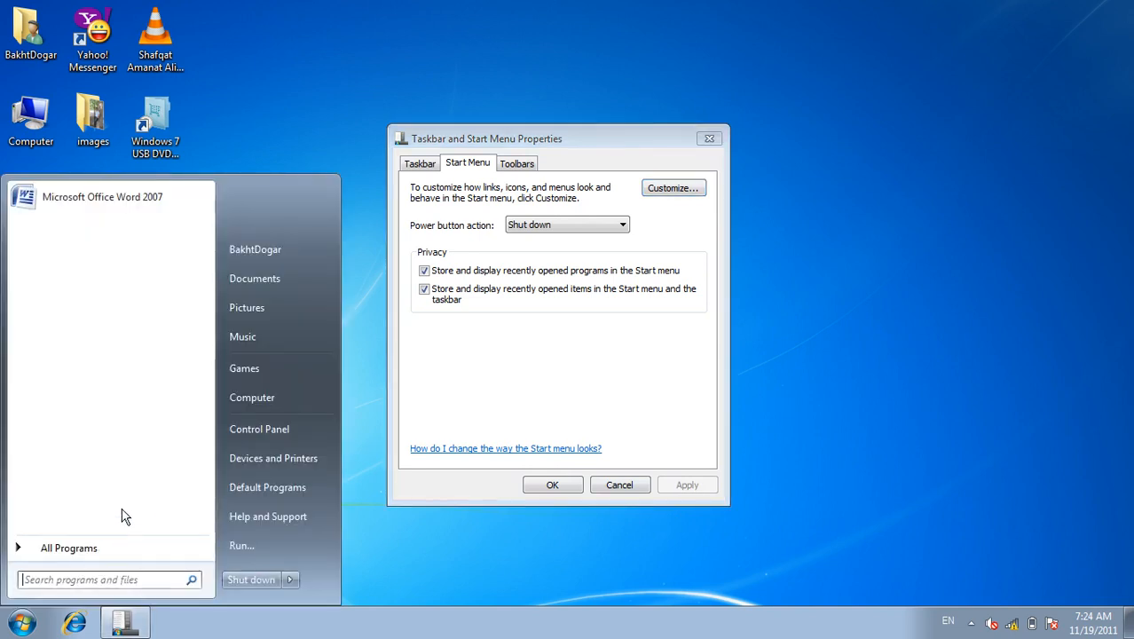
click(319, 128)
Step: Open and close the Start Menu document from the desktop, and view the recent items listed for Word in the Start menu
double_click(158, 288)
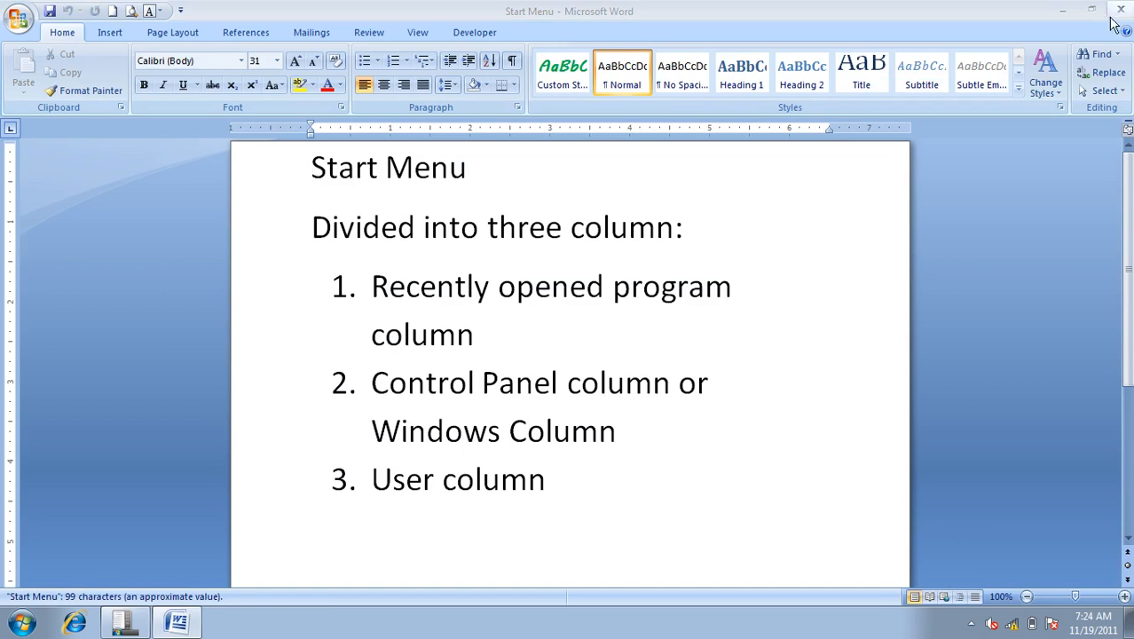
click(1120, 8)
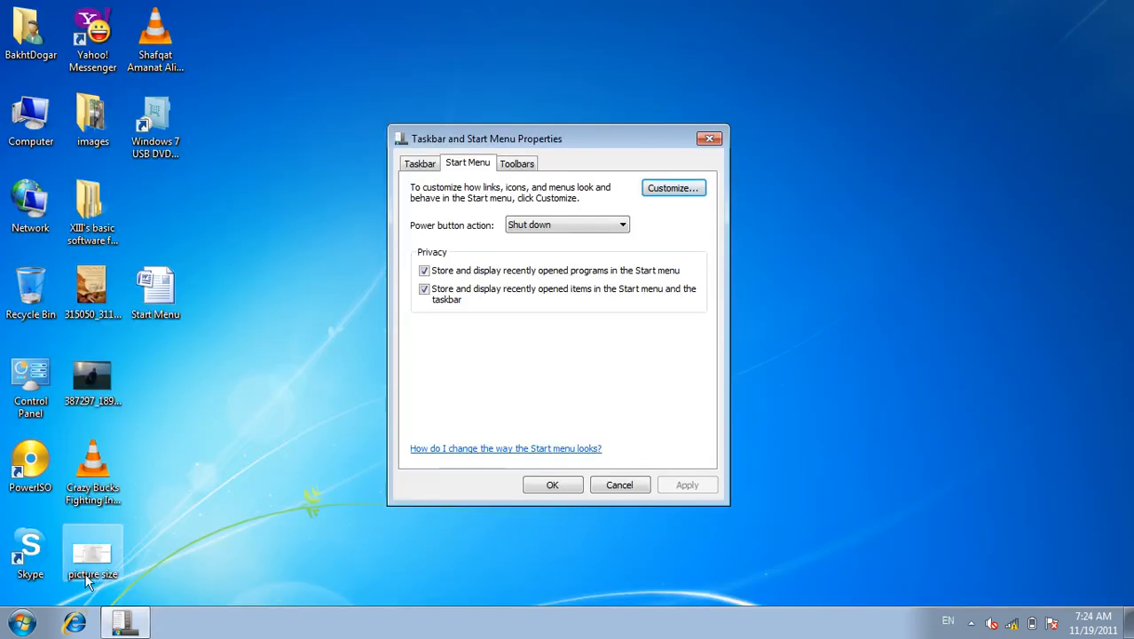
click(44, 614)
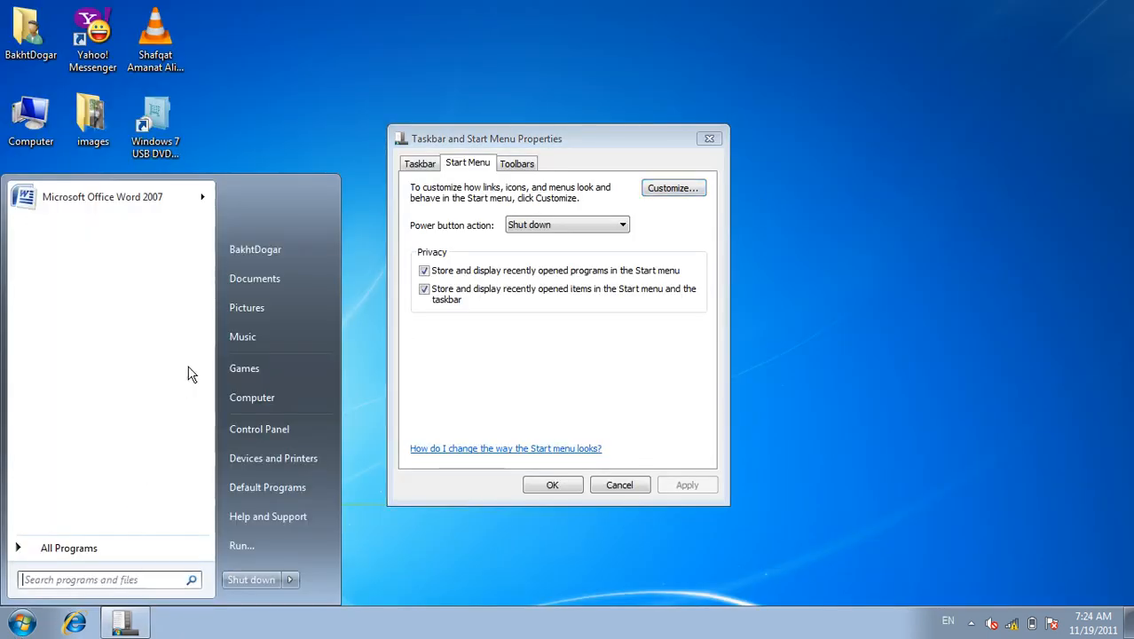
mouse_move(204, 197)
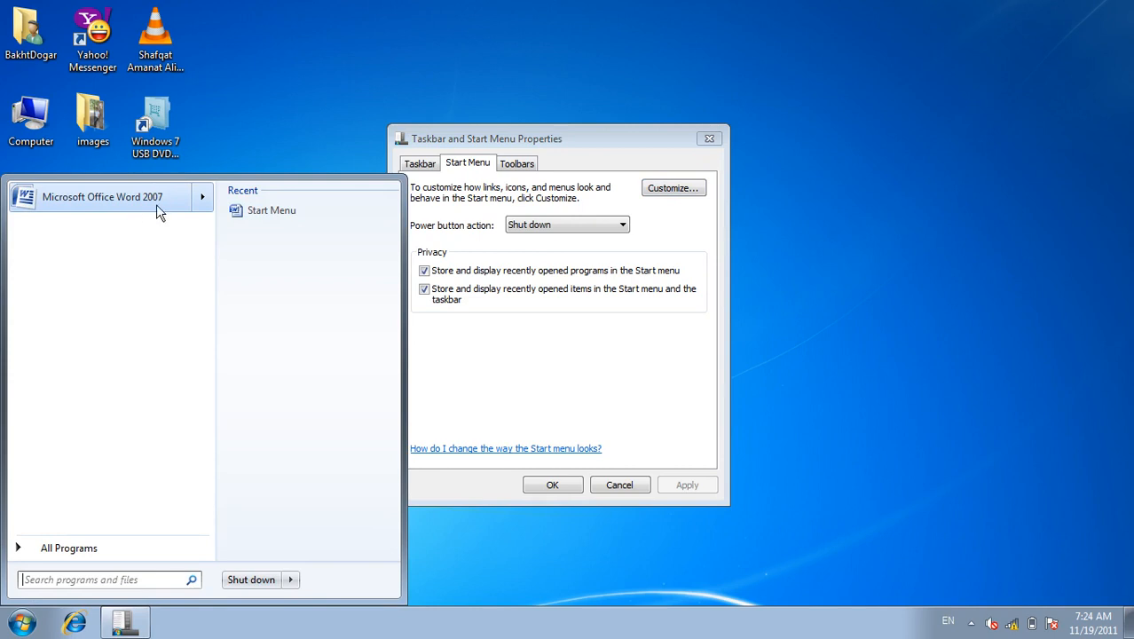
click(872, 306)
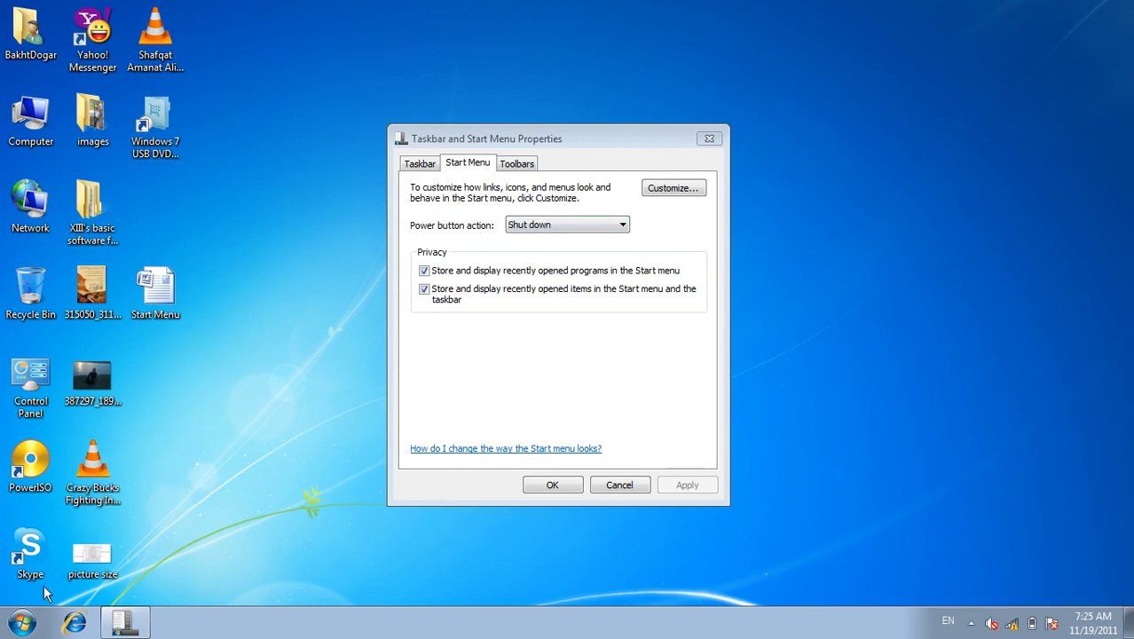
Step: Open the Start menu customization settings, reposition the dialog, and view the Start menu's links beside it
click(27, 619)
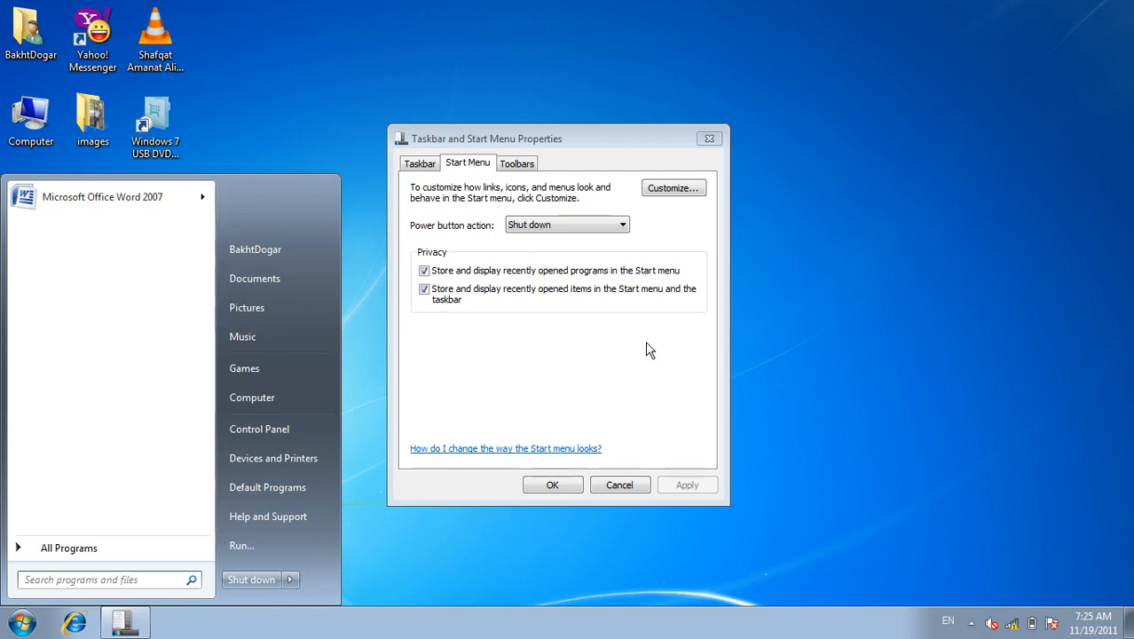
click(687, 221)
click(673, 189)
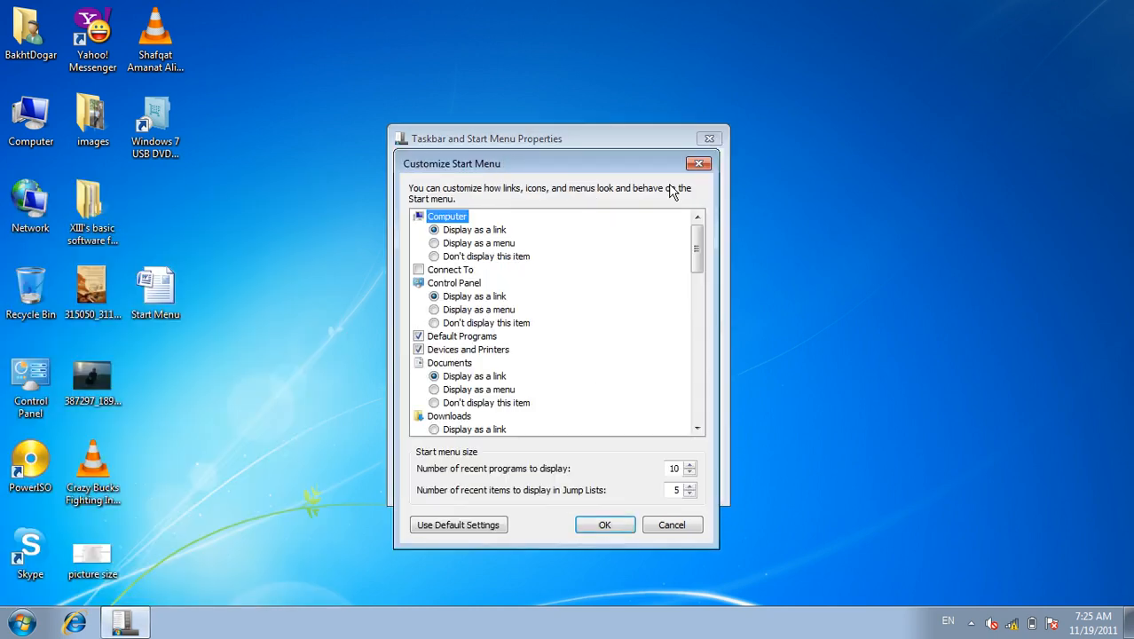
drag(484, 169, 661, 148)
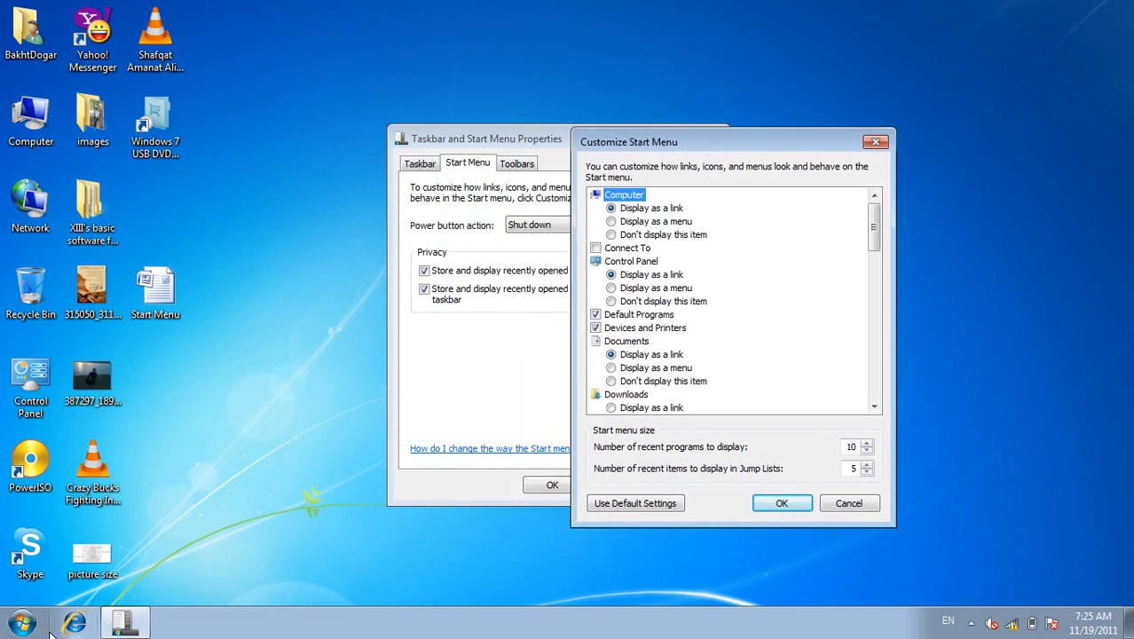
click(22, 623)
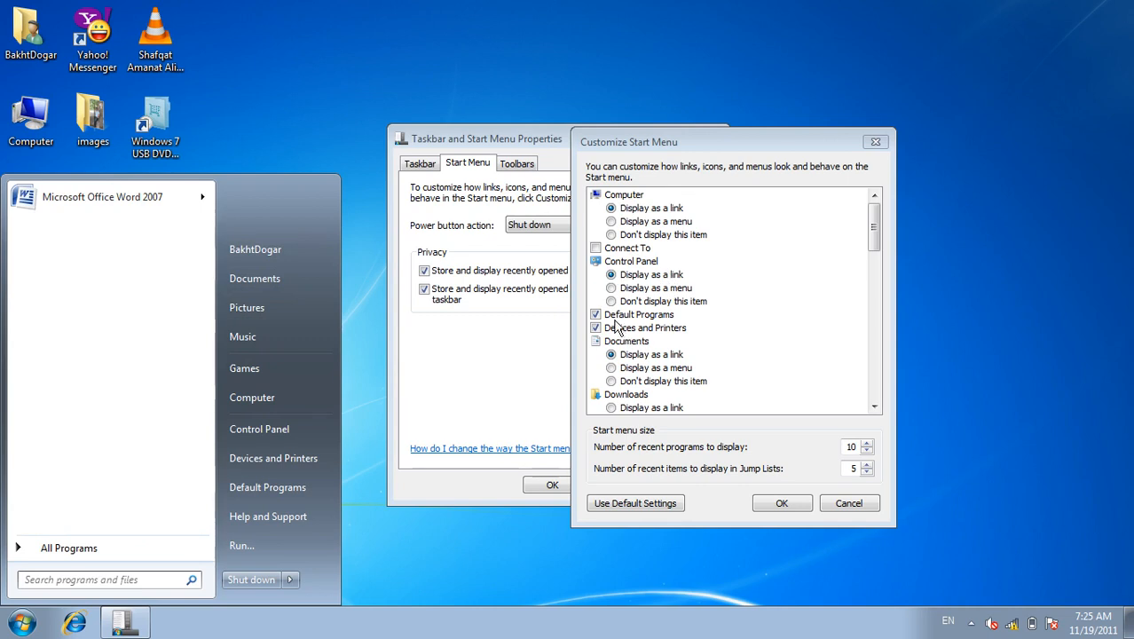
drag(659, 140, 575, 140)
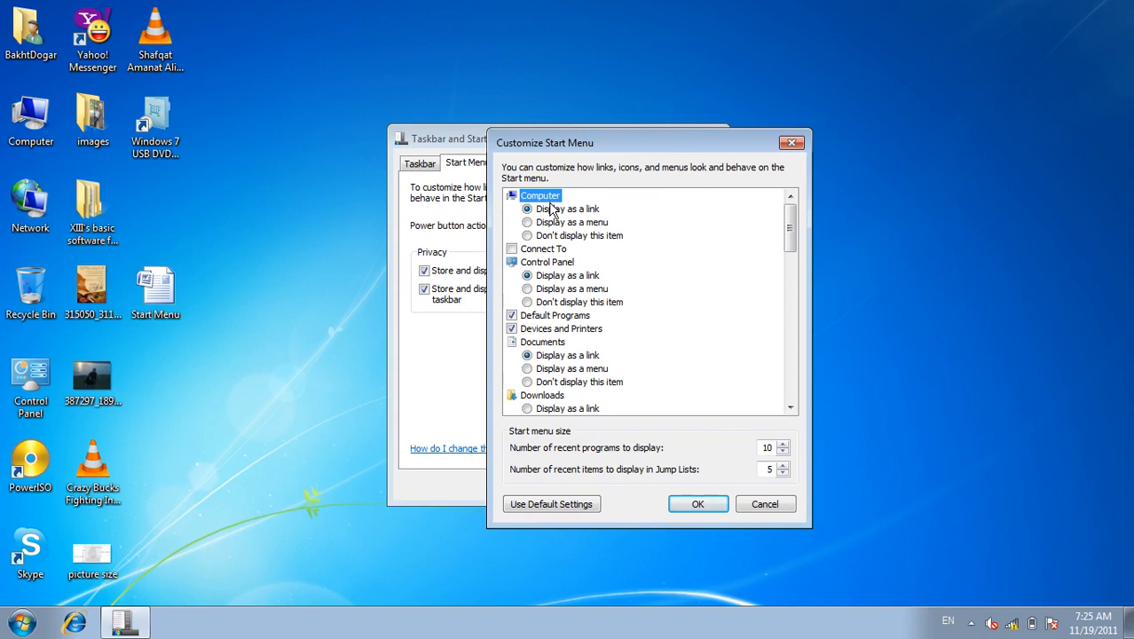
Step: Open Computer through its Start menu link to view the drives, and close the window
click(36, 627)
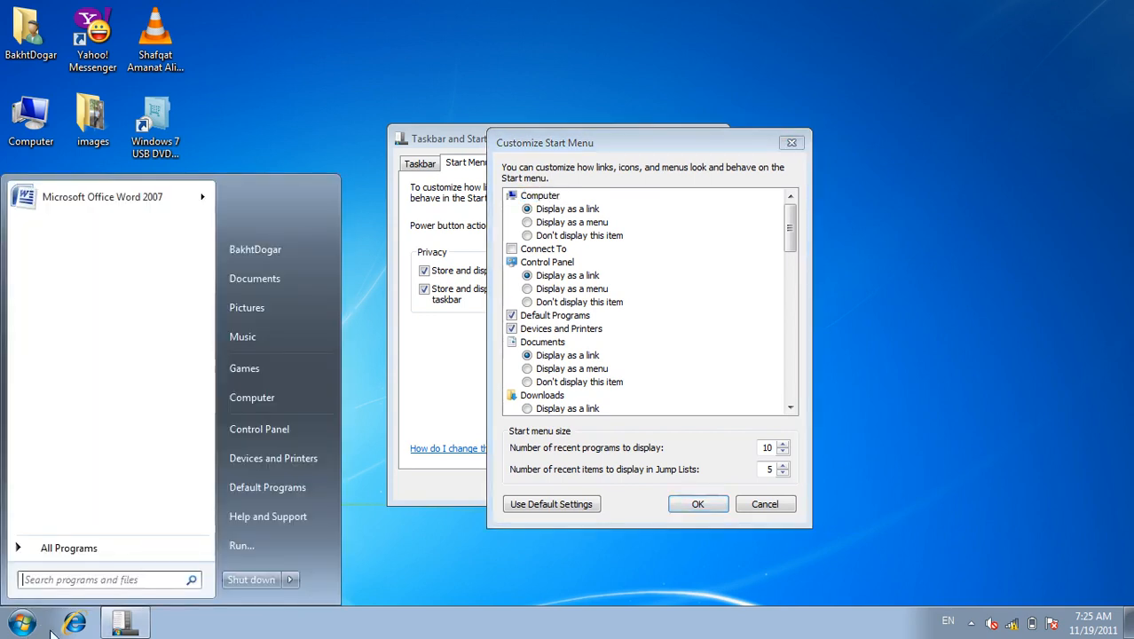
click(270, 399)
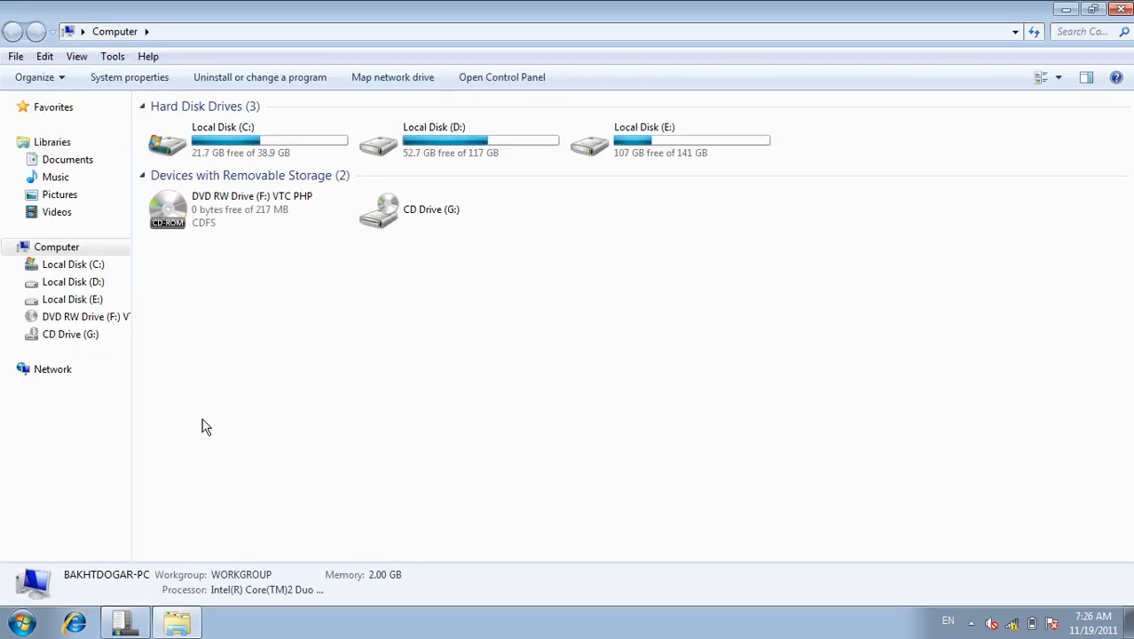
click(1121, 9)
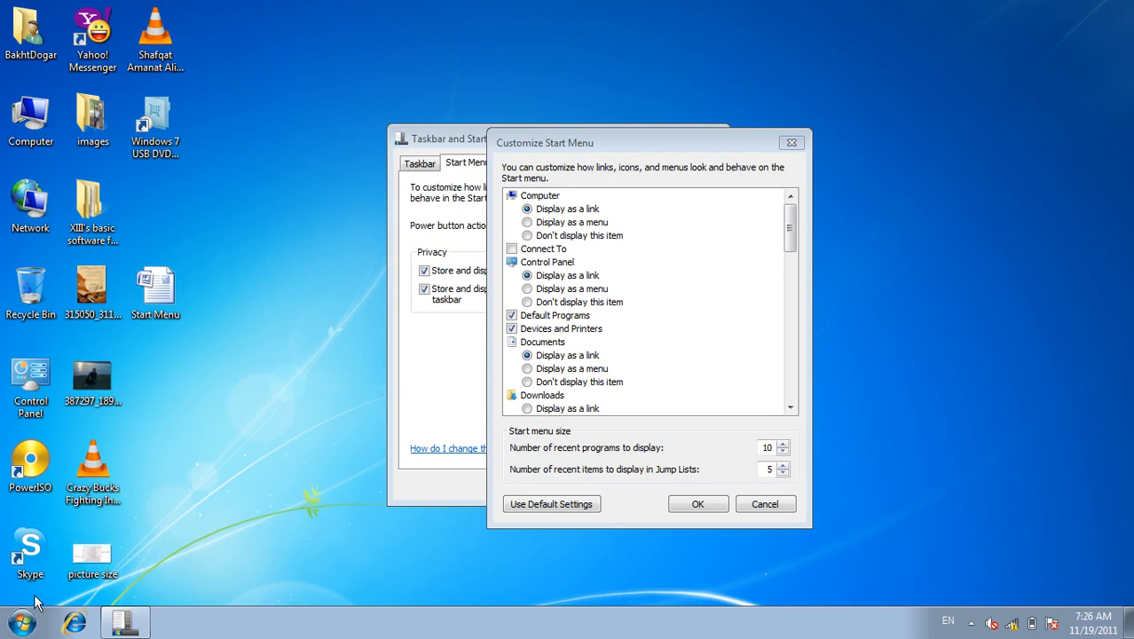
Step: Set the Computer item to "Don't display this item", and check the Start menu for the Computer link
click(27, 621)
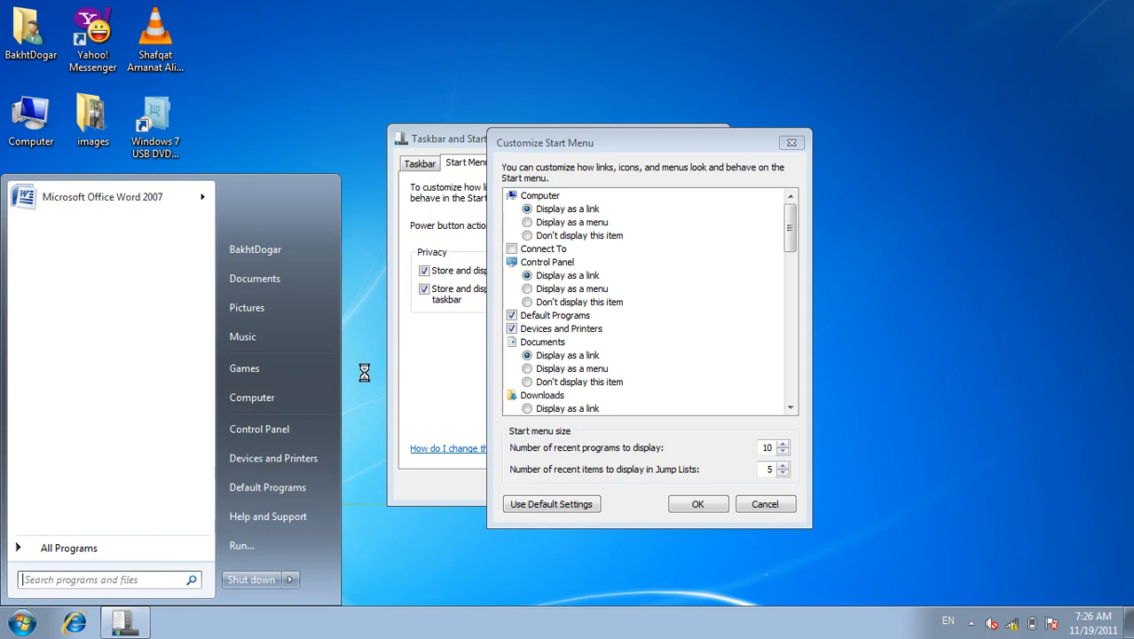
click(575, 236)
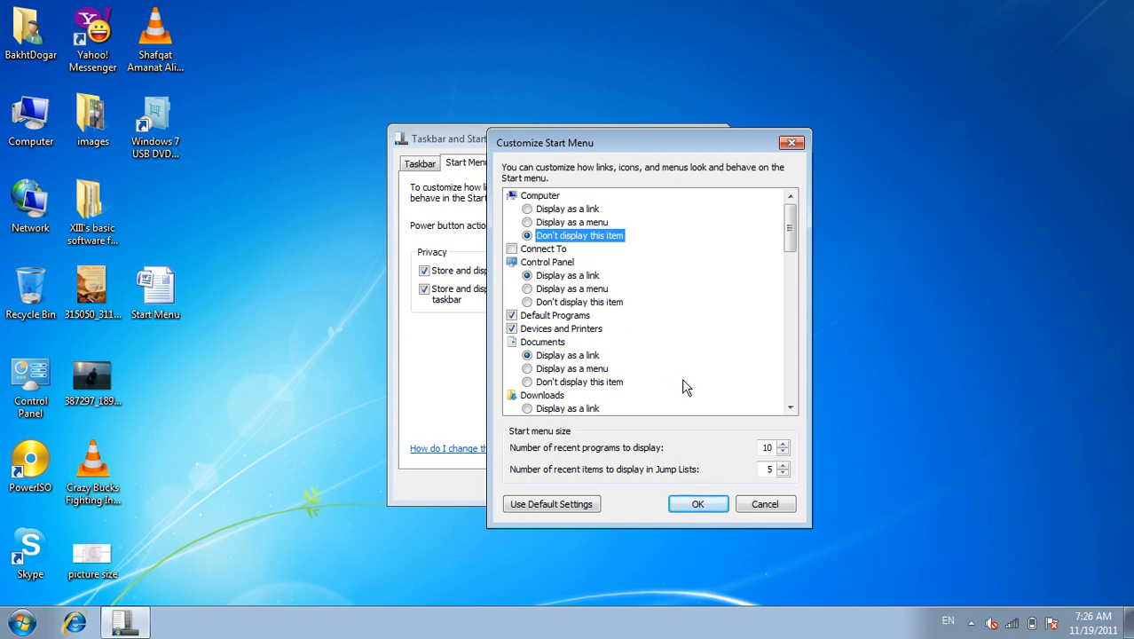
click(695, 505)
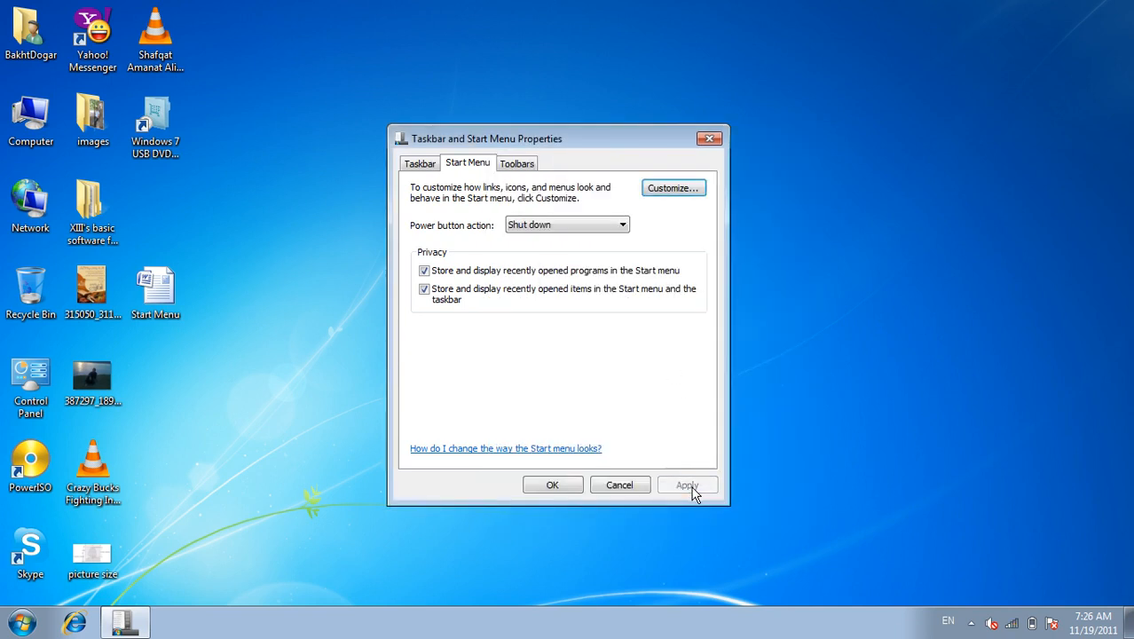
click(21, 623)
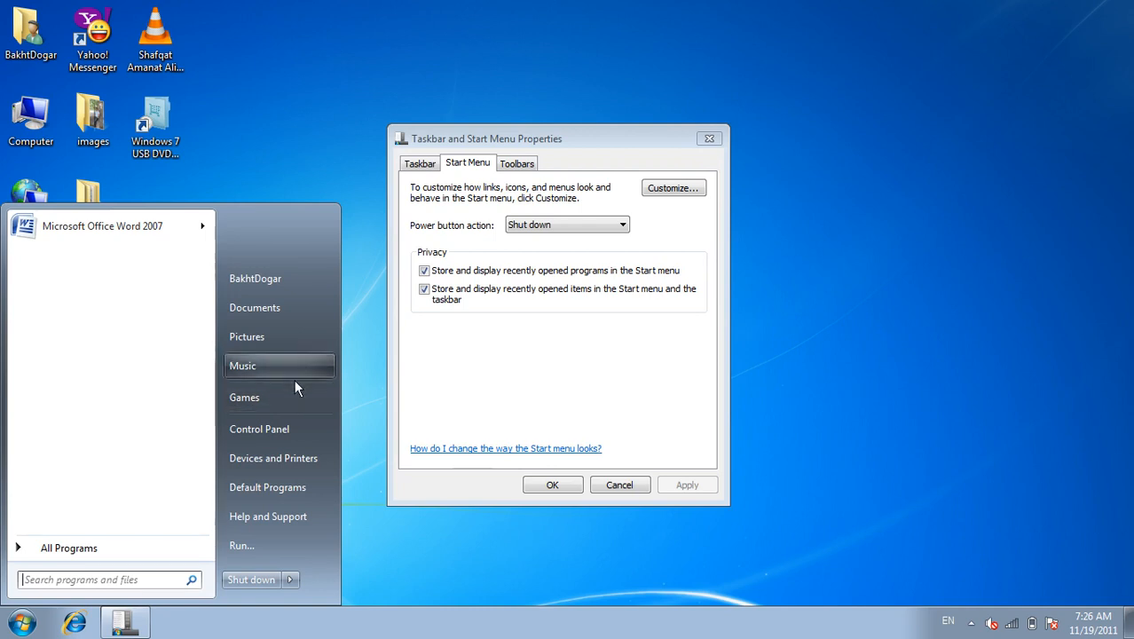
click(371, 359)
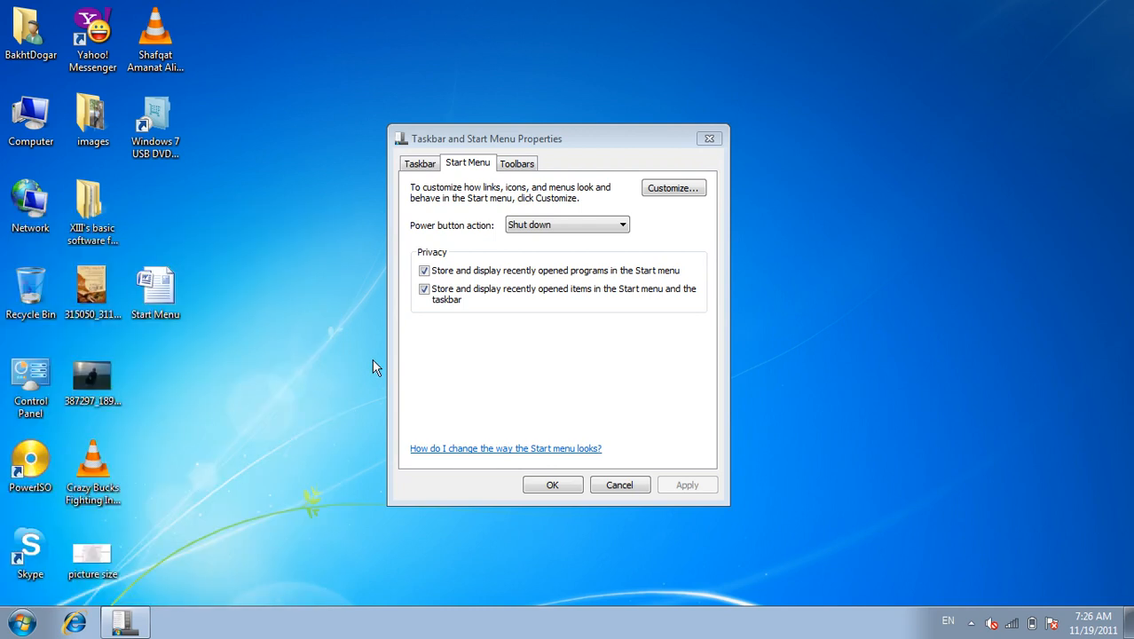
Step: Set the Computer item to "Display as a link", and test it by opening and closing Computer from the Start menu
click(692, 188)
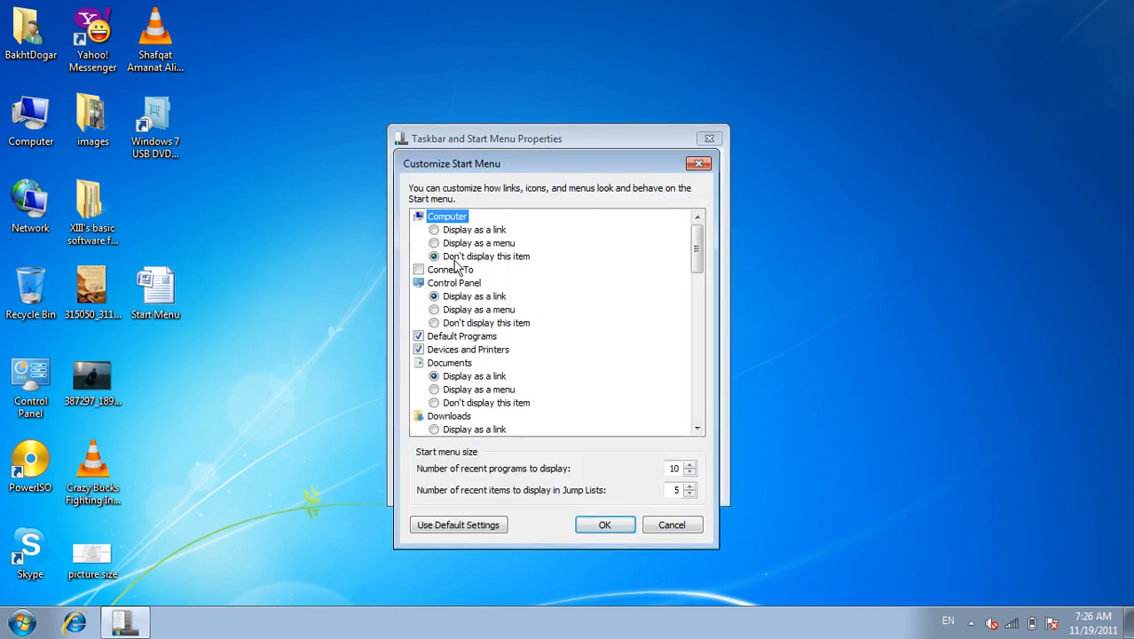
click(455, 232)
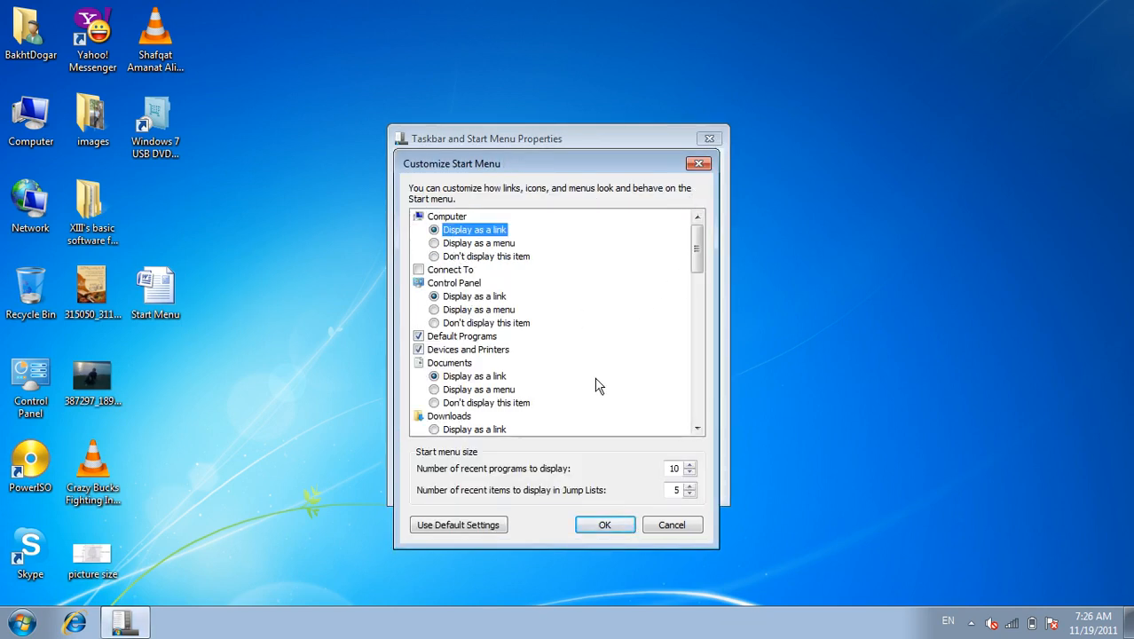
click(602, 524)
click(697, 487)
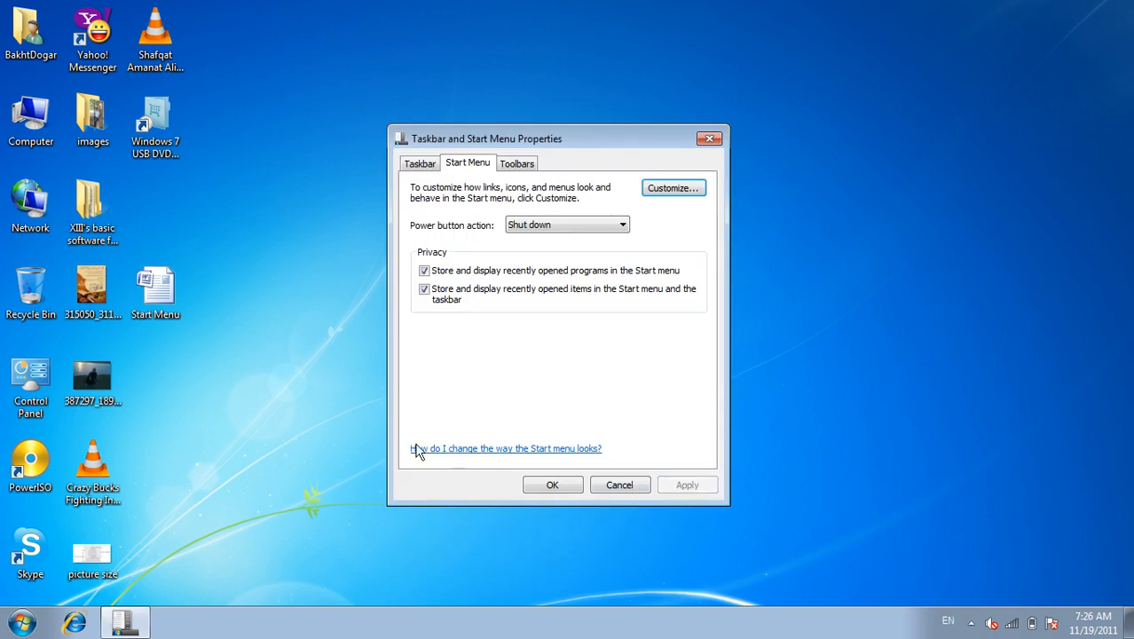
click(21, 624)
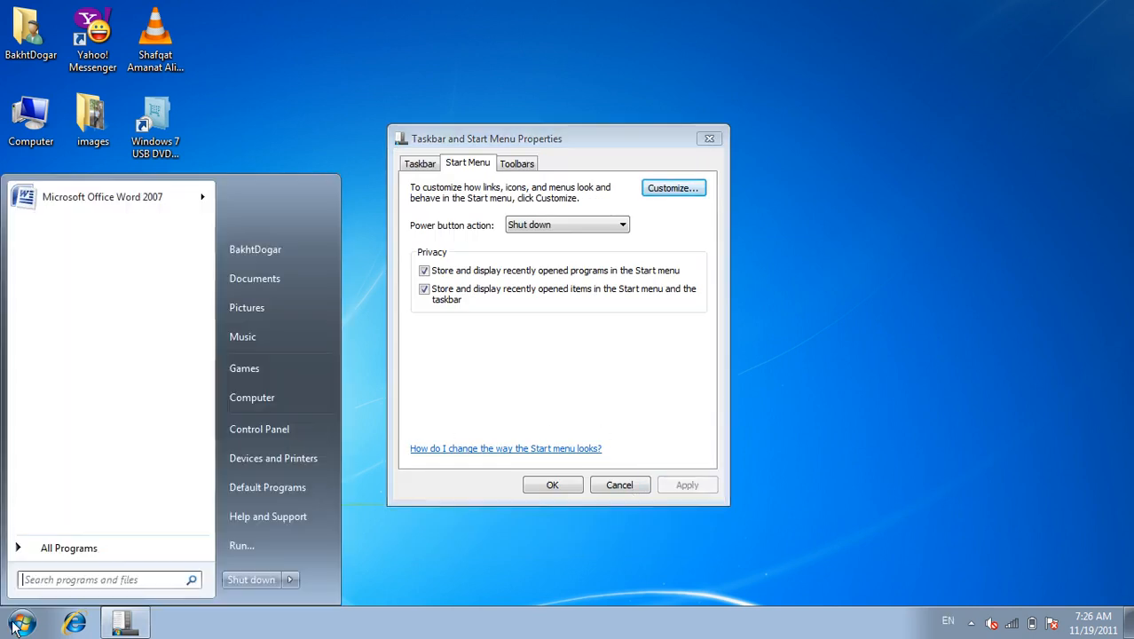
click(284, 394)
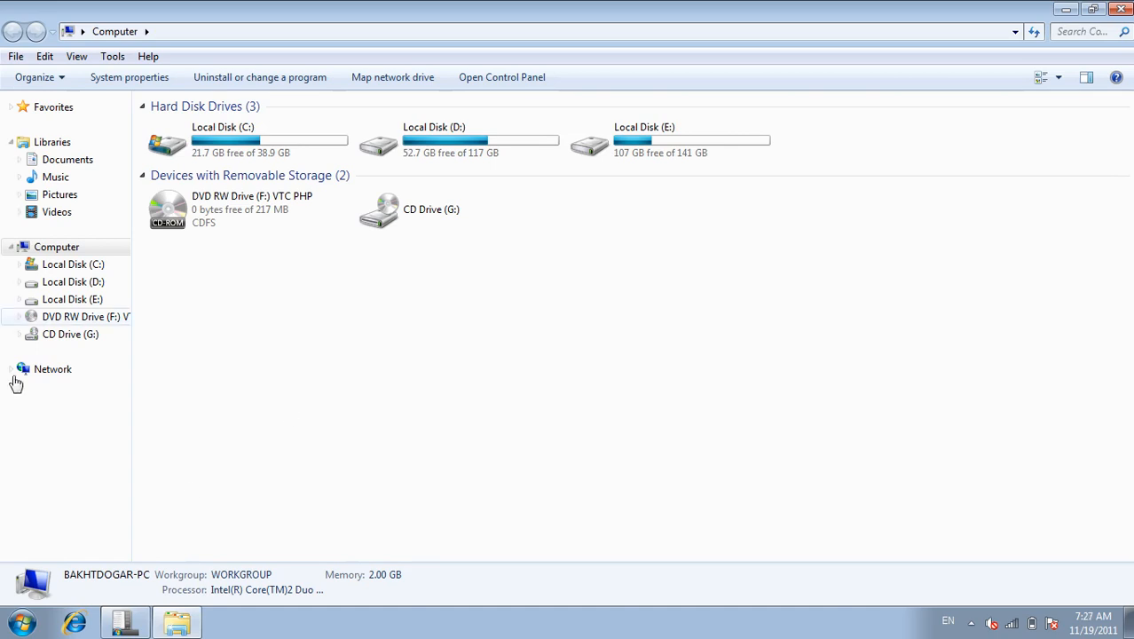
click(1121, 9)
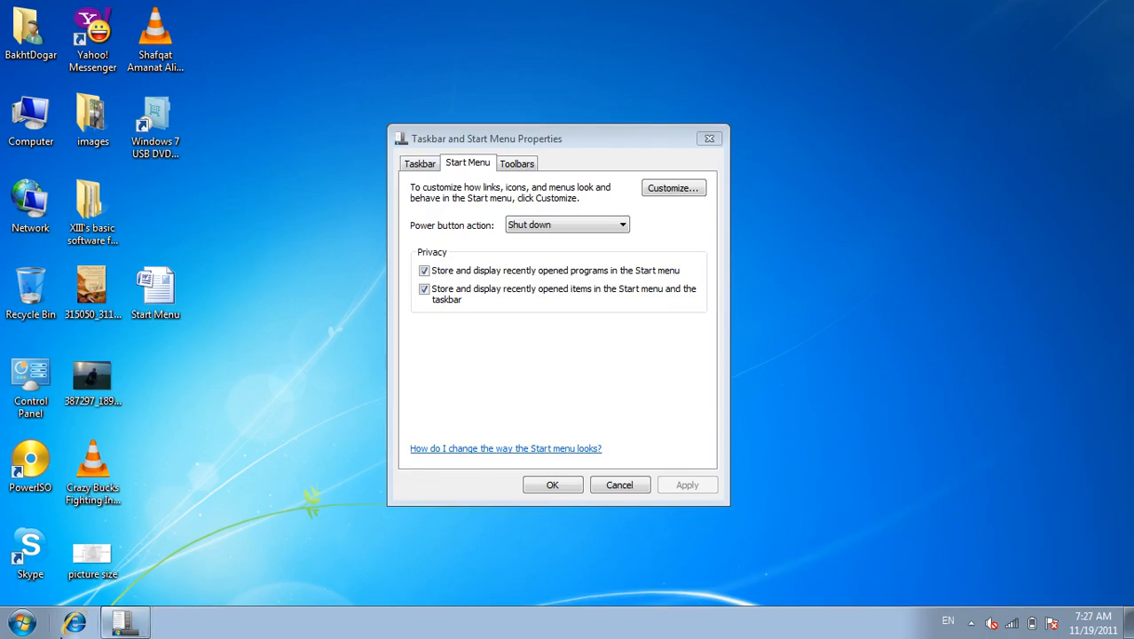
Step: Set the Computer item to "Display as a menu", and view its submenu of drives in the Start menu
click(21, 623)
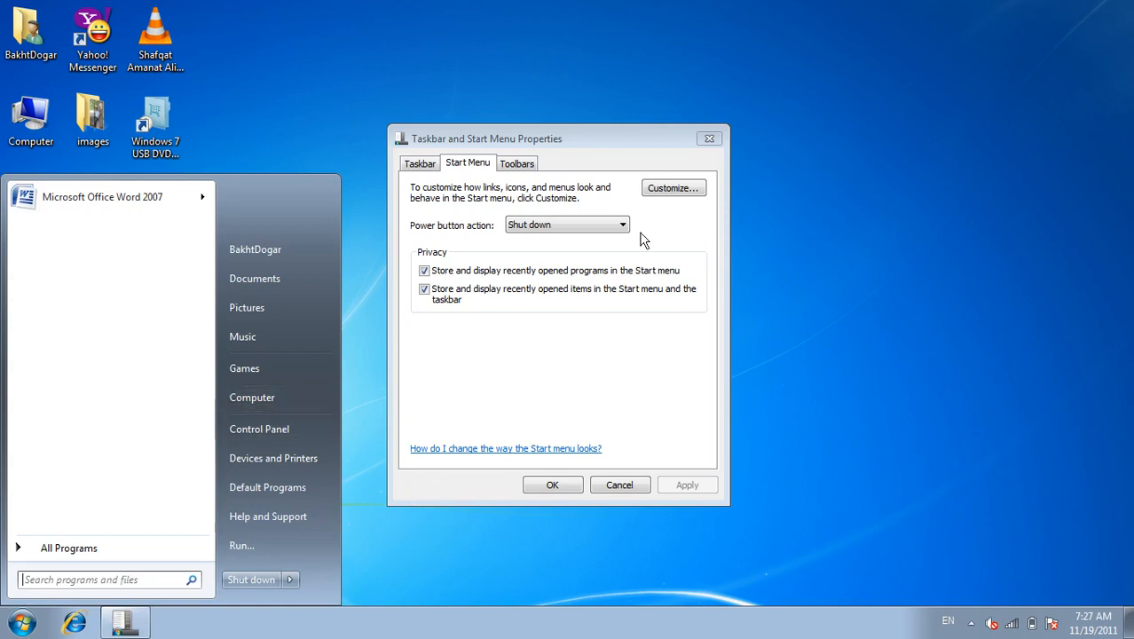
click(671, 188)
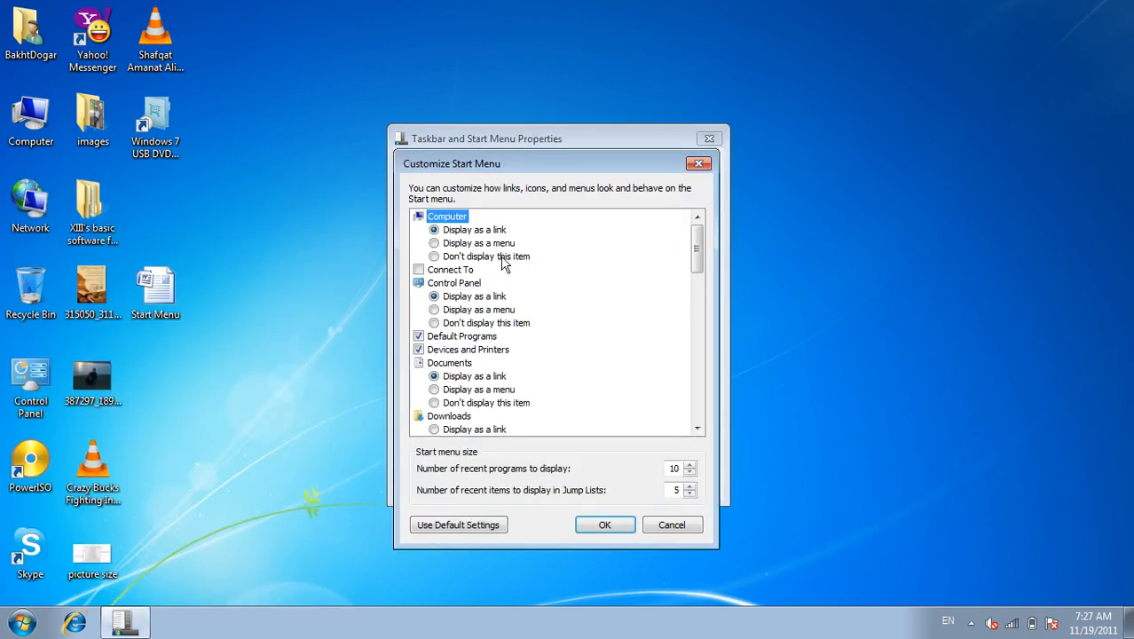
click(448, 244)
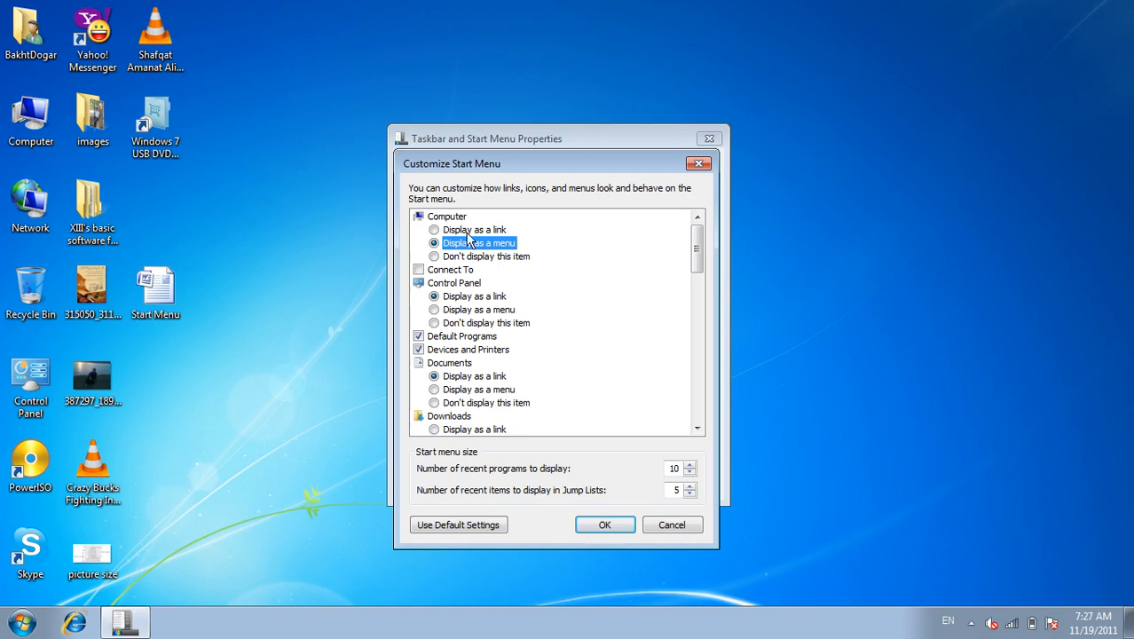
click(604, 526)
click(696, 485)
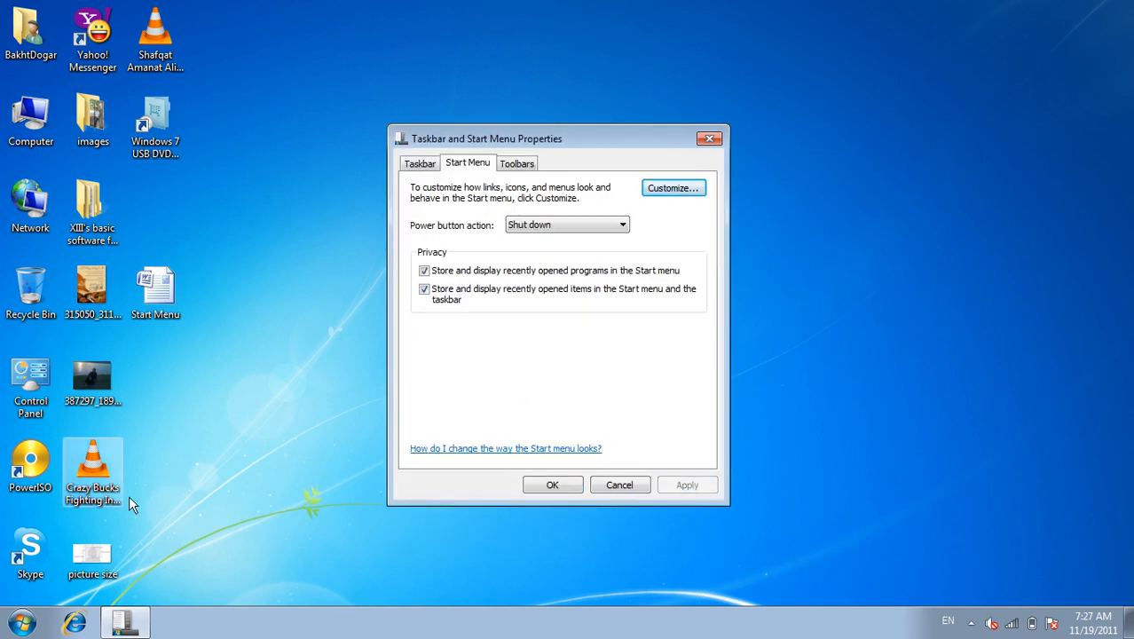
click(24, 626)
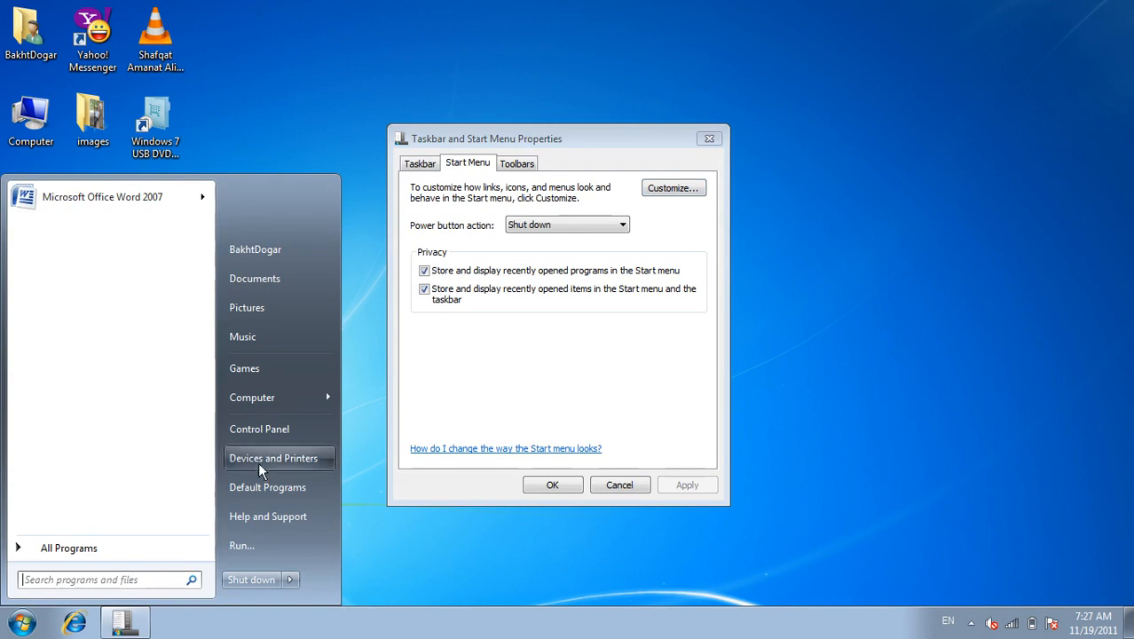
mouse_move(295, 399)
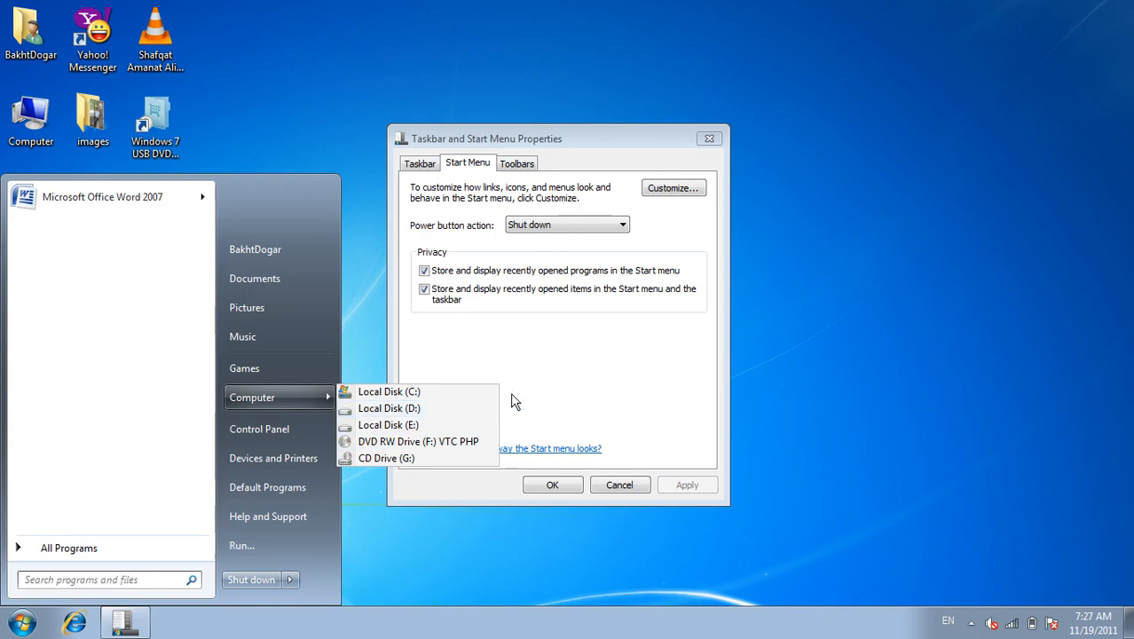
click(648, 350)
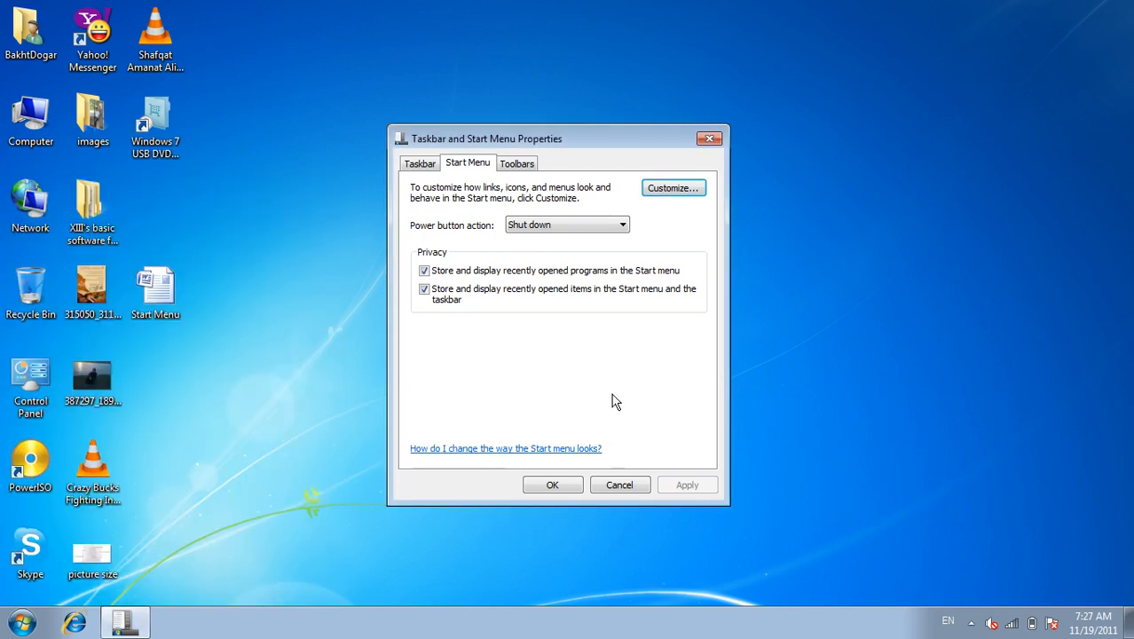
Step: Return the Computer item to "Display as a link", check it in the Start menu, and reopen the customization settings
click(688, 191)
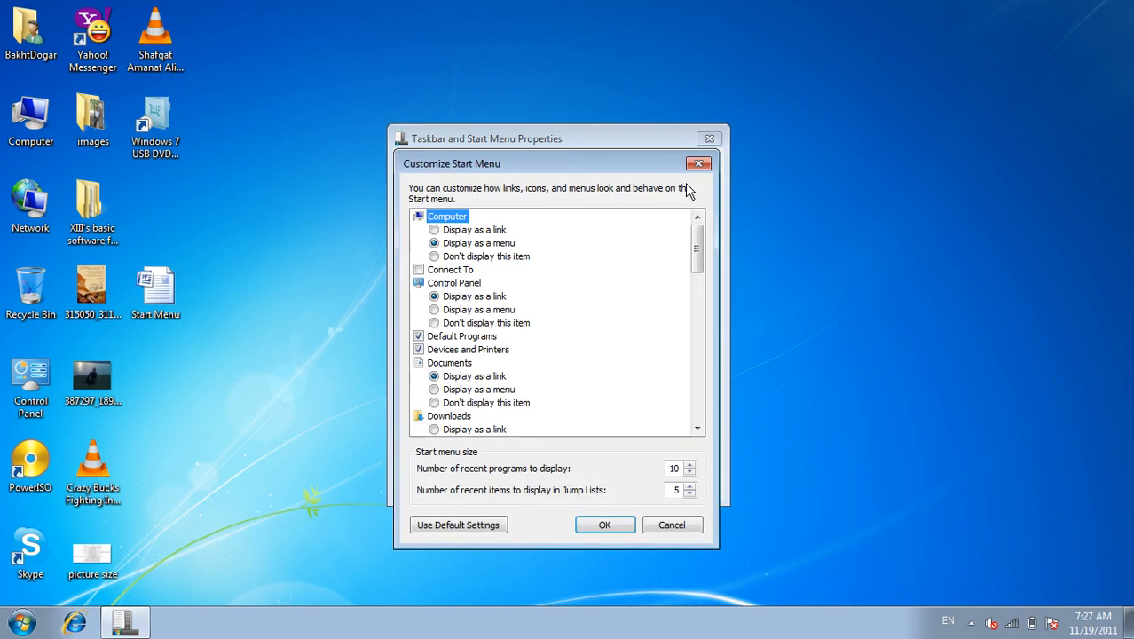
click(447, 232)
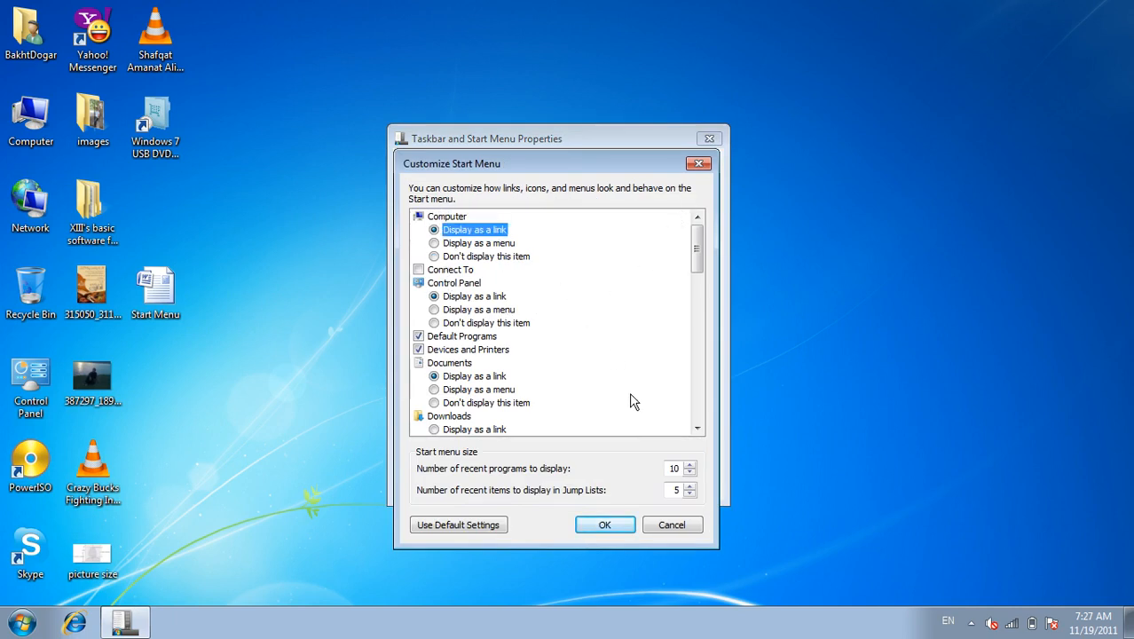
click(604, 524)
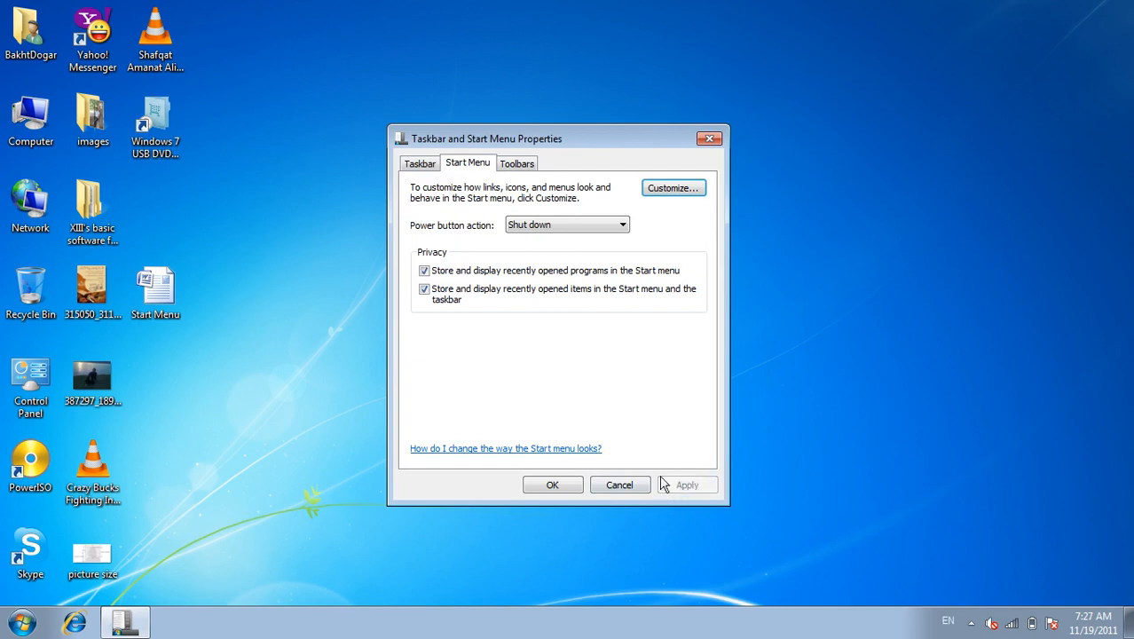
click(24, 624)
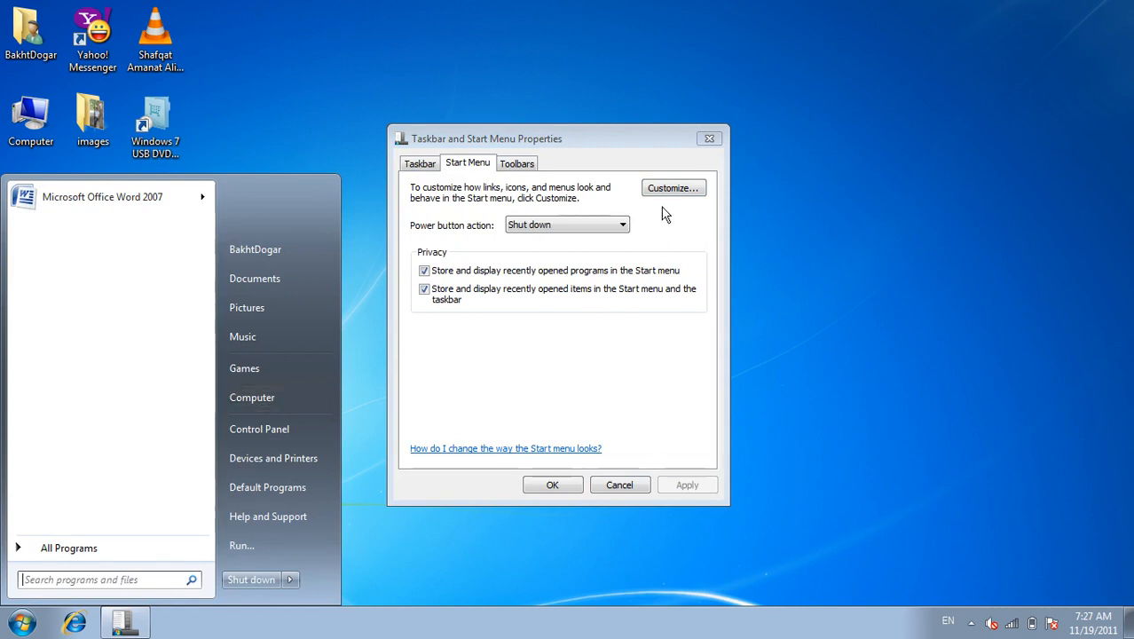
click(673, 187)
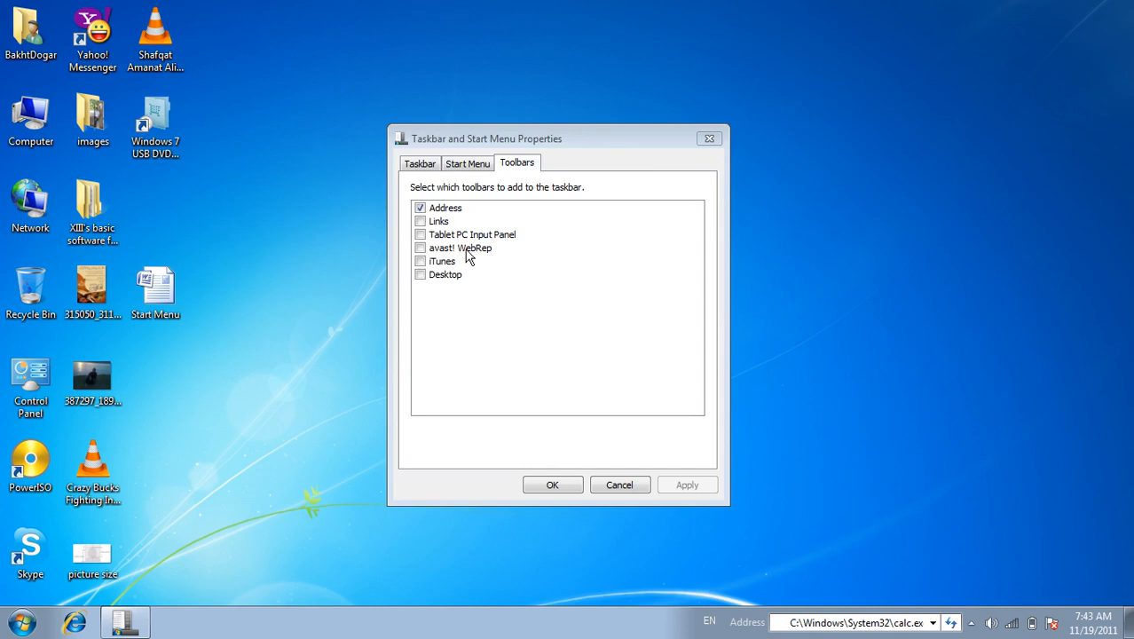
Step: Remove the Address toolbar from the taskbar and add it back, applying each change
click(420, 210)
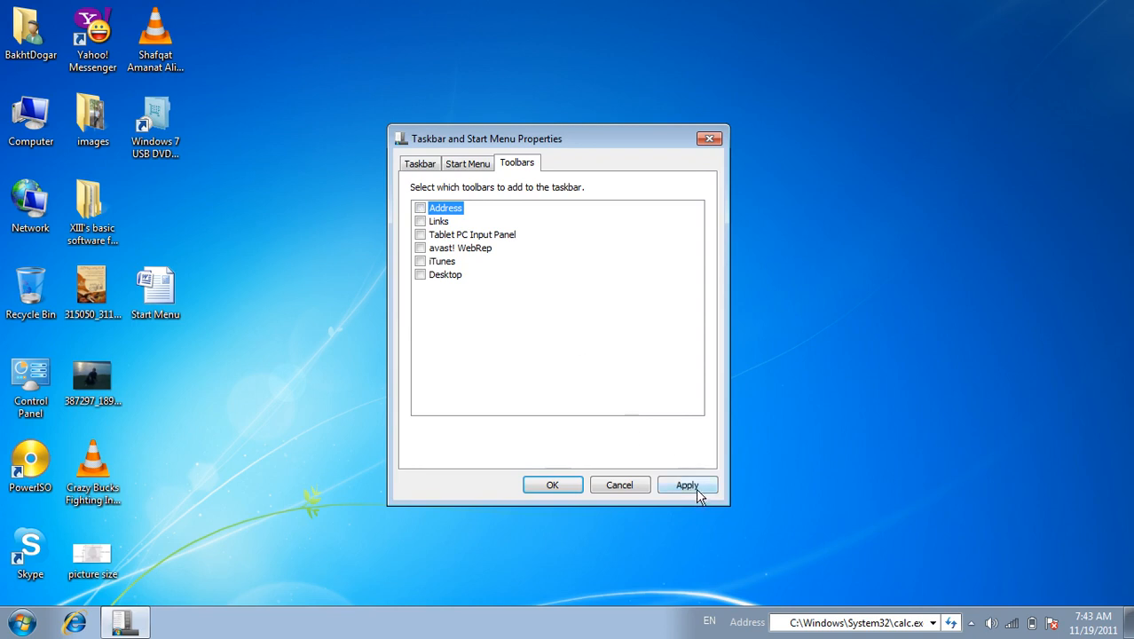
click(697, 491)
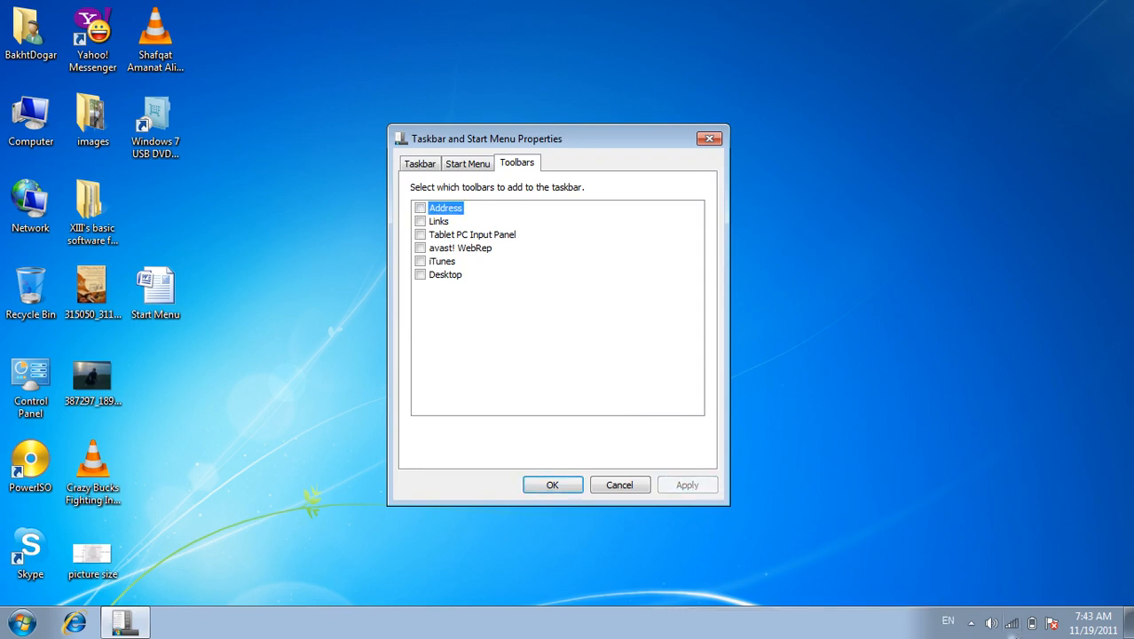
click(419, 210)
click(687, 486)
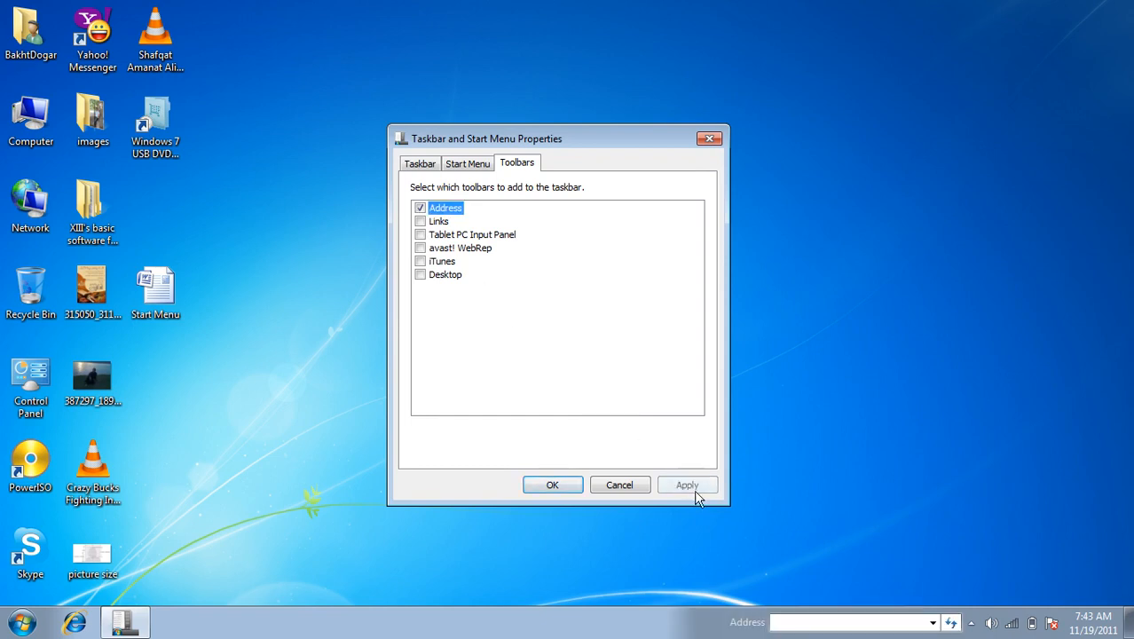
click(853, 621)
text(w)
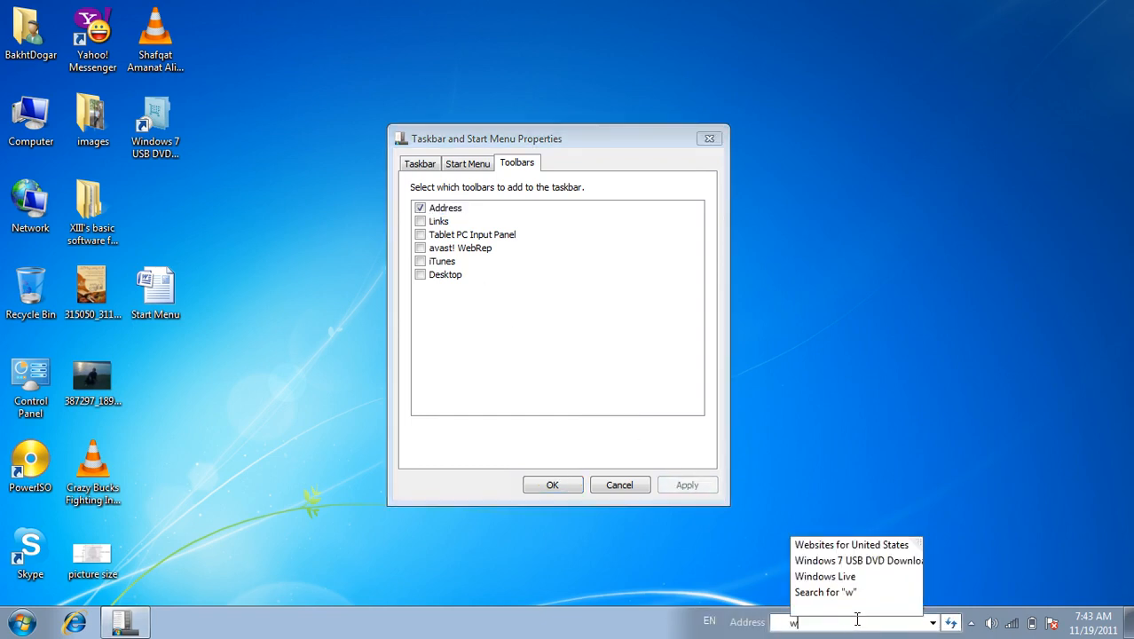
text(ww.gogo)
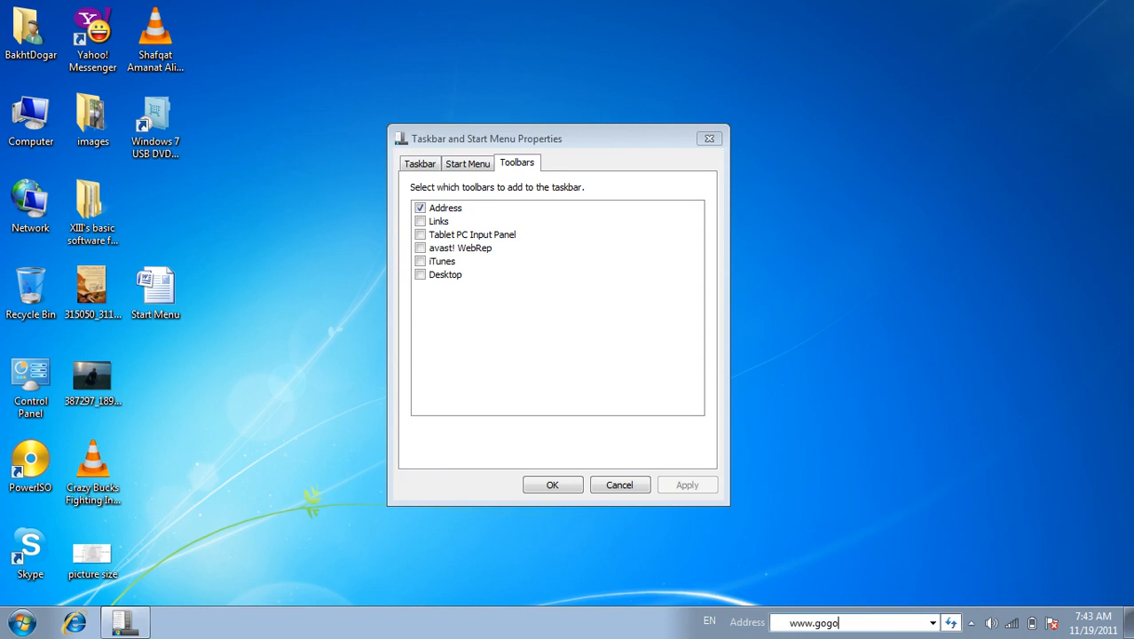
key(BackSpace)
text(ogle.com)
key(Return)
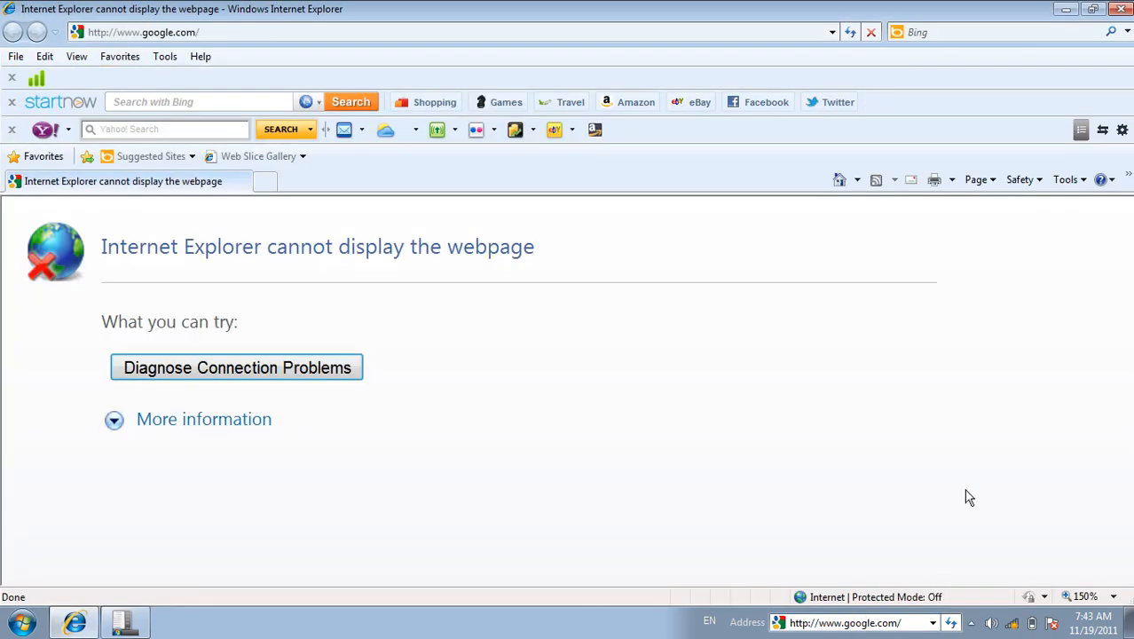
click(1120, 11)
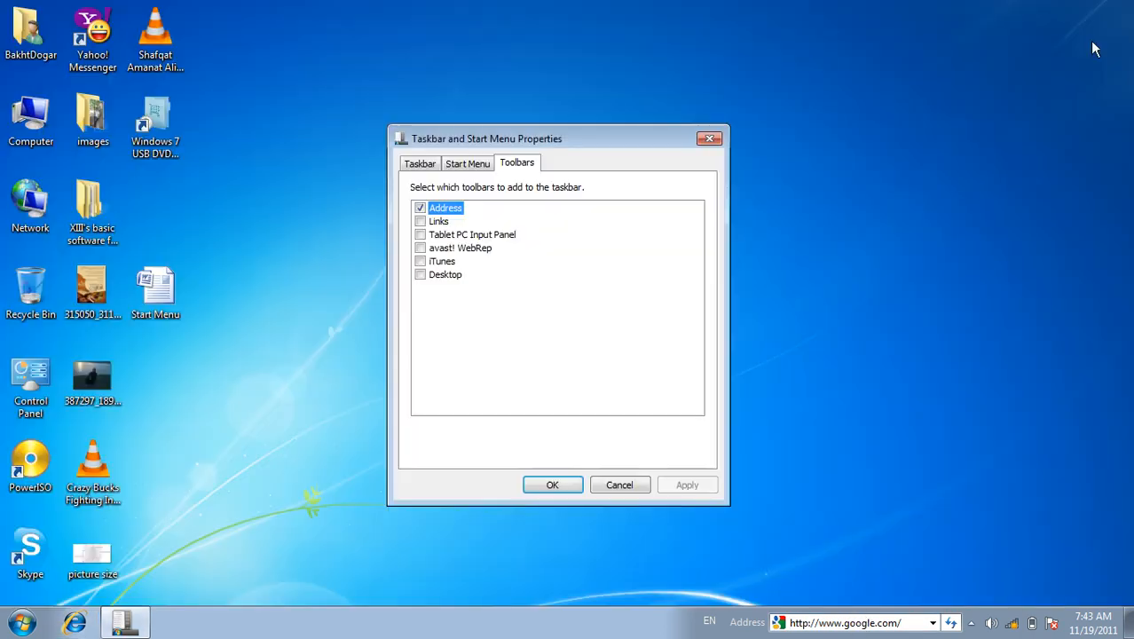
Step: Launch Excel by entering "excel" in the taskbar's Address toolbar, and close the program
click(862, 623)
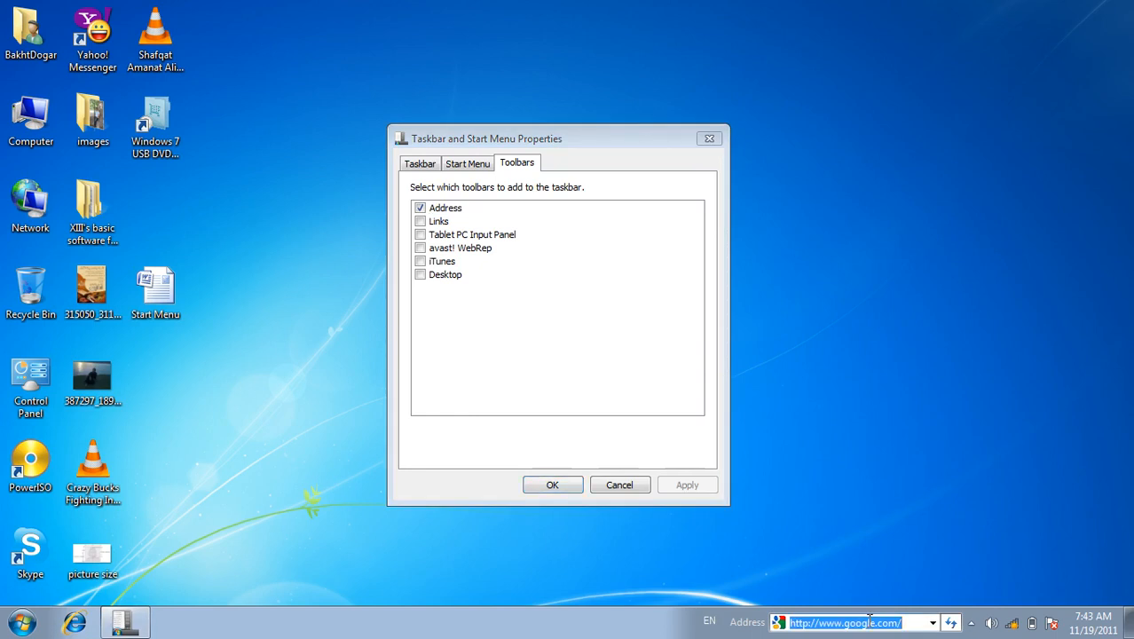
text(excel)
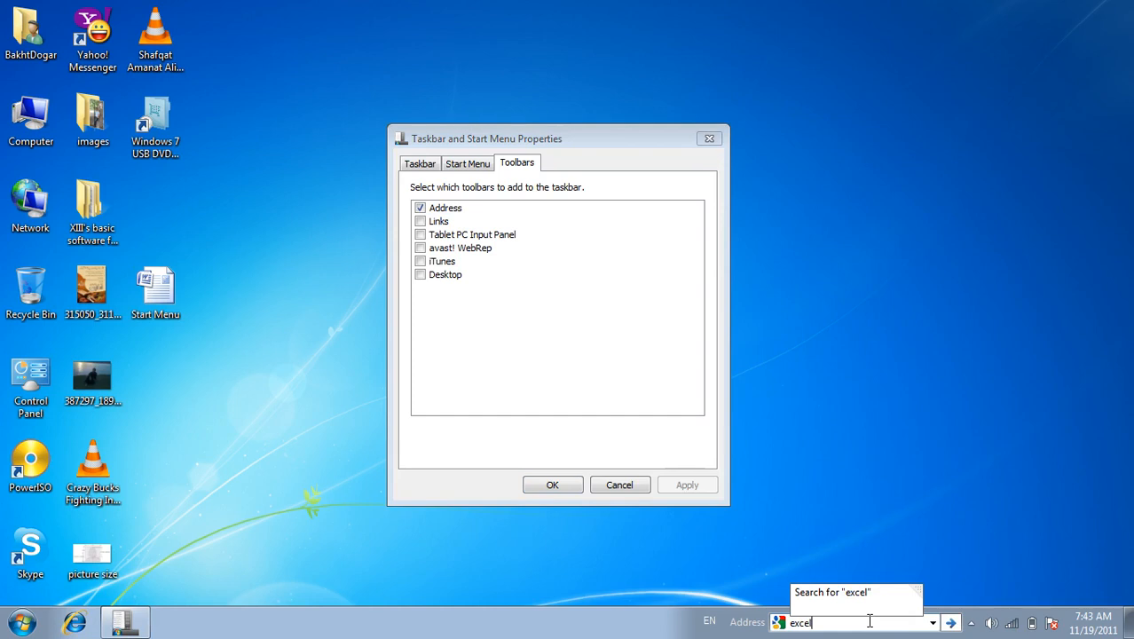
key(Return)
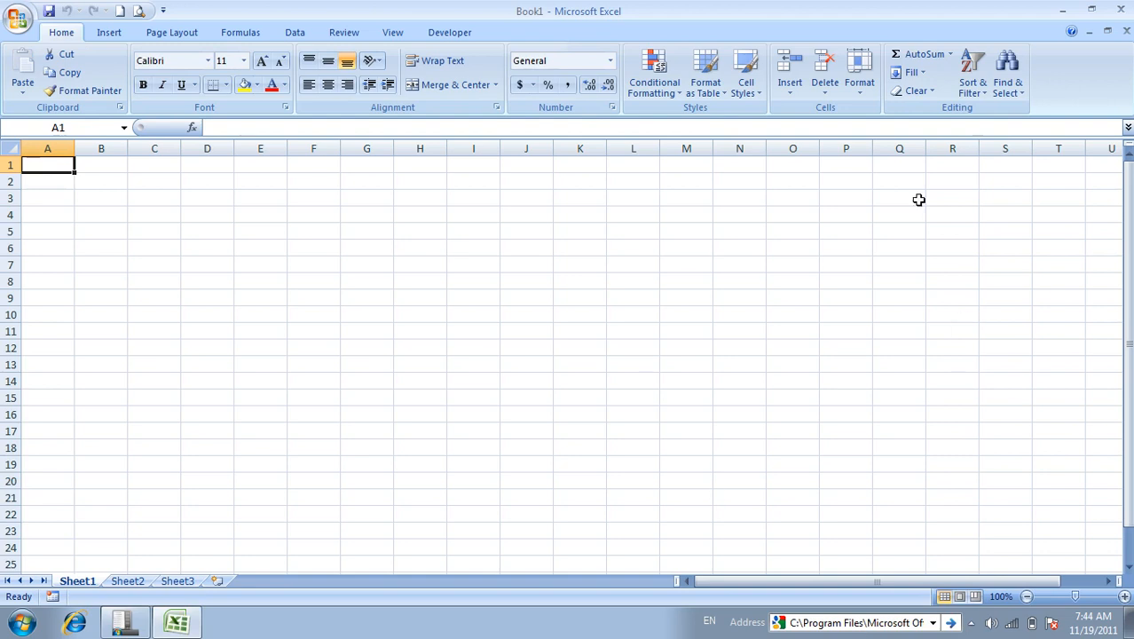
click(1125, 9)
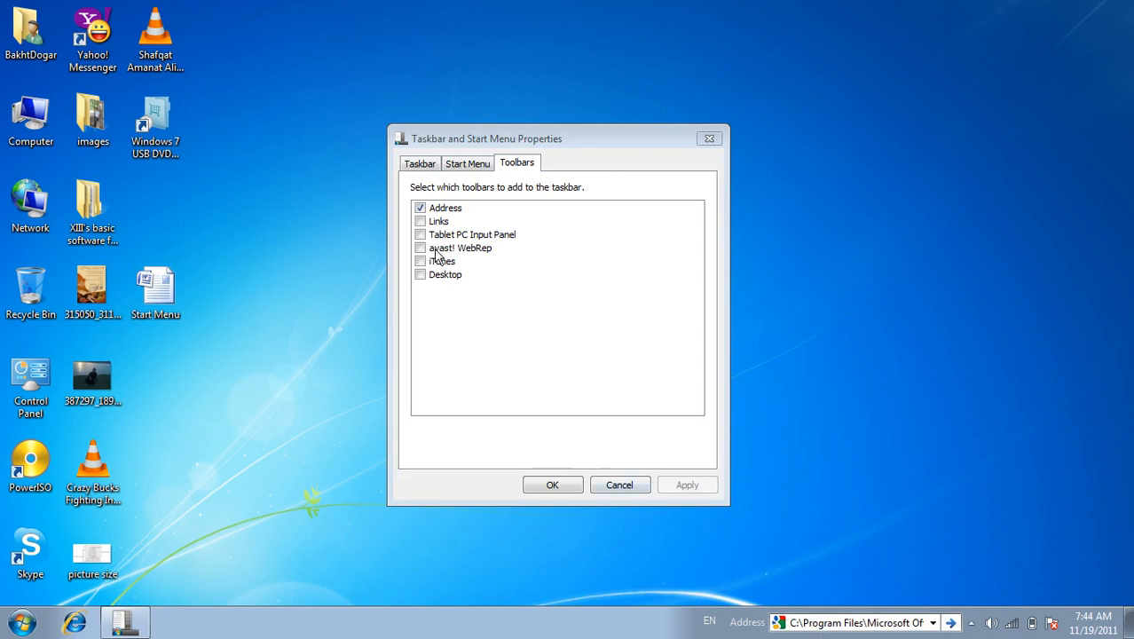
Step: Remove the Address toolbar from the taskbar, add the Links toolbar instead, and view its entries
click(420, 208)
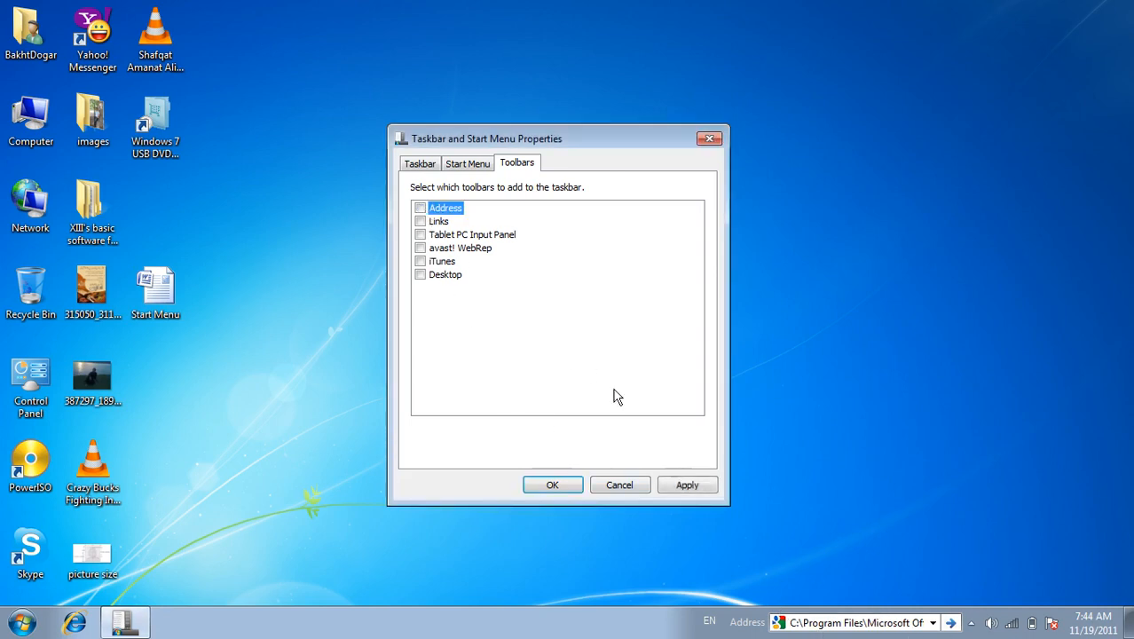
click(698, 487)
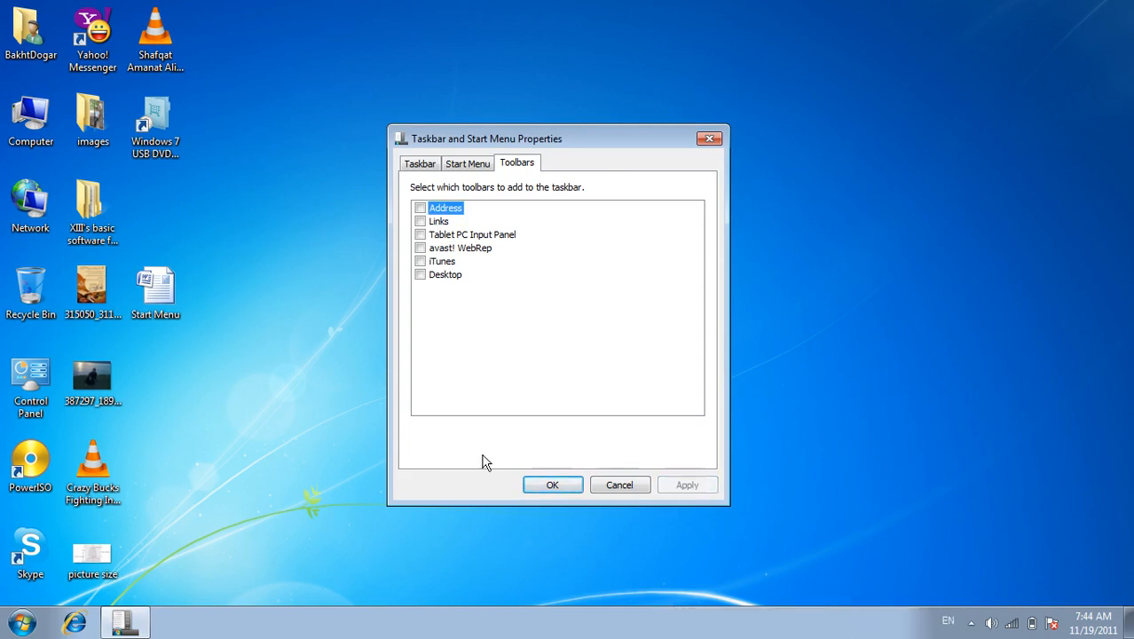
click(420, 222)
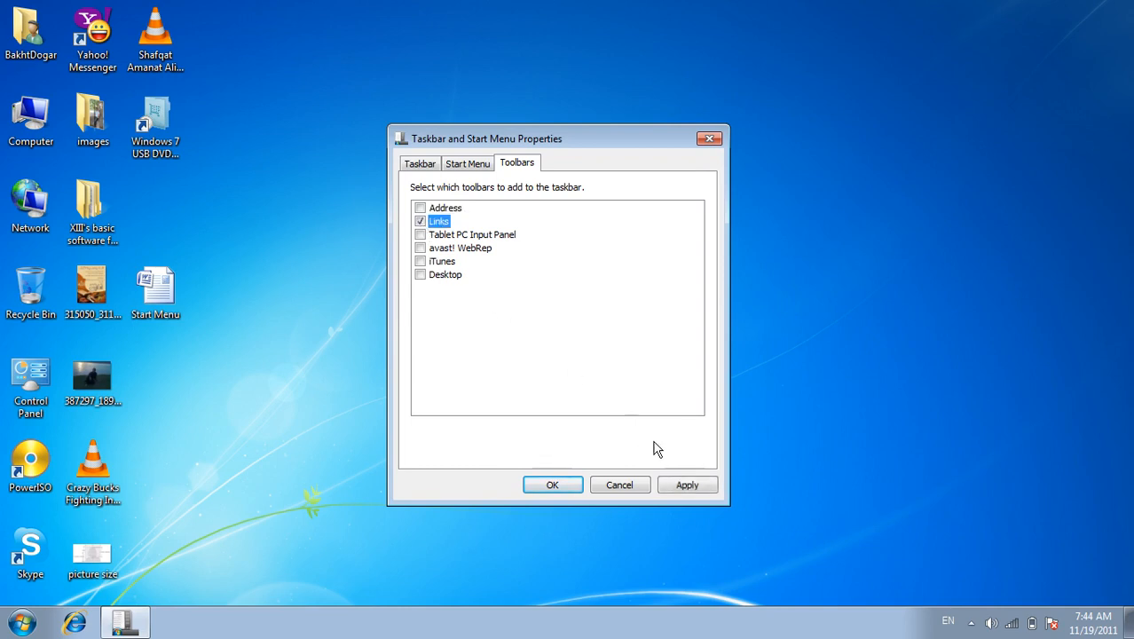
click(685, 484)
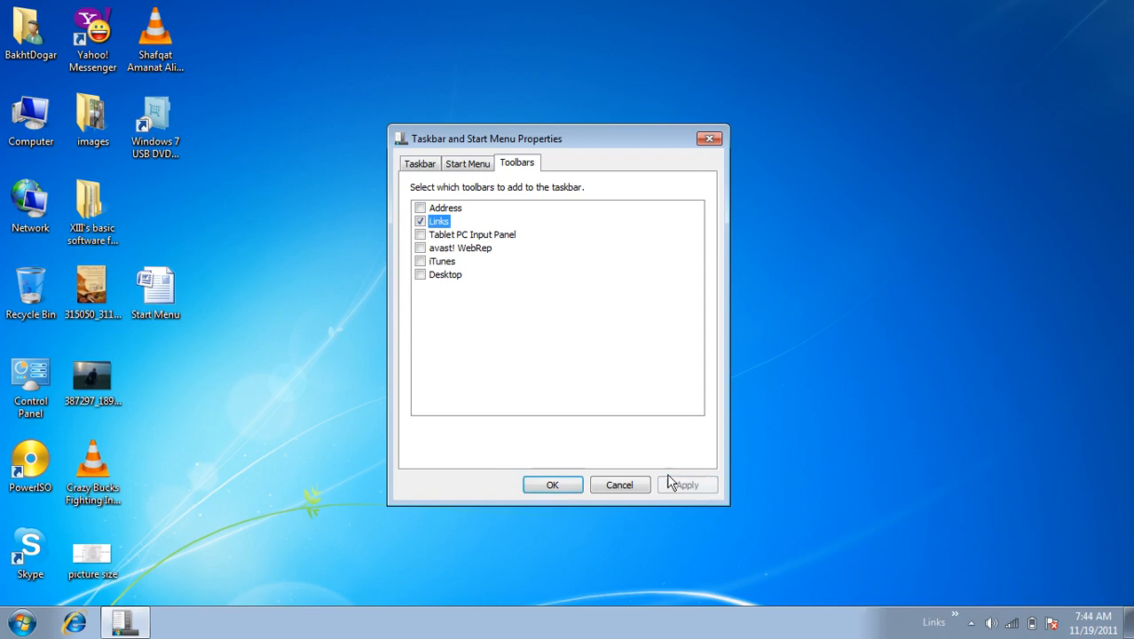
click(955, 626)
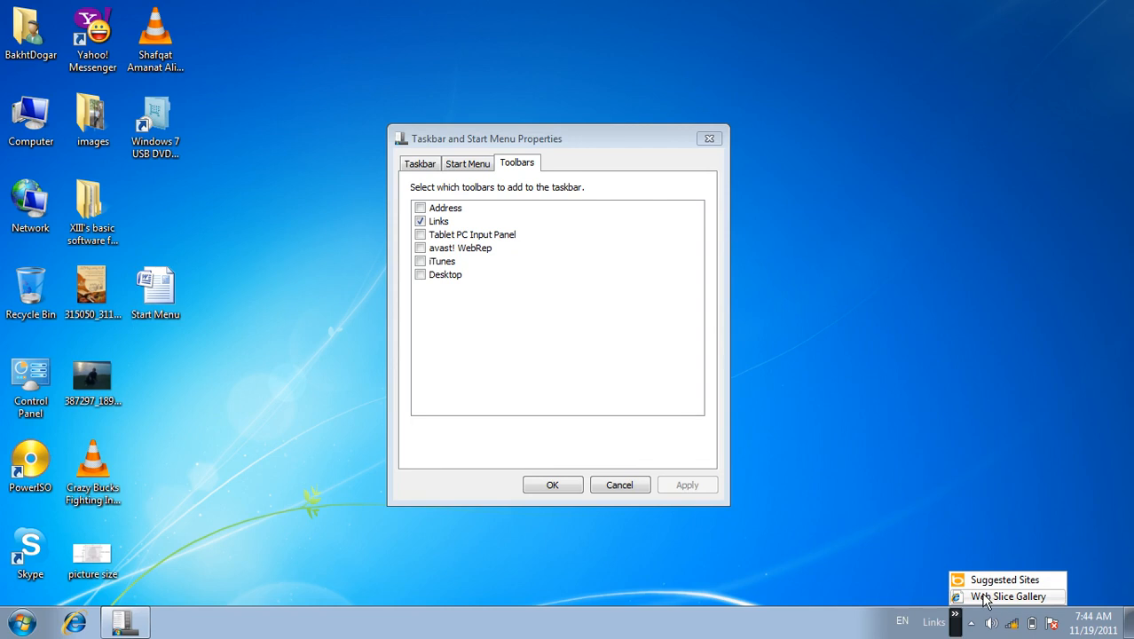
Step: Remove the Links toolbar from the taskbar and add the Tablet PC Input Panel toolbar, applying each change
click(422, 228)
click(422, 228)
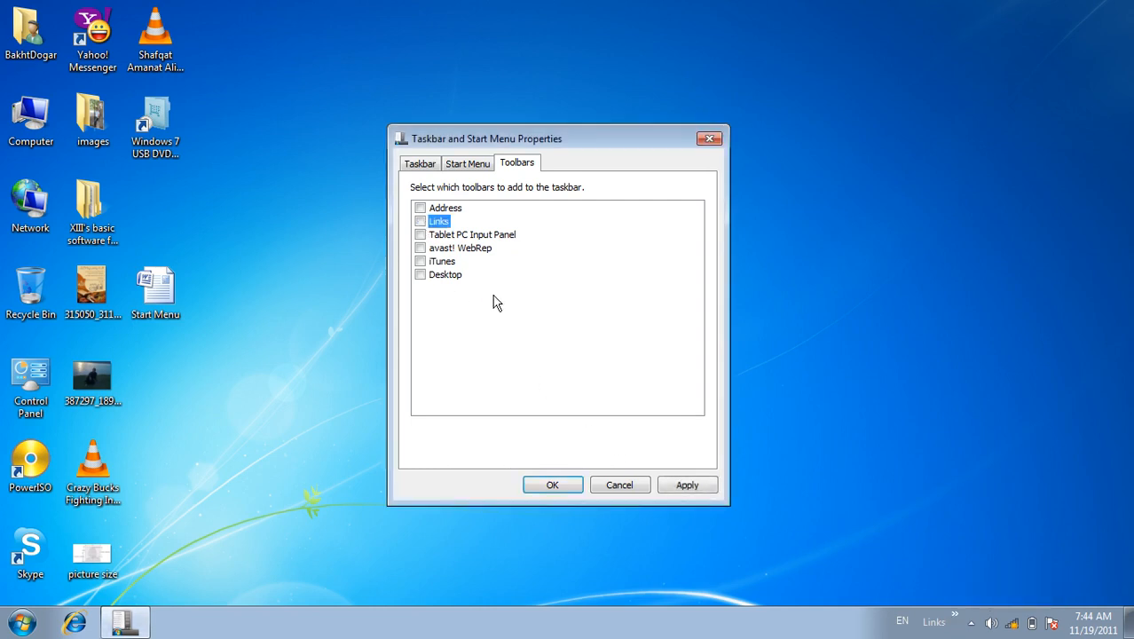
click(687, 485)
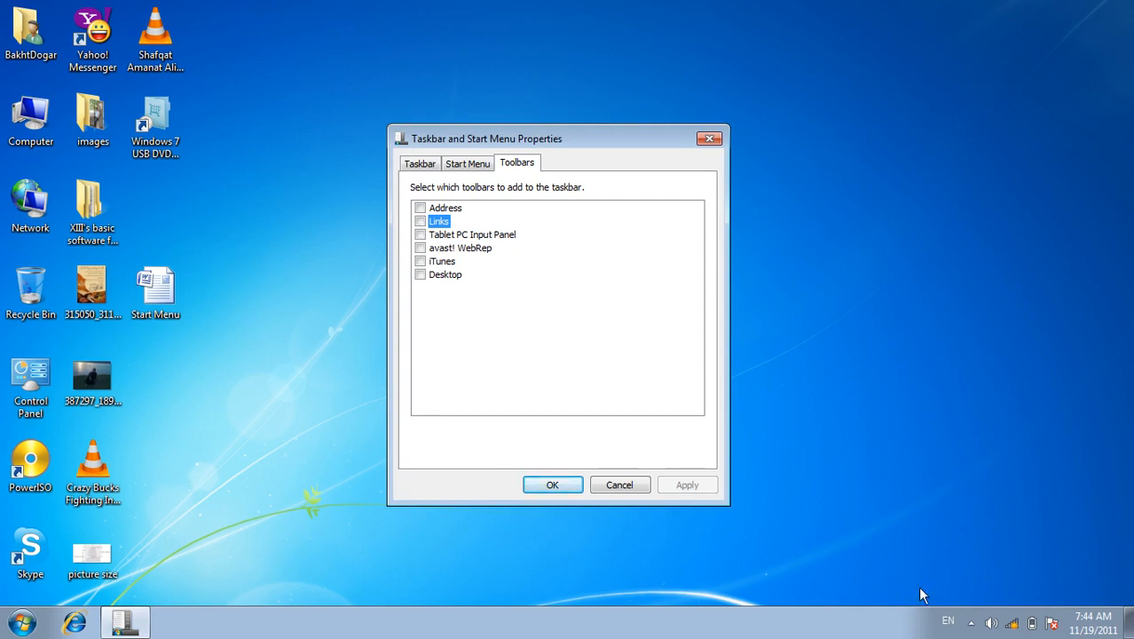
click(420, 235)
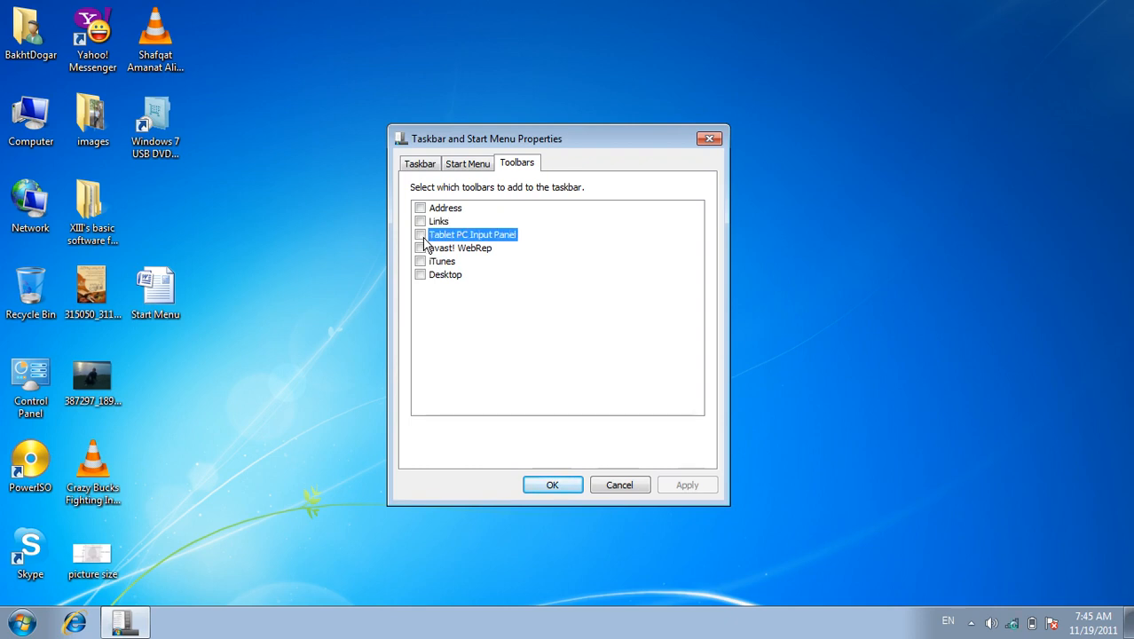
click(692, 487)
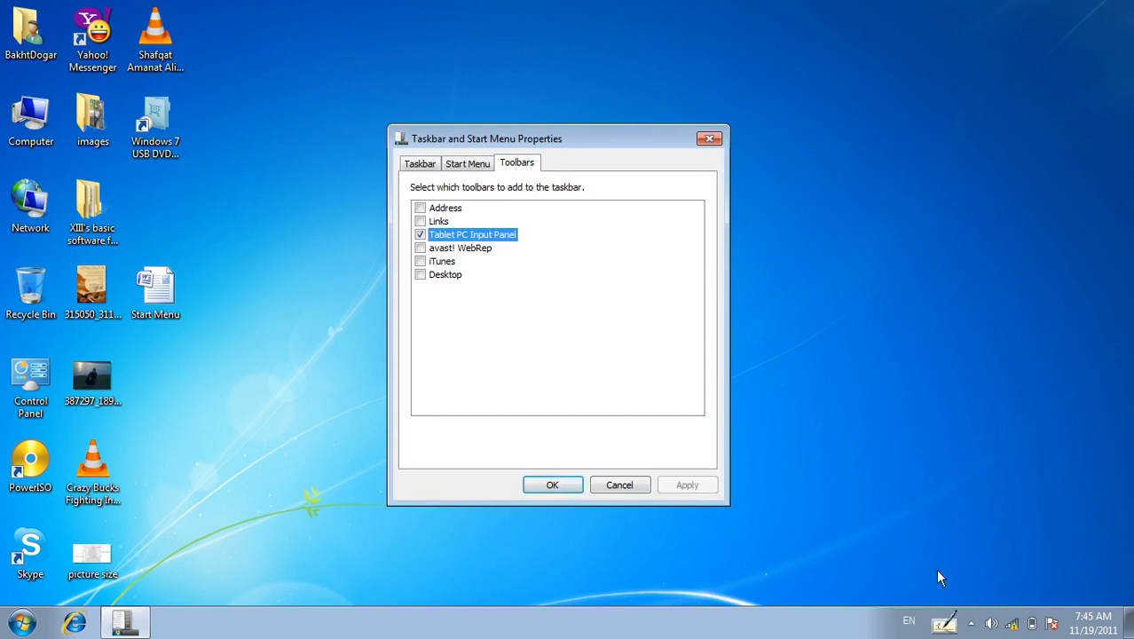
Step: Open and widen the Tablet PC Input Panel, and try handwriting a sample text and scratching it out
click(946, 627)
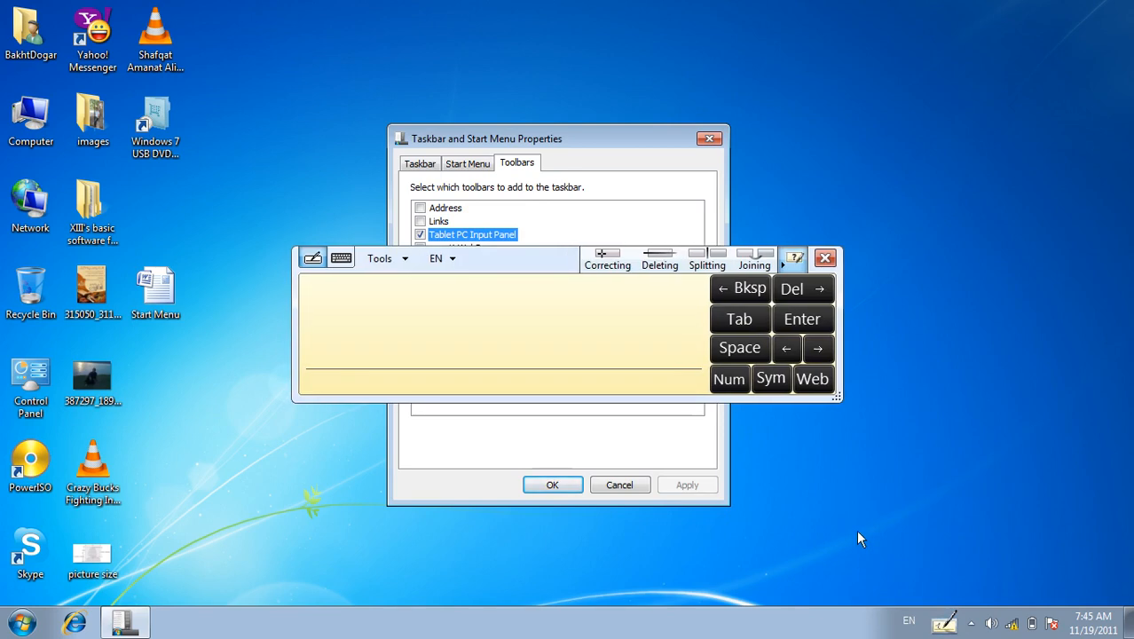
drag(839, 396, 1068, 524)
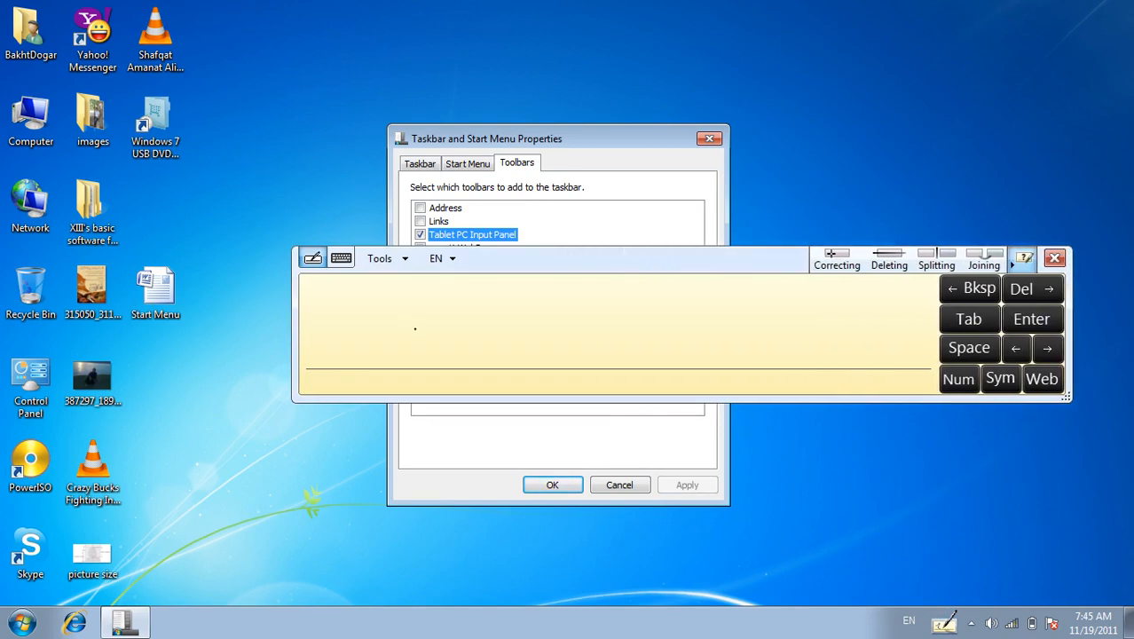
mouse_move(416, 341)
mouse_down()
mouse_move(423, 311)
mouse_move(457, 363)
mouse_move(561, 357)
mouse_move(592, 336)
mouse_move(646, 355)
mouse_up()
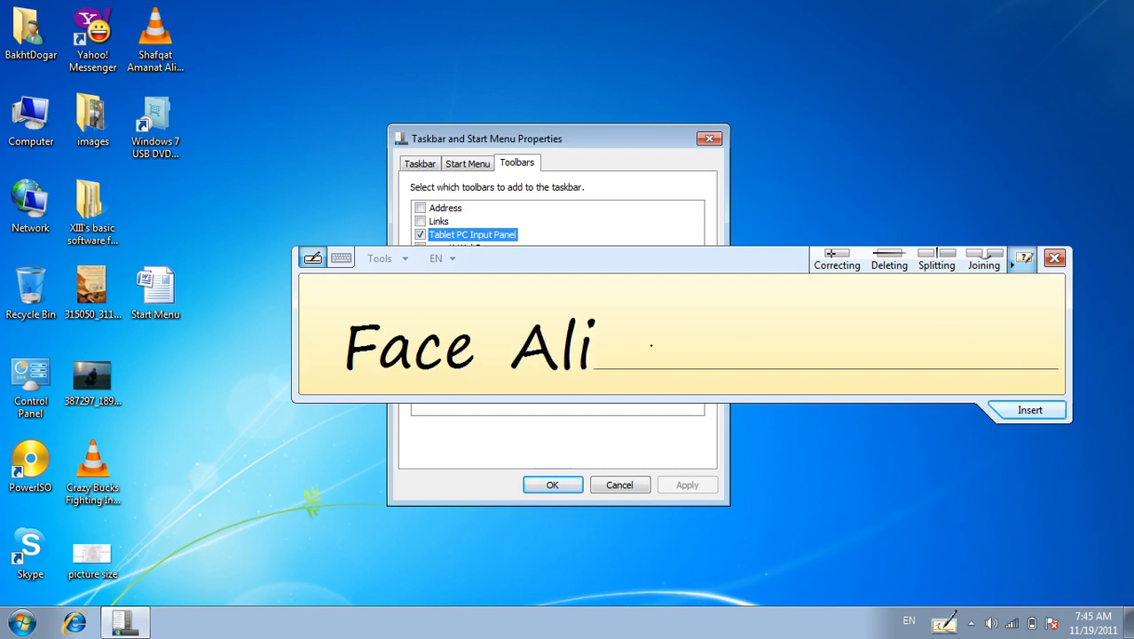
drag(651, 344, 362, 350)
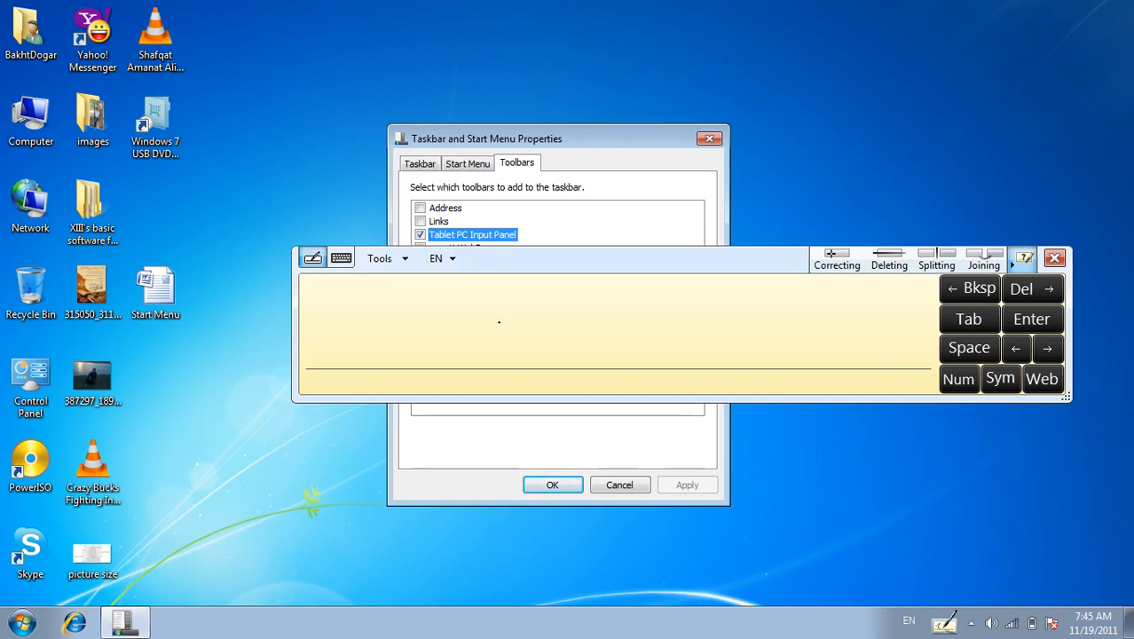
Step: Handwrite "Corel" in the Tablet PC Input Panel, and close the panel without inserting the text
drag(452, 322, 555, 366)
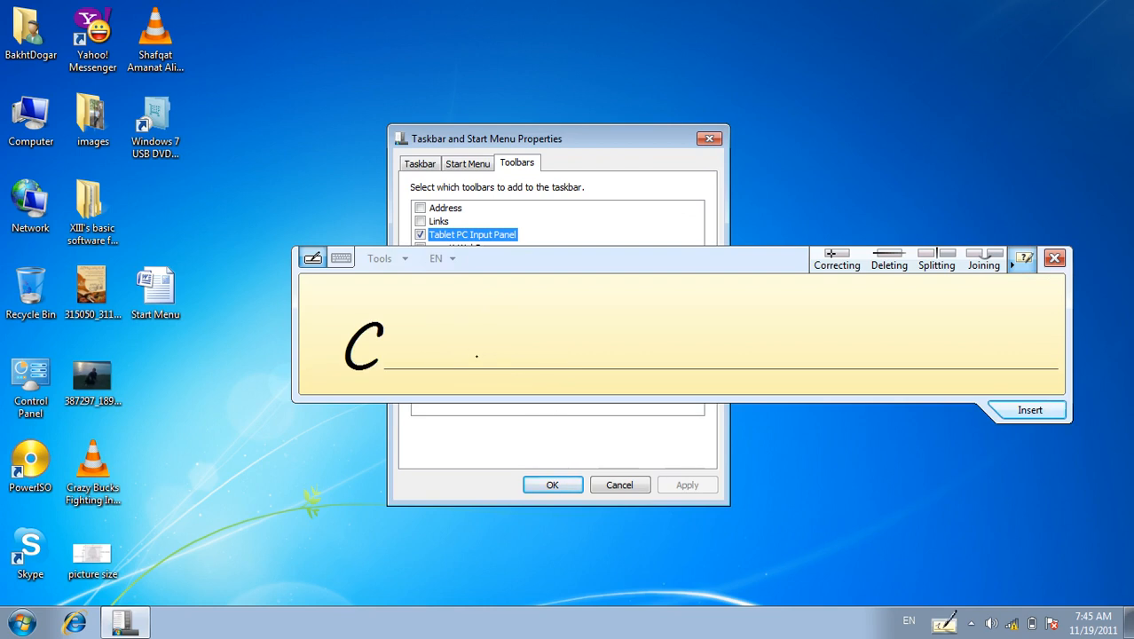
drag(420, 347, 427, 334)
drag(534, 323, 536, 353)
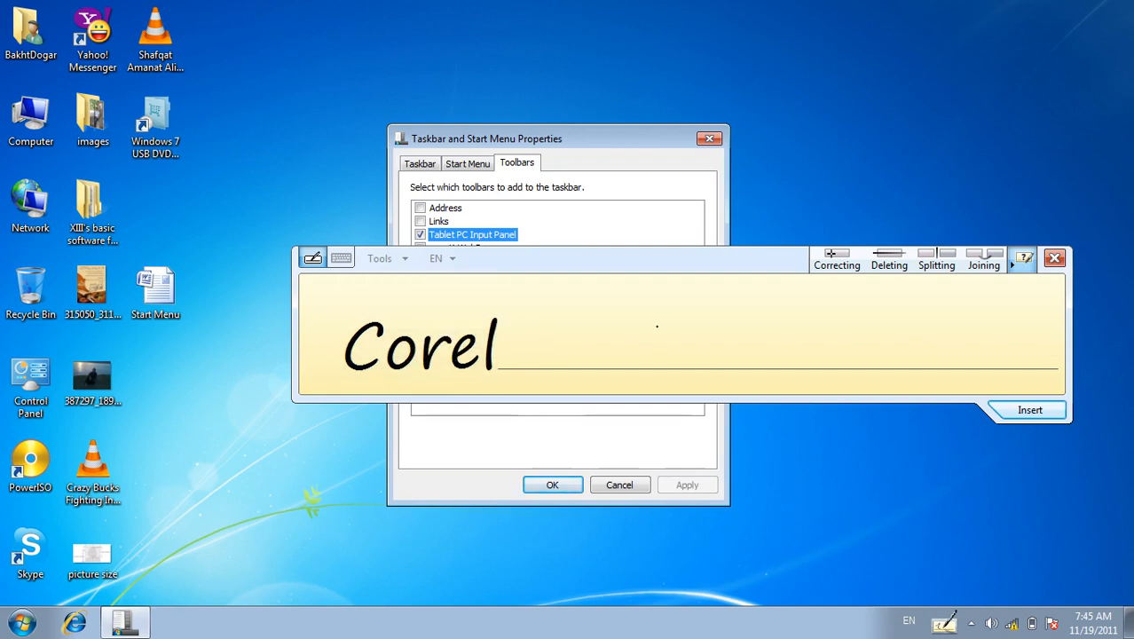
click(1047, 258)
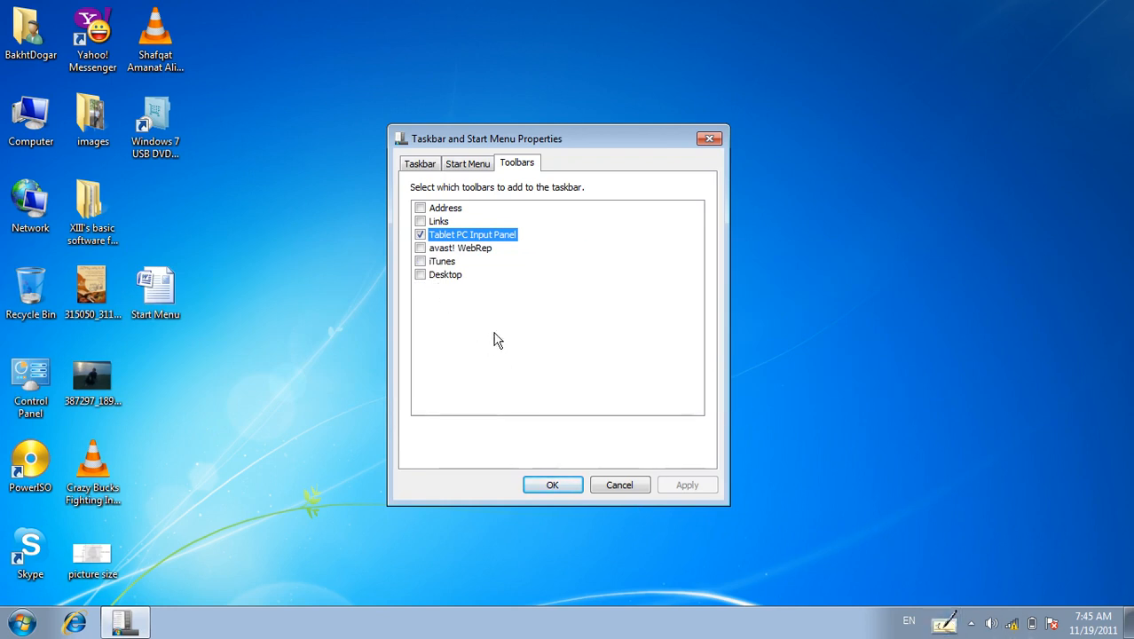
Step: Turn the Tablet PC Input Panel toolbar off, on and off again, applying each change, and close the taskbar properties
click(419, 234)
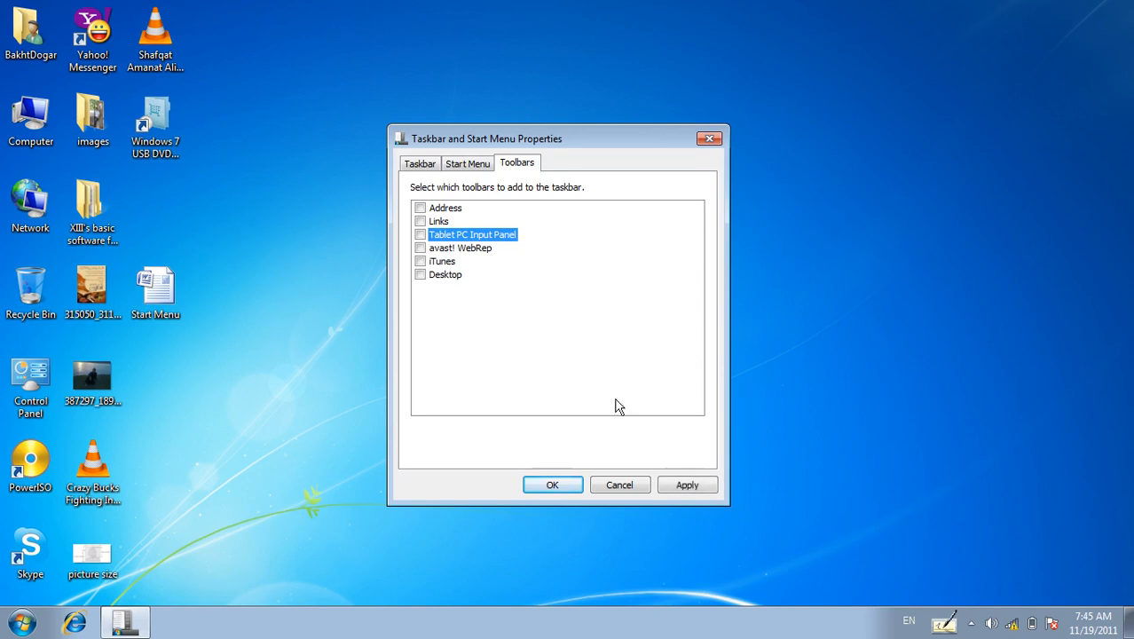
click(688, 485)
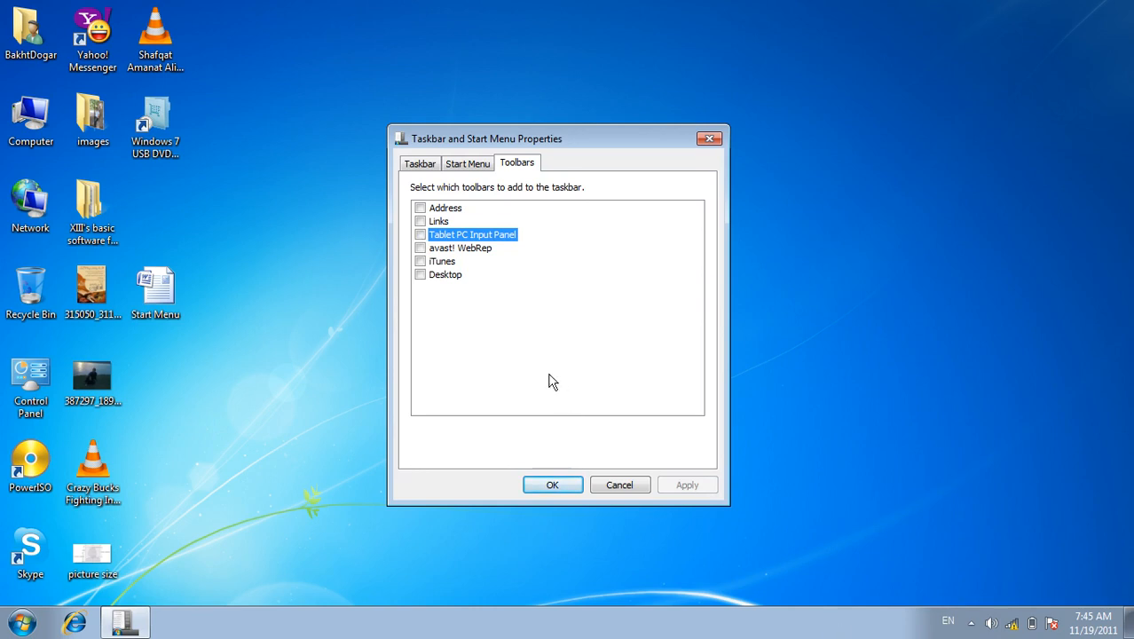
click(420, 234)
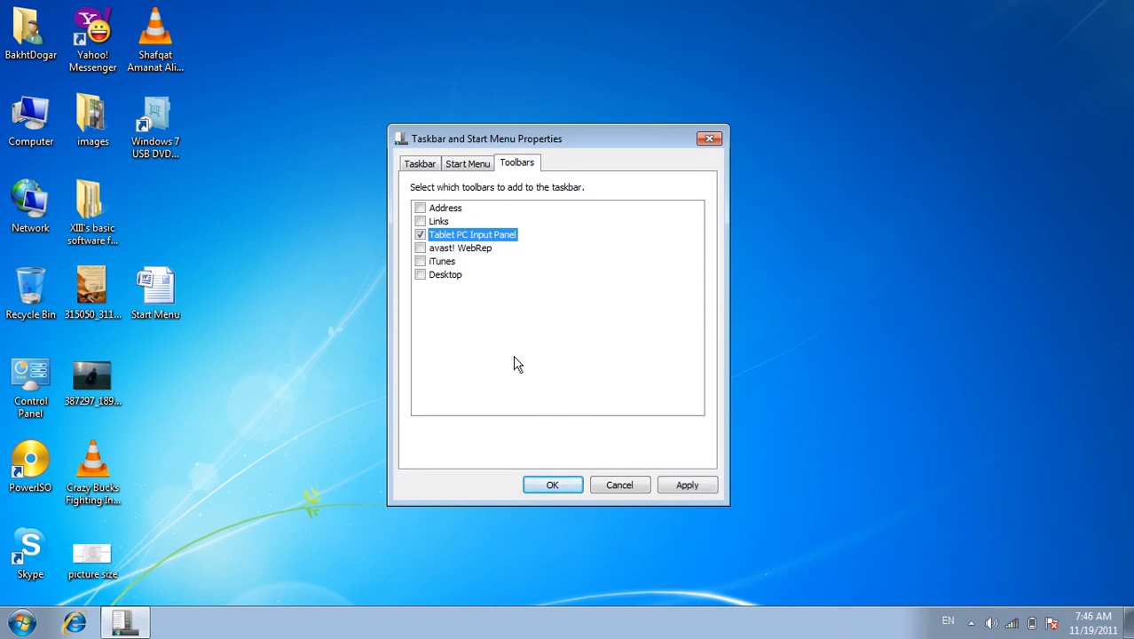
click(686, 486)
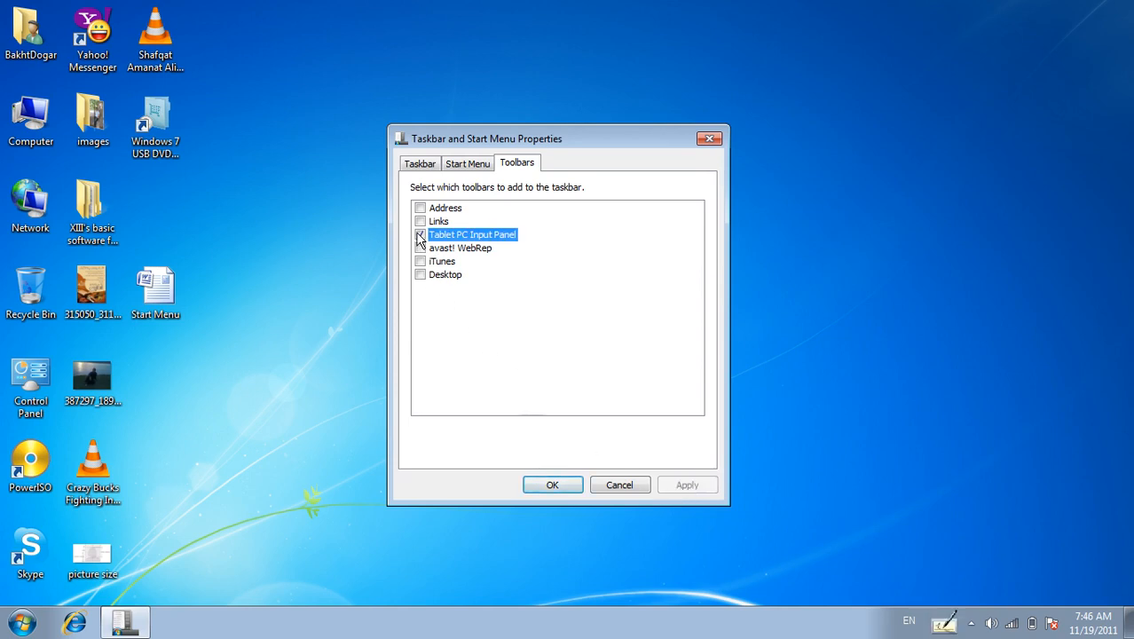
click(420, 234)
click(685, 487)
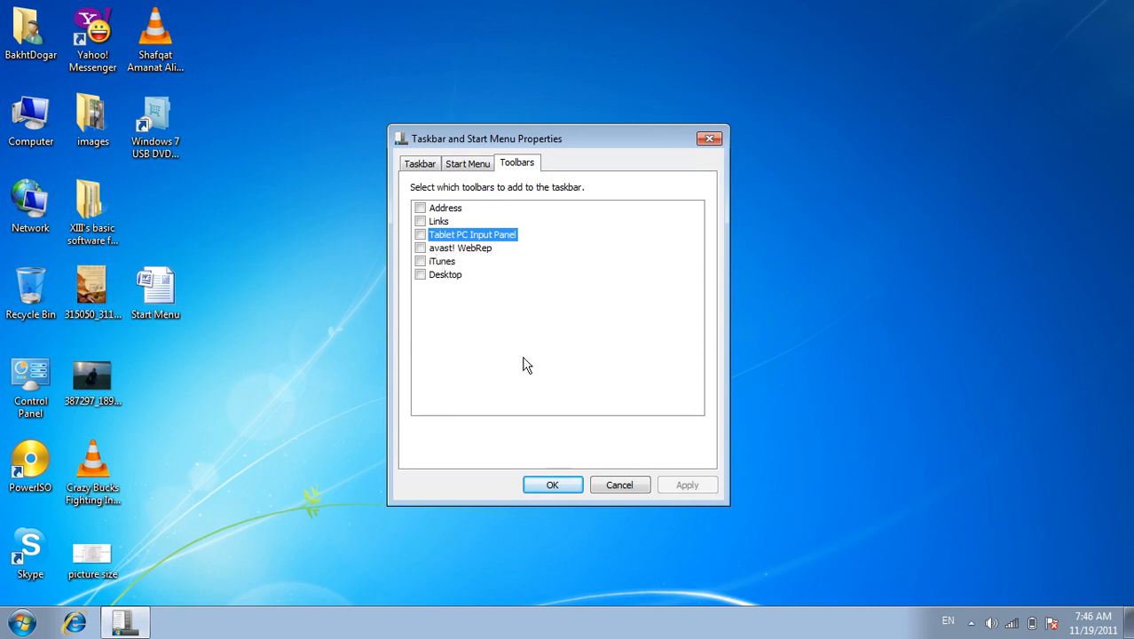
click(538, 484)
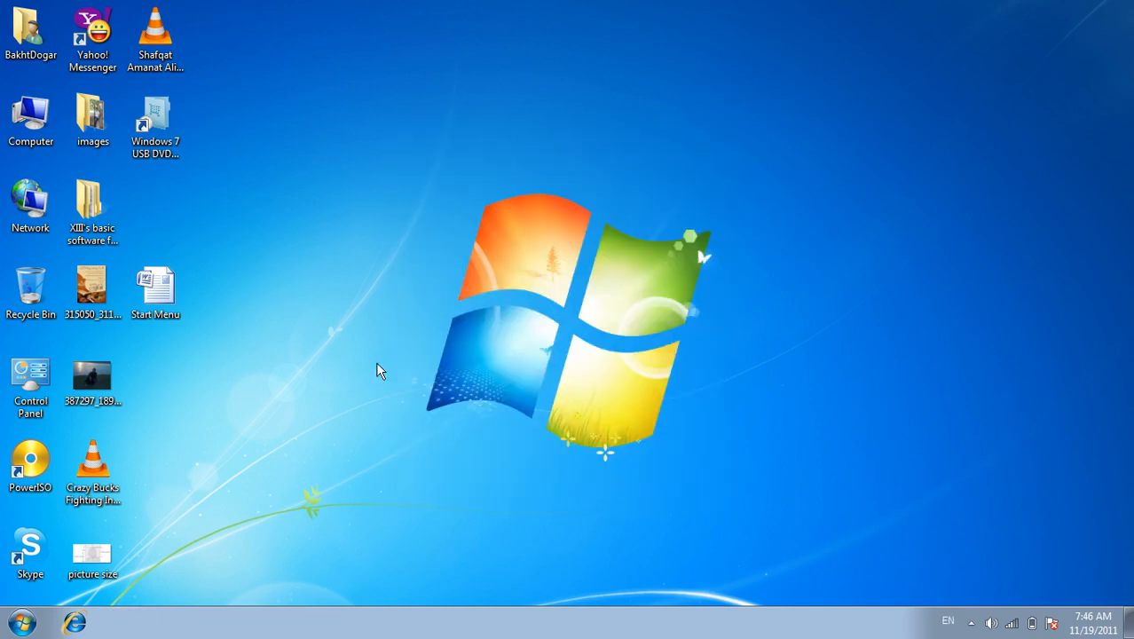
right_click(356, 132)
mouse_move(396, 146)
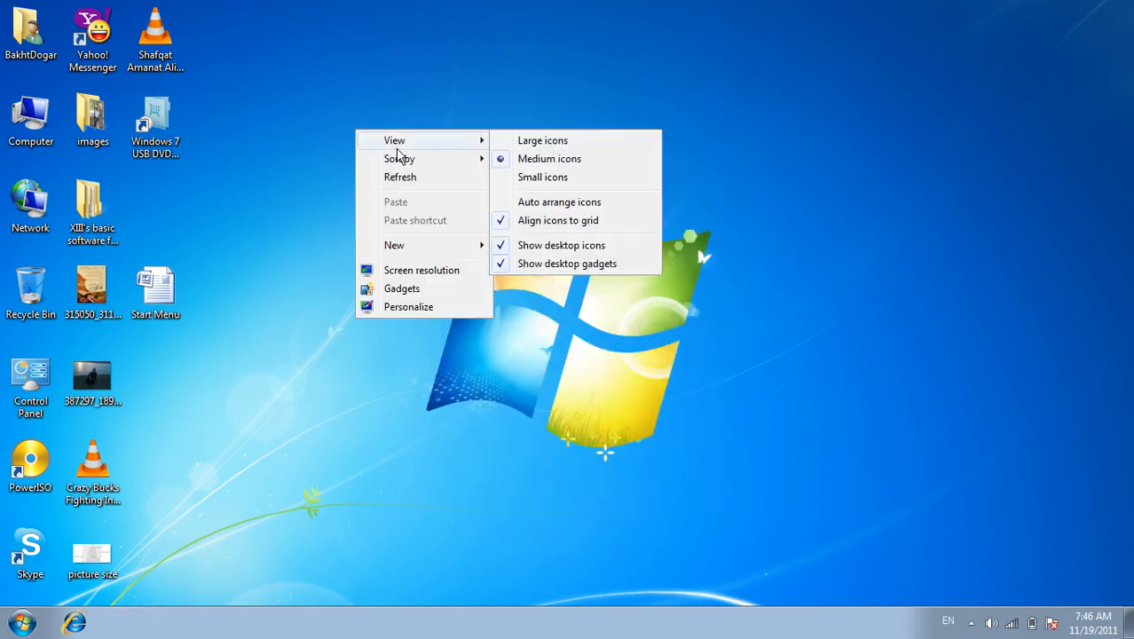
click(330, 135)
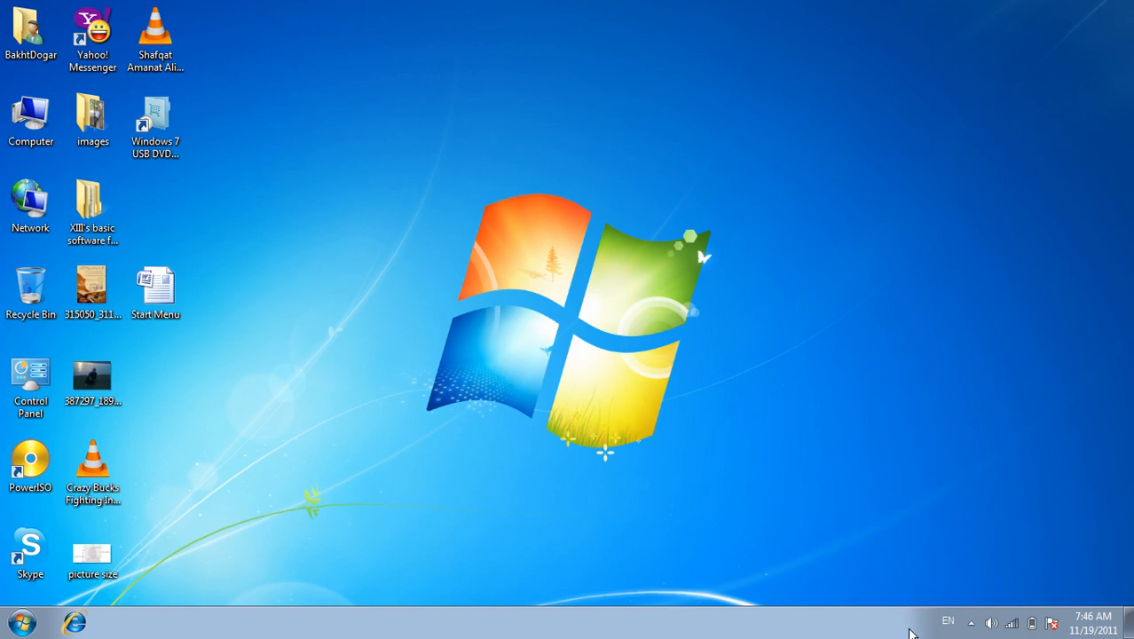
Step: Hide all icons on the desktop by turning off the "Show desktop icons" view option
right_click(349, 149)
mouse_move(404, 163)
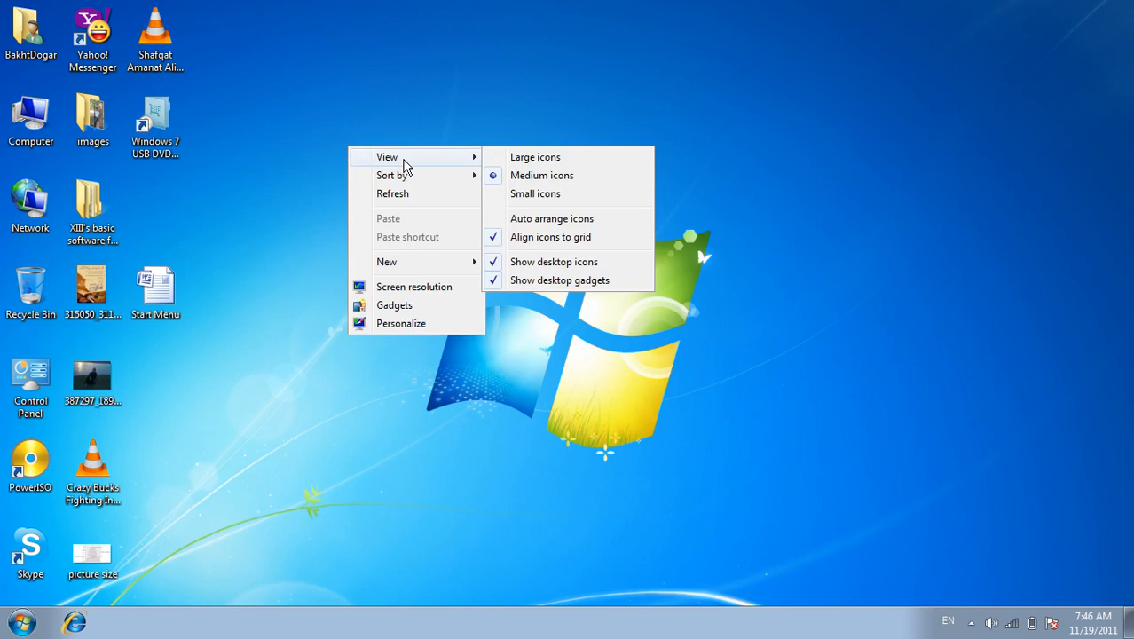
click(551, 261)
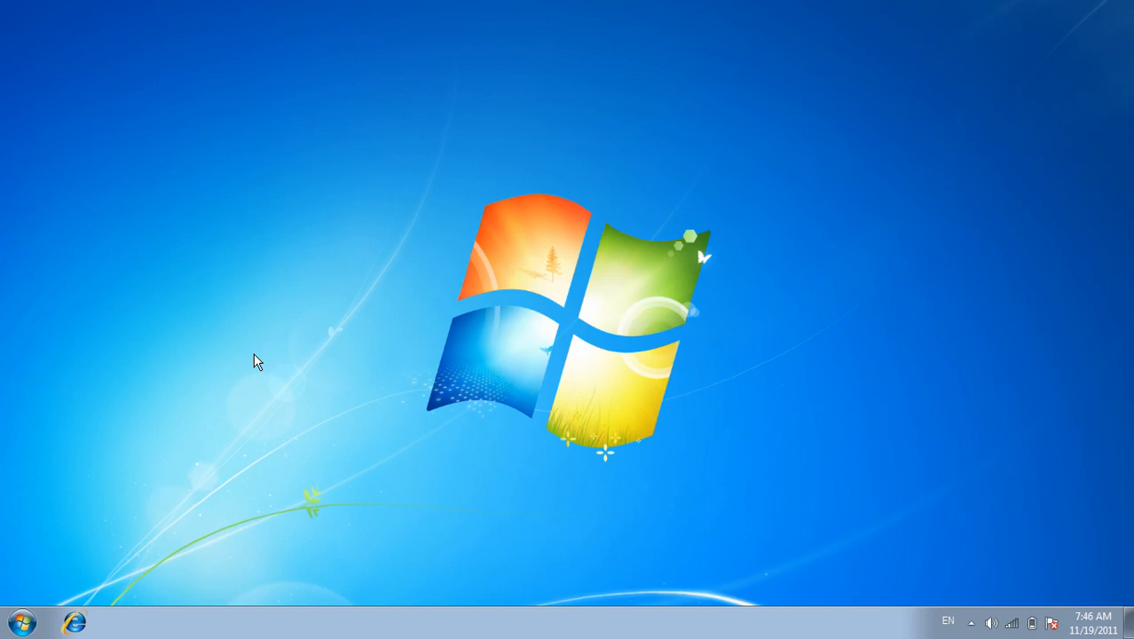
Step: Open the taskbar properties, move the dialog to the middle of the screen, and add the Desktop toolbar to the taskbar
right_click(406, 212)
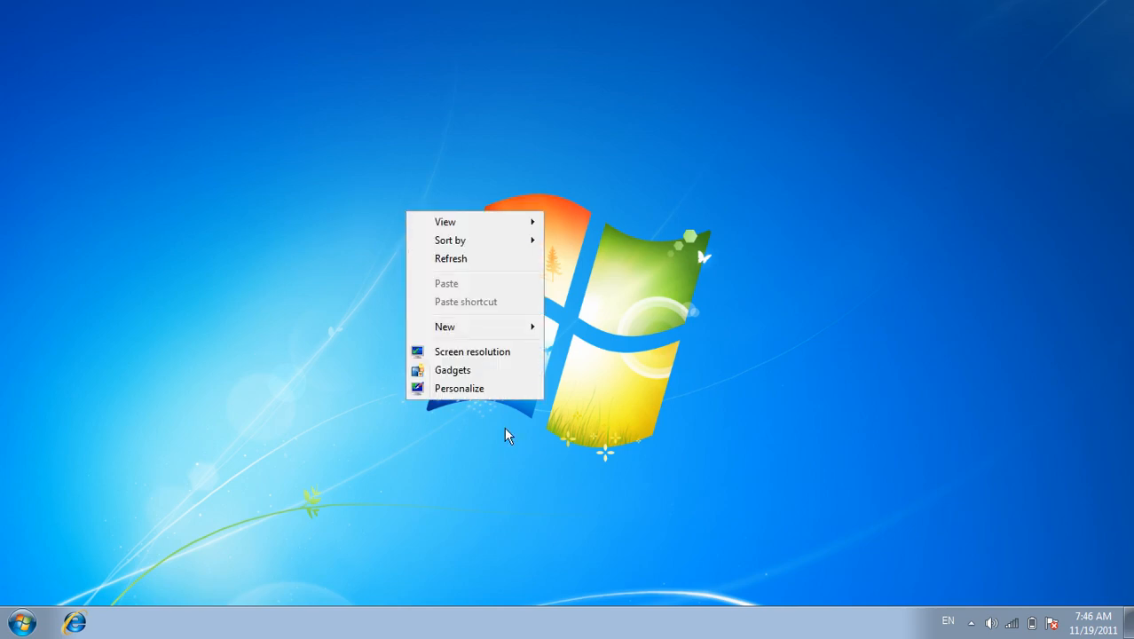
right_click(581, 626)
right_click(581, 626)
click(625, 612)
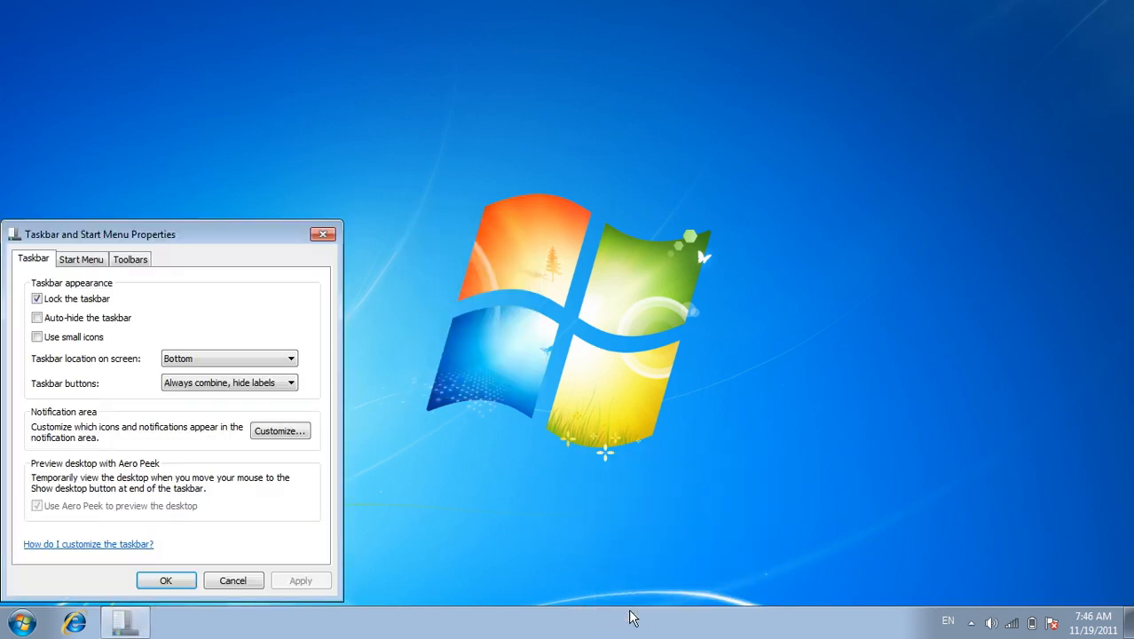
drag(231, 241, 635, 85)
click(539, 104)
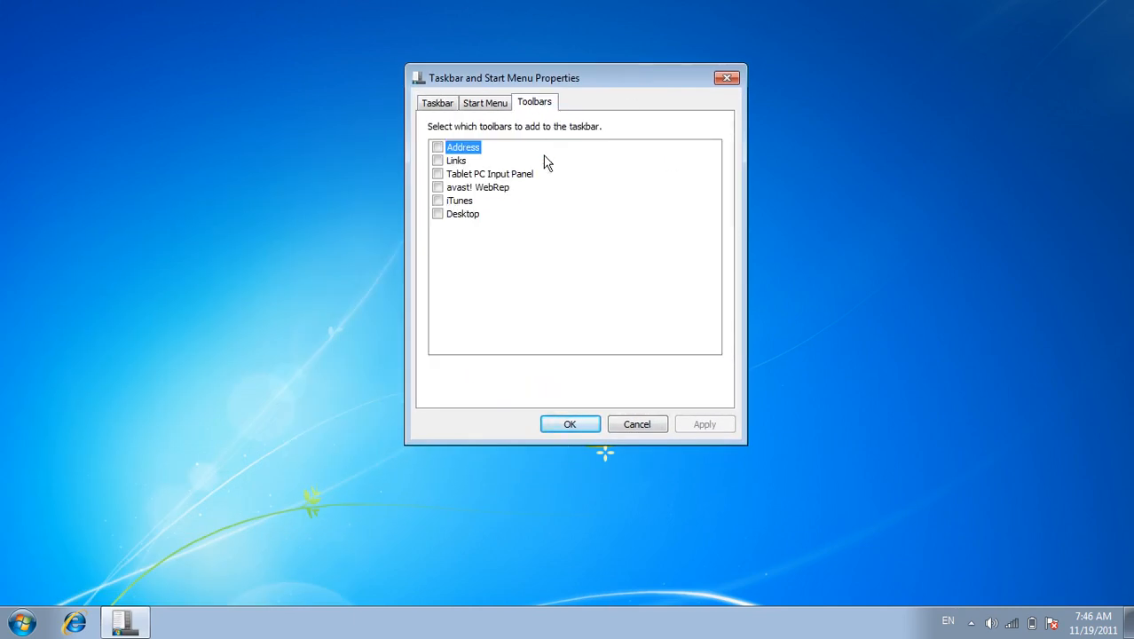
click(444, 215)
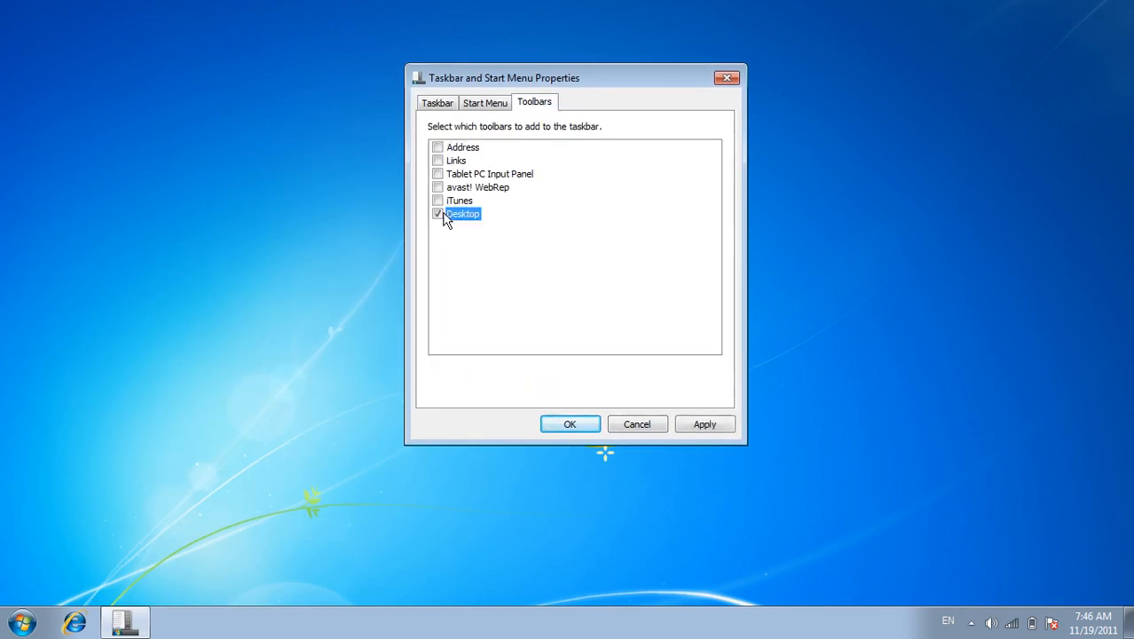
click(722, 425)
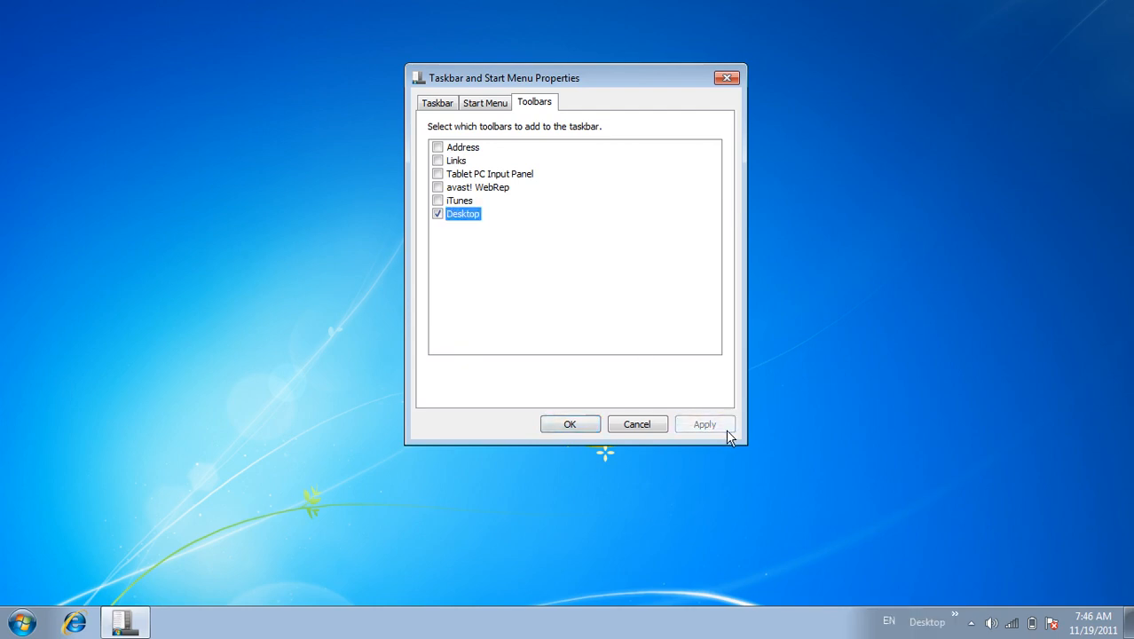
Step: Examine the items listed by the Desktop toolbar, including the drives under Computer, and close the list
click(955, 616)
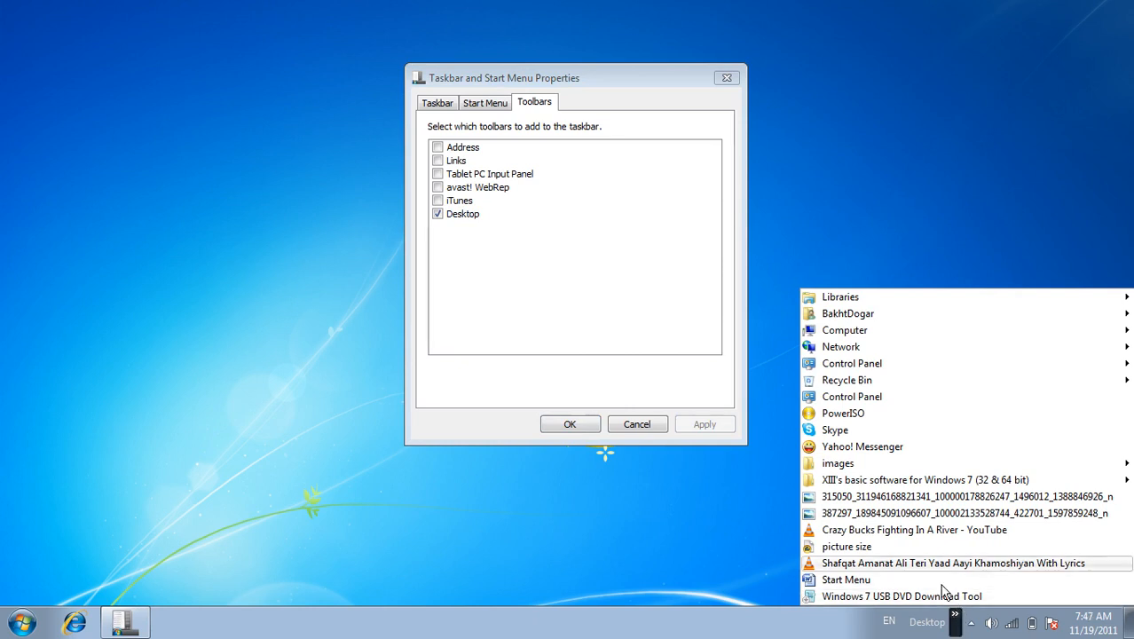
mouse_move(858, 339)
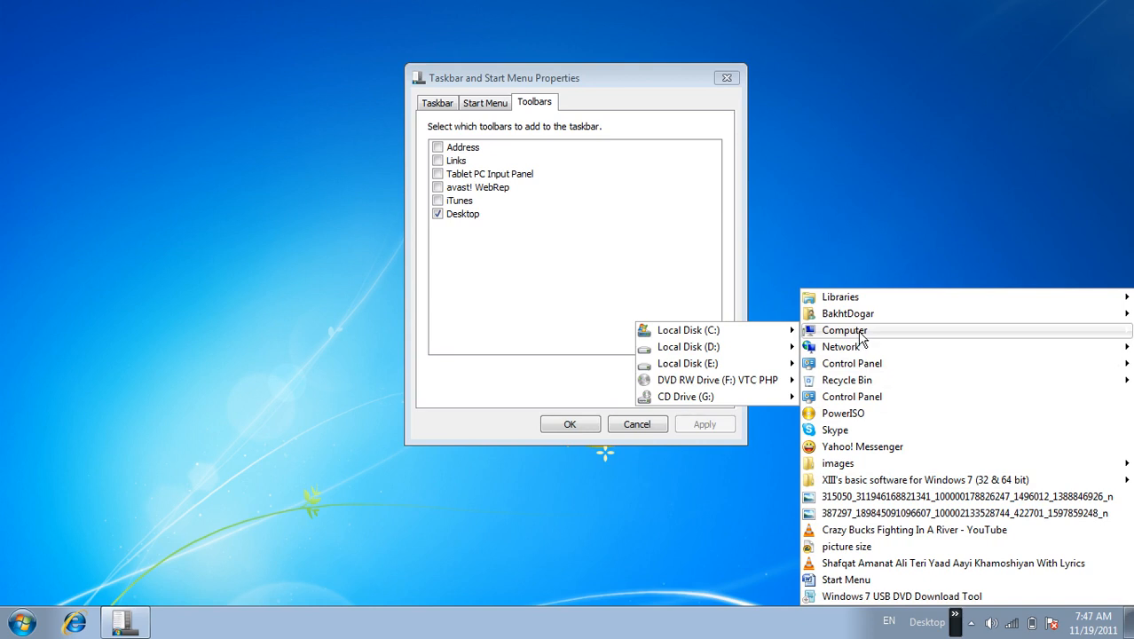
mouse_move(616, 347)
mouse_move(486, 335)
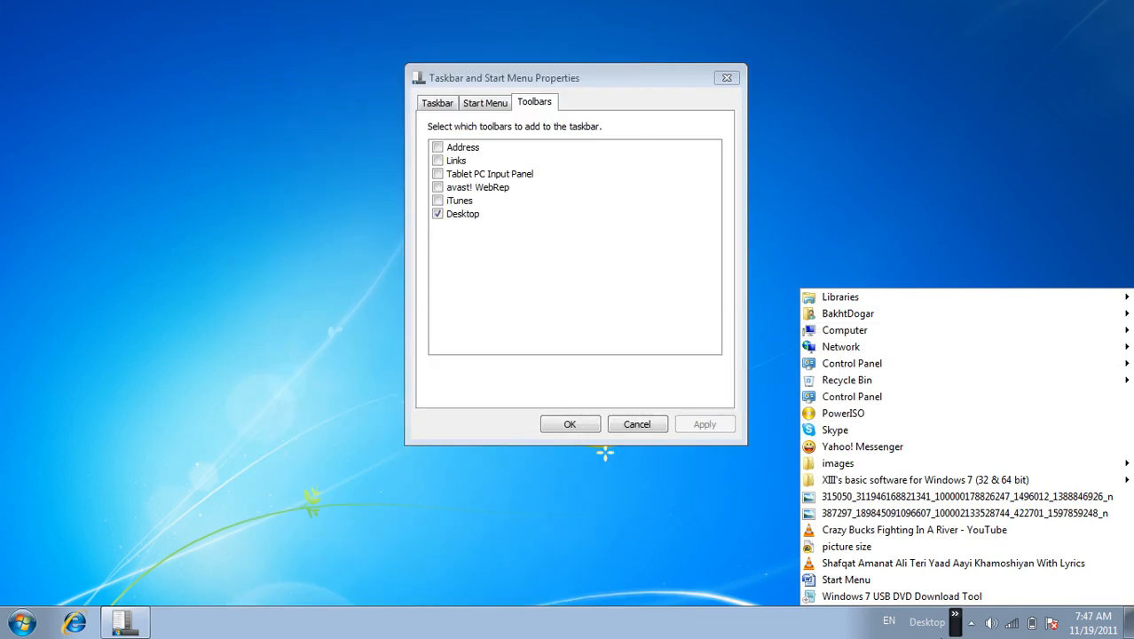
click(750, 574)
click(952, 619)
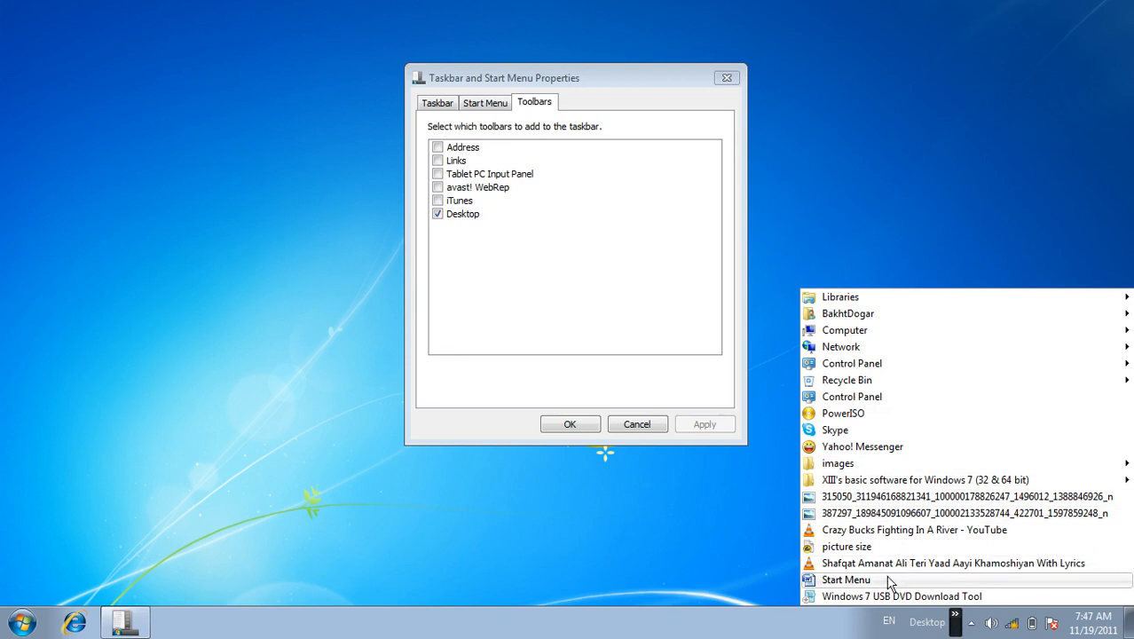
click(750, 540)
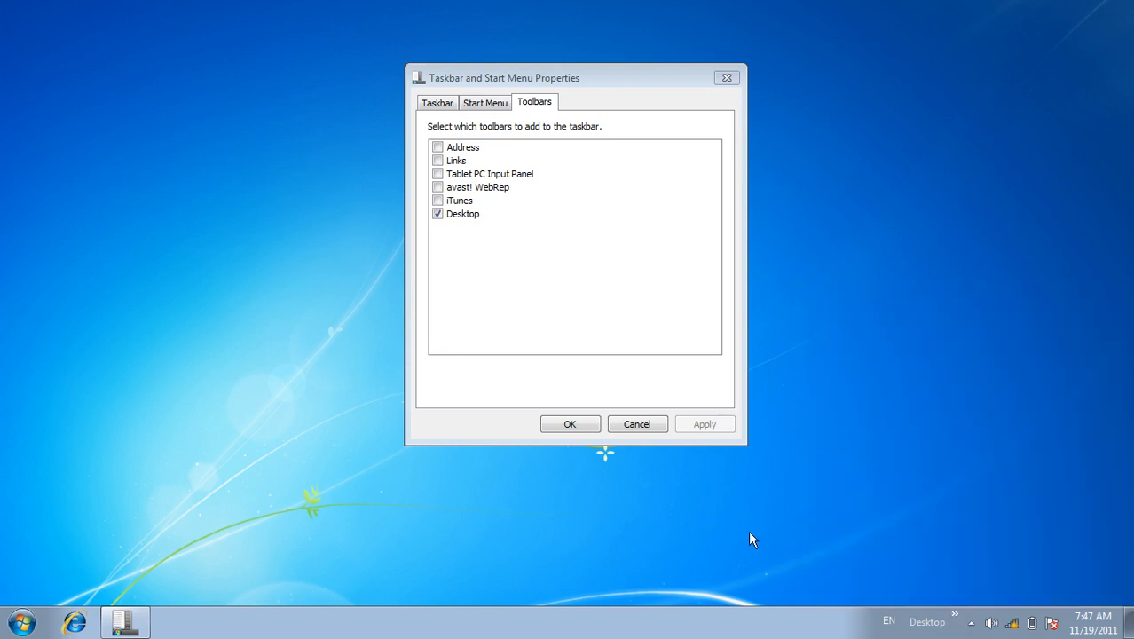
Step: Remove the Desktop toolbar from the taskbar, apply the change, and close the taskbar properties
click(437, 214)
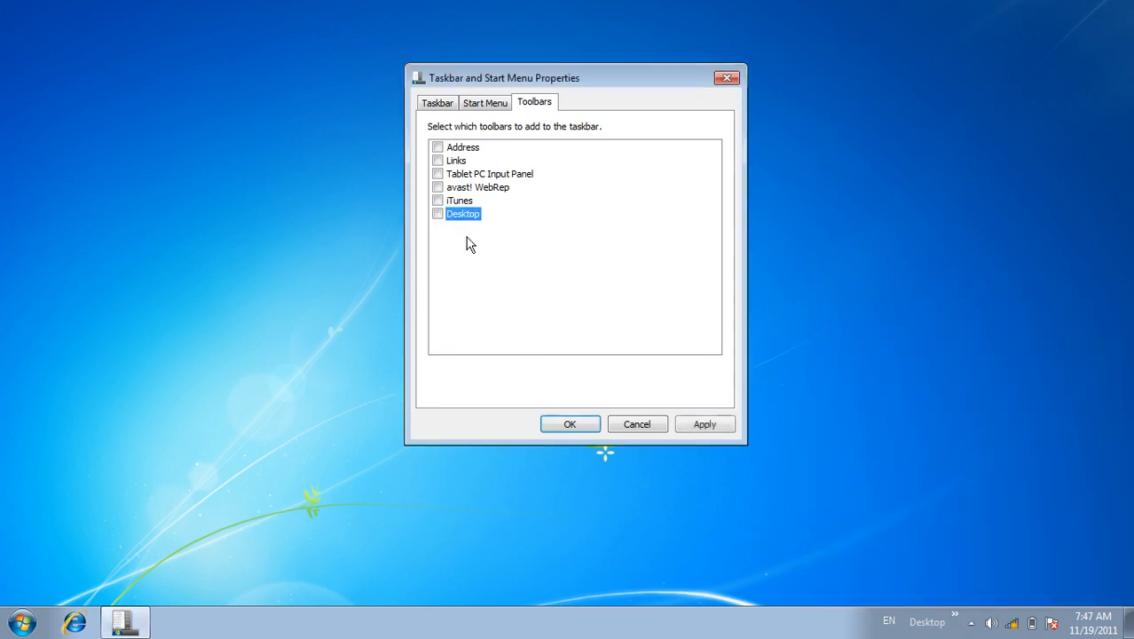
click(704, 424)
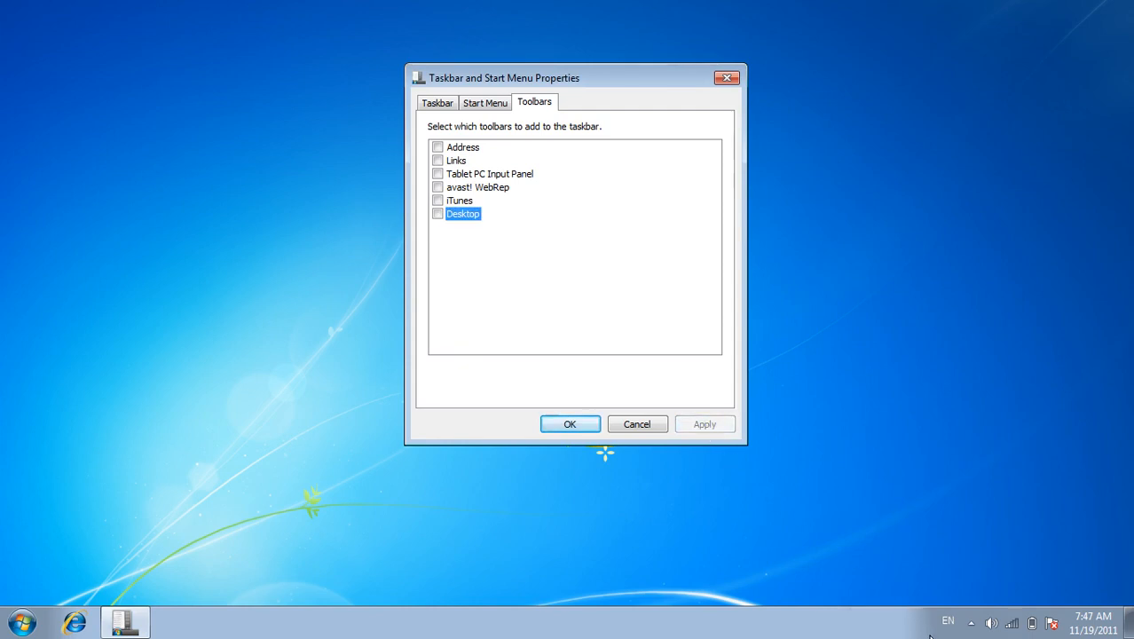
click(571, 424)
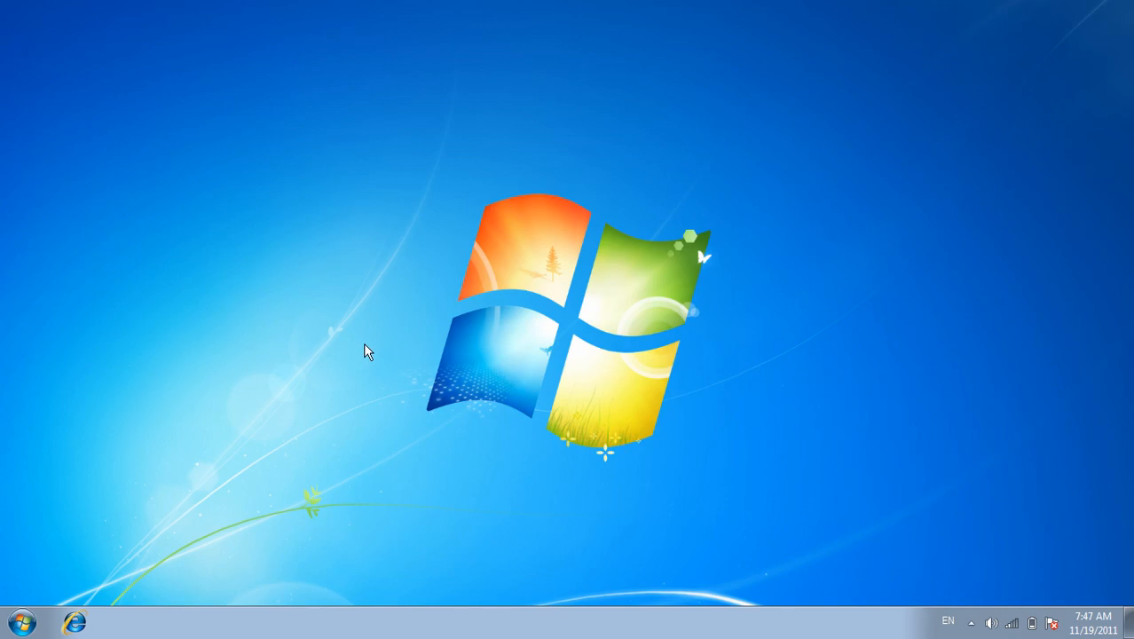
Step: Show all icons on the desktop again by turning on the "Show desktop icons" view option
right_click(718, 142)
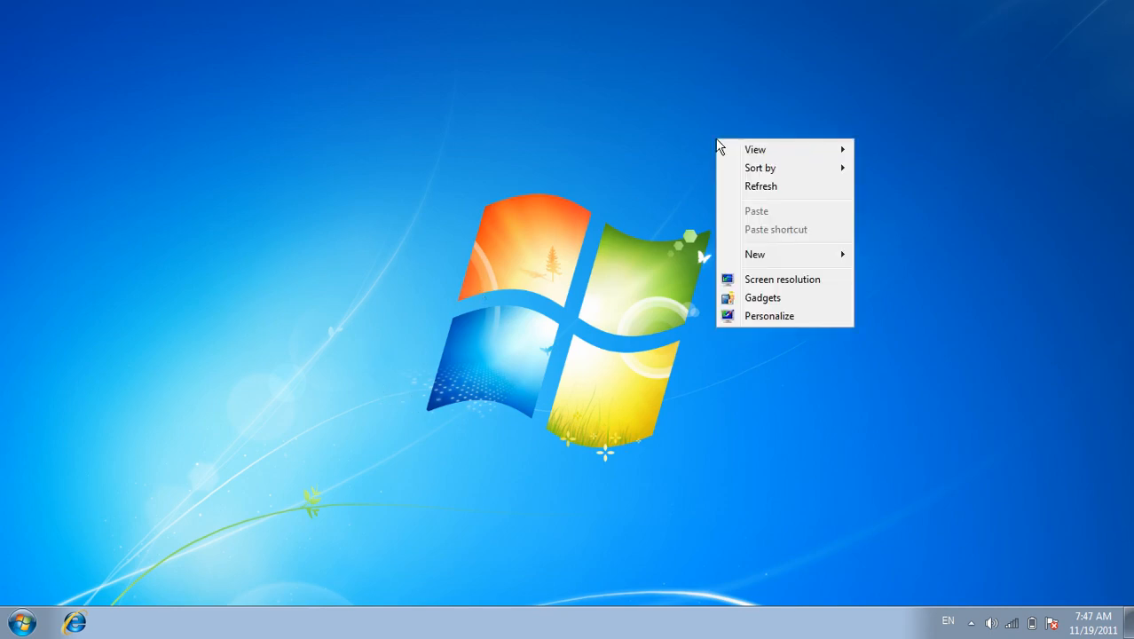
mouse_move(754, 152)
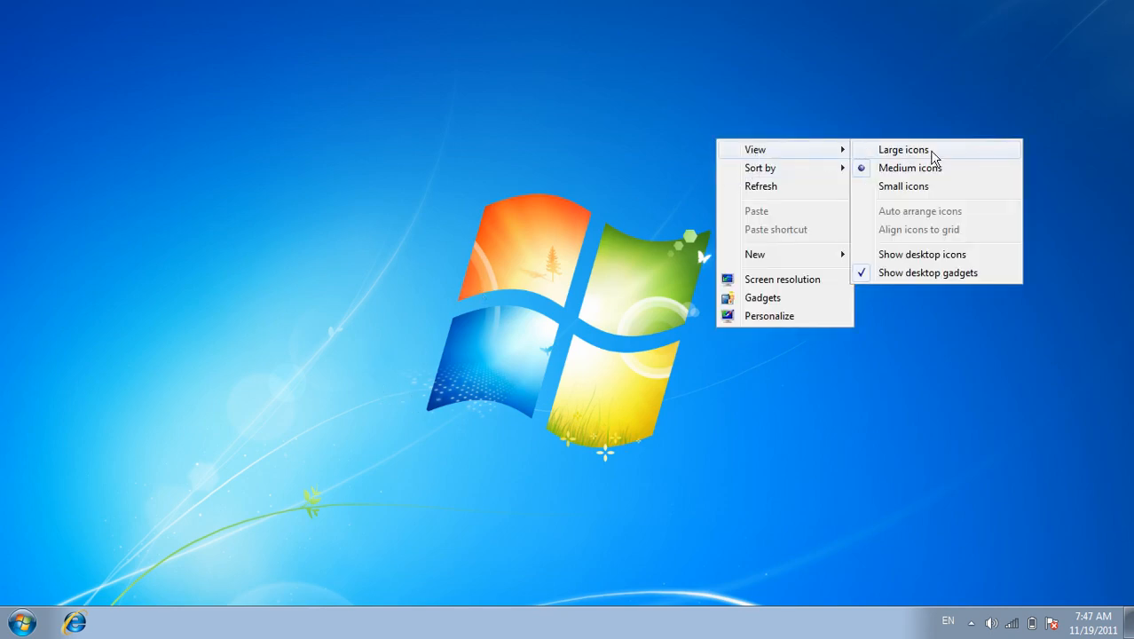
click(945, 256)
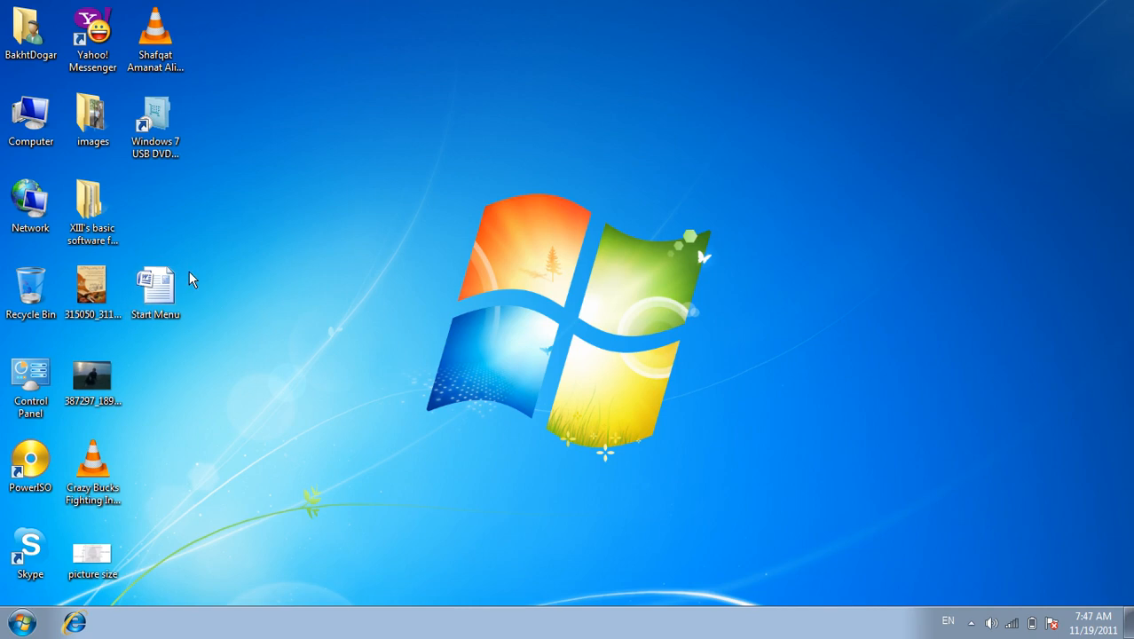
Step: Review the toolbars available in the taskbar properties, and close the dialog without changing anything
right_click(751, 187)
right_click(690, 632)
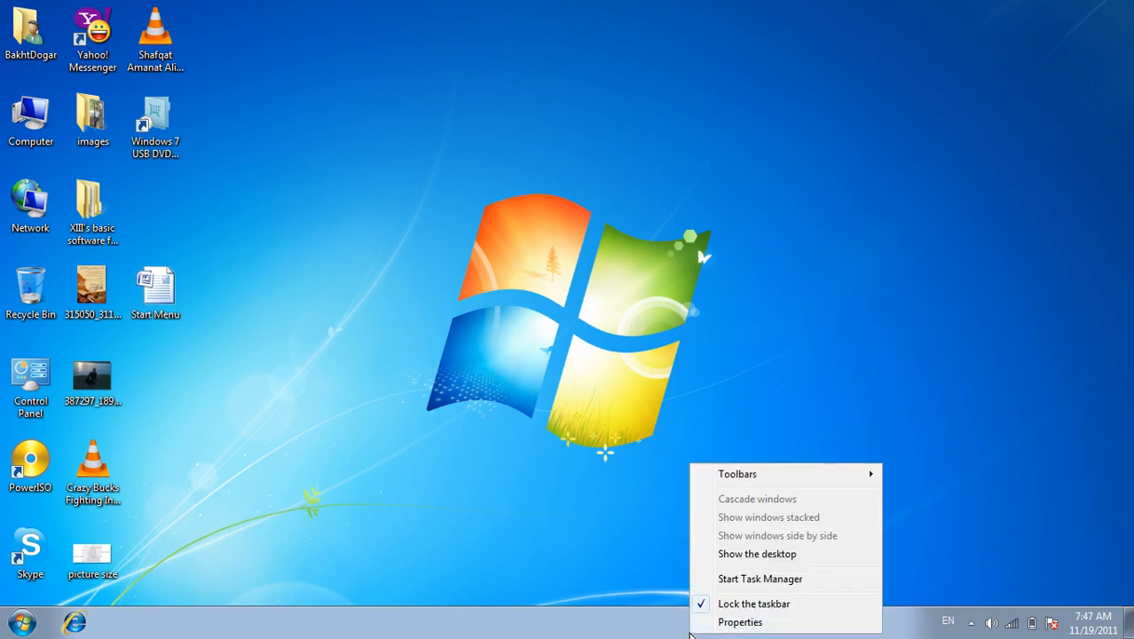
click(726, 621)
drag(241, 232, 642, 135)
click(486, 159)
click(532, 160)
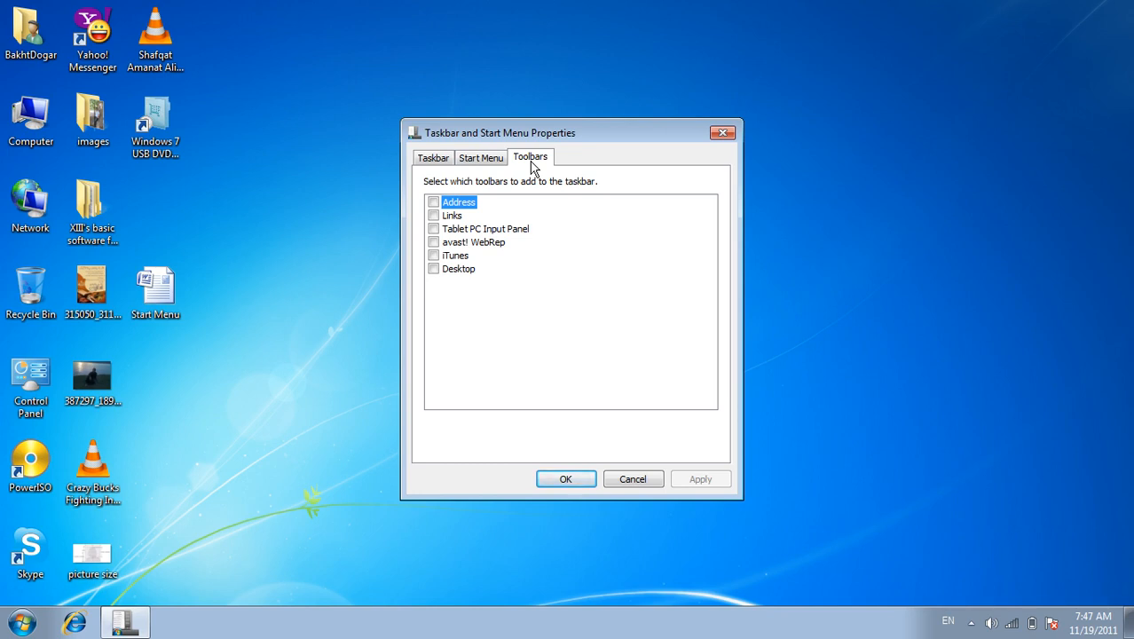
click(626, 479)
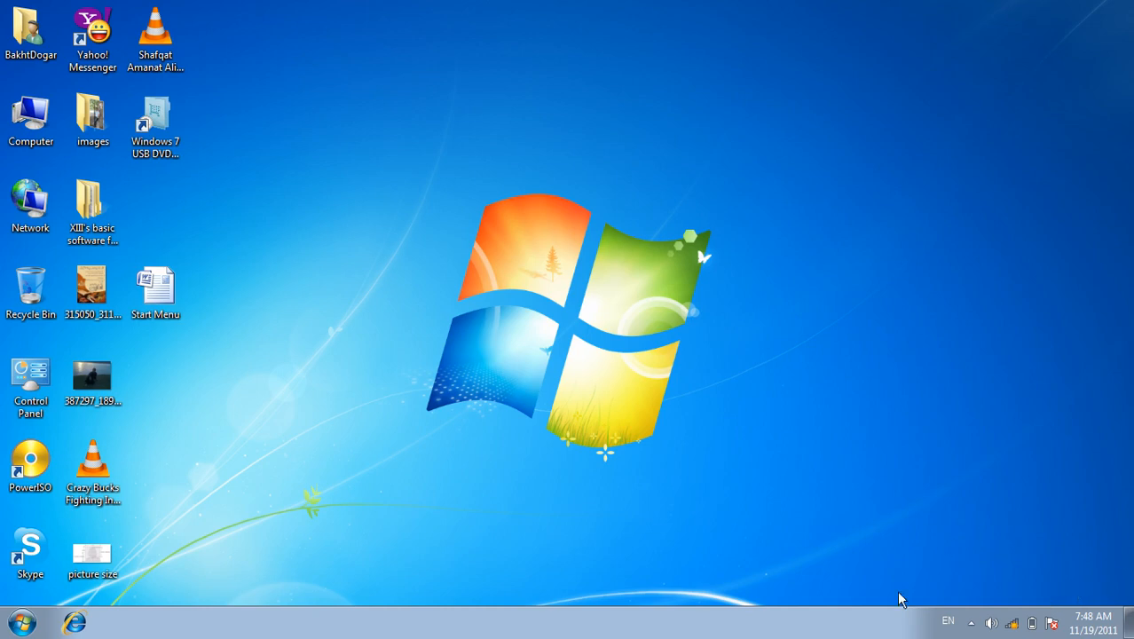
Step: Review the general taskbar appearance settings in the taskbar properties, and cancel the dialog
right_click(808, 631)
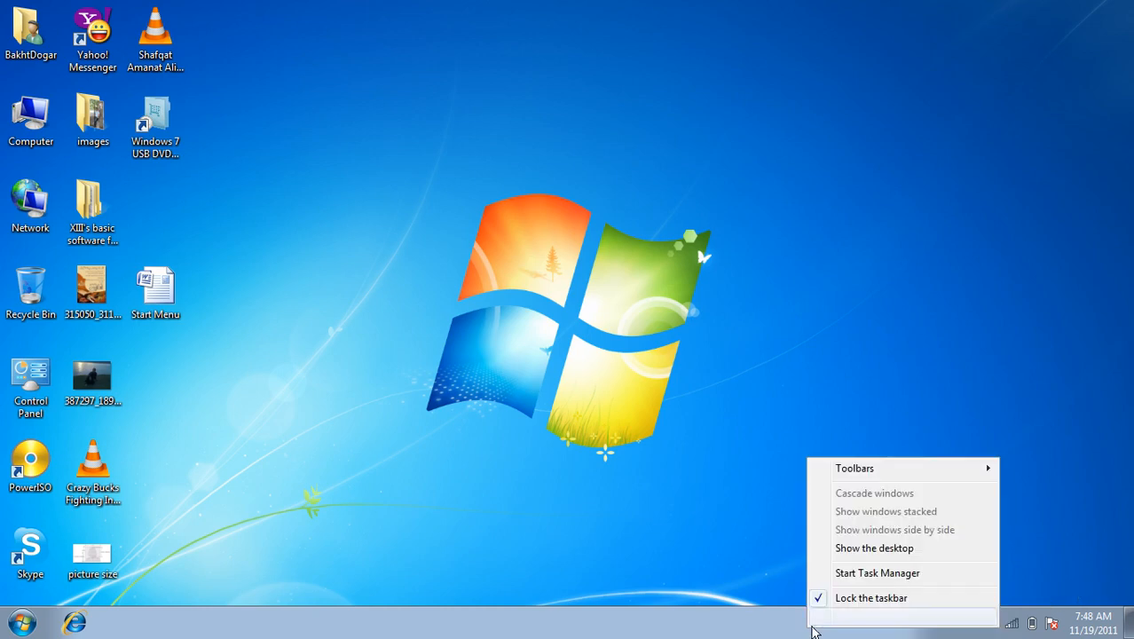
click(857, 617)
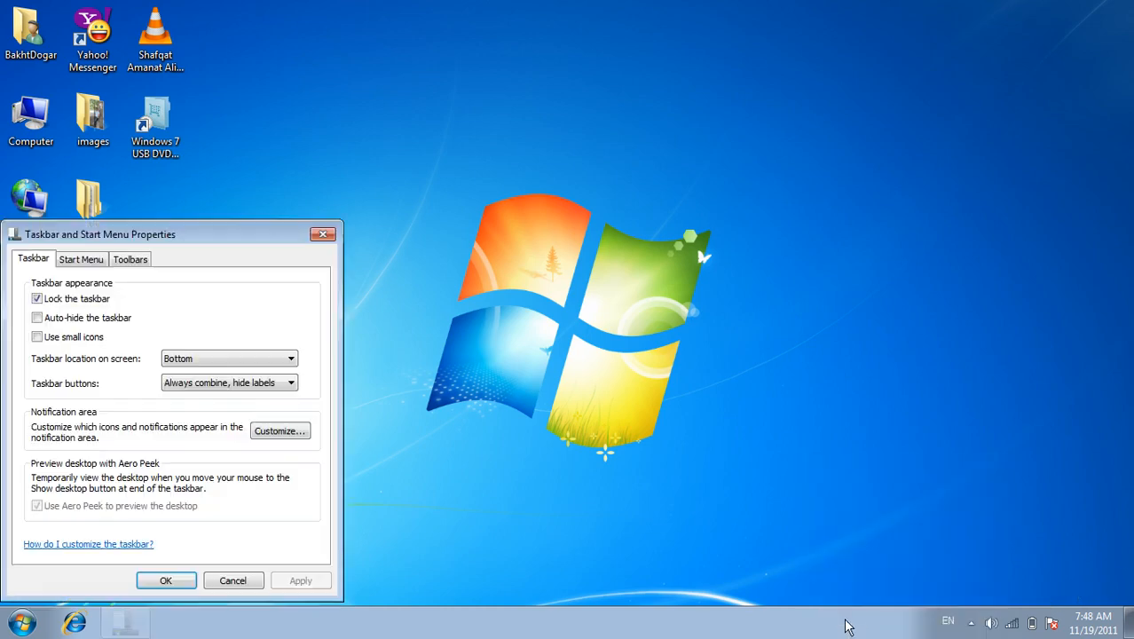
drag(286, 241, 654, 158)
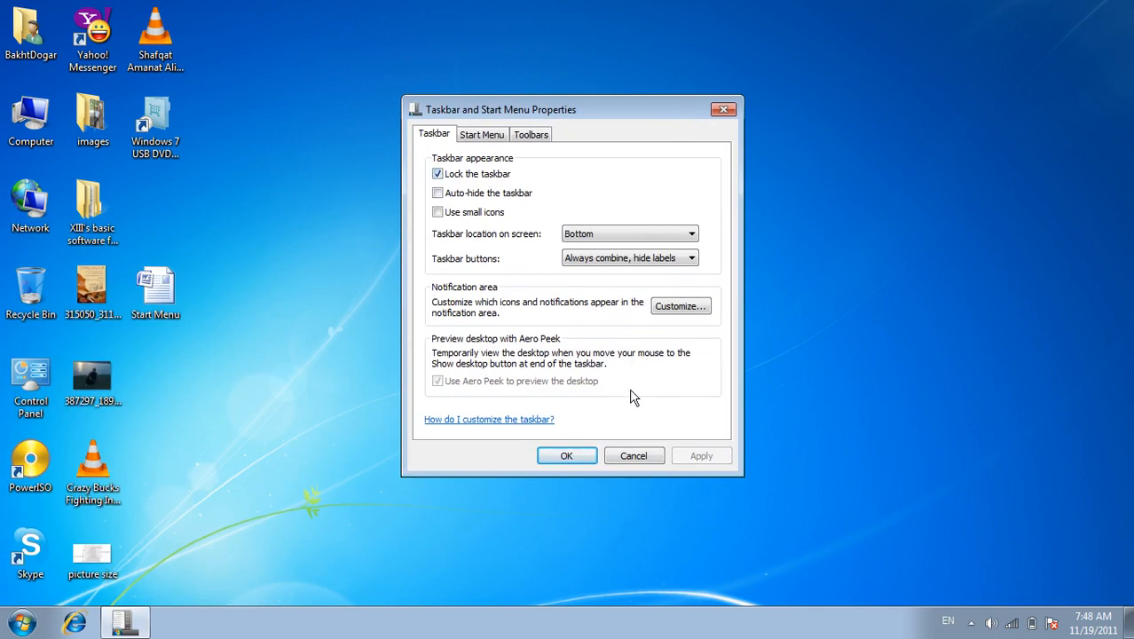
click(626, 457)
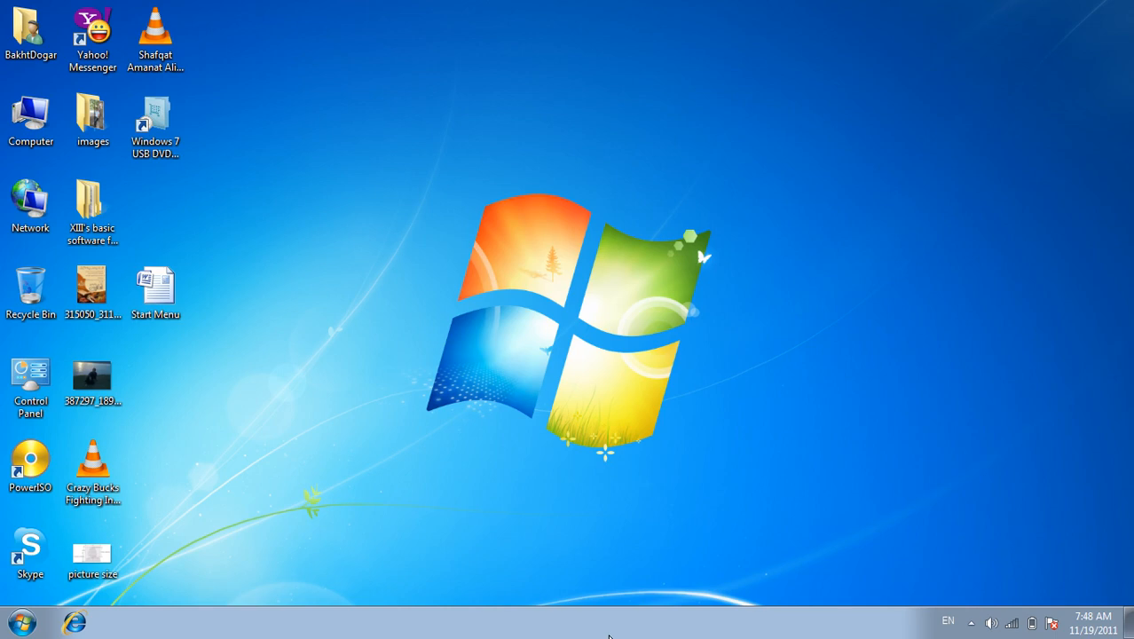
Step: Unlock the taskbar, try to enlarge it upward, and lock it again
right_click(608, 635)
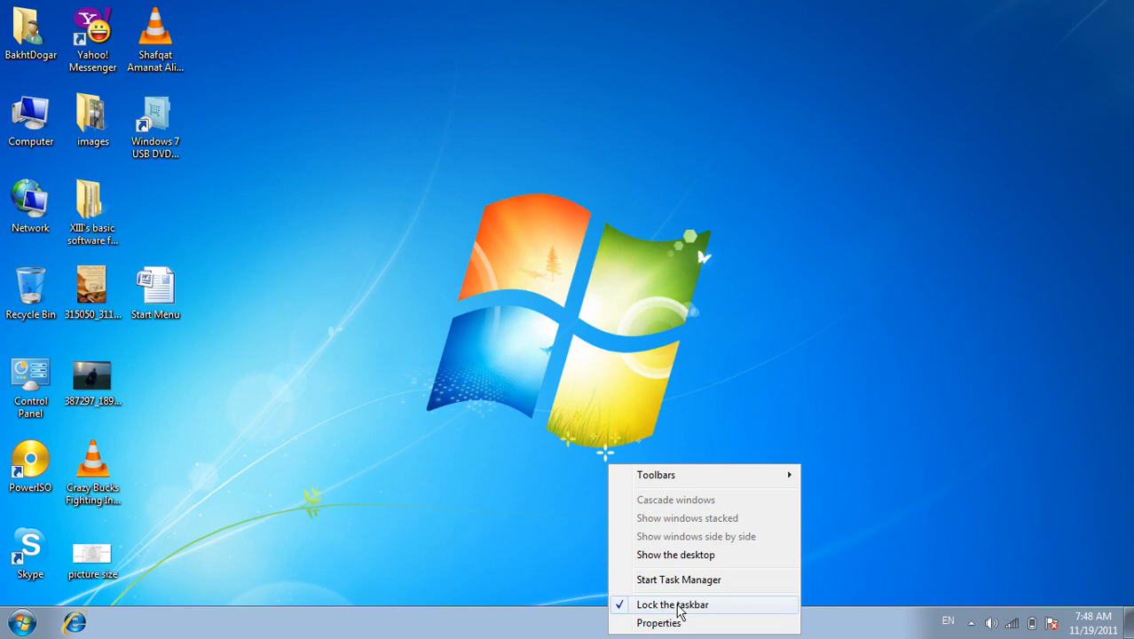
click(678, 604)
drag(645, 607, 643, 576)
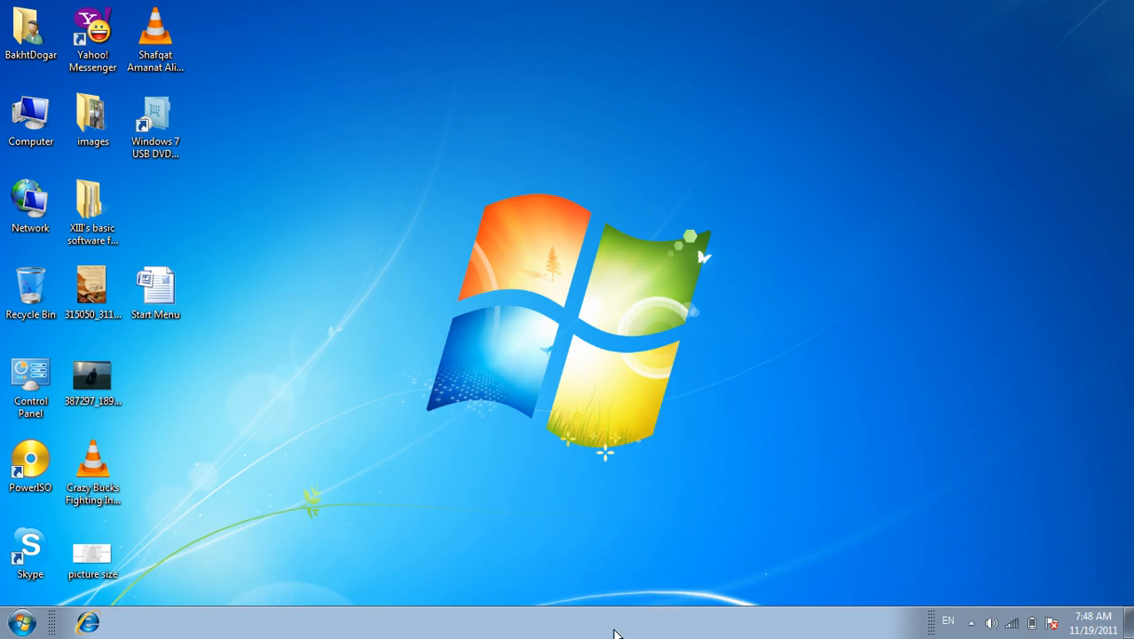
right_click(616, 632)
click(655, 599)
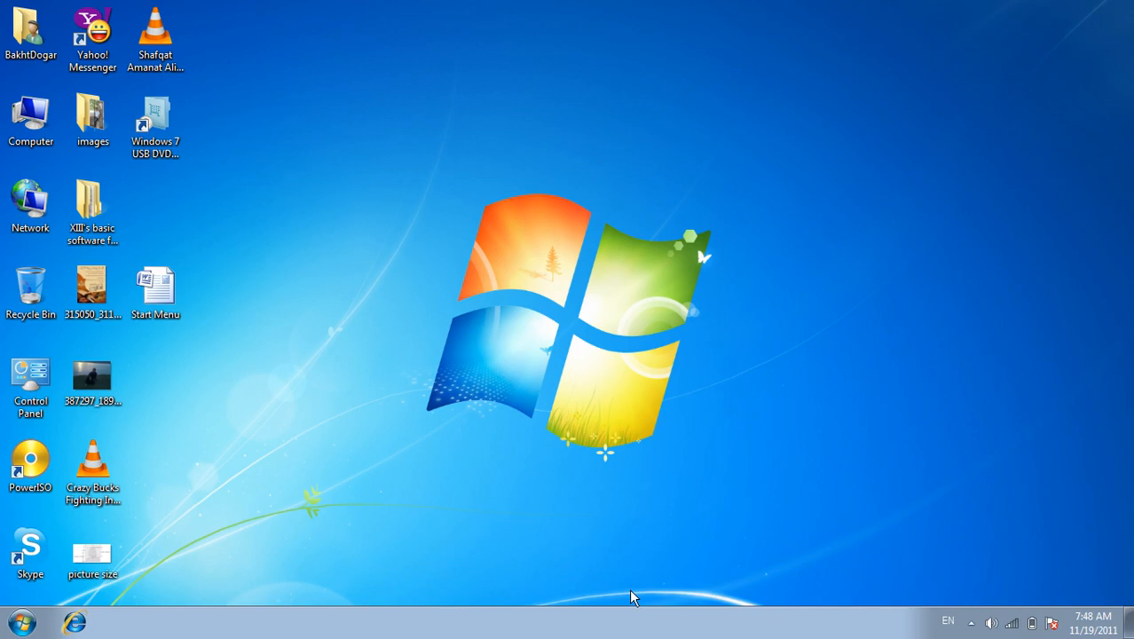
right_click(611, 628)
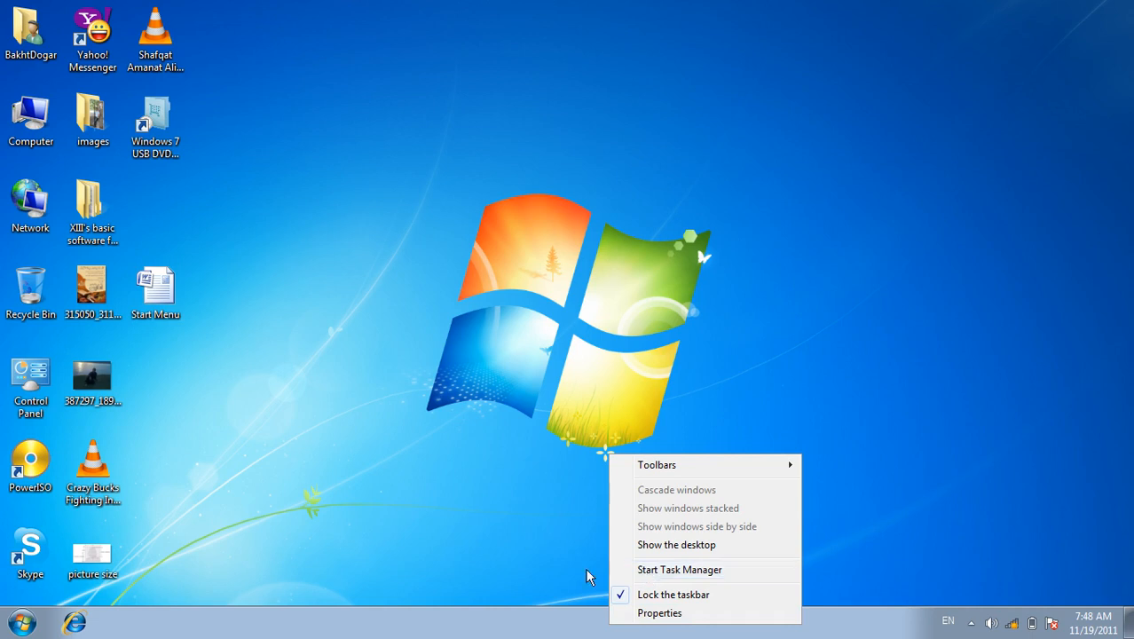
click(503, 297)
Step: Launch Microsoft Word with a blank document by running the command "winword"
key(super+r)
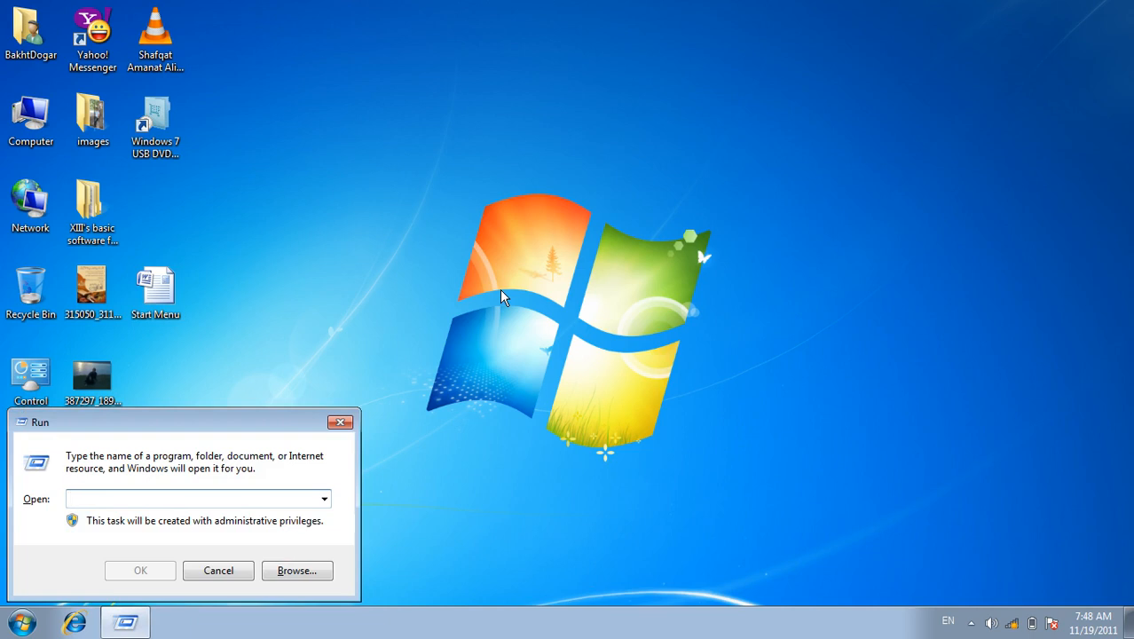
text(winword)
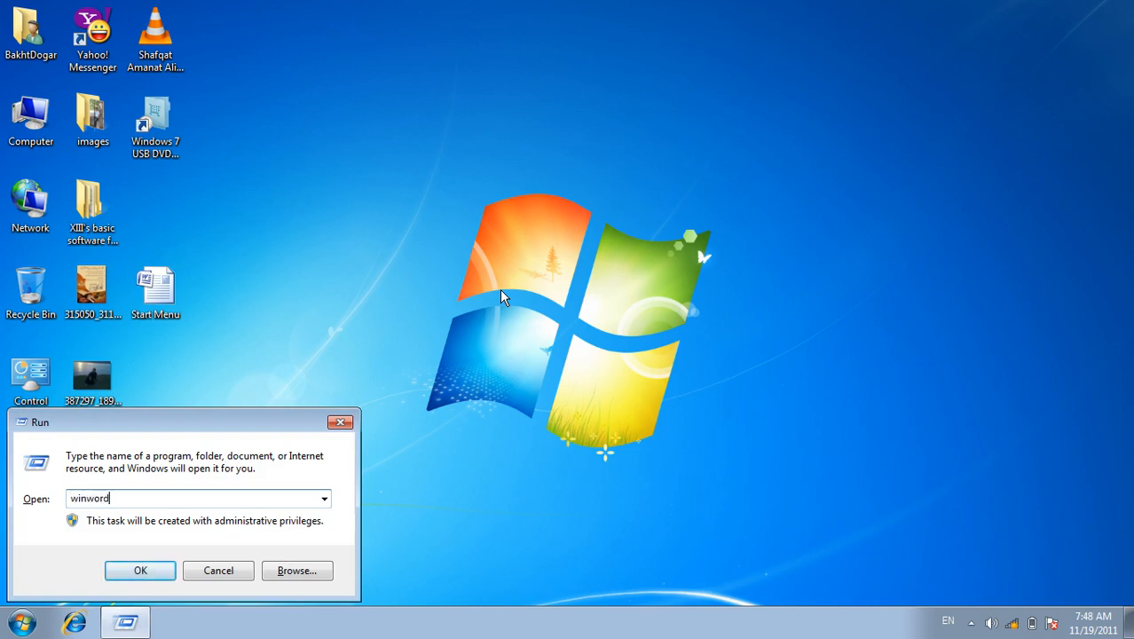
key(Return)
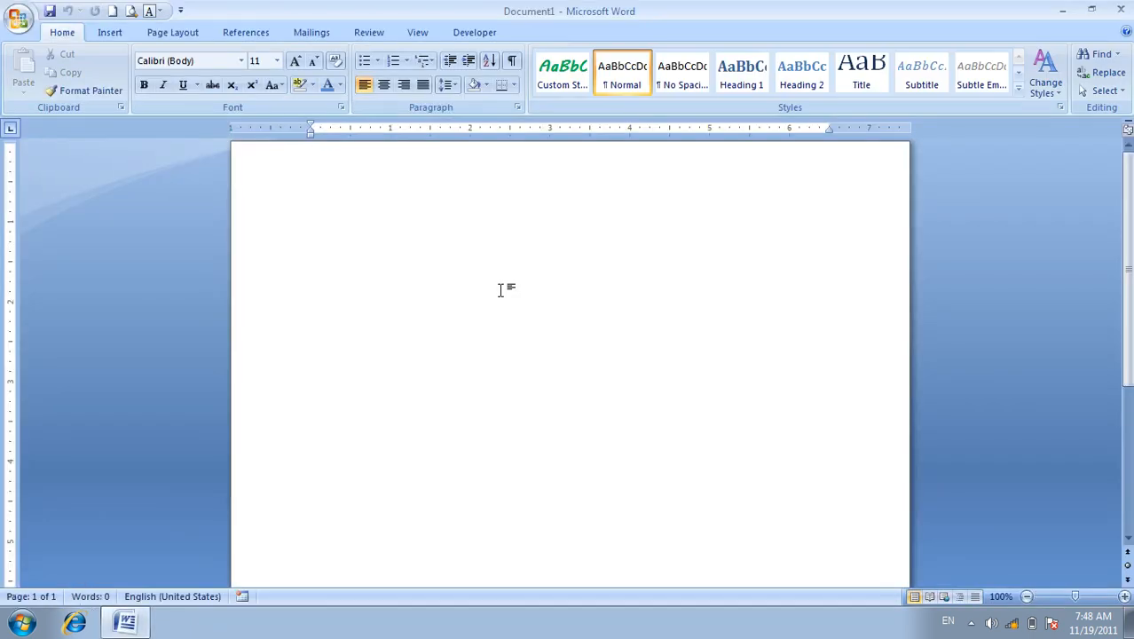
Step: Increase the font size to 31, and write the heading "Task Manager:" followed by a new paragraph
key(ctrl+bracketright)
key(ctrl+bracketright)
key(ctrl+bracketright)
key(ctrl+bracketright)
key(ctrl+bracketright)
key(ctrl+bracketright)
key(ctrl+bracketright)
key(ctrl+bracketright)
key(ctrl+bracketright)
key(ctrl+bracketright)
key(ctrl+bracketright)
key(ctrl+bracketright)
key(ctrl+bracketright)
key(ctrl+bracketright)
key(ctrl+bracketright)
key(ctrl+bracketright)
key(ctrl+bracketright)
key(ctrl+bracketright)
key(ctrl+bracketright)
text(Task Ma)
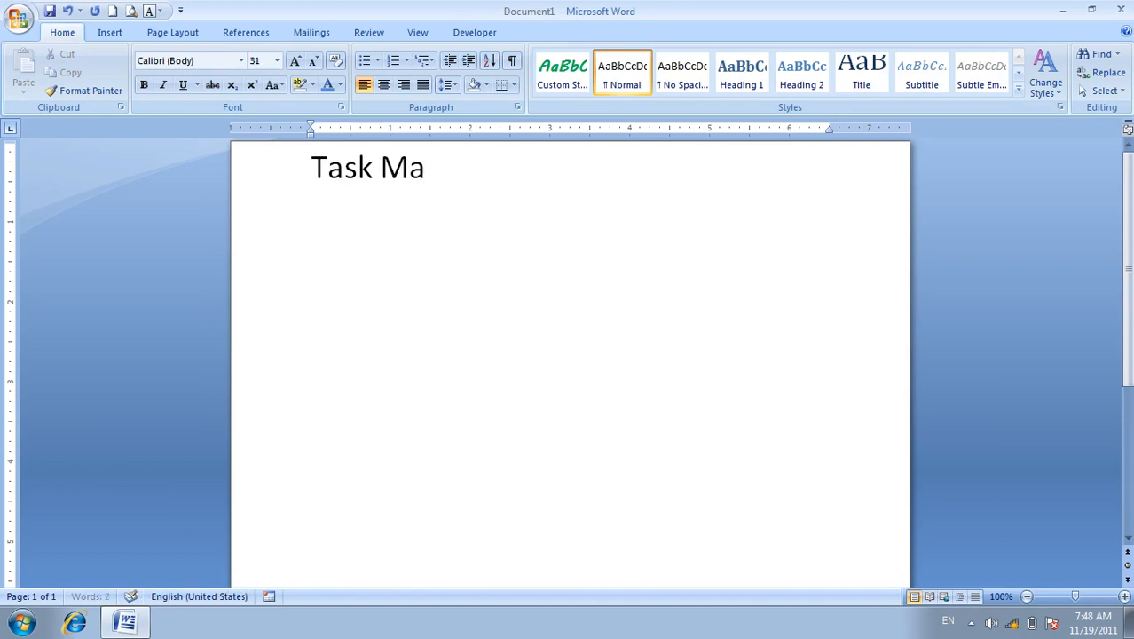
text(nager:)
key(Return)
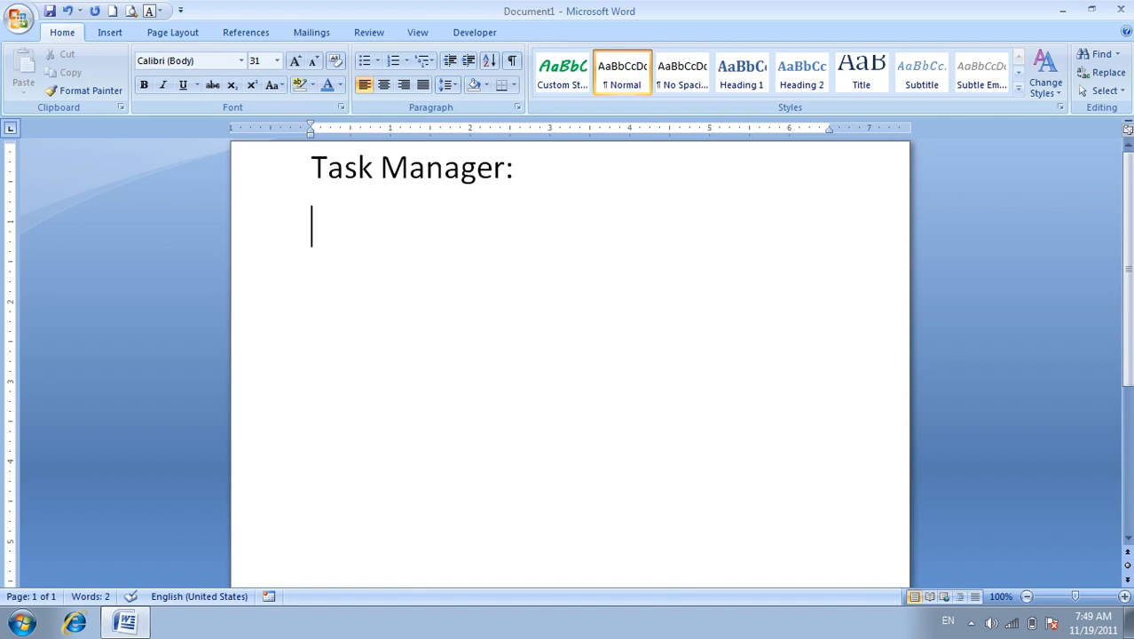
Step: Write the sentence "Task manager is the heart of computer." below the heading, correcting typing mistakes
text(Task managerr is the)
click(502, 228)
text(h)
key(BackSpace)
click(639, 234)
text(heart of computer)
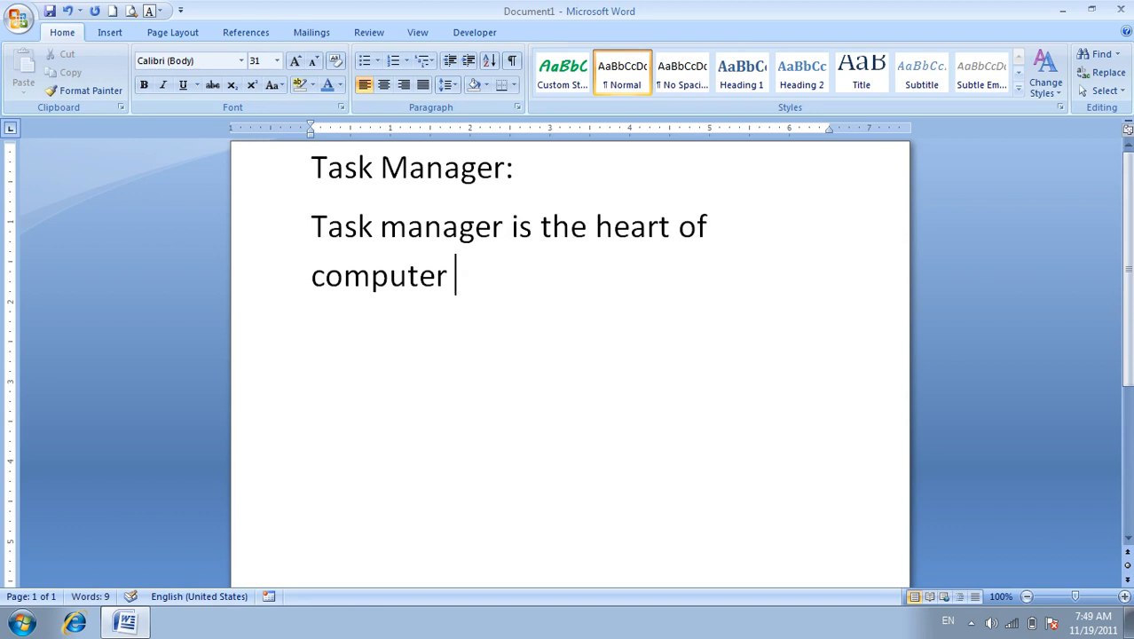
key(BackSpace)
text(.)
Step: Add the shortcut note "(Ctrl+Shift+Esc)" after the "Task Manager:" heading
click(585, 185)
text(()
text(Cg)
key(BackSpace)
text(trl+Sh9ft)
key(BackSpace)
key(BackSpace)
key(BackSpace)
text(ift+Esc))
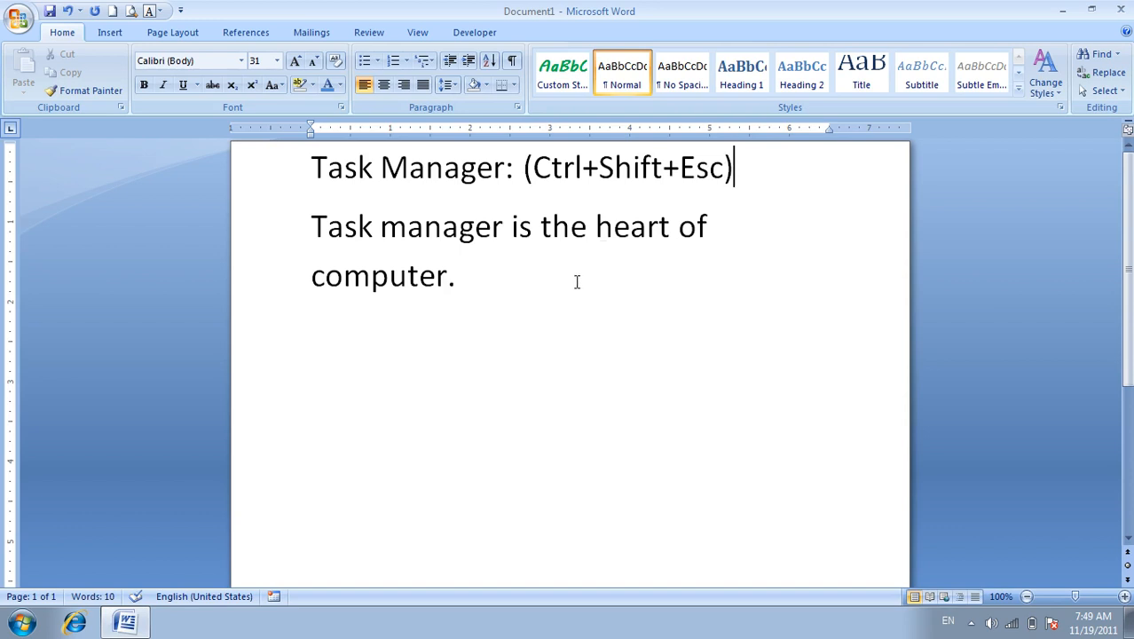
Step: Start Windows Task Manager from the taskbar's options
right_click(736, 624)
click(785, 568)
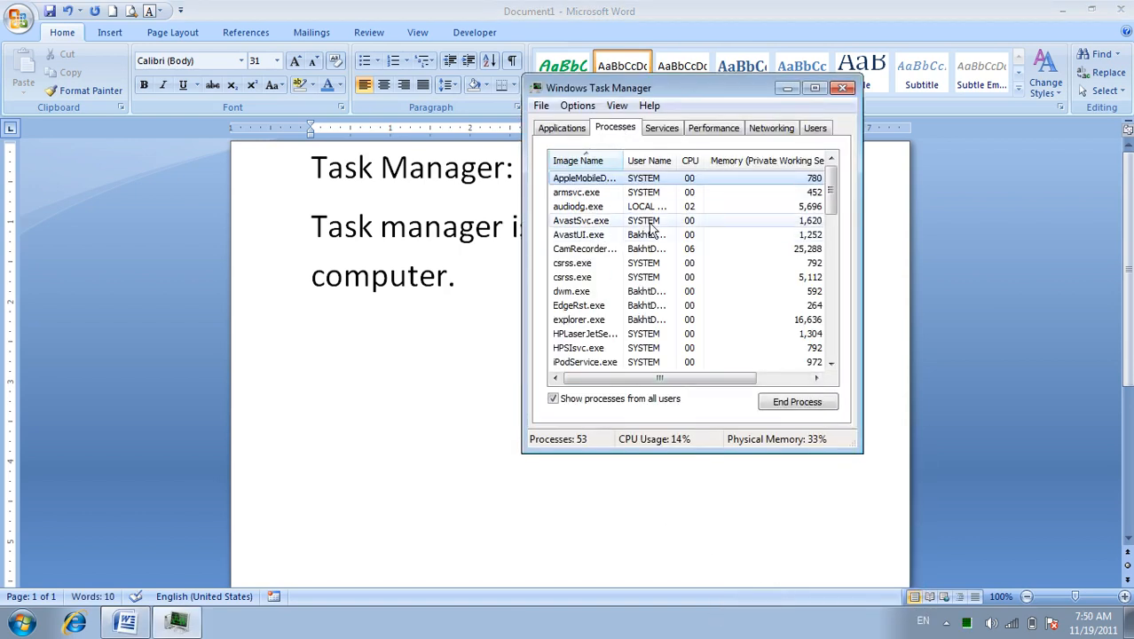
Step: Close Task Manager after looking through its process list, and close Word without saving the document
drag(831, 219, 843, 347)
drag(635, 88, 672, 253)
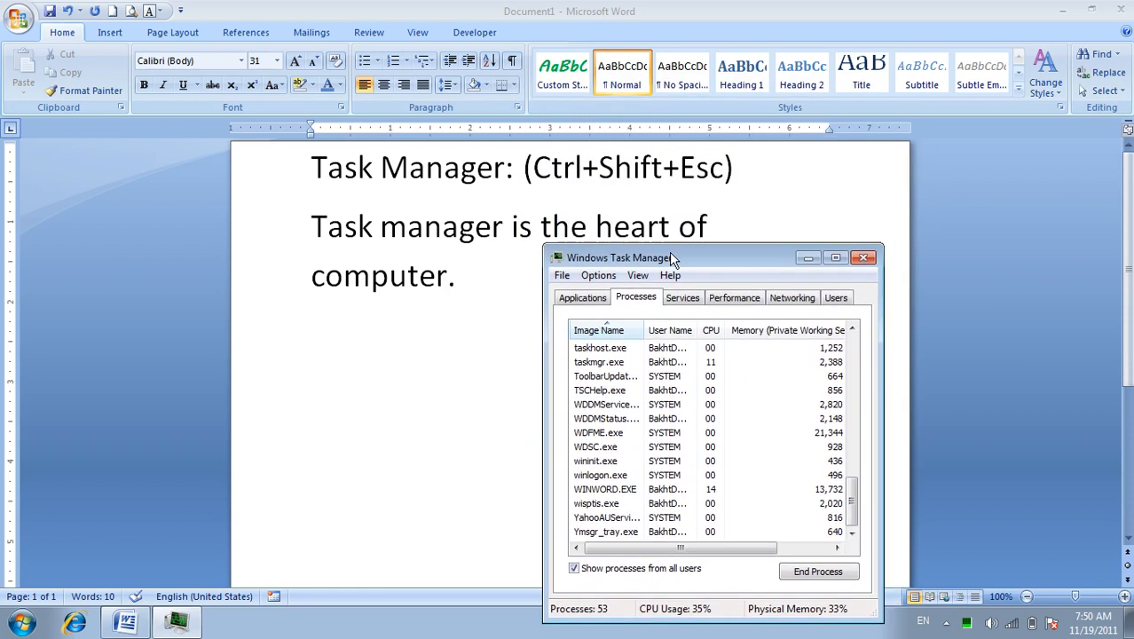
click(864, 259)
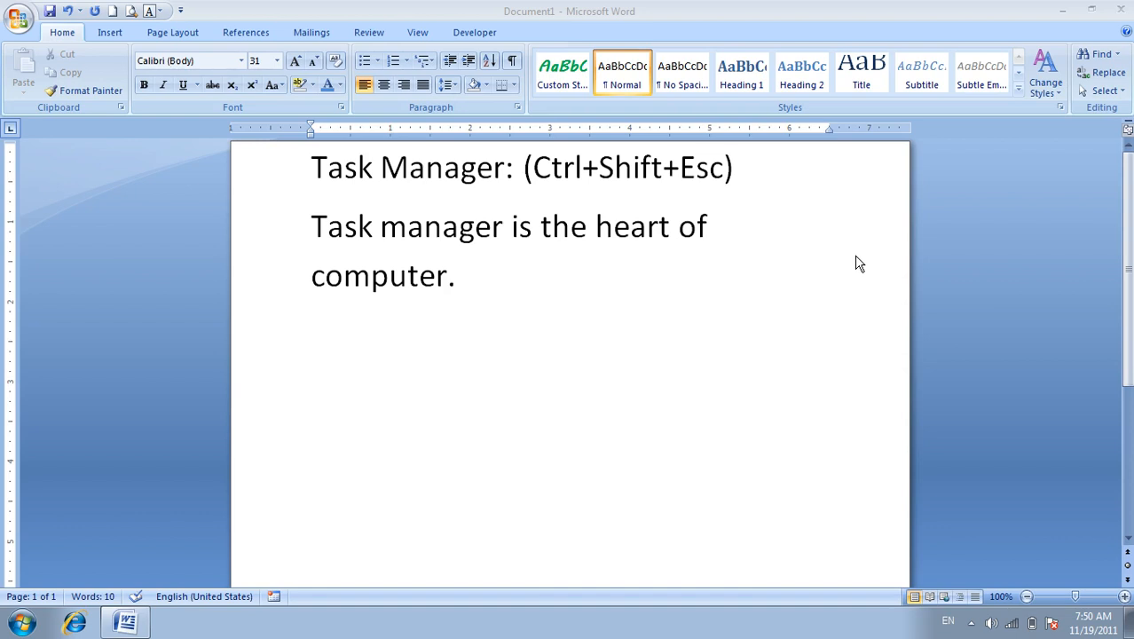
click(1120, 11)
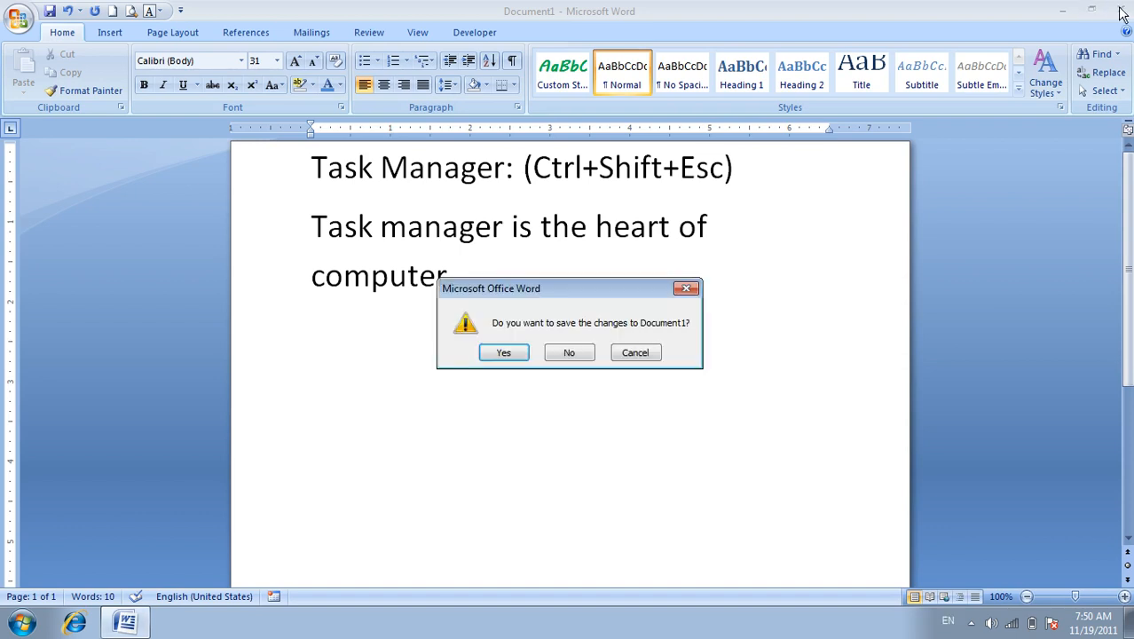
click(567, 352)
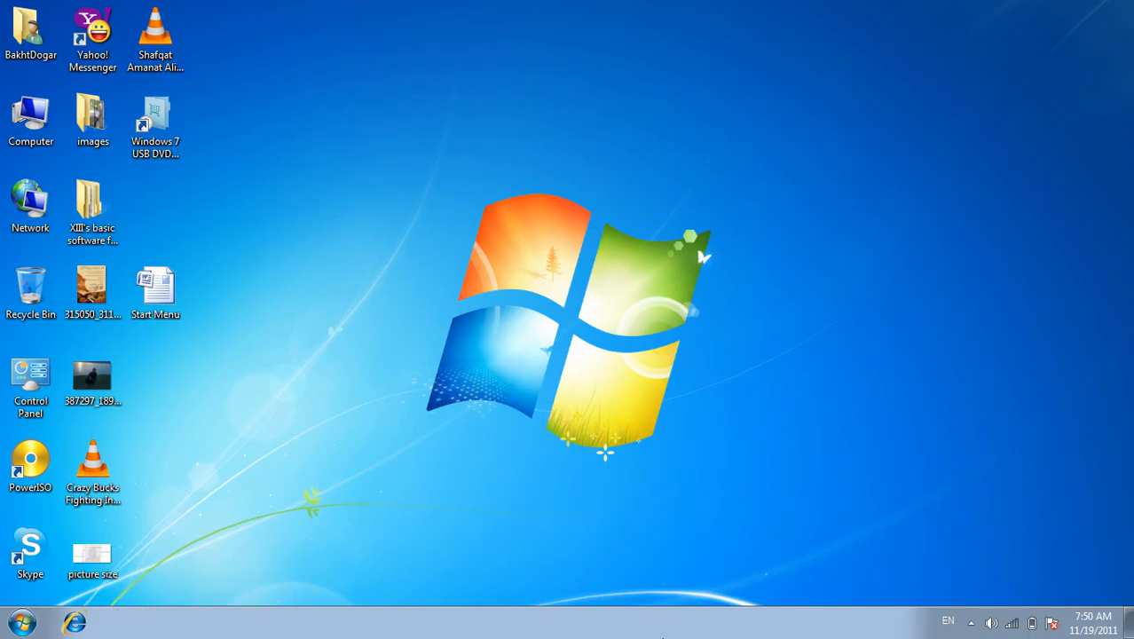
Step: Start Task Manager from the taskbar's options and close it again
right_click(607, 622)
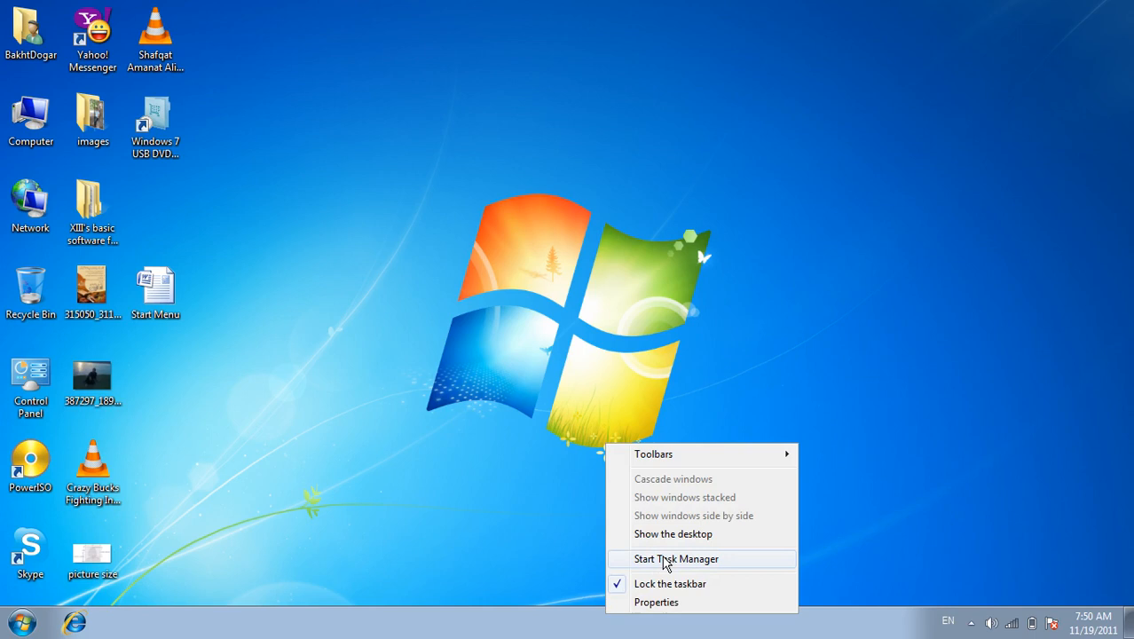
click(664, 559)
click(873, 263)
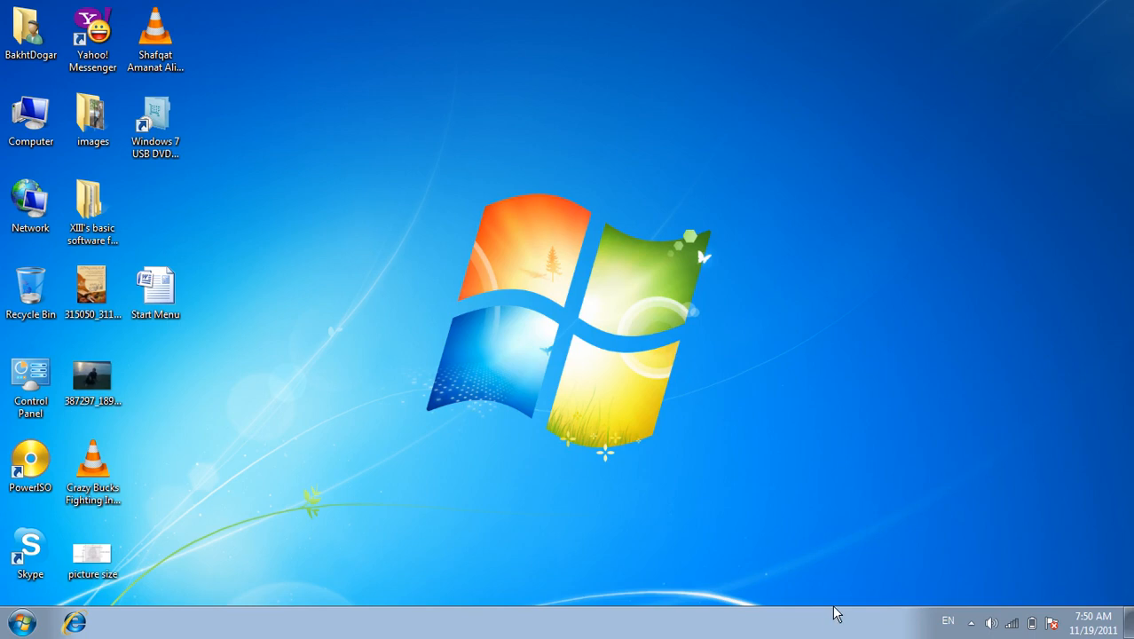
Step: Reopen Task Manager, move its window up to the middle of the desktop, and show the running applications
key(ctrl+shift+Escape)
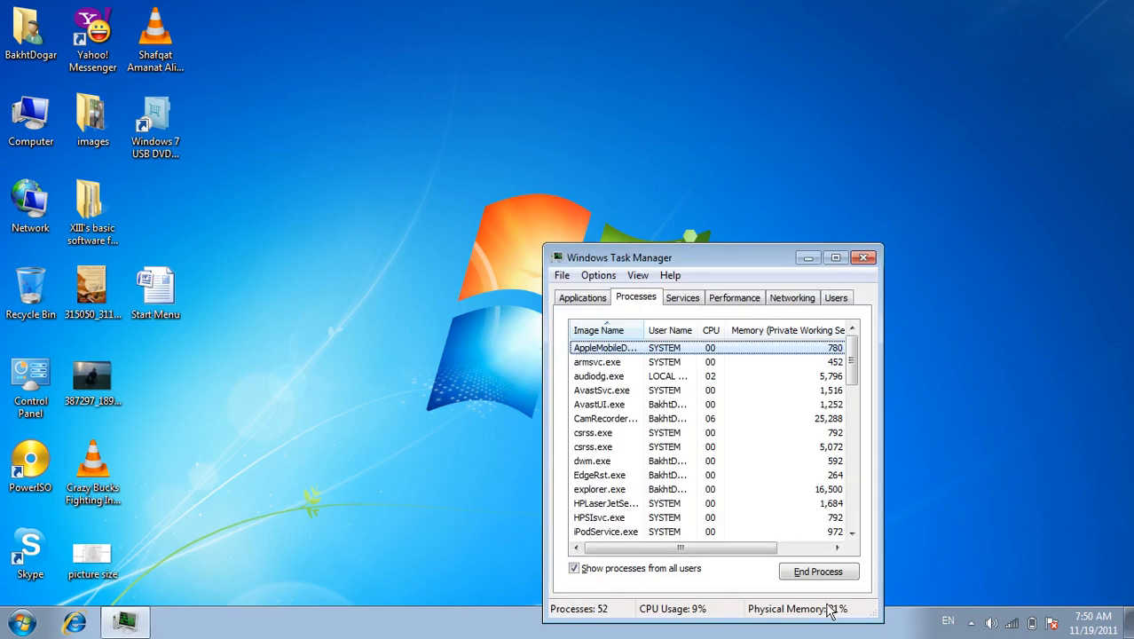
drag(749, 256, 710, 112)
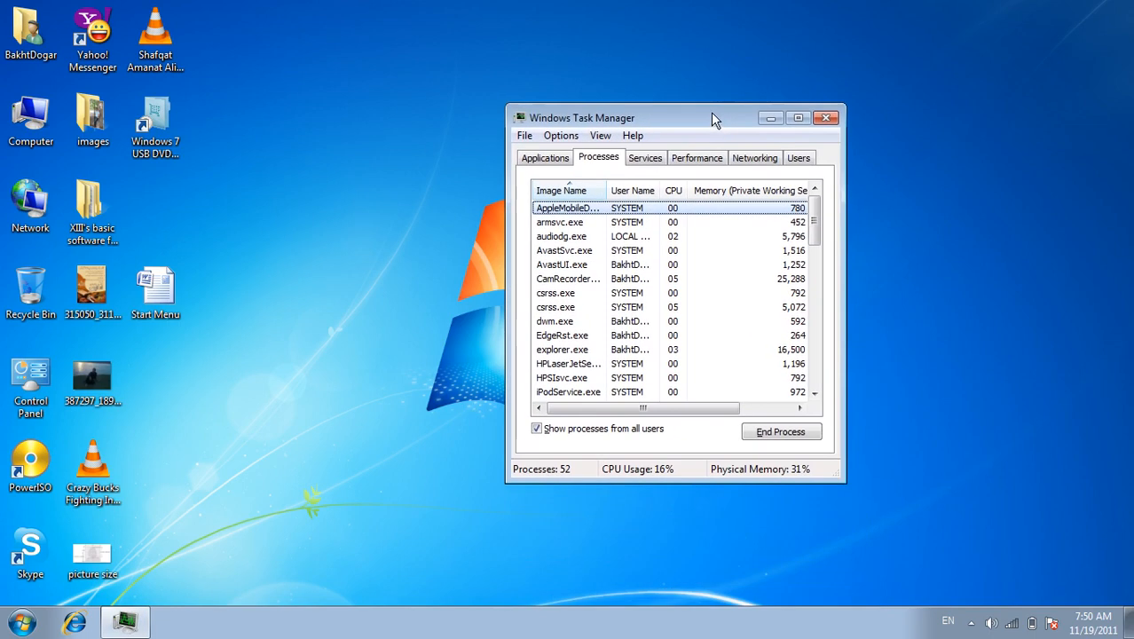
click(528, 157)
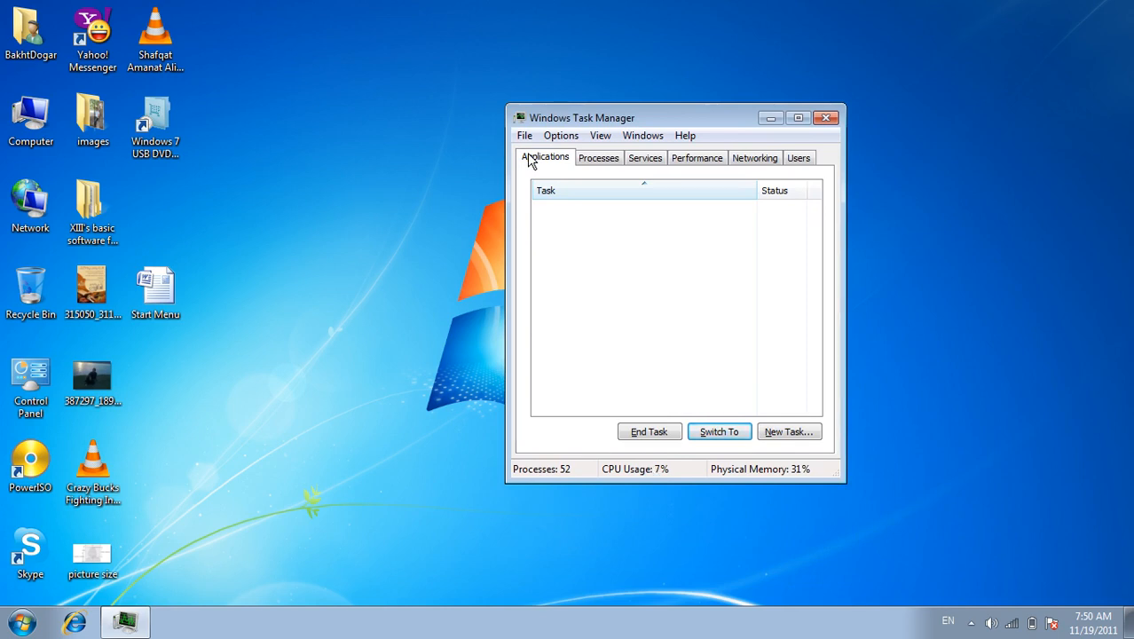
Step: Run "excel" as a new task from Task Manager, and end the Microsoft Excel - Book1 task
click(798, 434)
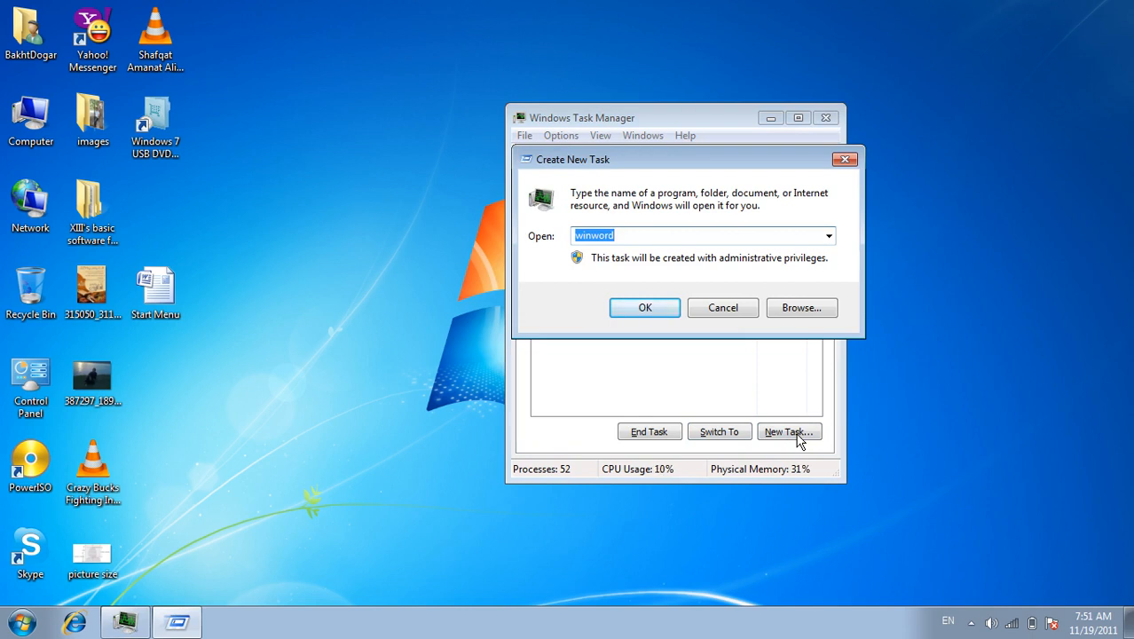
text(ex)
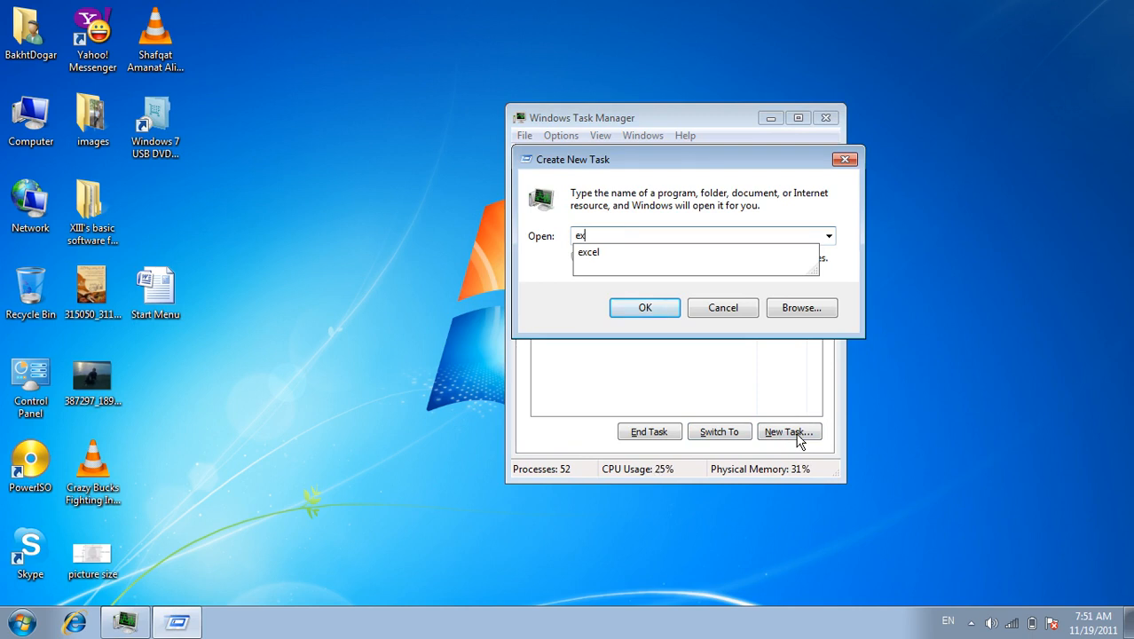
text(cel)
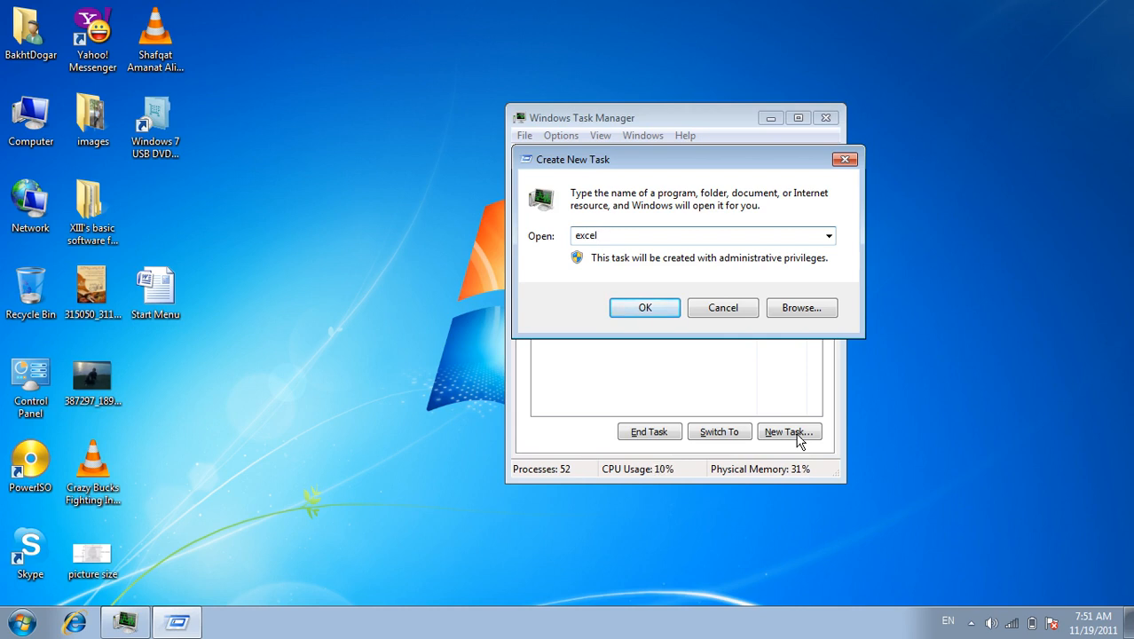
click(635, 308)
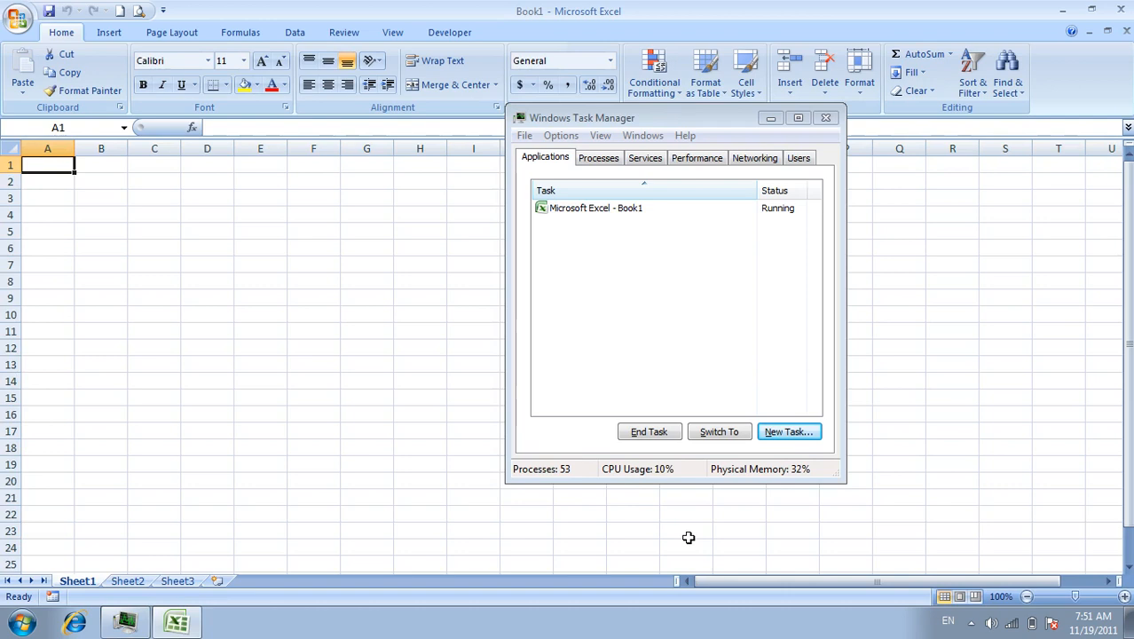
click(612, 209)
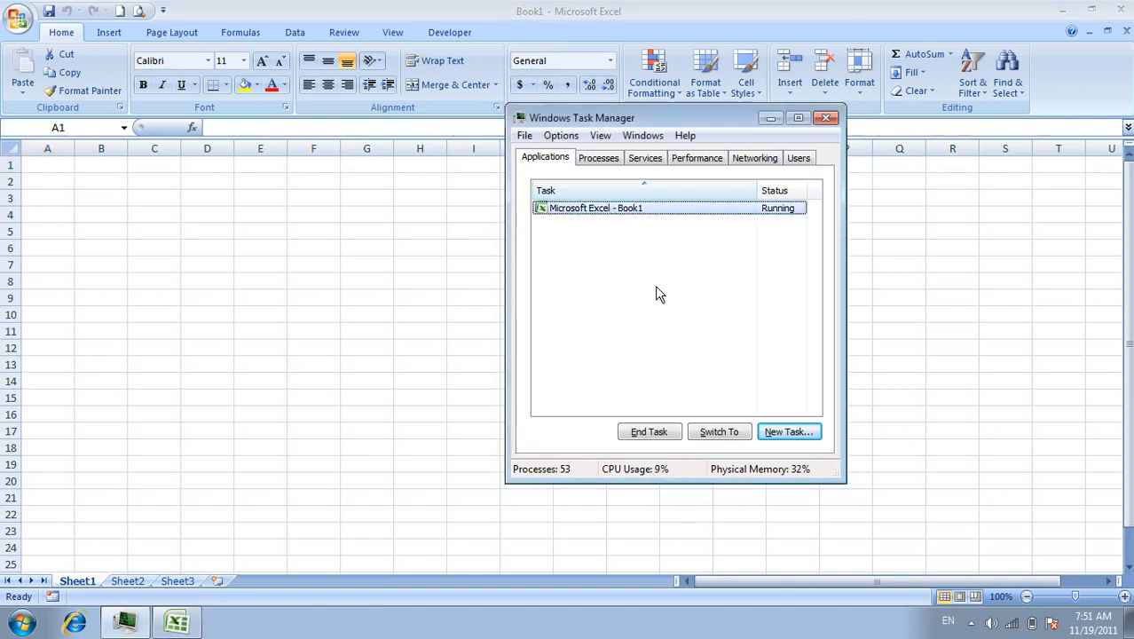
click(634, 435)
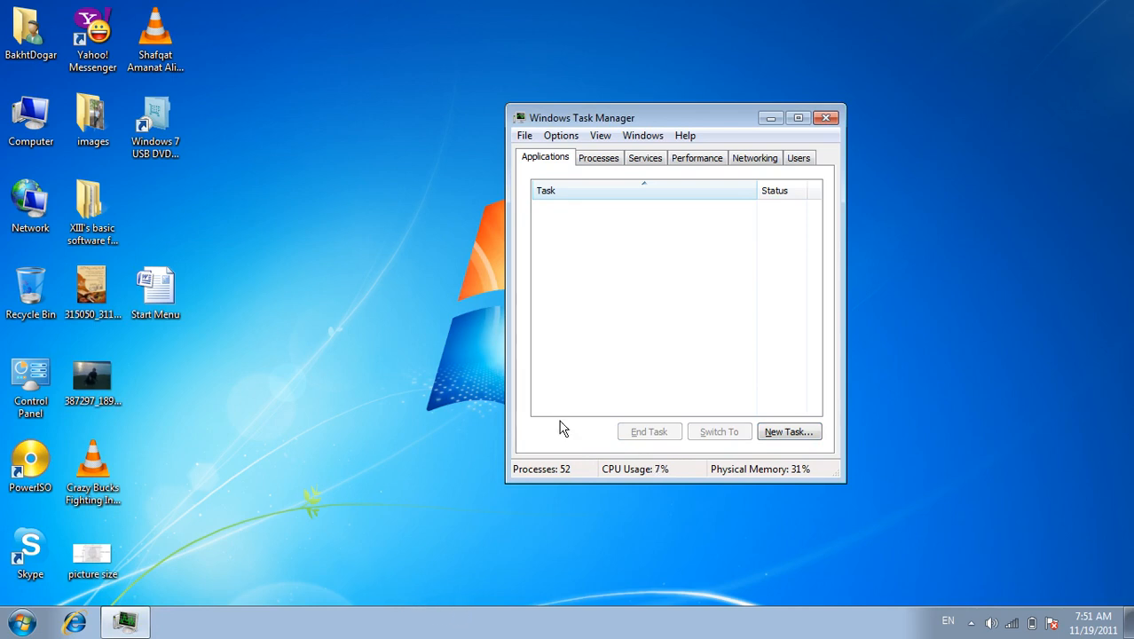
Step: Run Excel once more as a new task and end it again from the applications list
click(802, 435)
click(656, 316)
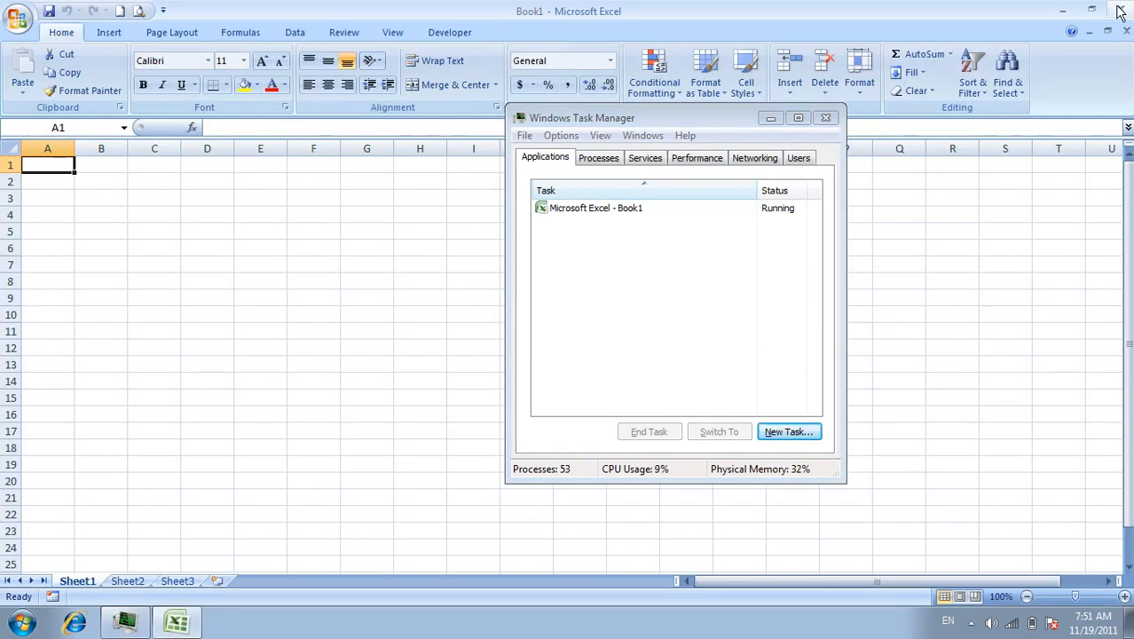
click(601, 211)
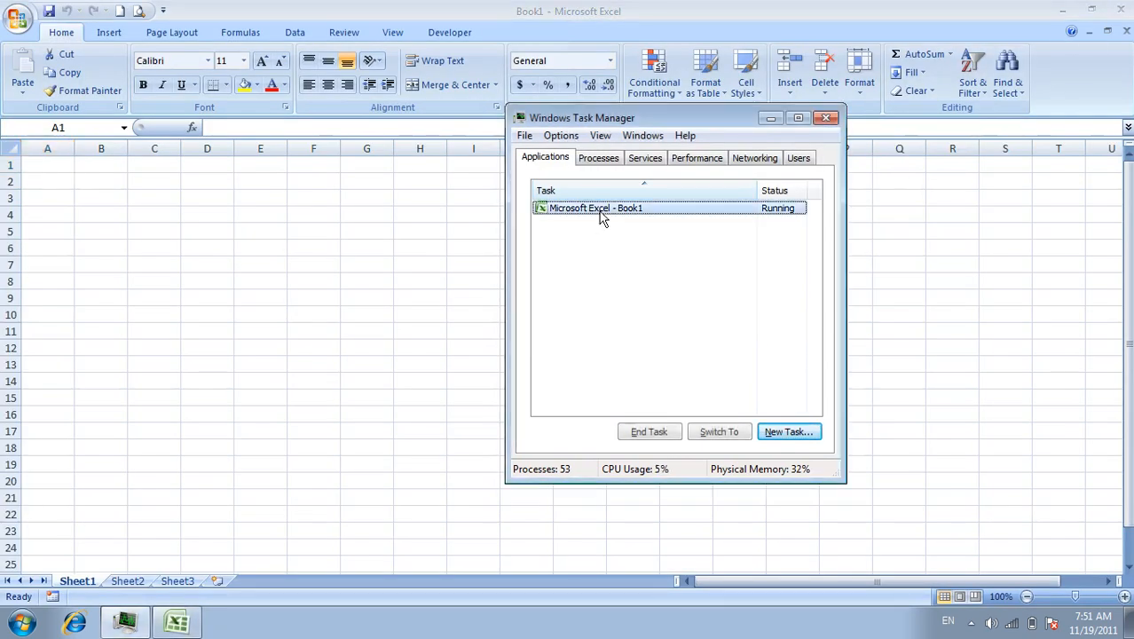
click(648, 433)
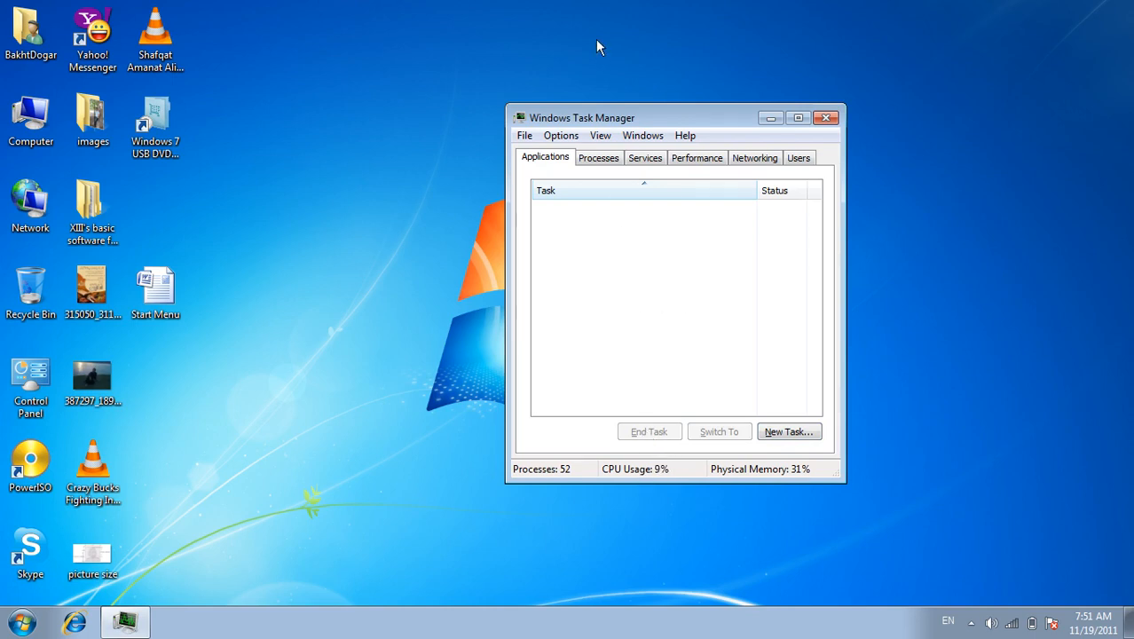
Step: End the explorer.exe process, confirm ending it, and close Task Manager
click(602, 160)
click(626, 350)
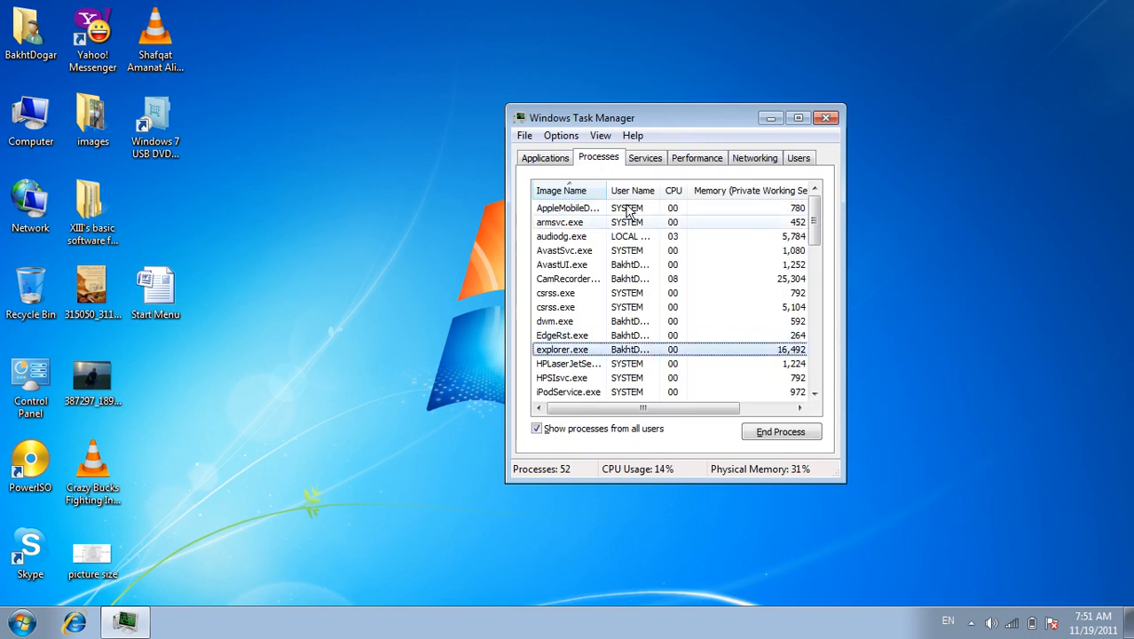
click(768, 432)
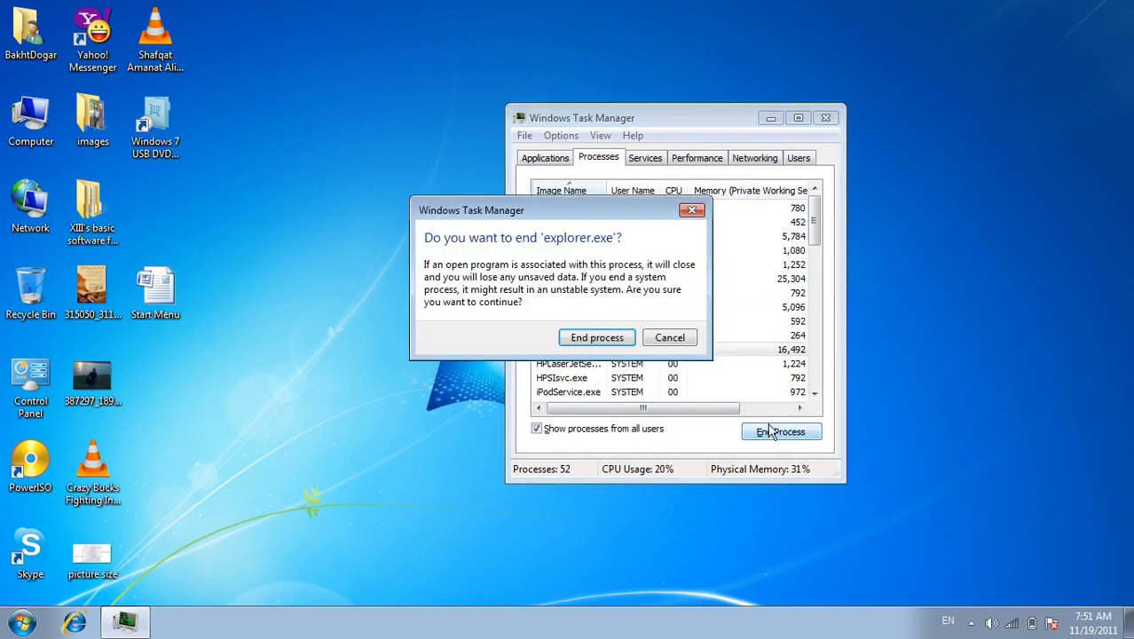
click(603, 338)
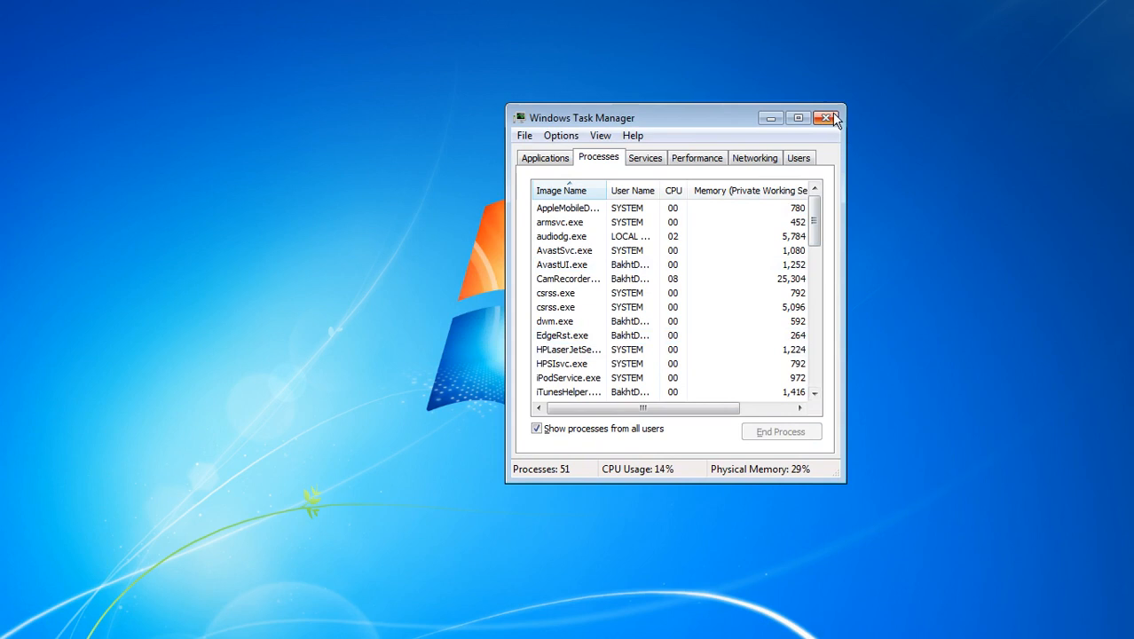
click(825, 117)
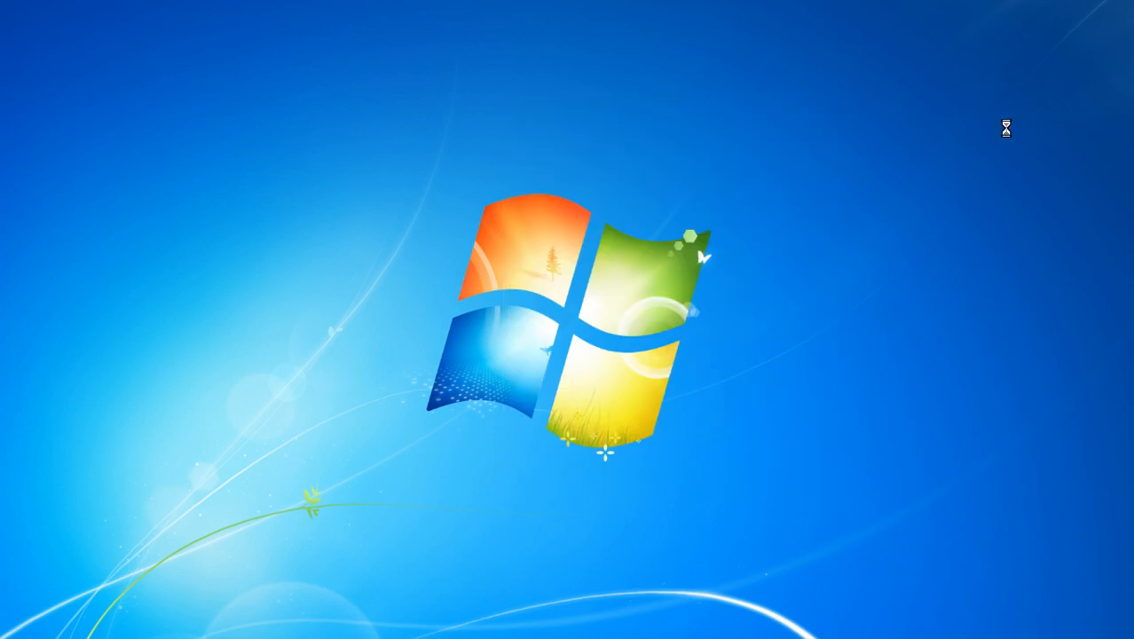
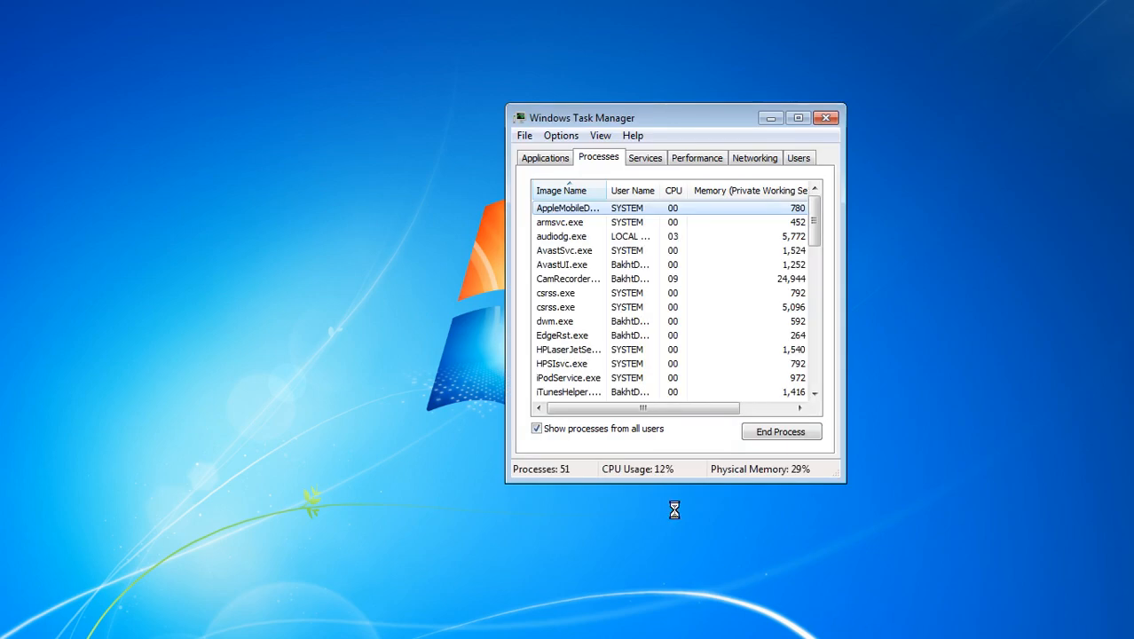
Step: Run "explorer" as a new task to restart the desktop shell, and move Task Manager away from the desktop icons
click(548, 171)
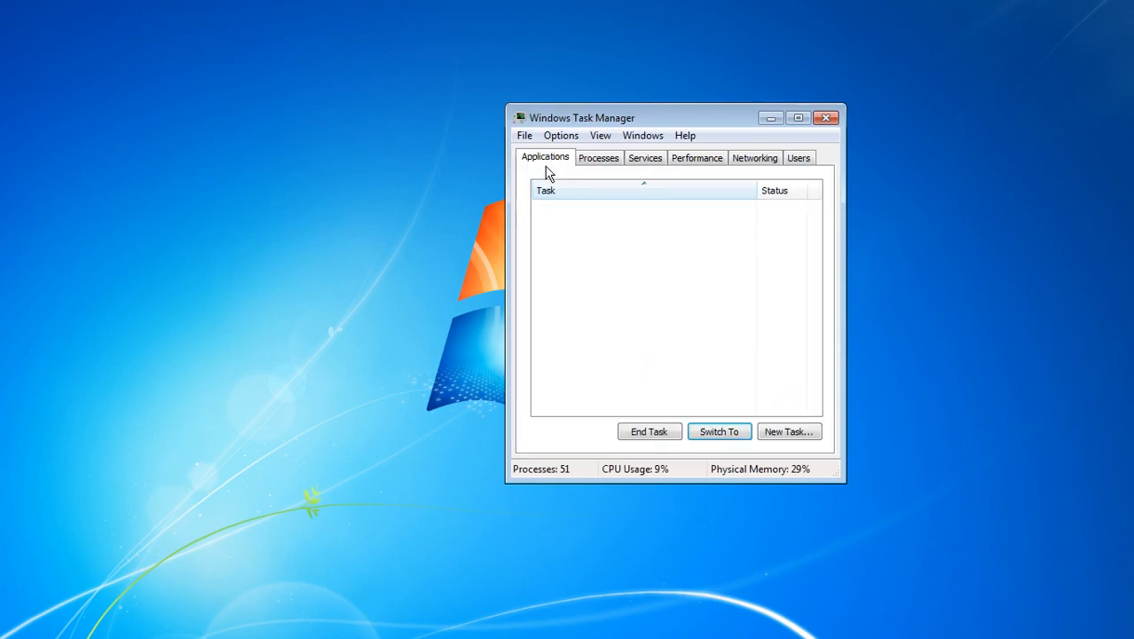
click(814, 433)
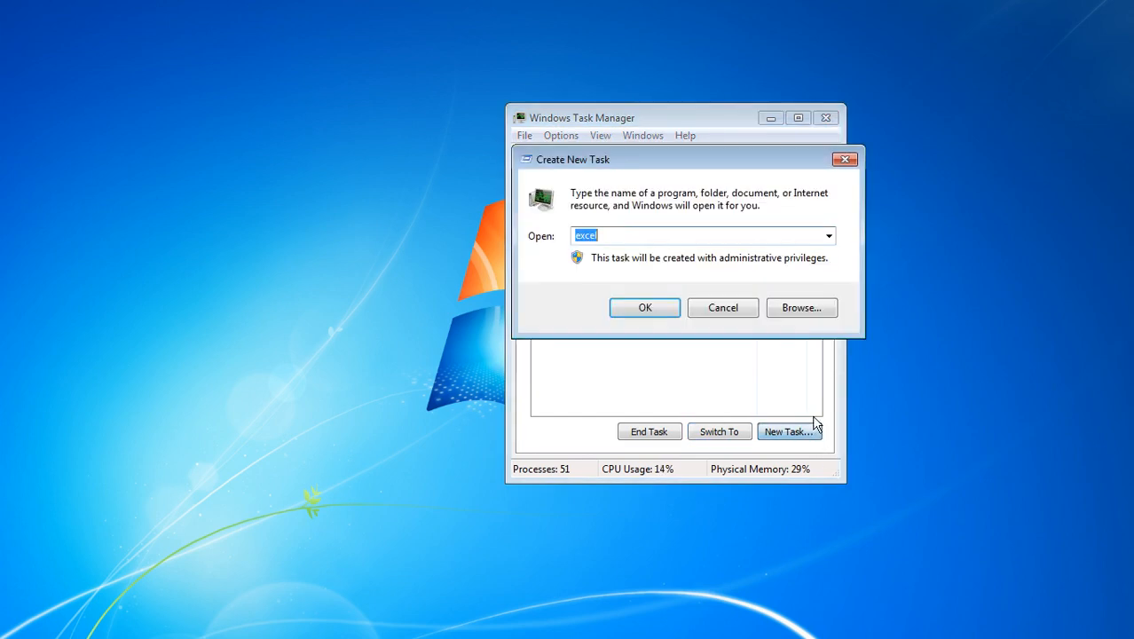
text(e)
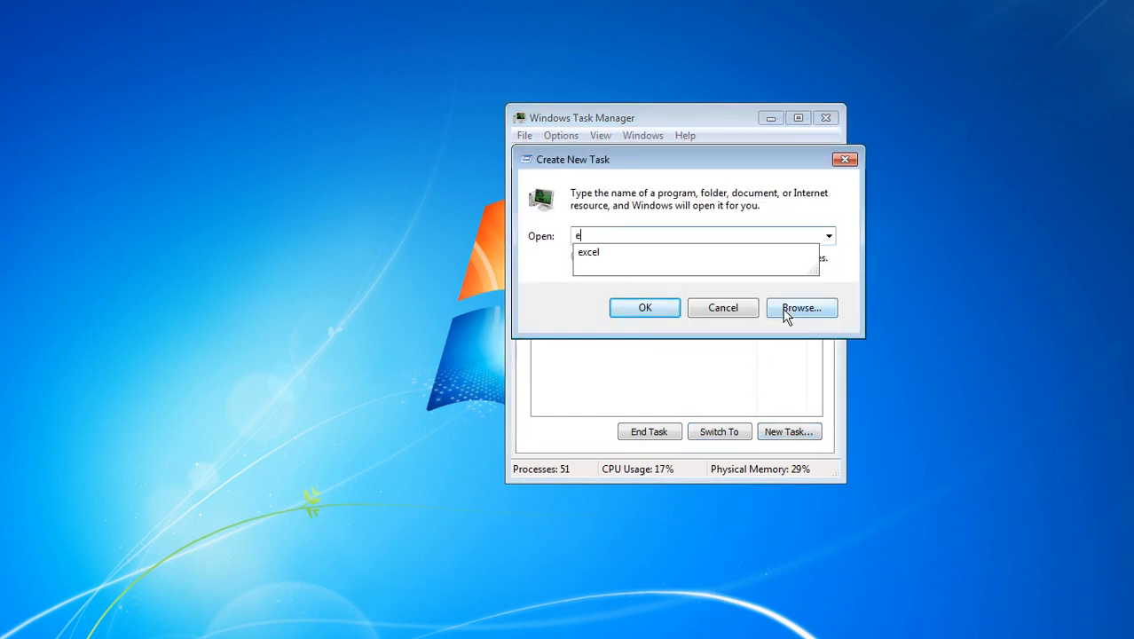
text(xplorer)
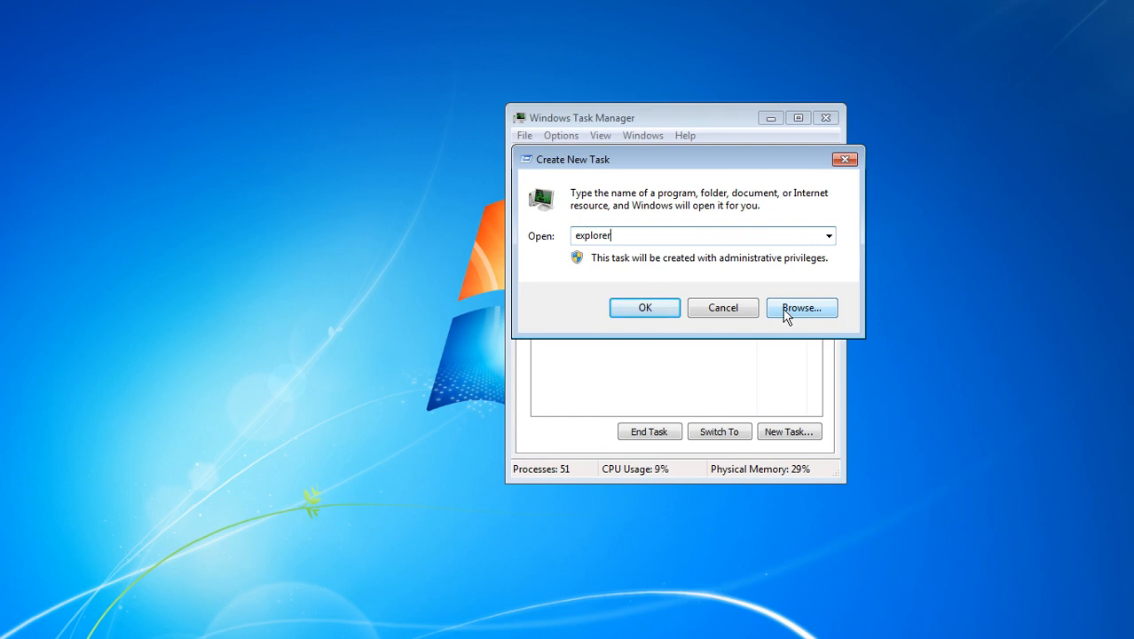
click(640, 307)
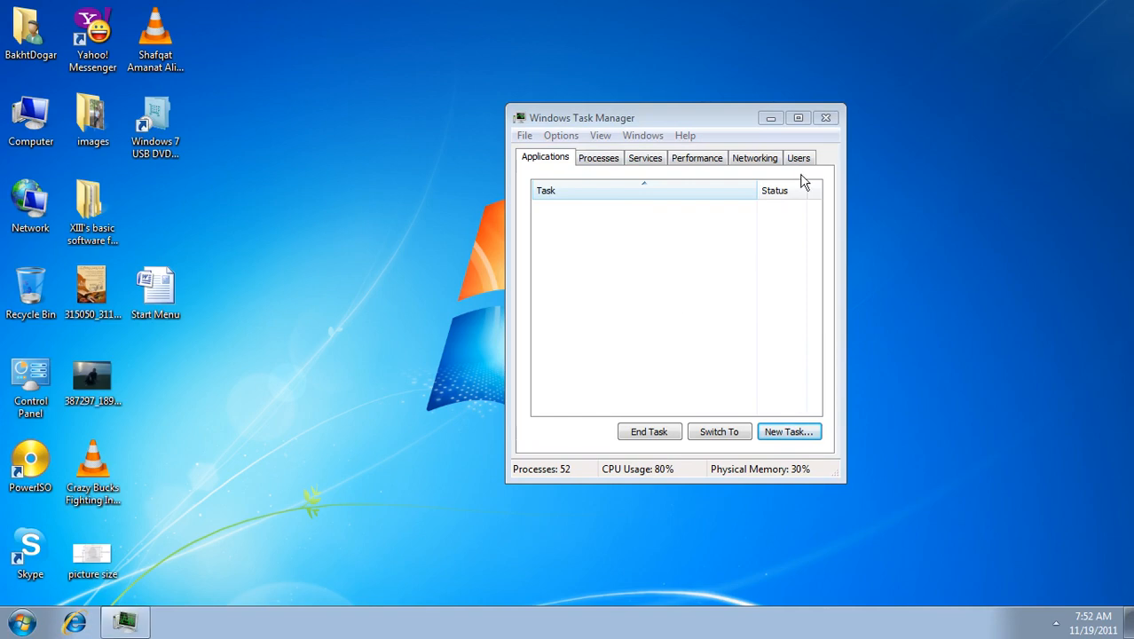
drag(735, 122, 835, 118)
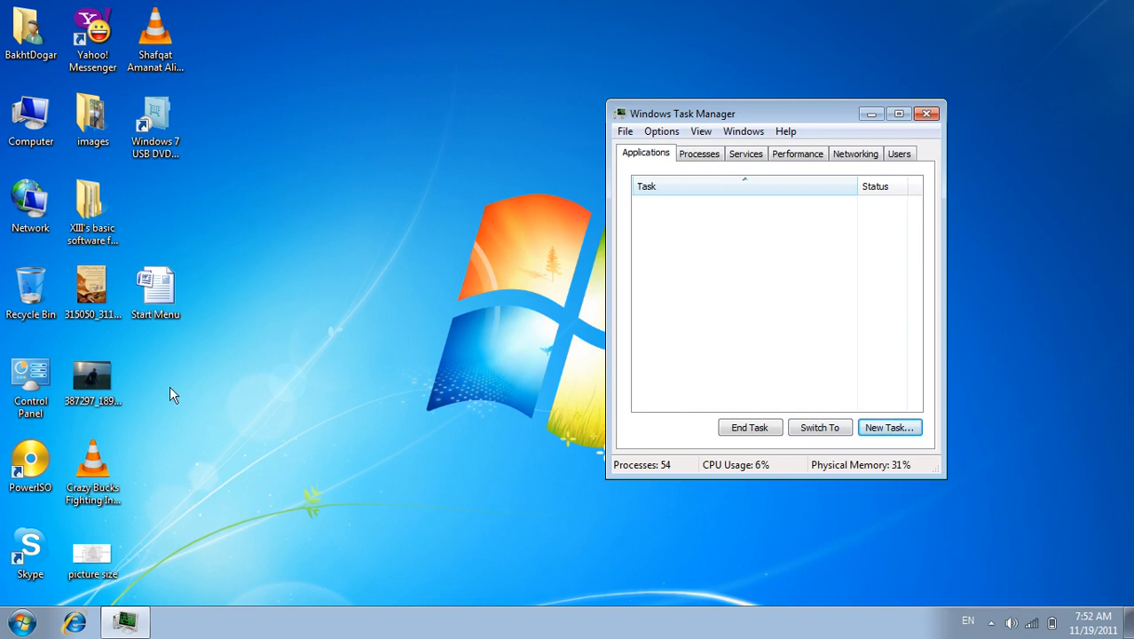
Step: Open the Computer window from the desktop and the Documents library from the Start menu
click(43, 130)
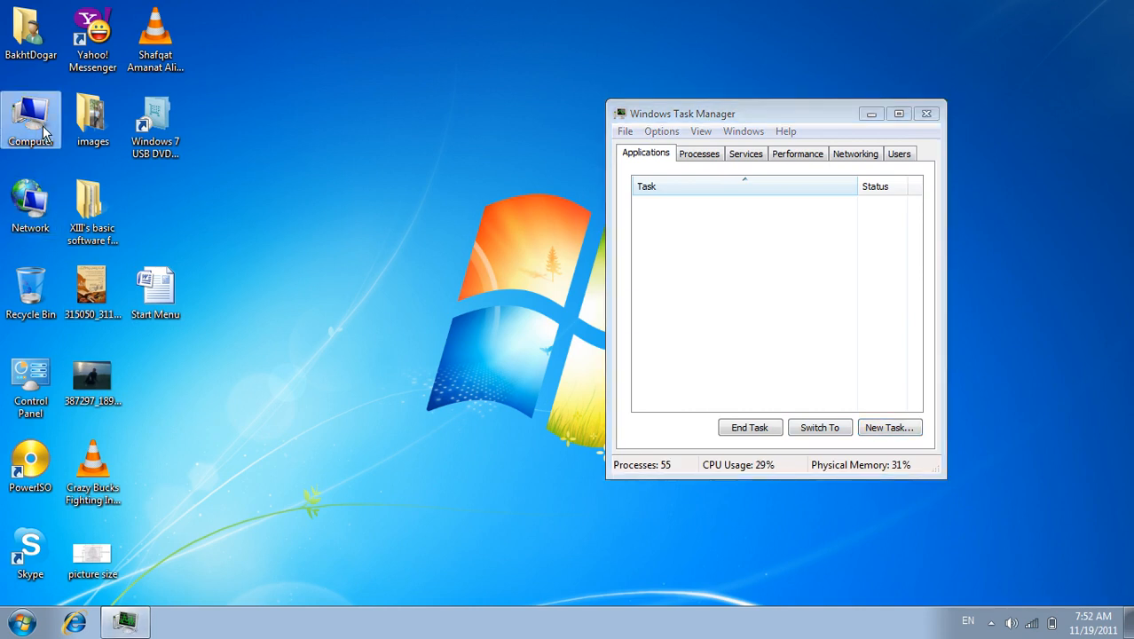
double_click(42, 130)
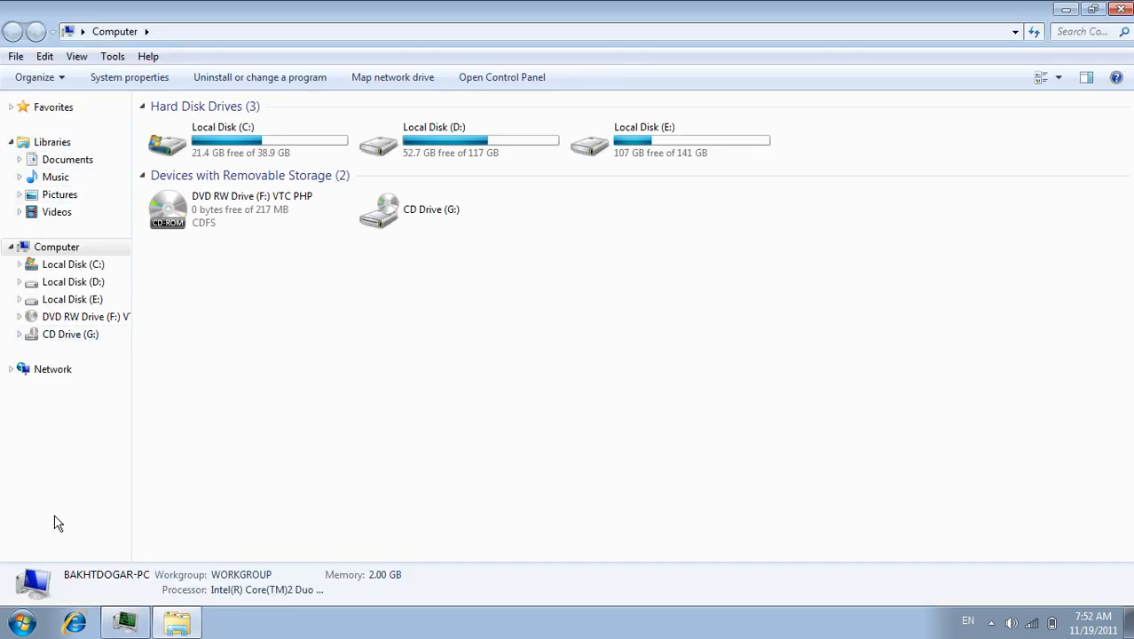
click(22, 623)
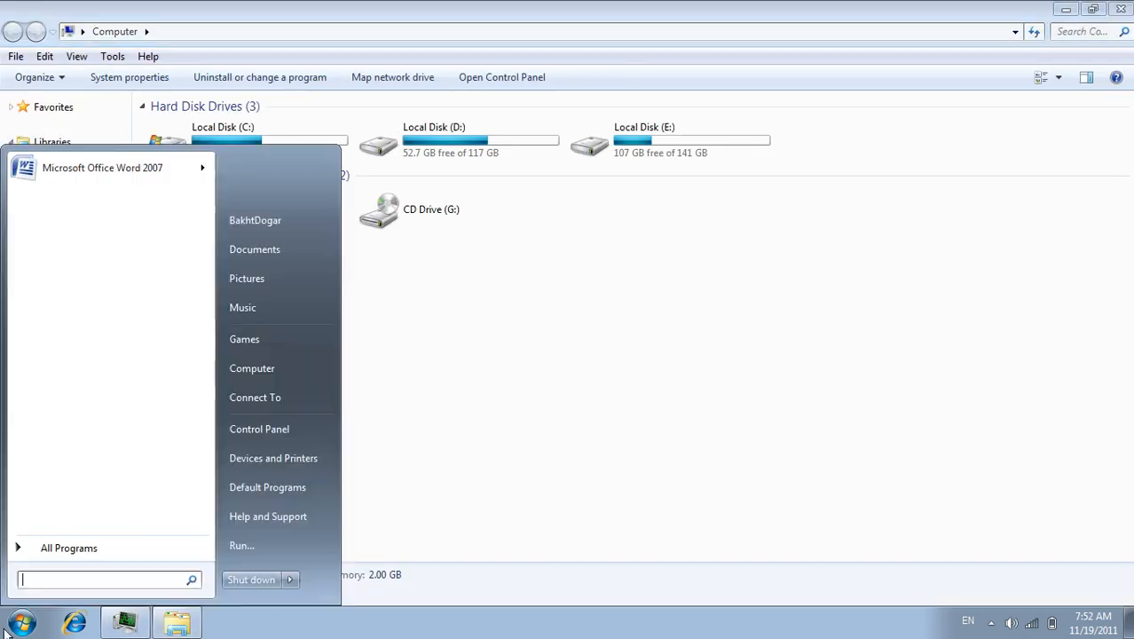
click(266, 258)
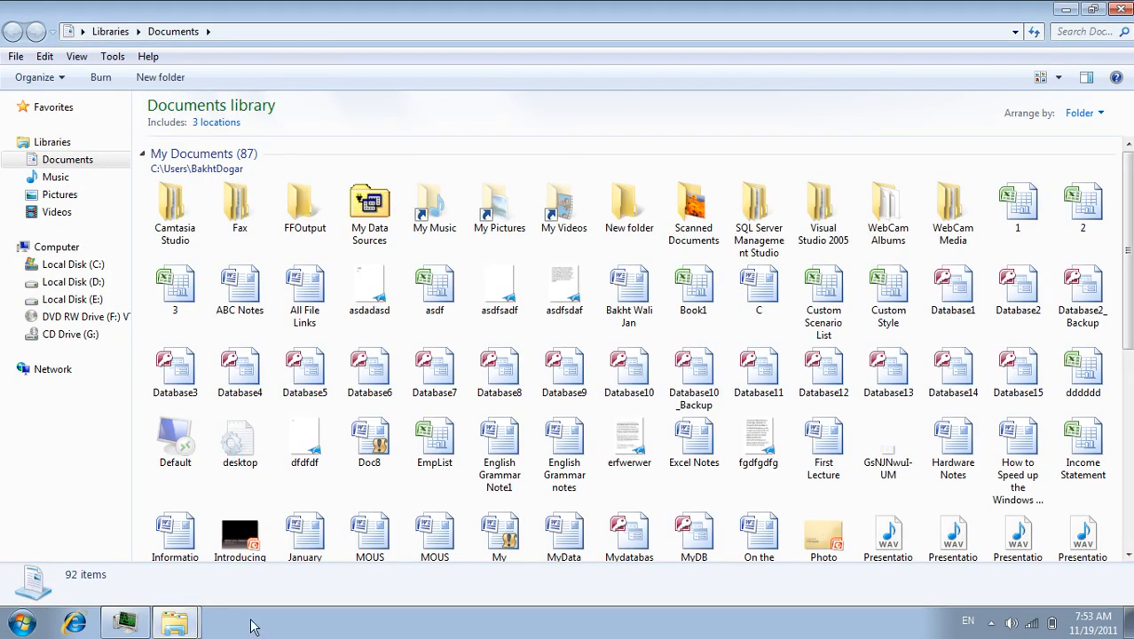
Step: Switch to the Computer window through Task Manager, and alternate between the Documents and Computer windows
click(128, 623)
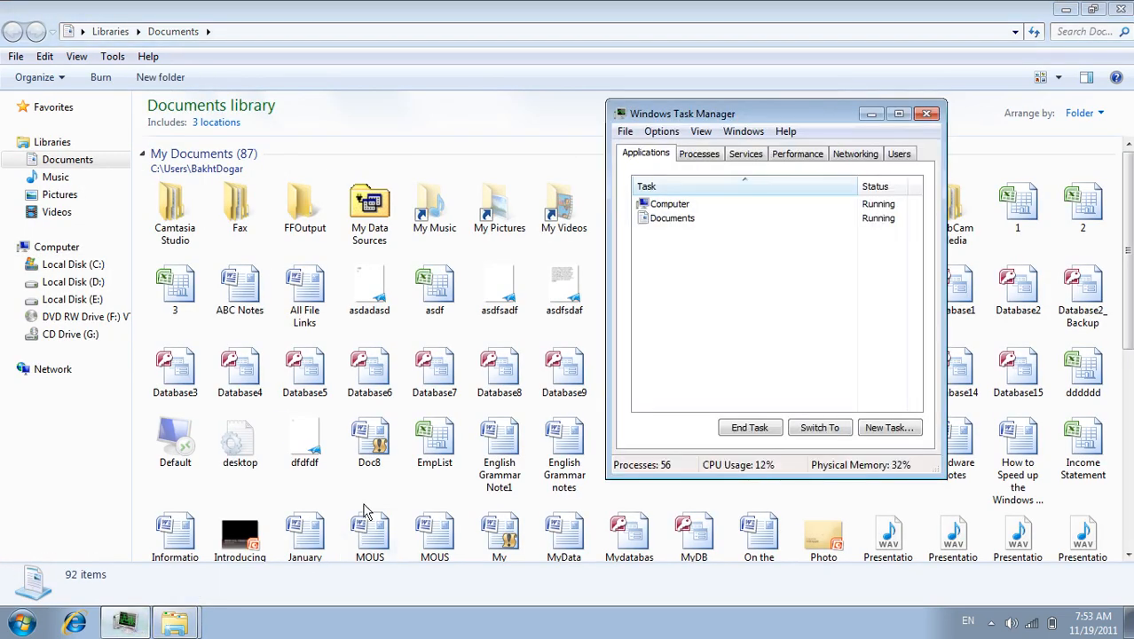
click(679, 205)
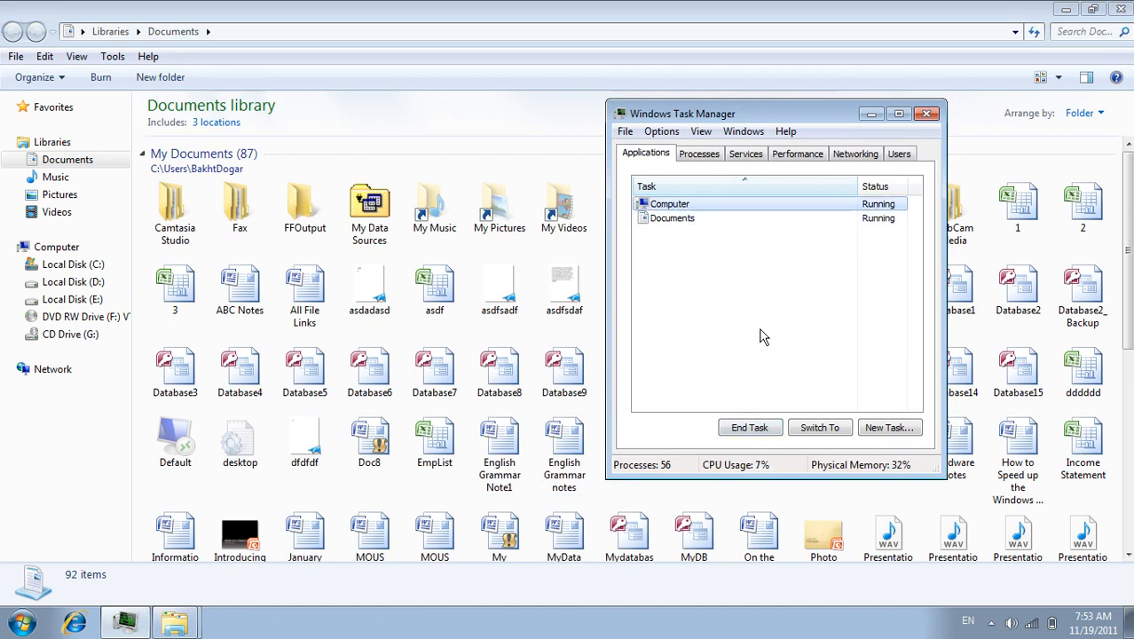
click(819, 428)
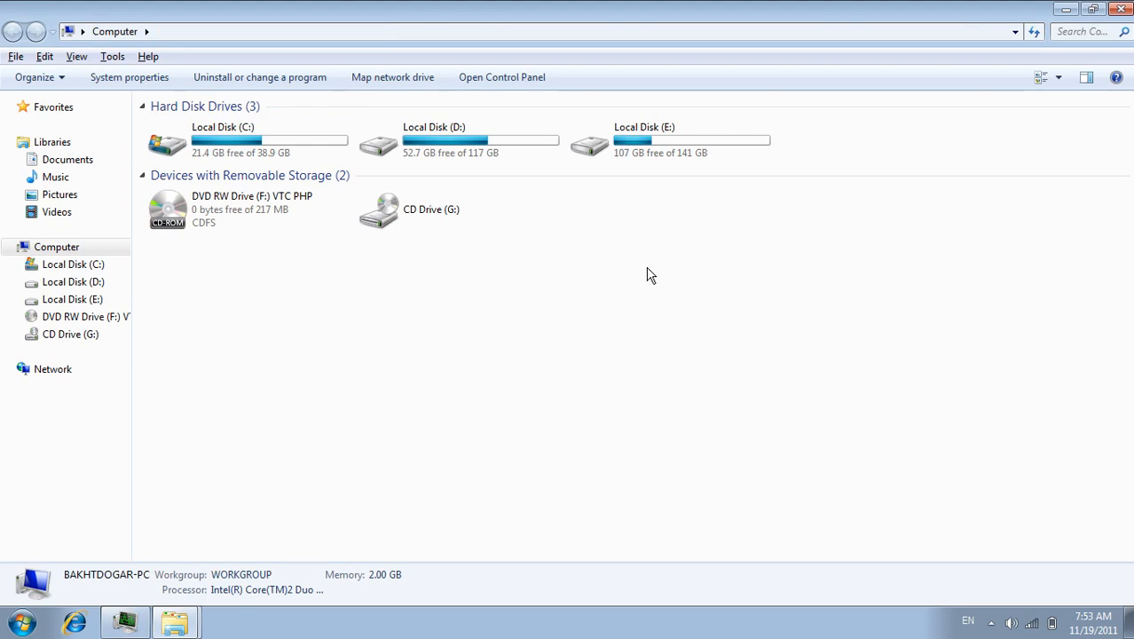
key(alt+Tab)
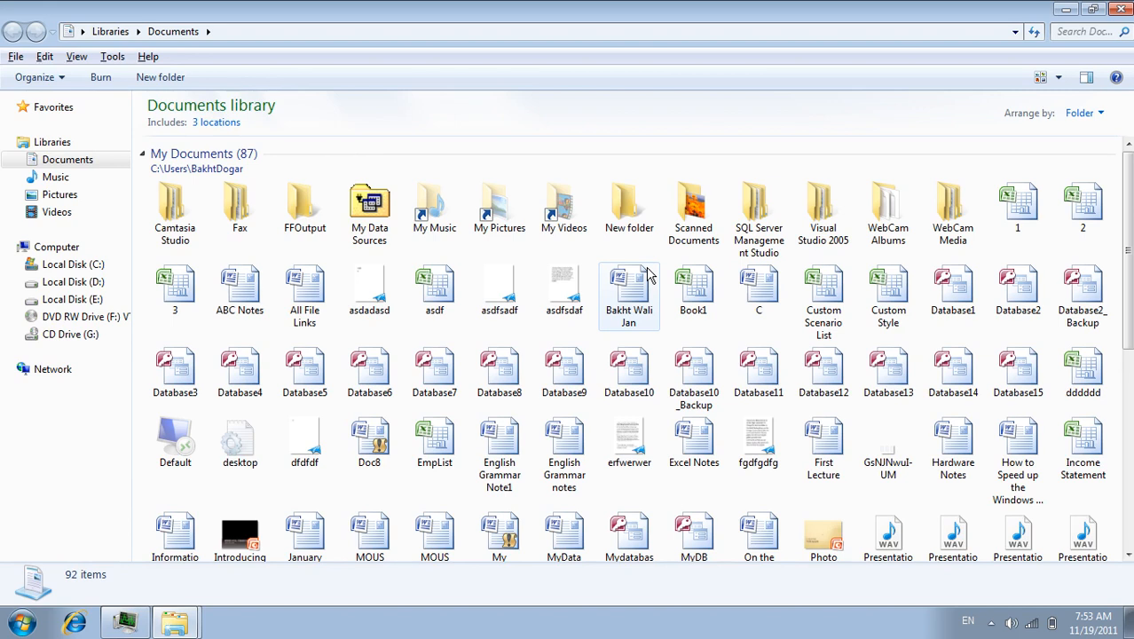
key(alt+Tab)
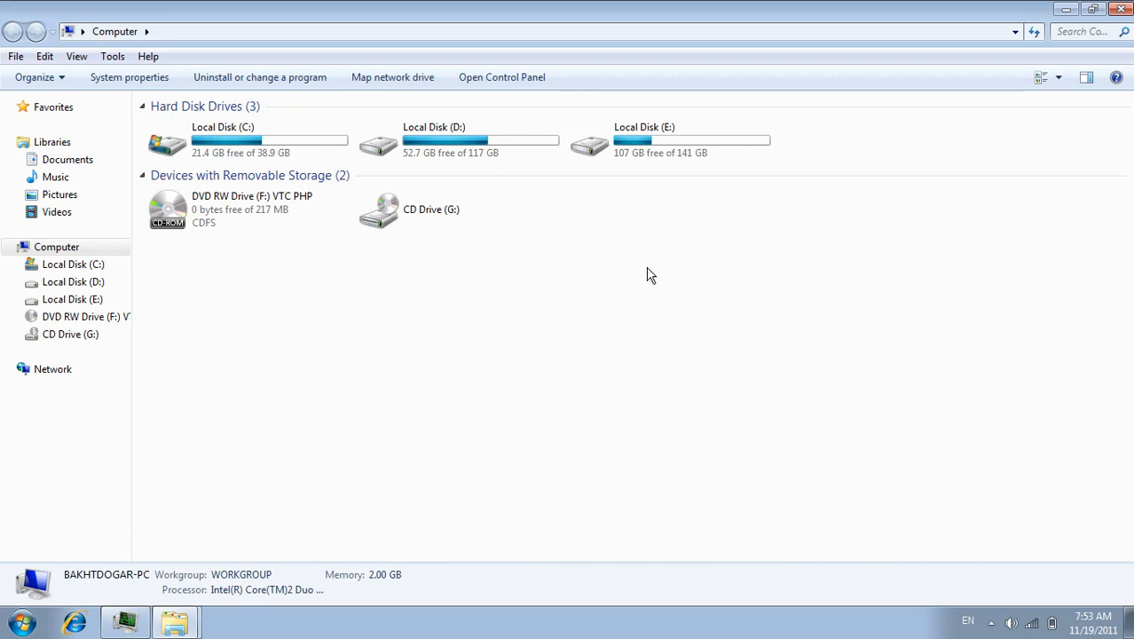
Step: Launch Microsoft Office Word 2007 and Microsoft Excel
key(super)
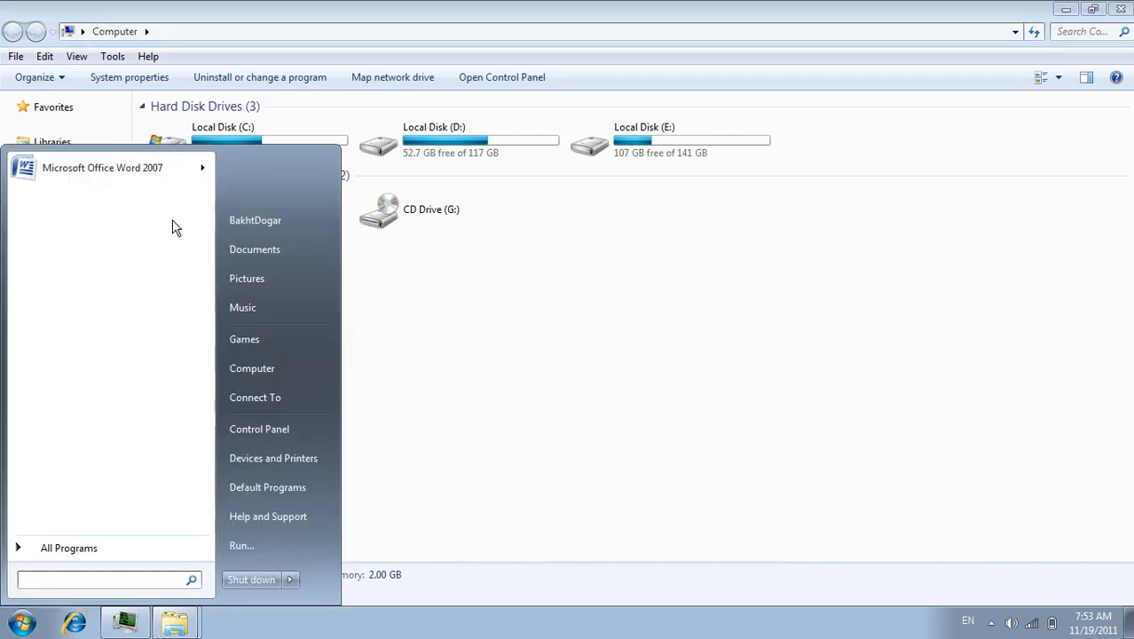
click(142, 167)
key(super)
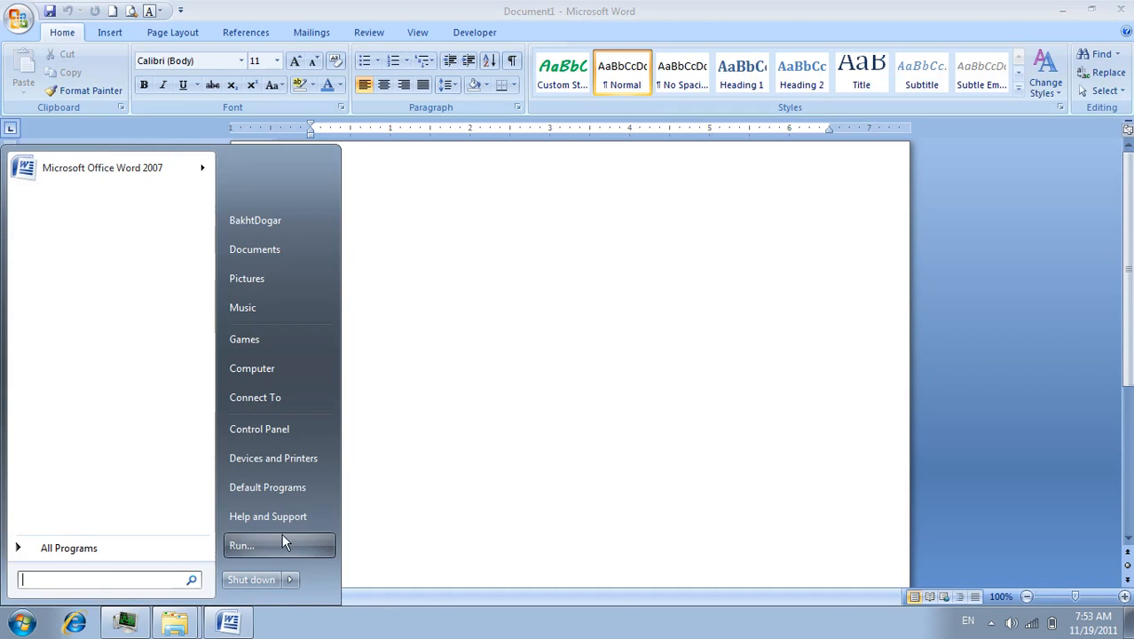
click(226, 548)
click(140, 568)
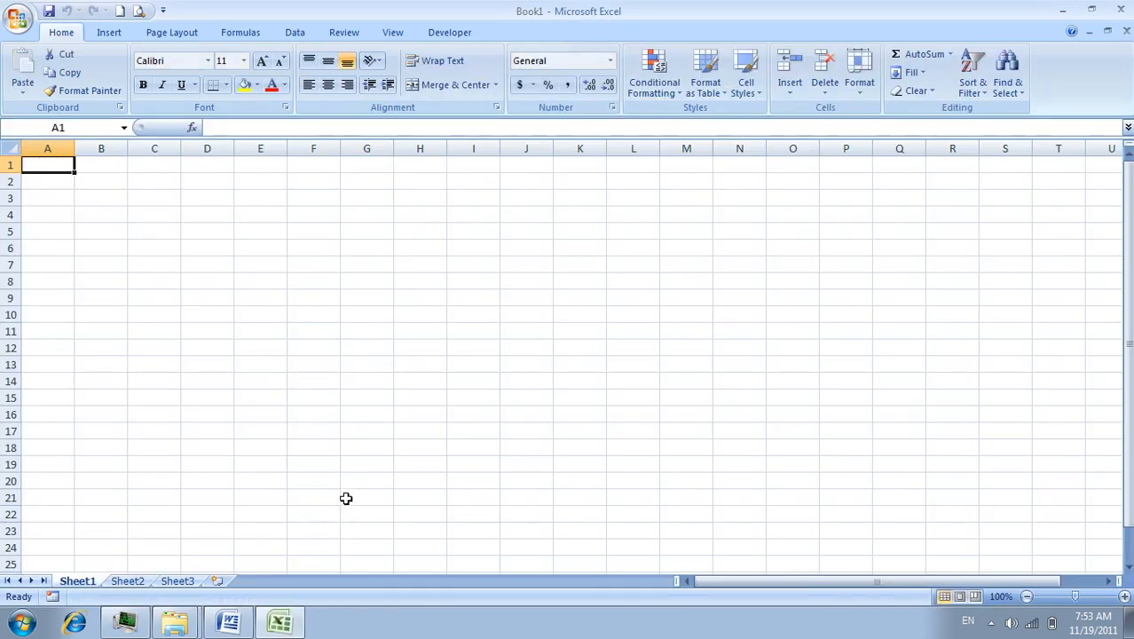
Step: Switch from Excel to the Word document, show the desktop, and bring Word back to the front
key(alt+Tab)
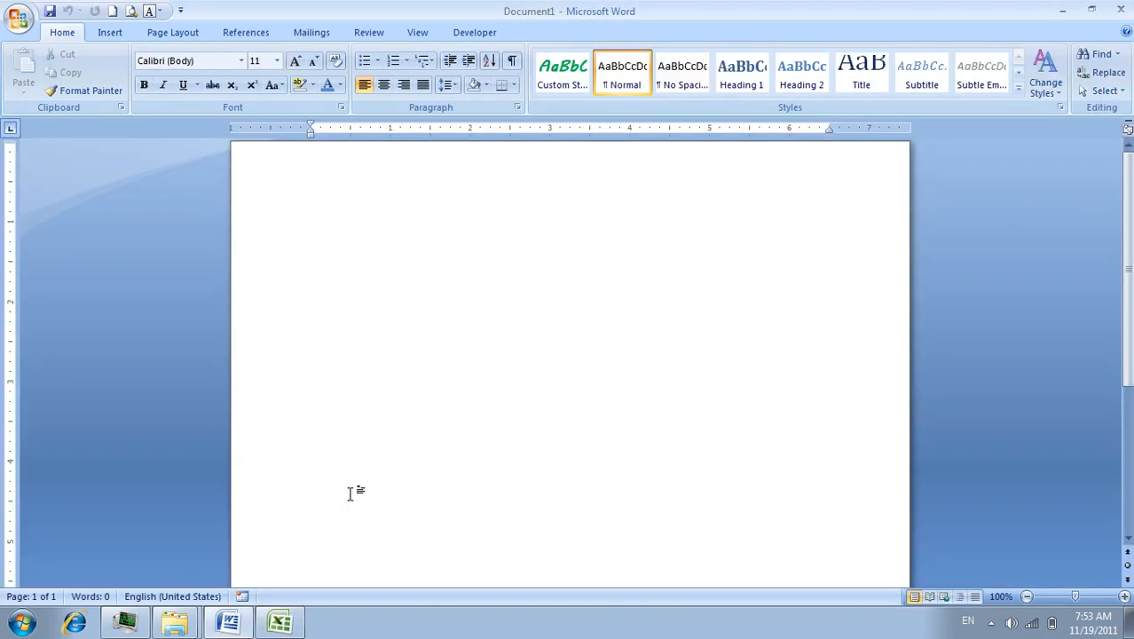
key(Tab)
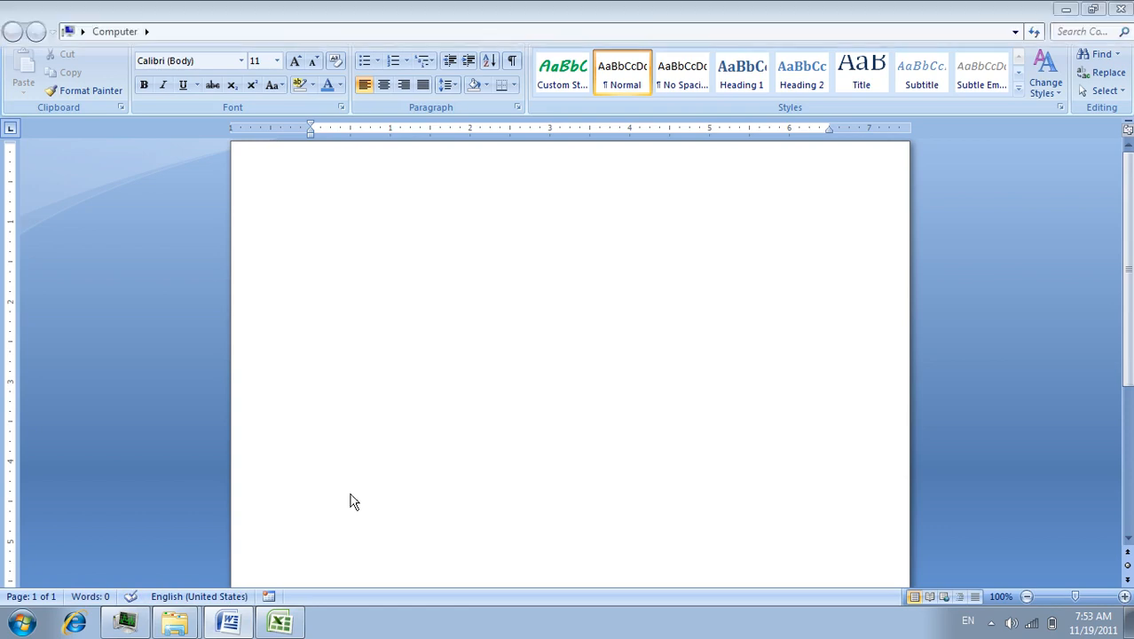
key(super+d)
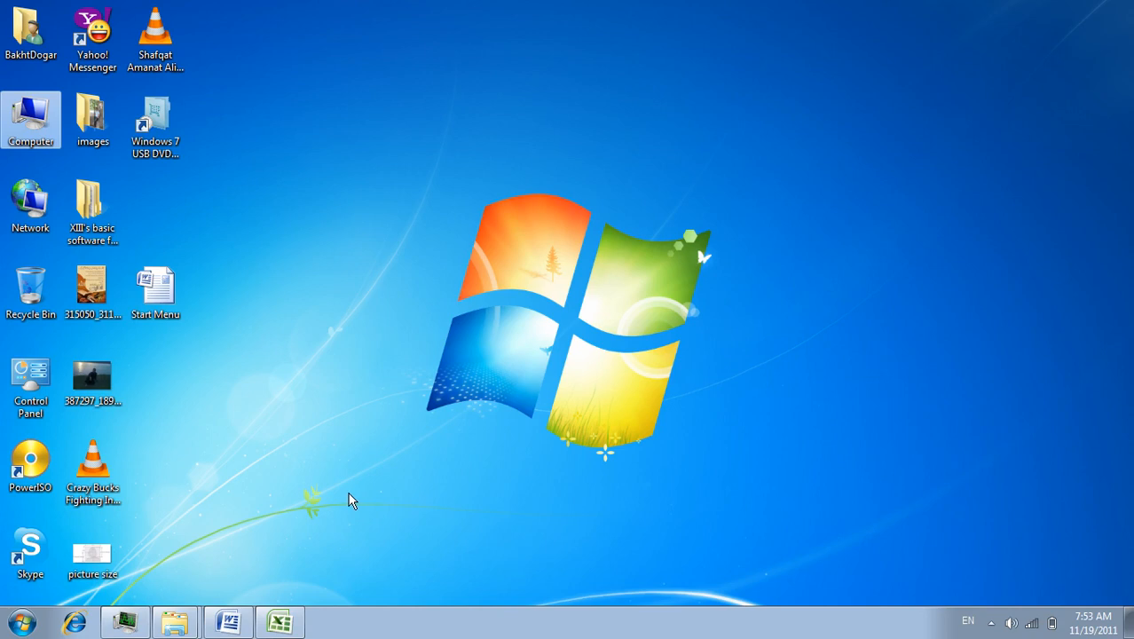
click(227, 621)
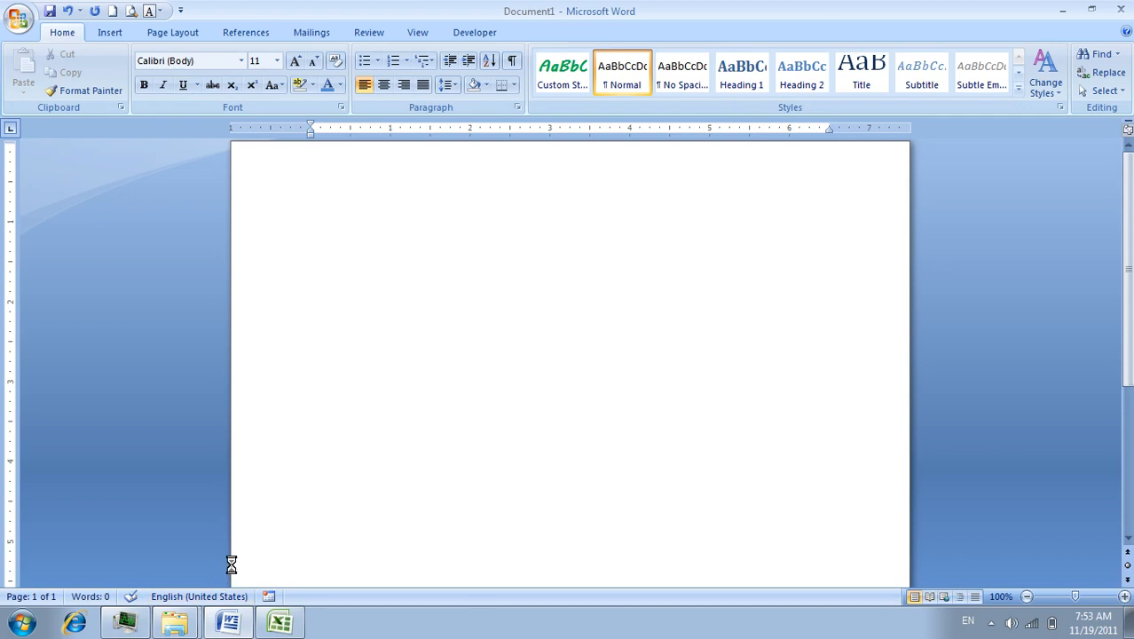
key(ctrl+d)
click(504, 404)
Step: Cycle through the open windows in the window switcher and bring the Computer window to the front
key(alt+Tab)
key(alt+Tab)
key(alt+Tab)
key(alt+Tab)
key(alt+Tab)
key(alt+Tab)
key(alt+Tab)
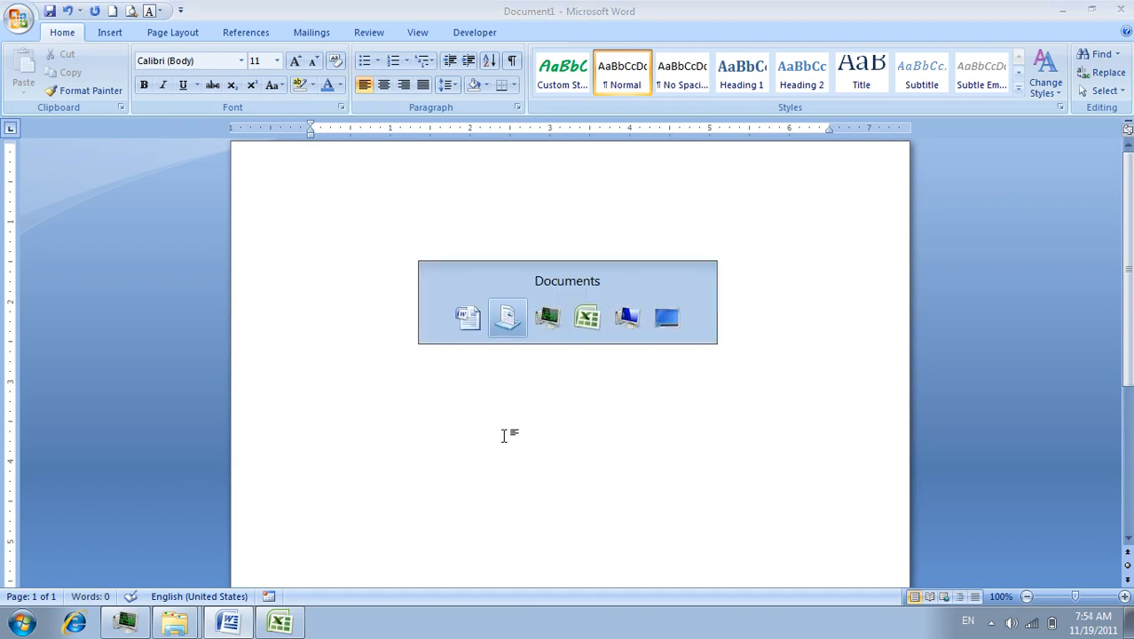
key(alt+Tab)
key(alt+Tab)
key(alt+Tab)
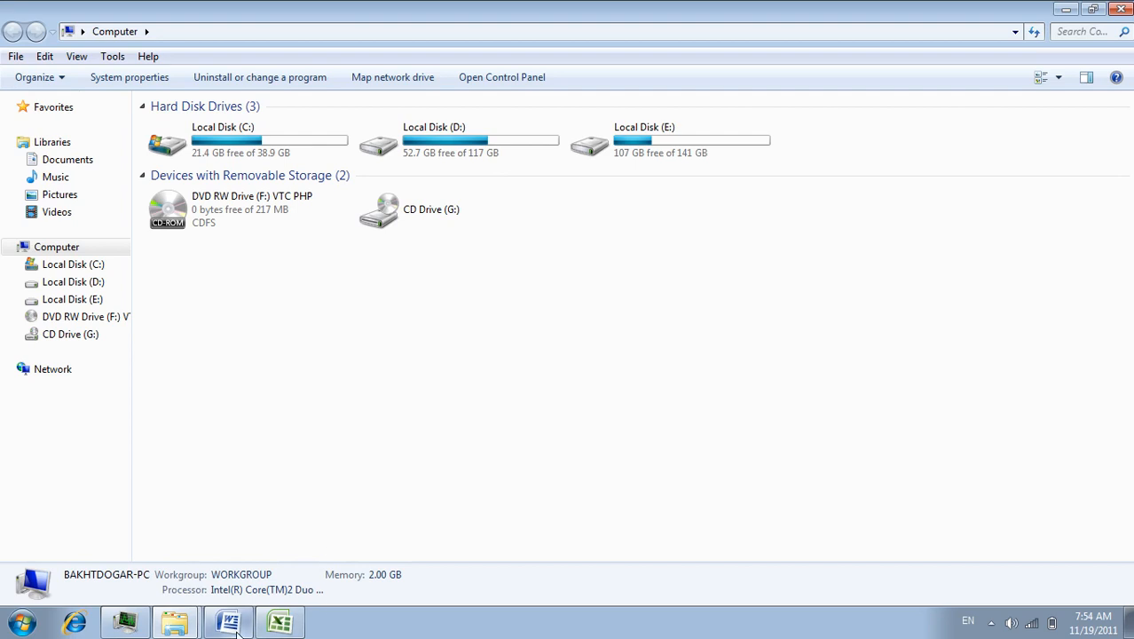
Step: Use the window switcher to go from the Computer window to the Excel workbook
key(alt+Tab)
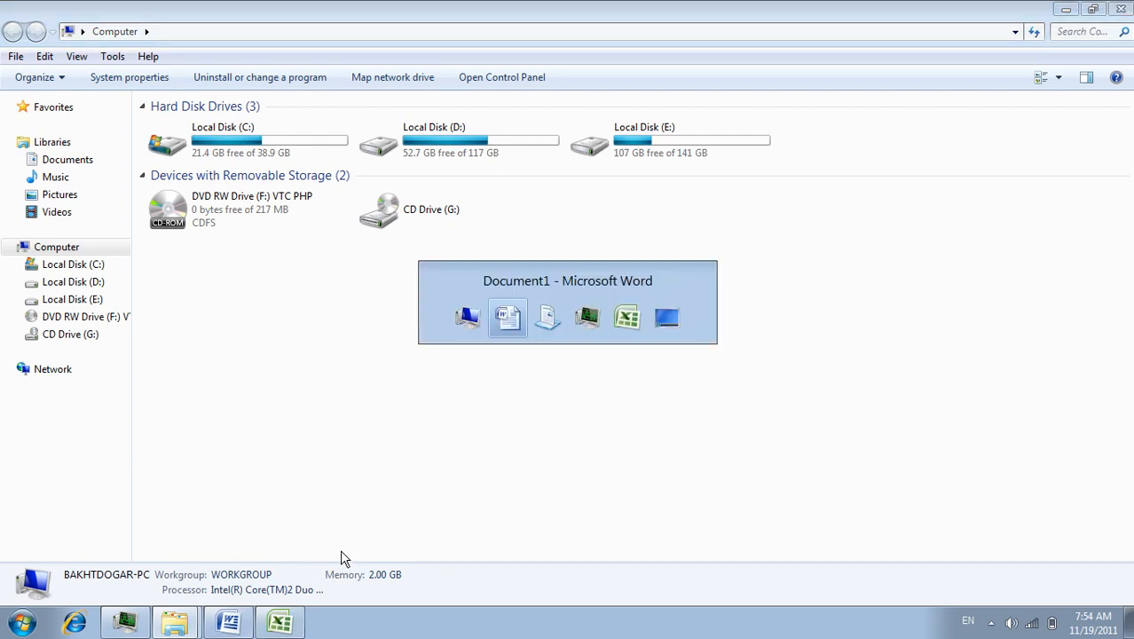
key(alt+Tab)
key(alt+Tab)
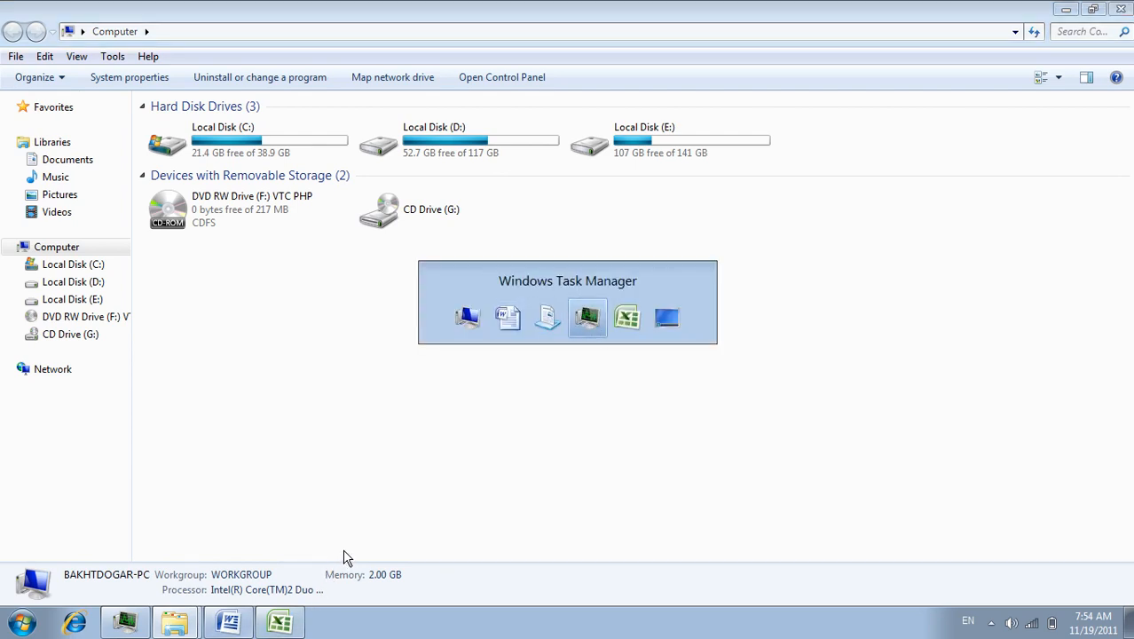
key(alt+Tab)
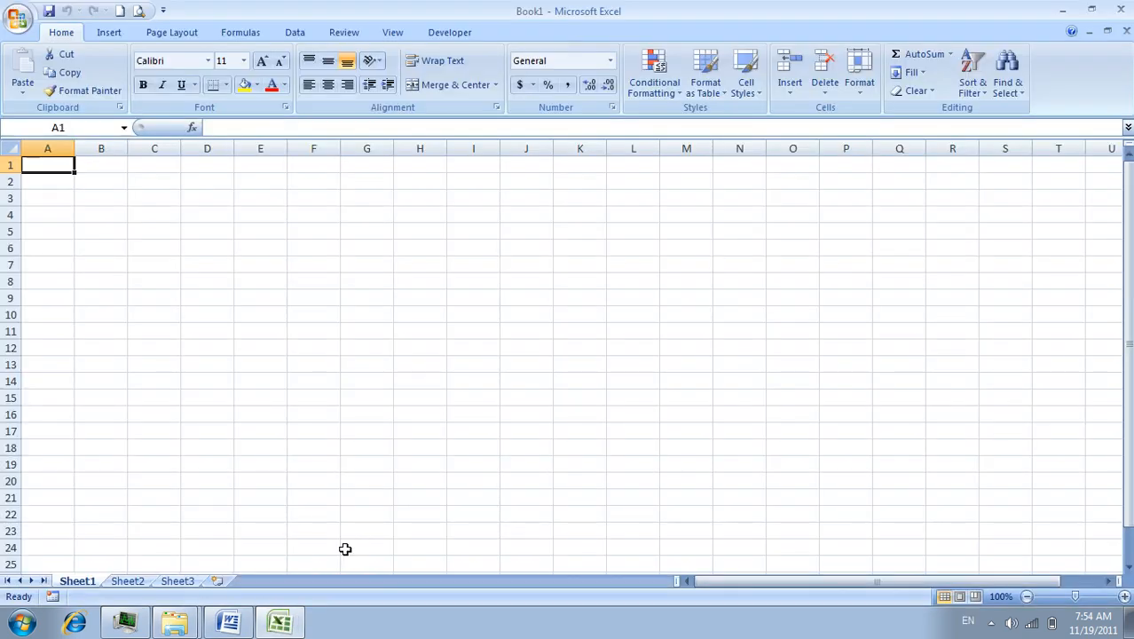
Step: Return to the Computer window and cycle through the window switcher to the desktop
key(alt+Tab)
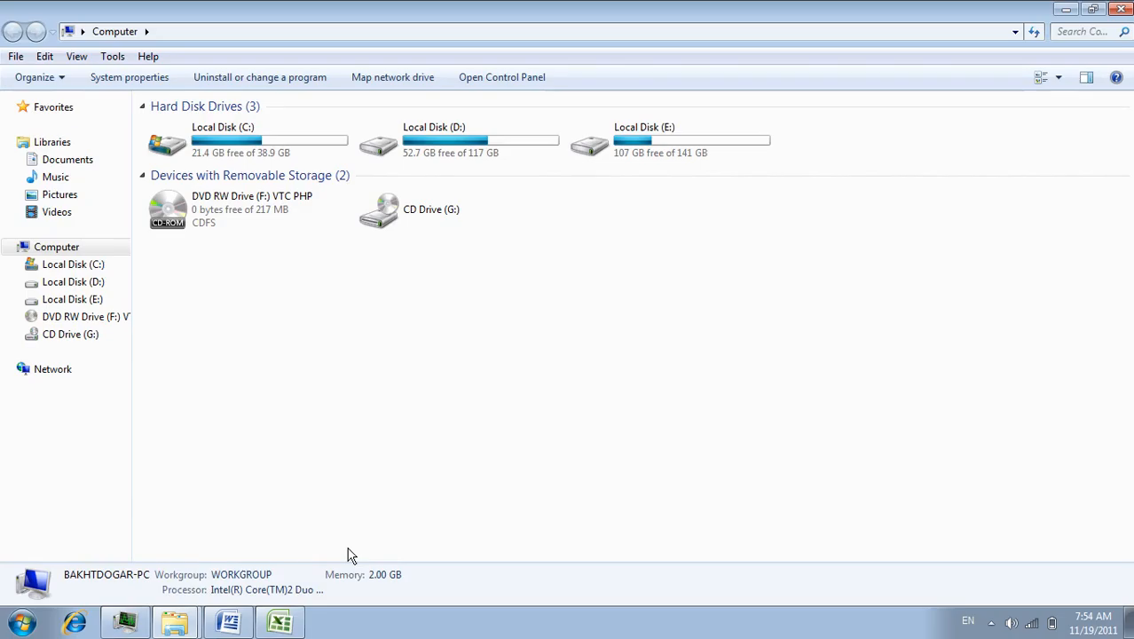
key(alt+Tab)
key(alt+Tab)
key(alt+Tab)
key(alt+Tab)
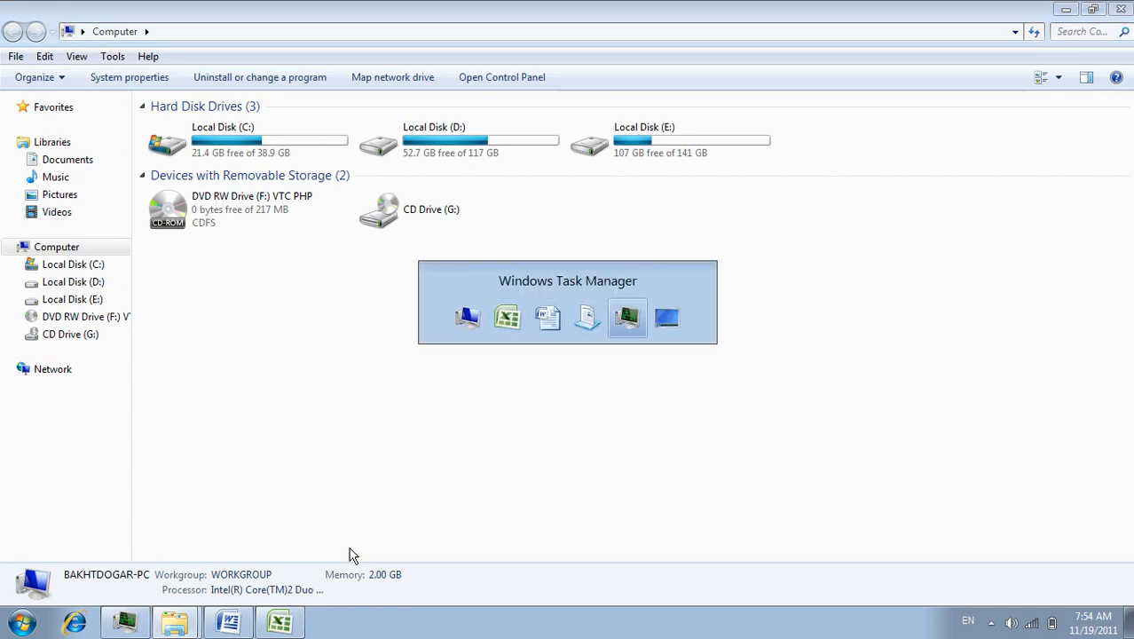
key(alt+Tab)
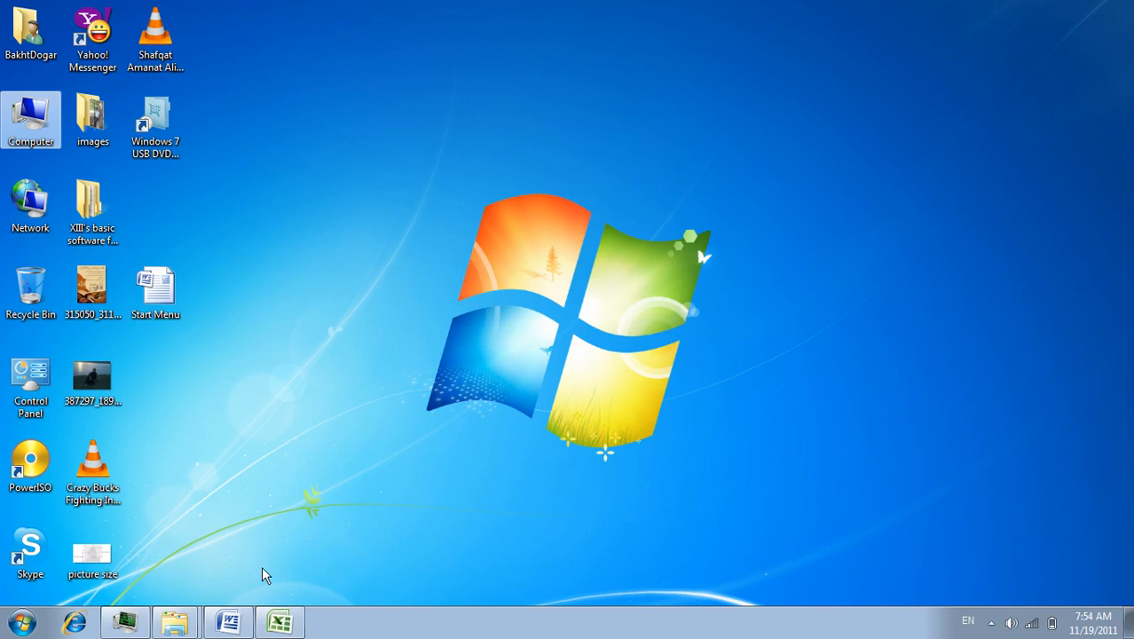
Step: End all four running tasks together in Task Manager, force Word to end, and close Task Manager
click(129, 624)
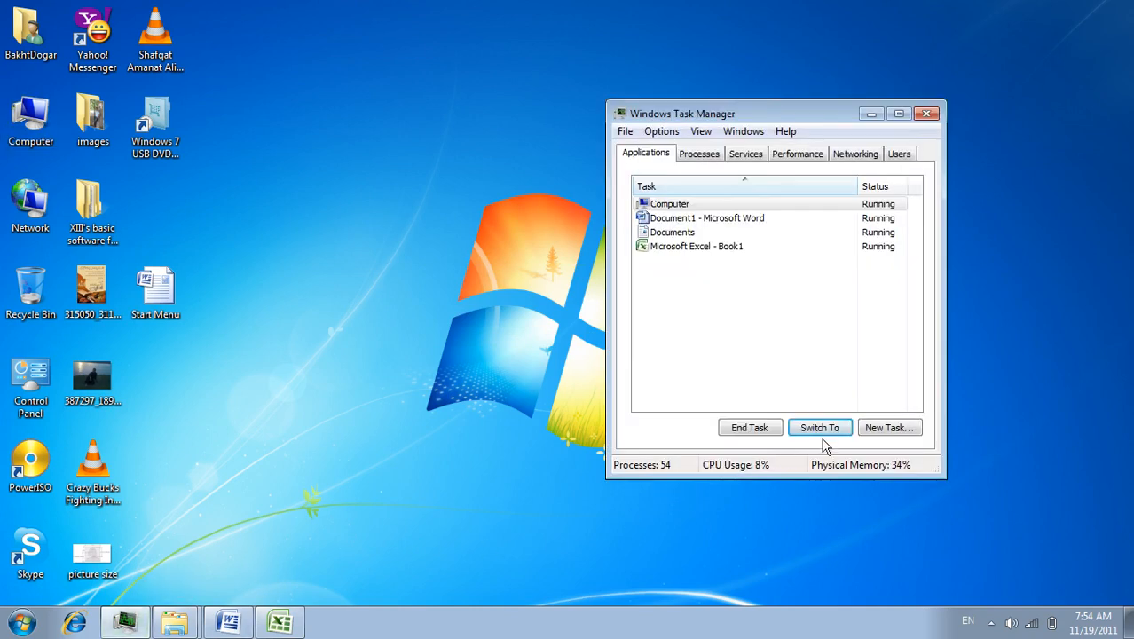
drag(736, 284, 653, 200)
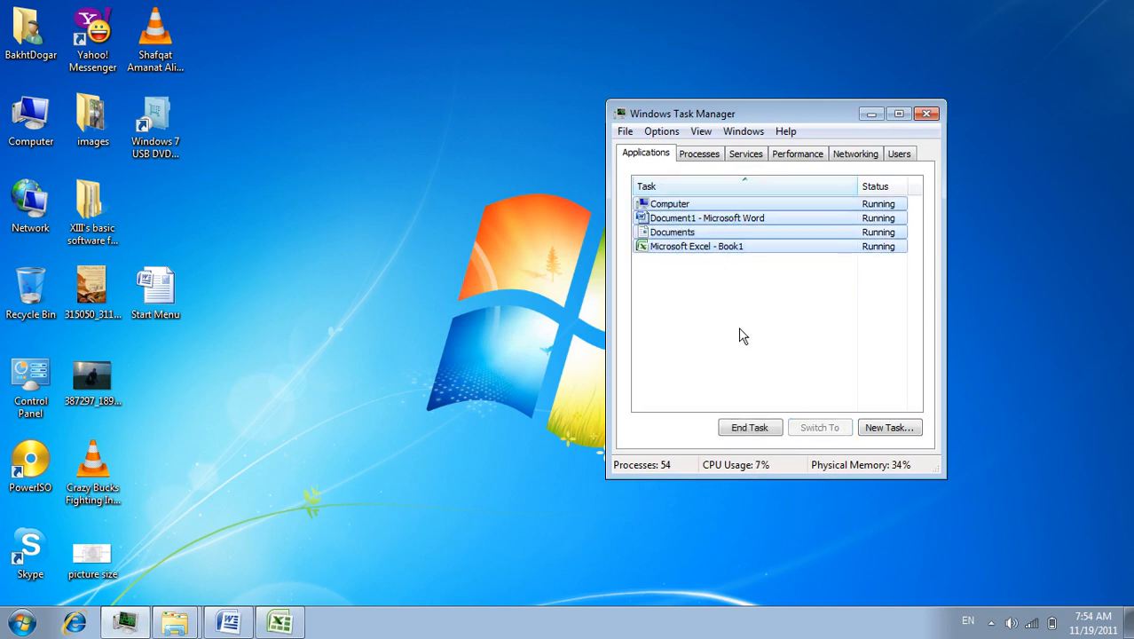
click(747, 429)
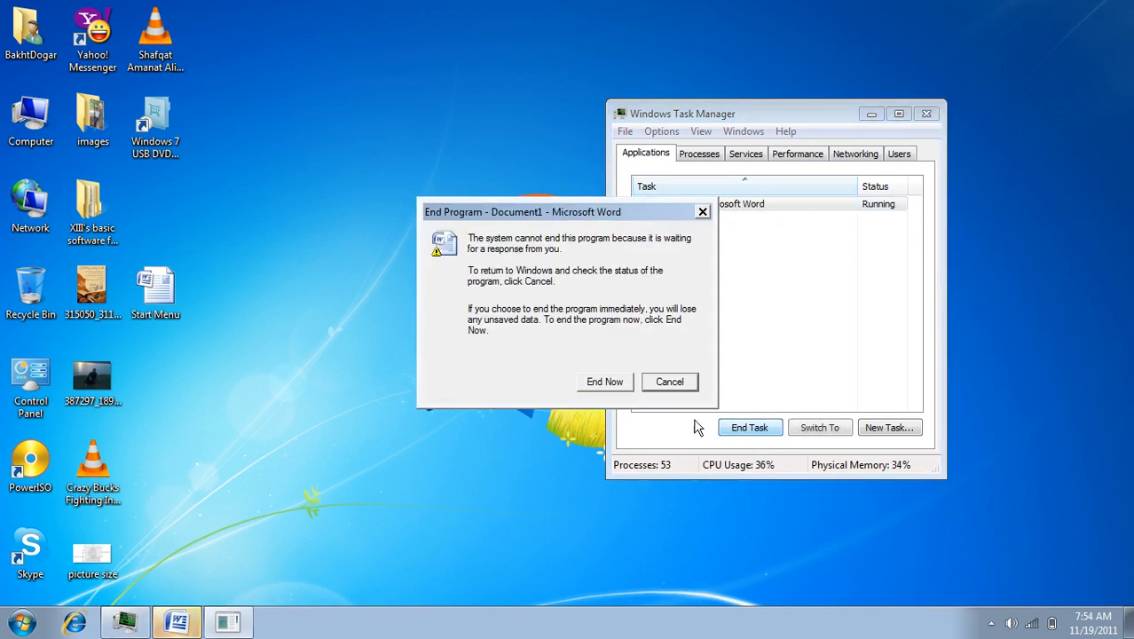
click(604, 381)
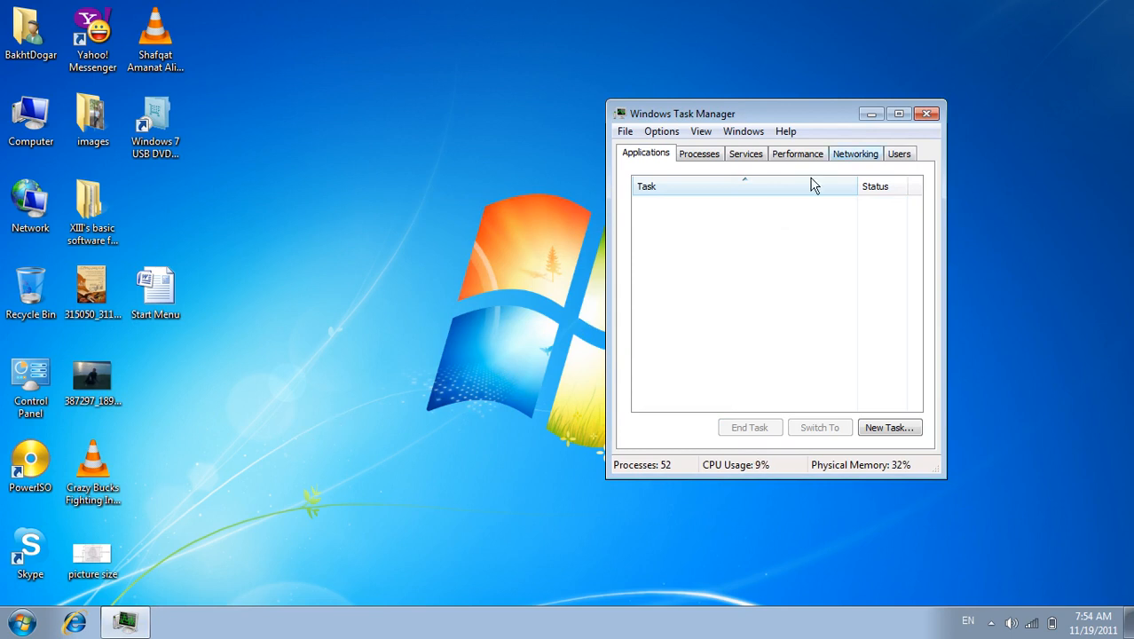
click(926, 116)
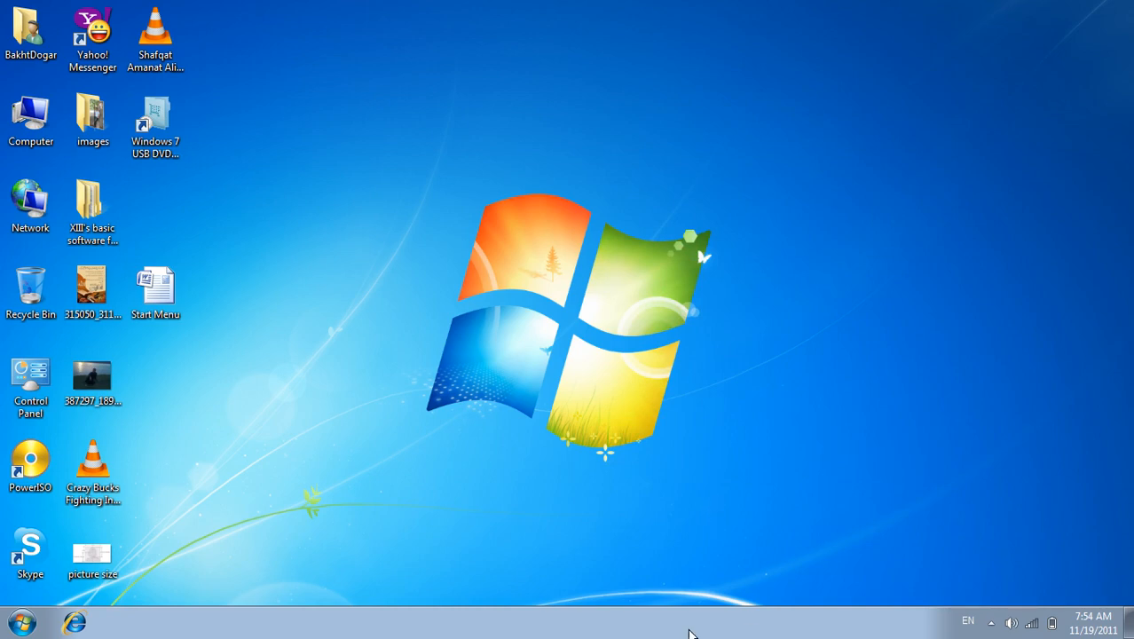
Step: Review the taskbar's window arrangement options, dismiss them, and open the Computer window maximized
right_click(689, 631)
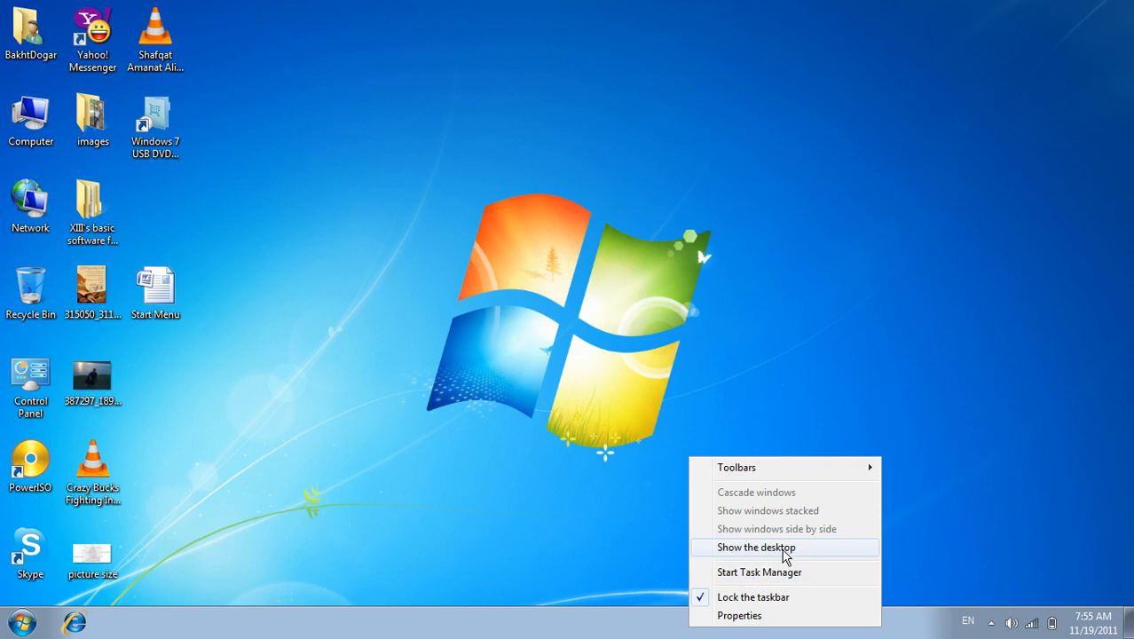
click(338, 401)
double_click(35, 129)
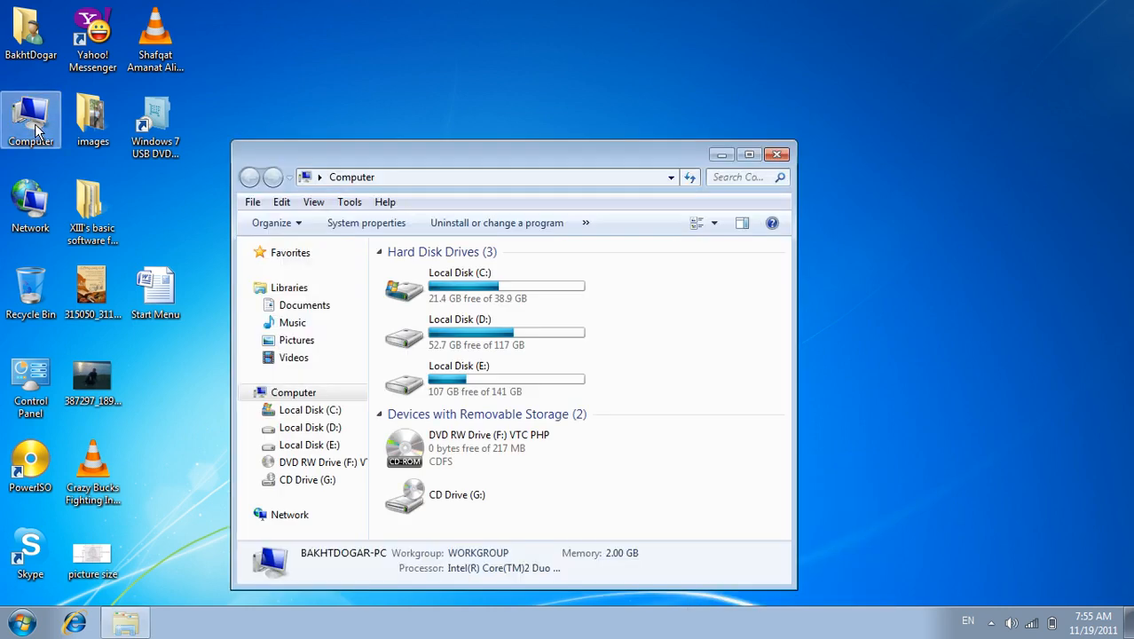
double_click(435, 165)
Step: Start Microsoft Office Word 2007 and open the Pictures library in a maximized window
key(super)
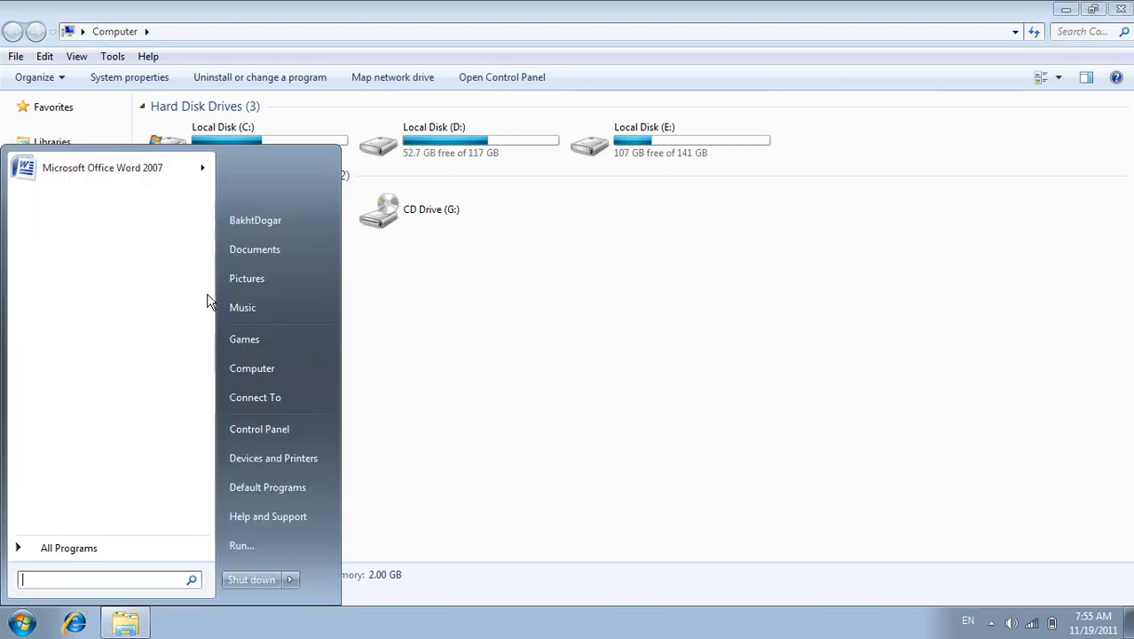
click(141, 178)
click(24, 619)
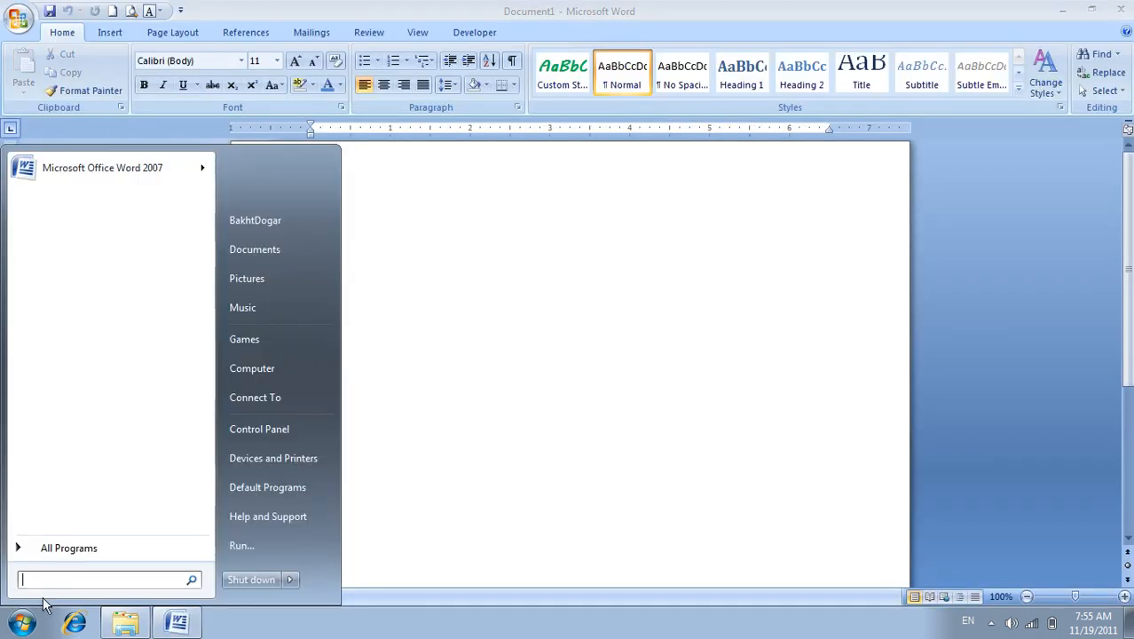
click(263, 278)
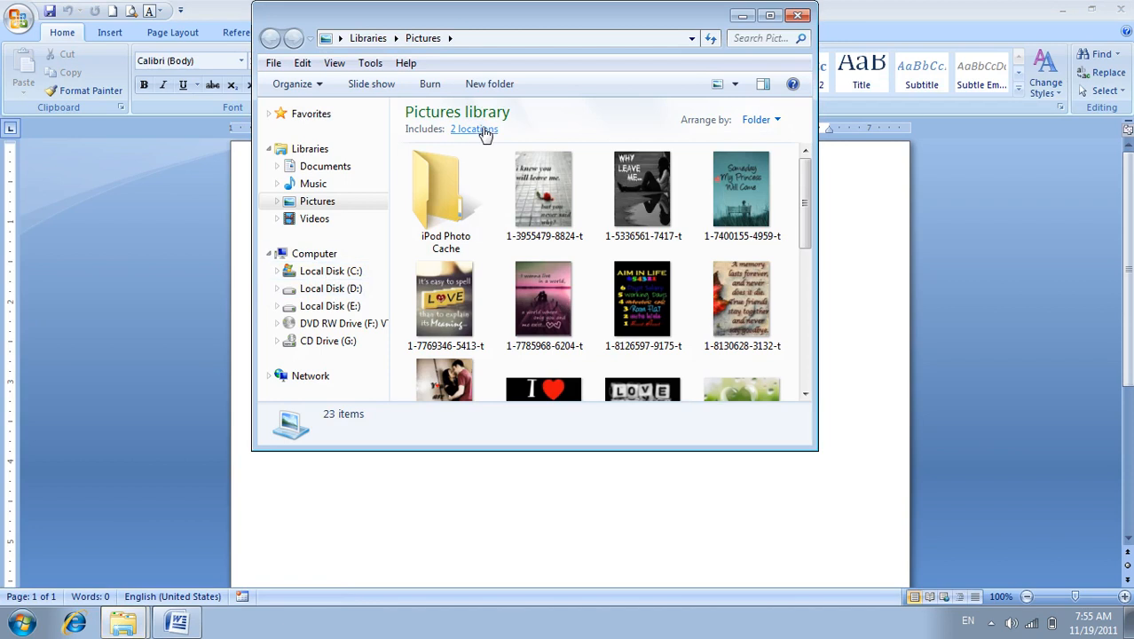
double_click(529, 24)
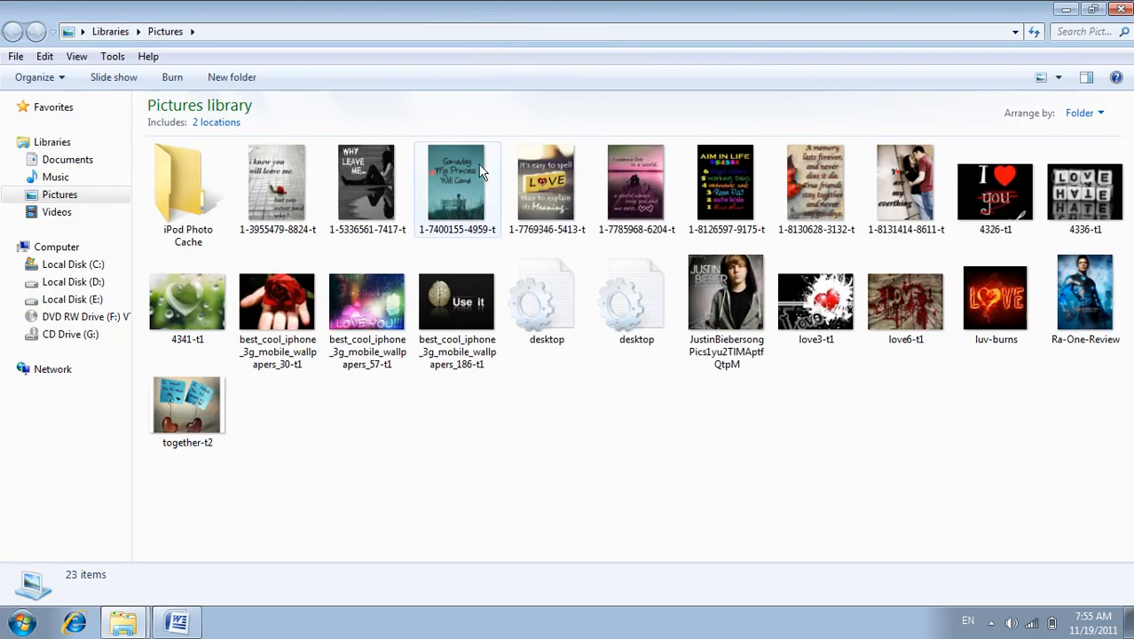
Step: Show the desktop using the taskbar's options and bring all the open windows back
right_click(537, 626)
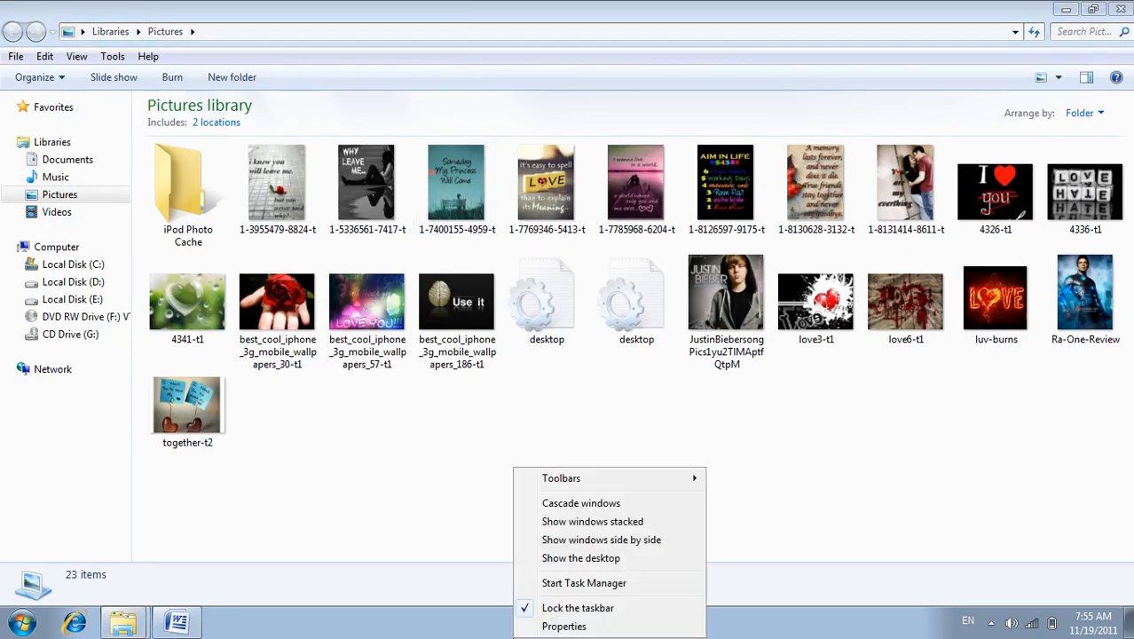
click(585, 559)
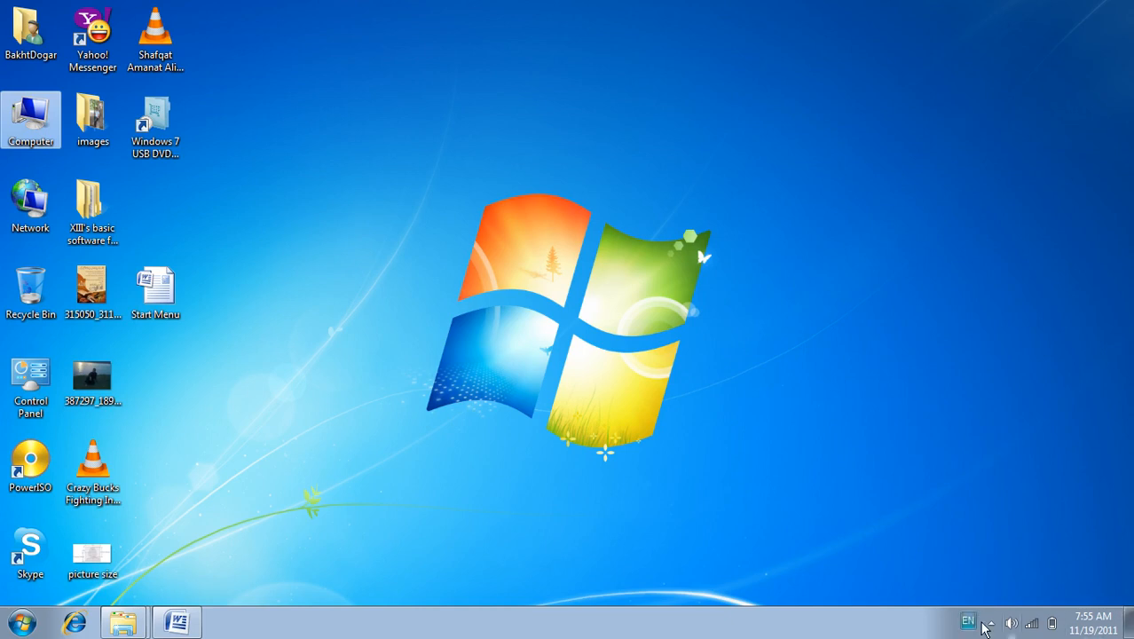
right_click(486, 631)
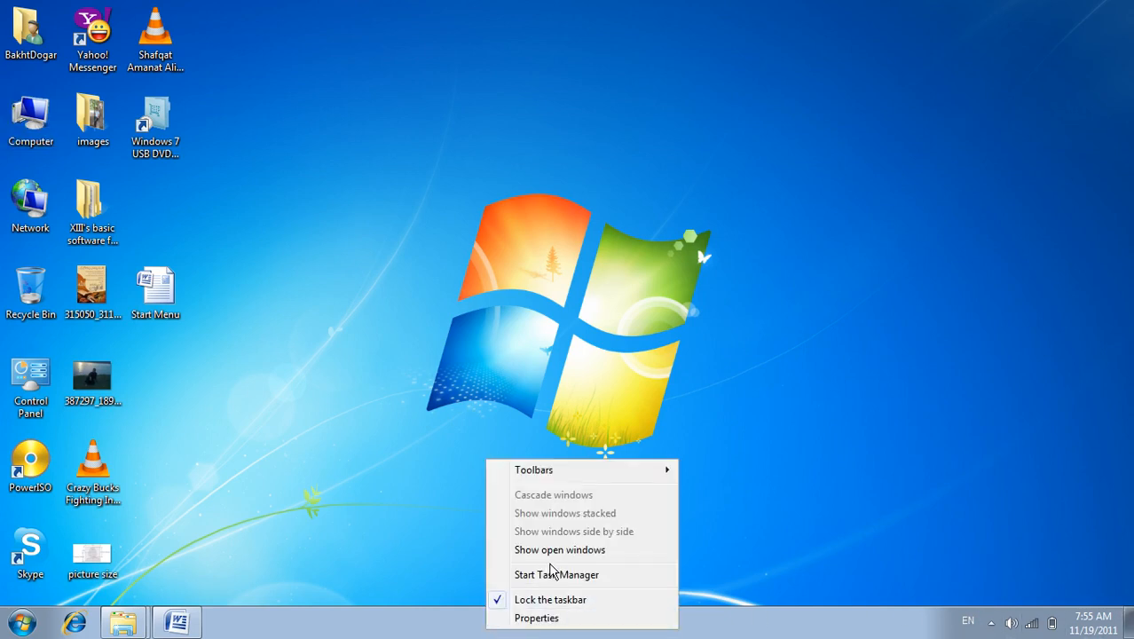
click(610, 549)
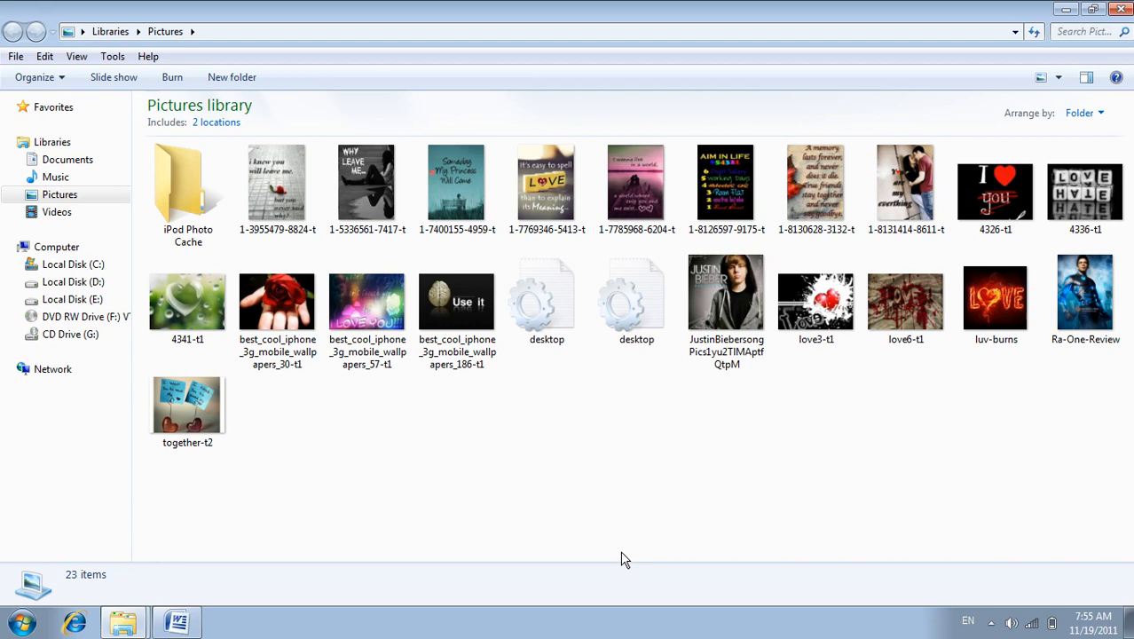
Step: Dismiss the taskbar's options and close the Pictures library and Word windows, keeping the Computer window open
right_click(497, 630)
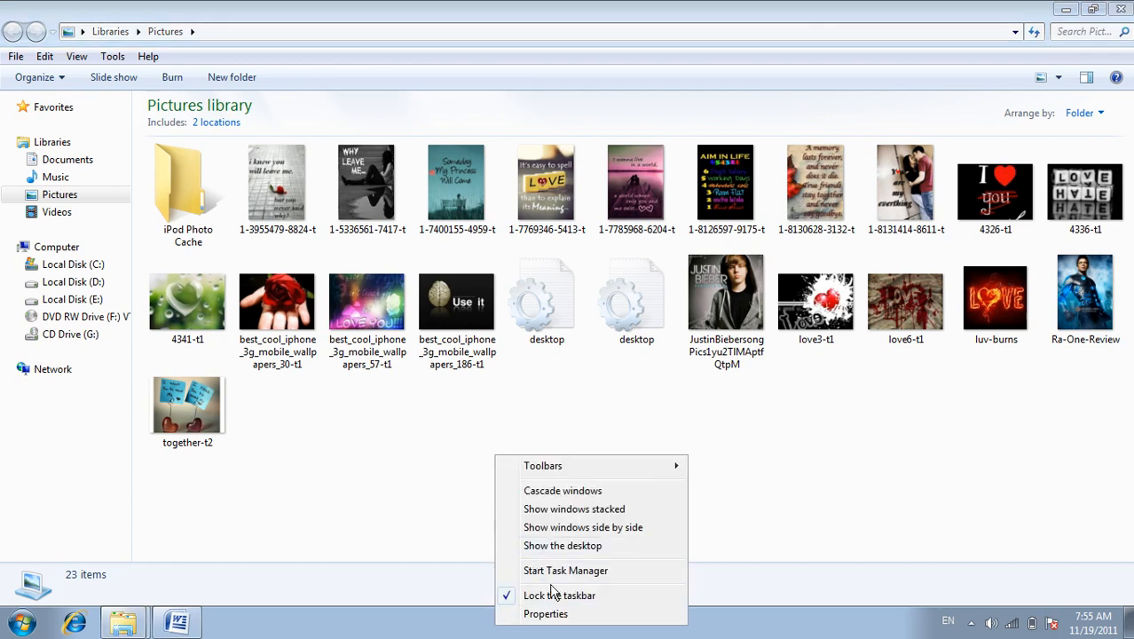
click(1125, 13)
click(1125, 13)
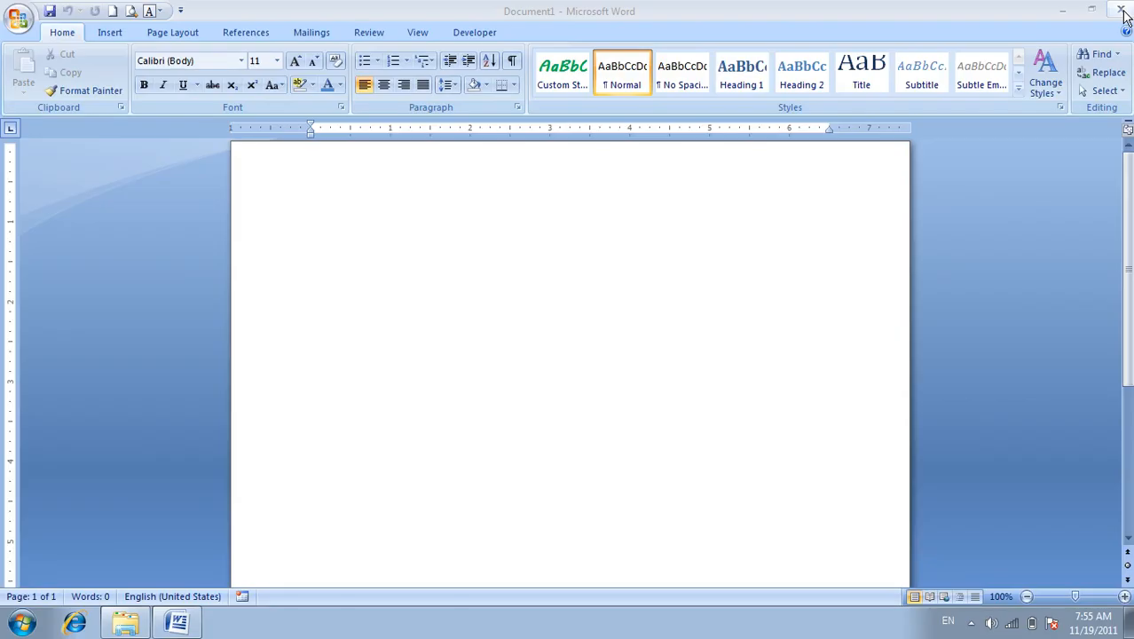
click(1125, 13)
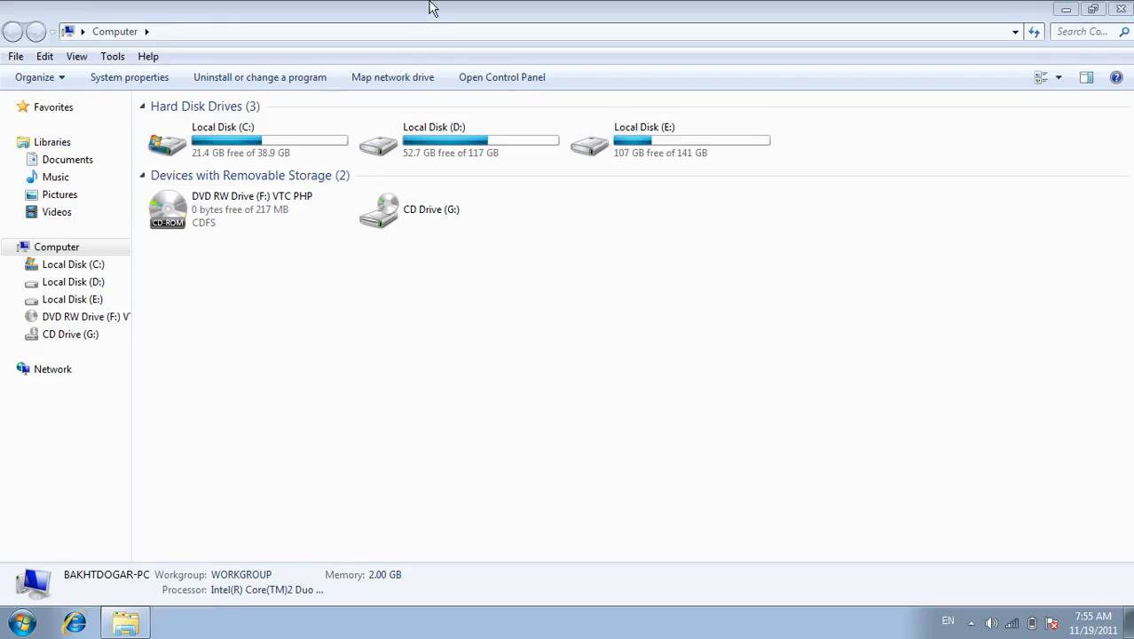
Step: Open the Documents library in a maximized window alongside the Computer window
click(26, 621)
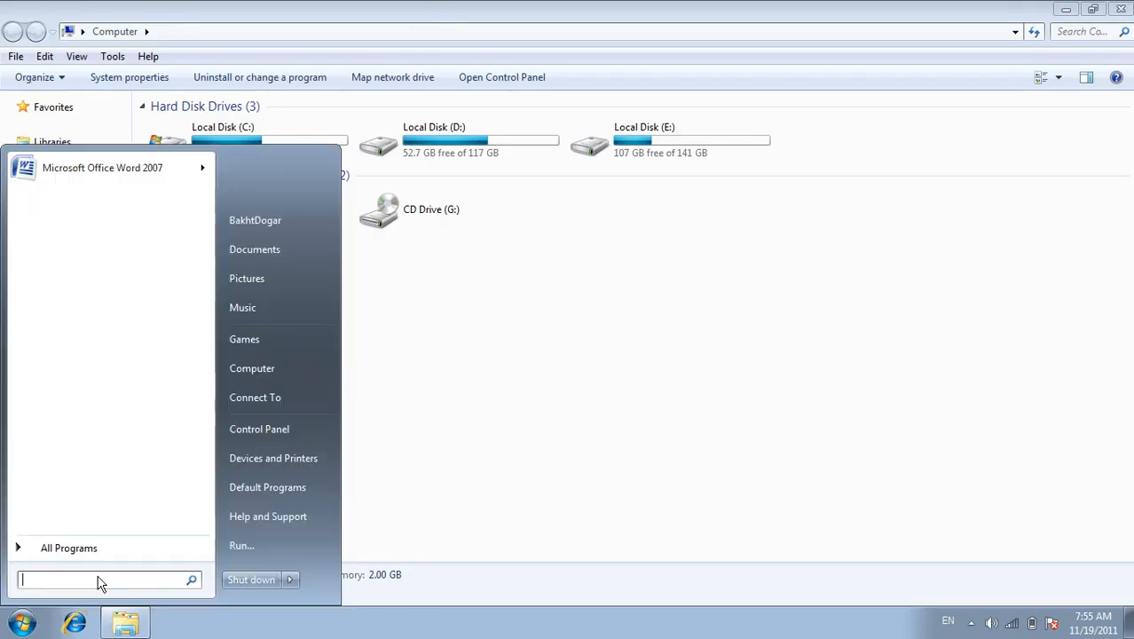
click(287, 247)
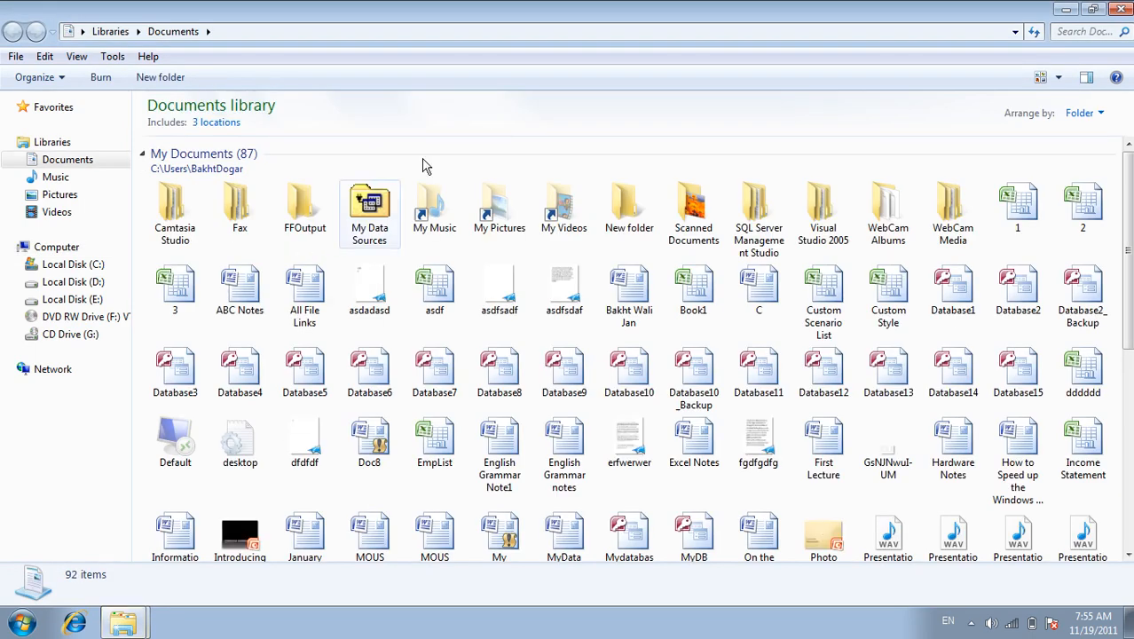
click(126, 566)
click(122, 630)
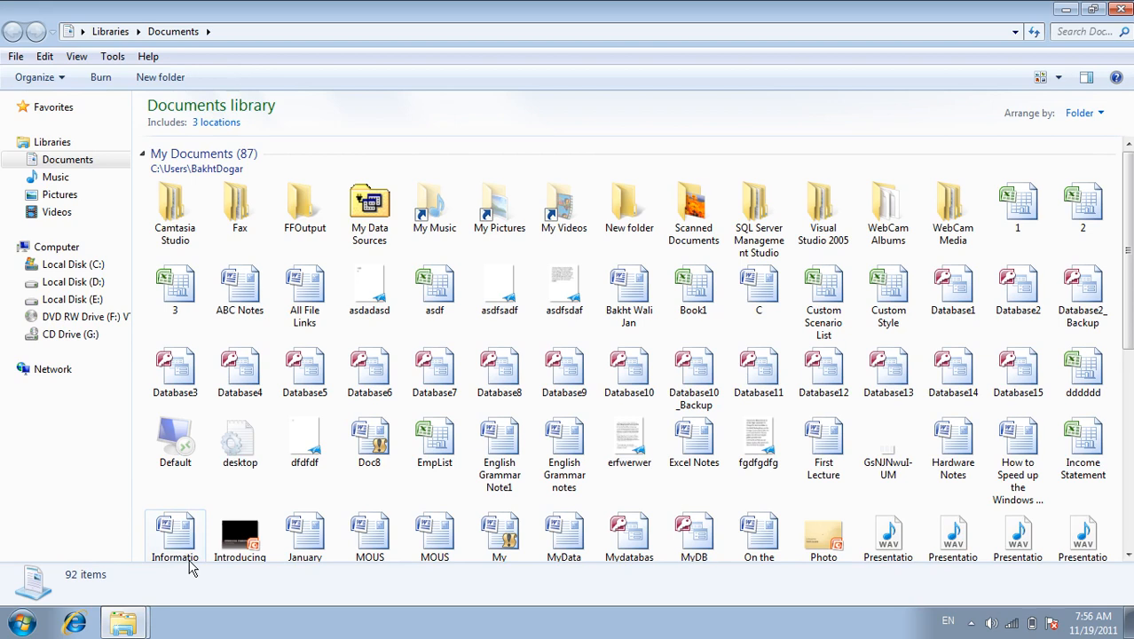
Step: Show the Documents and Computer windows side by side and undo that arrangement
right_click(468, 631)
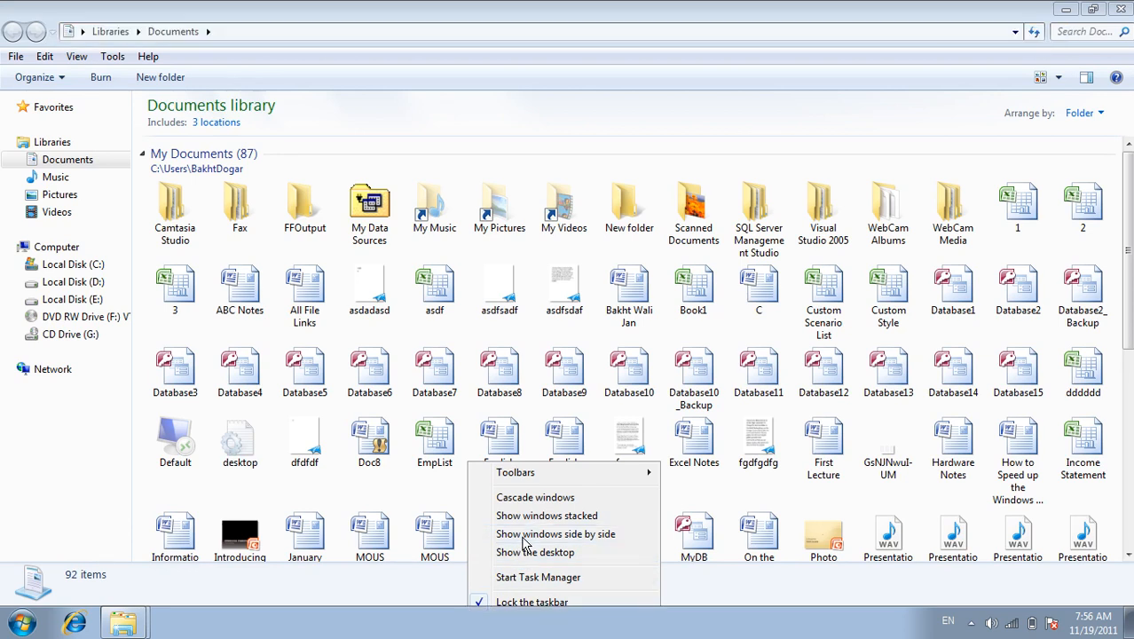
click(525, 537)
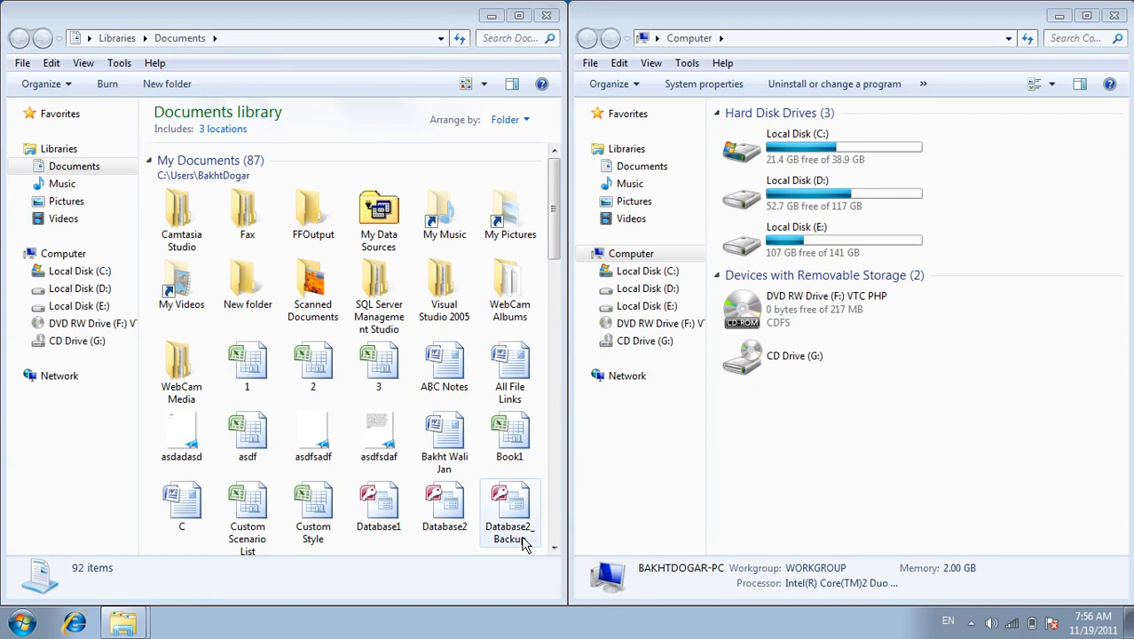
right_click(426, 627)
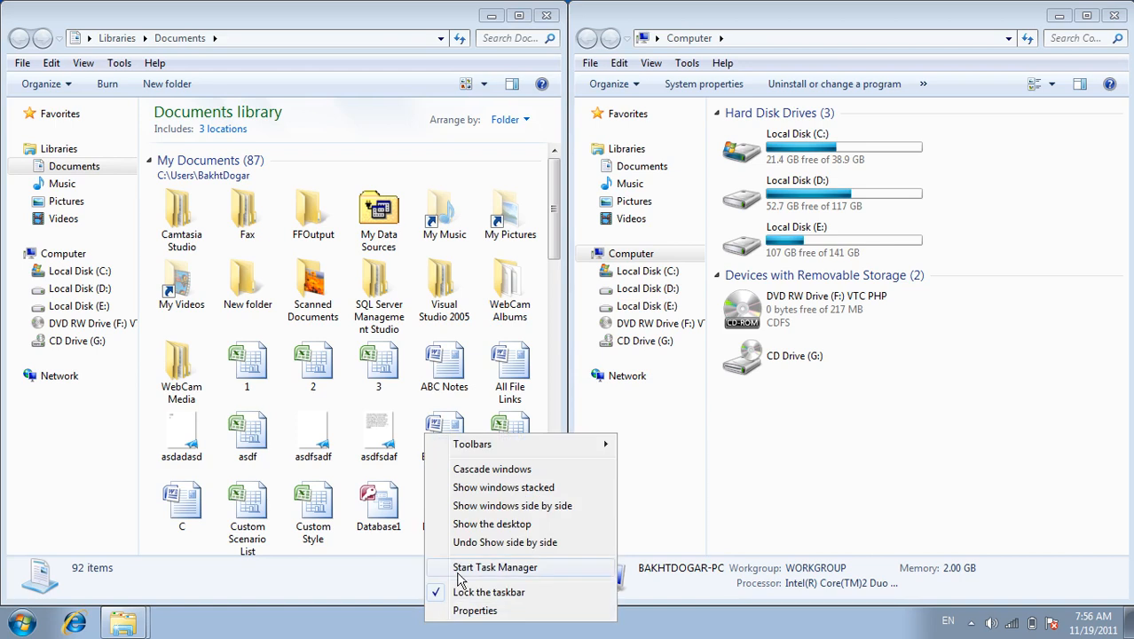
click(510, 544)
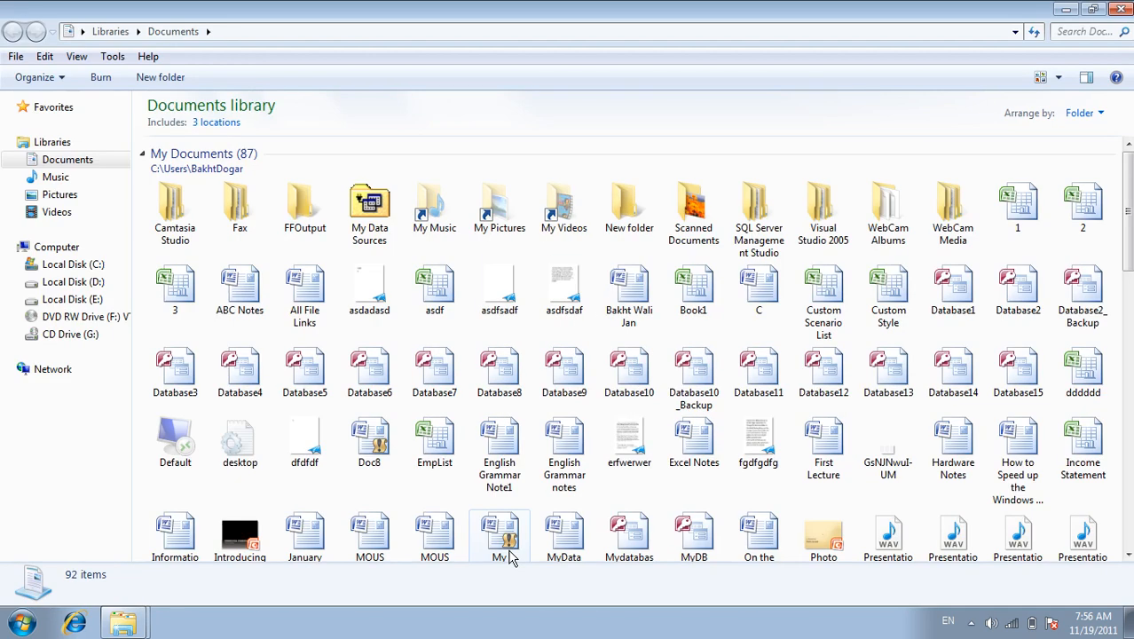
Step: Show the Documents and Computer windows stacked and undo the stacking
right_click(488, 623)
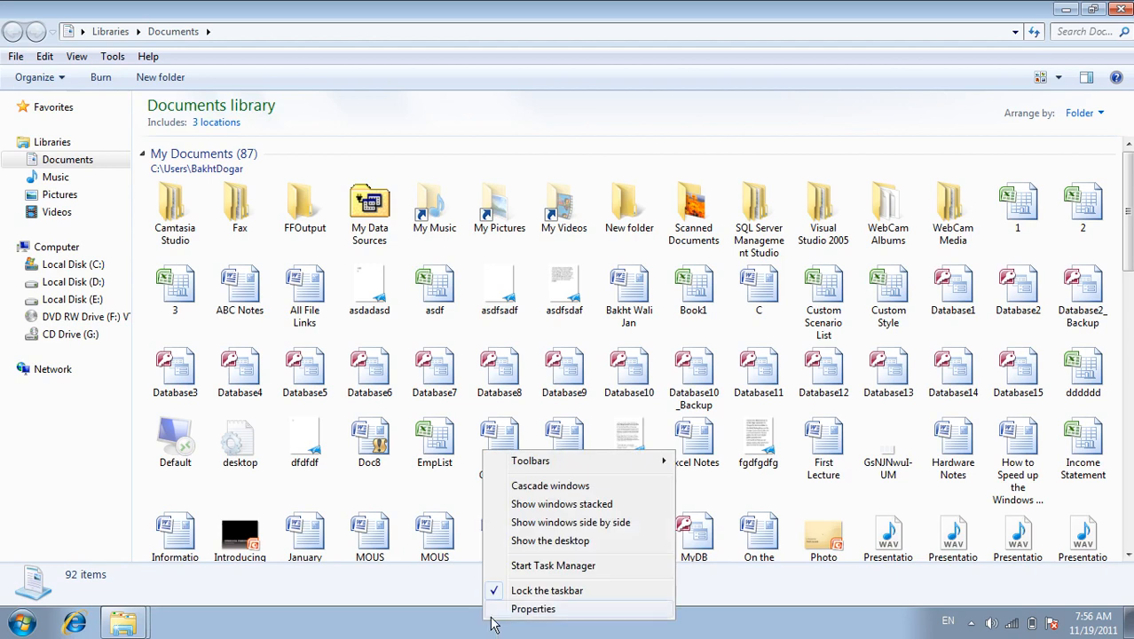
click(578, 507)
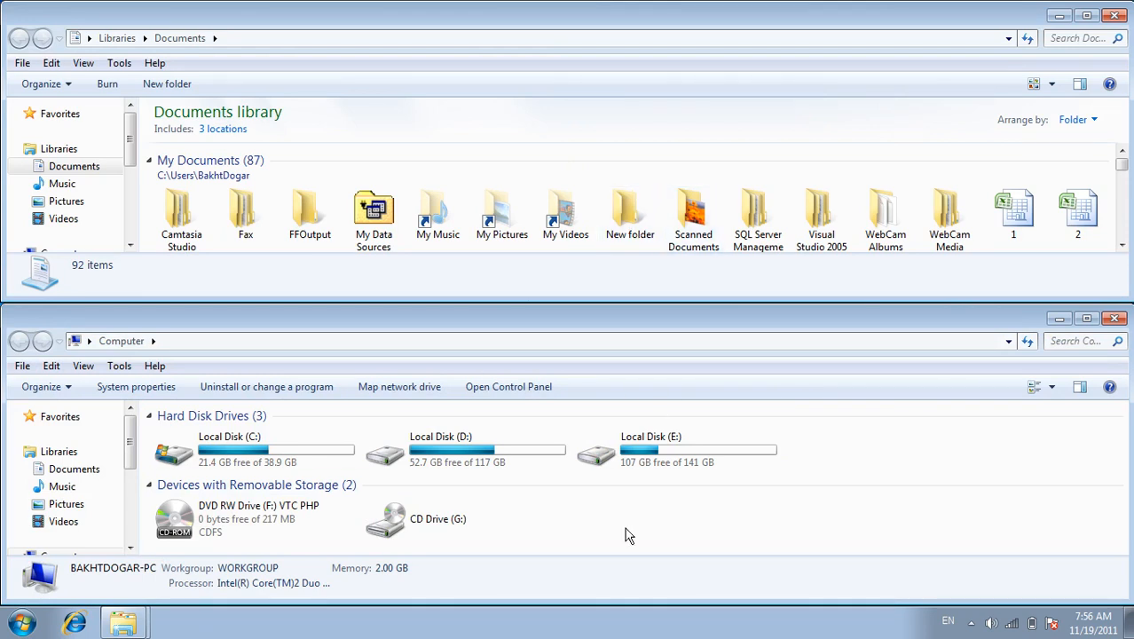
right_click(562, 632)
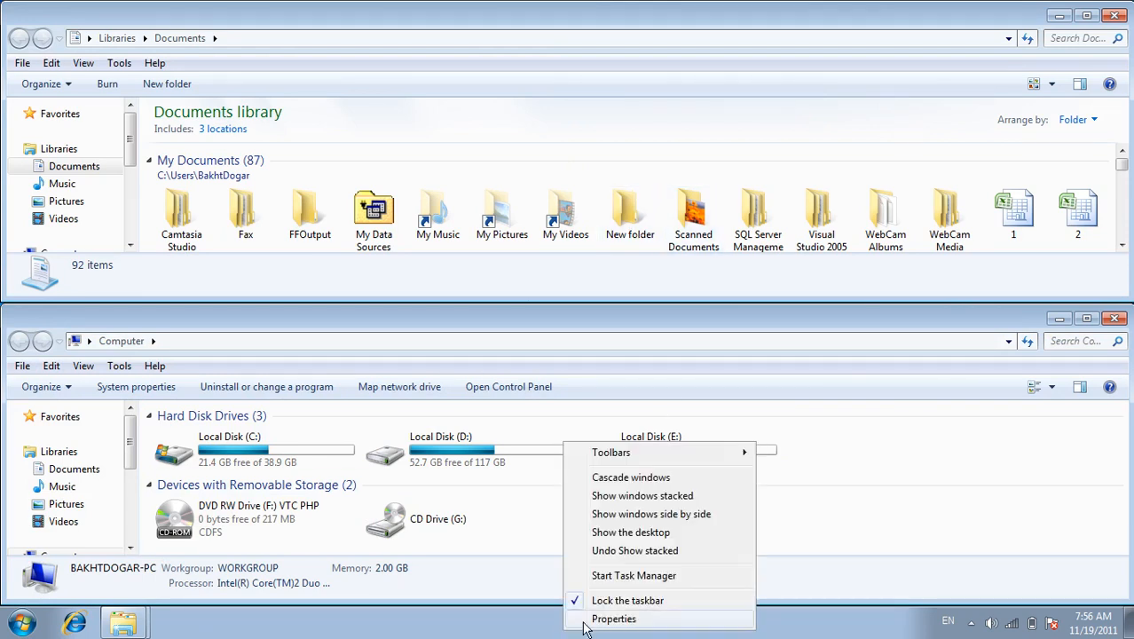
click(629, 551)
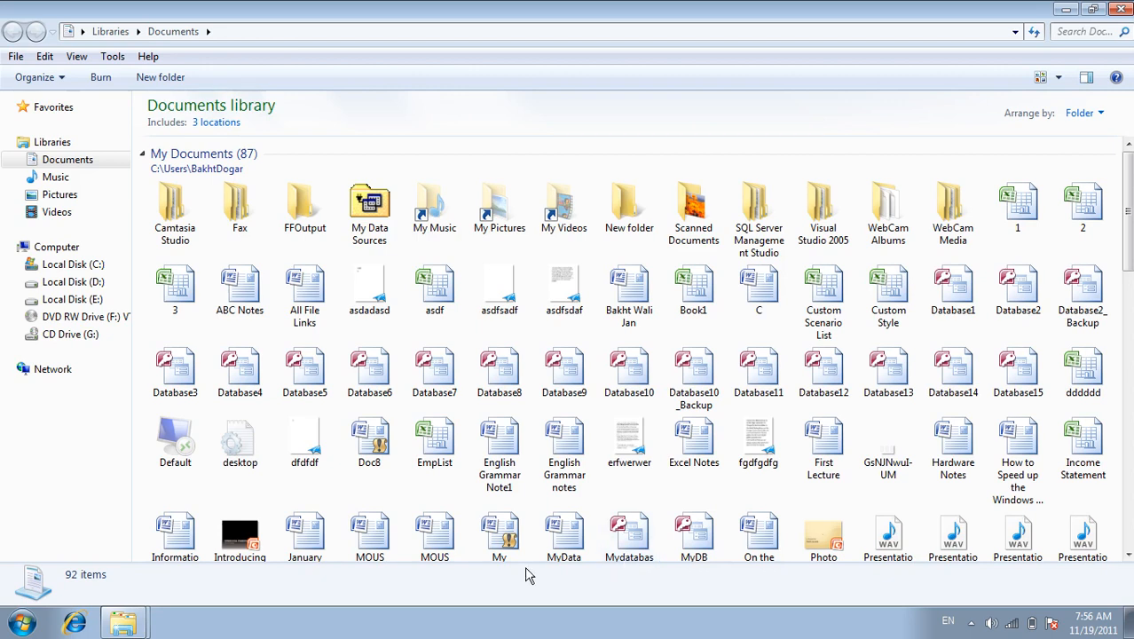
Step: Cascade the Documents and Computer windows on the desktop
right_click(510, 630)
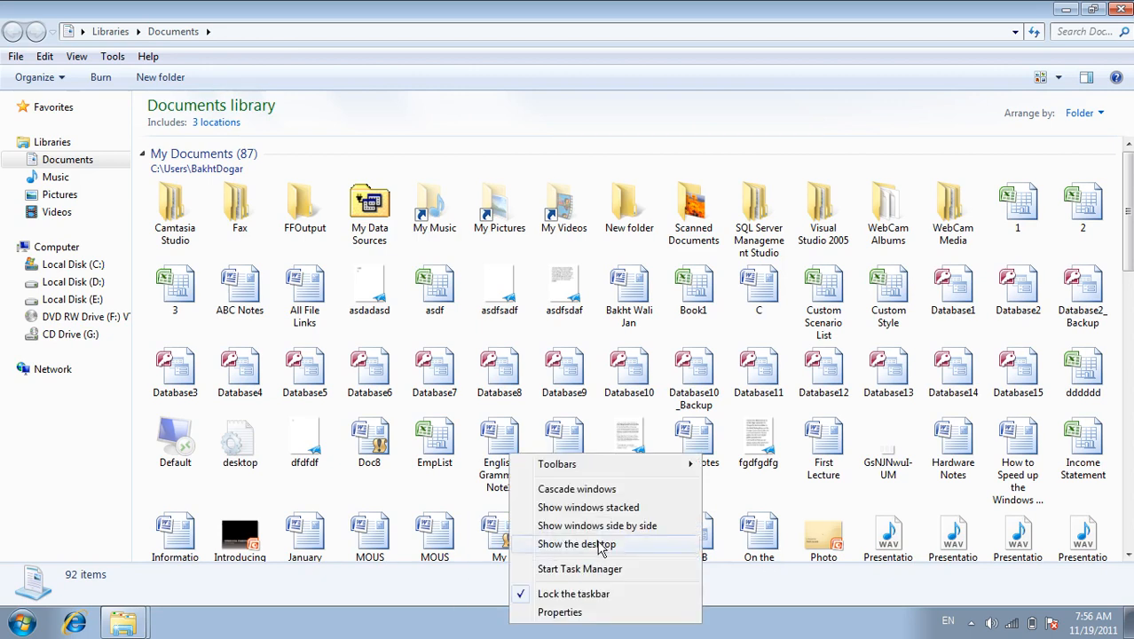
click(595, 495)
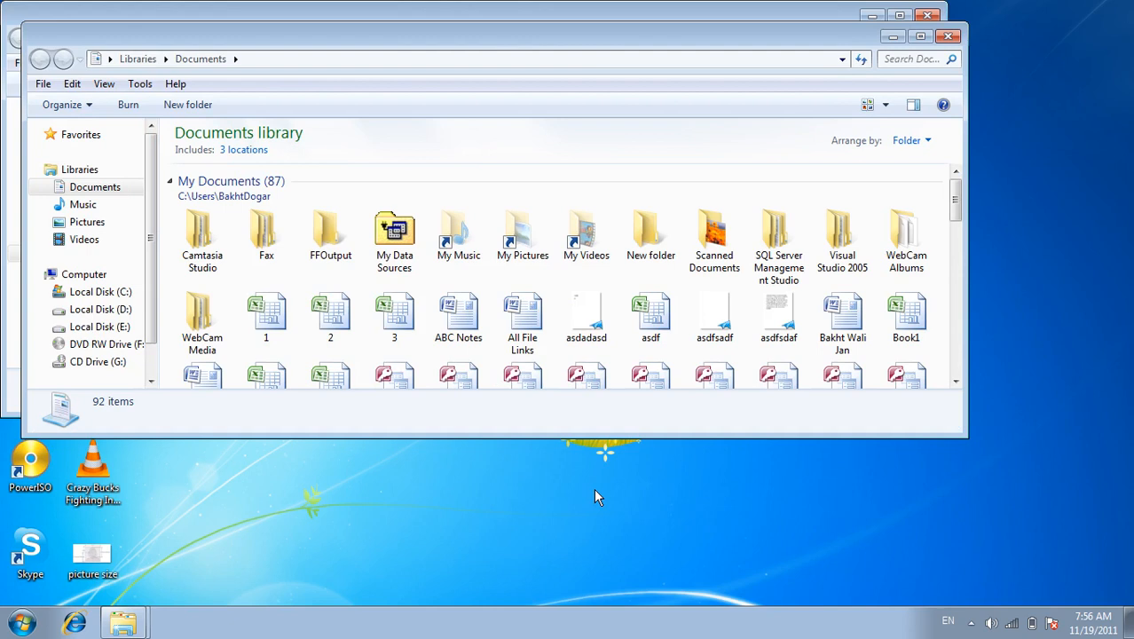
Step: Start Microsoft Office Word 2007, launch Excel through the Run command, and maximize the Excel window
click(7, 623)
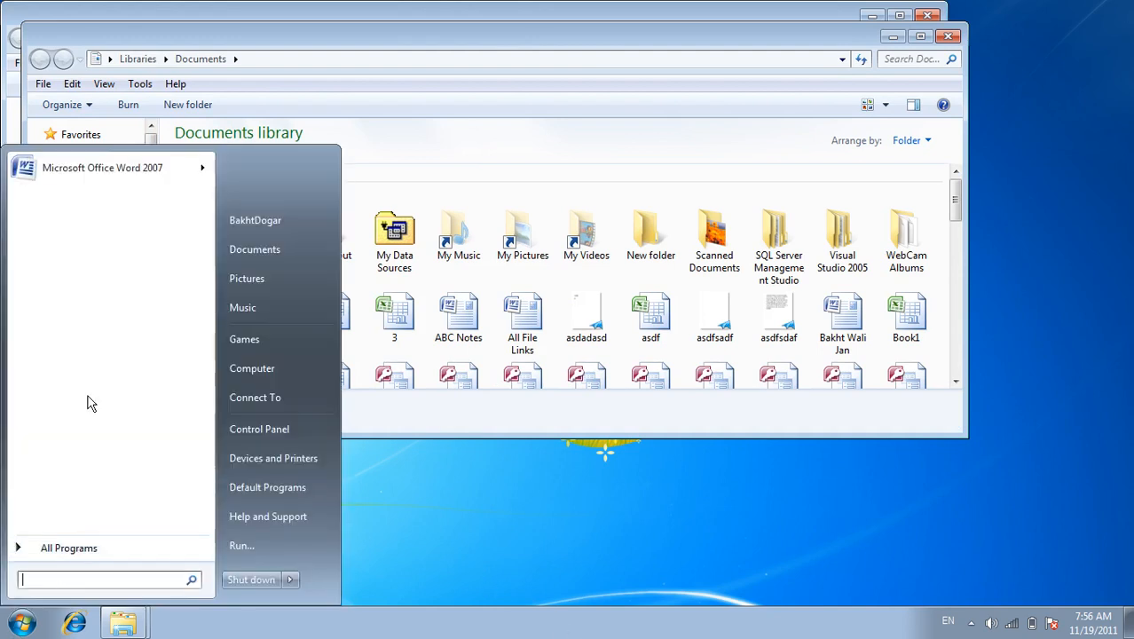
click(135, 177)
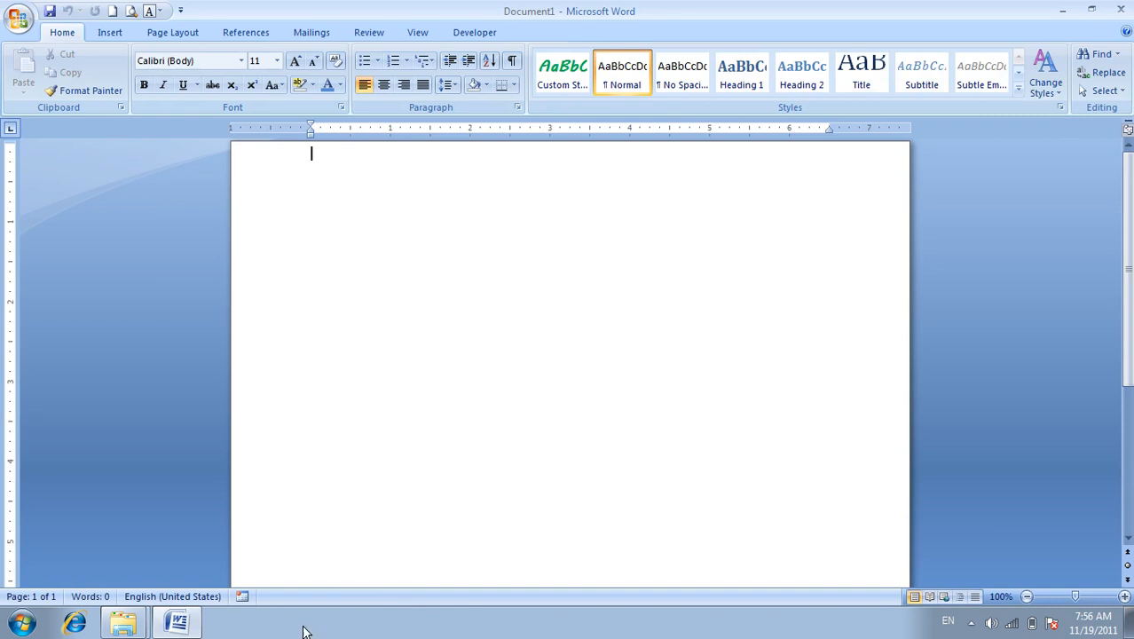
click(35, 621)
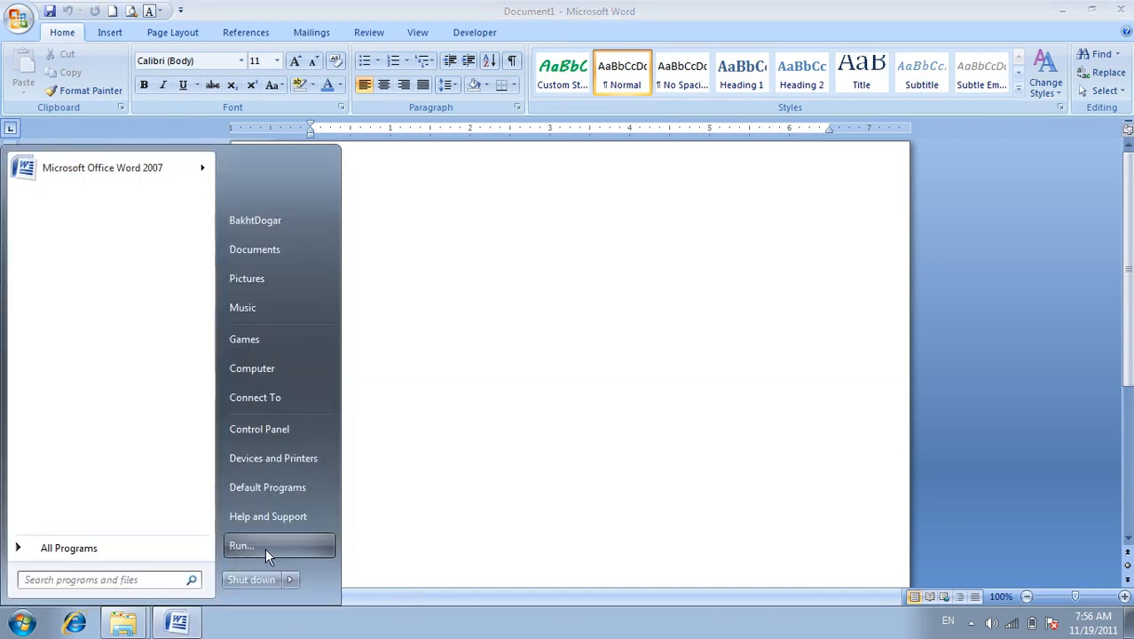
click(265, 547)
click(137, 572)
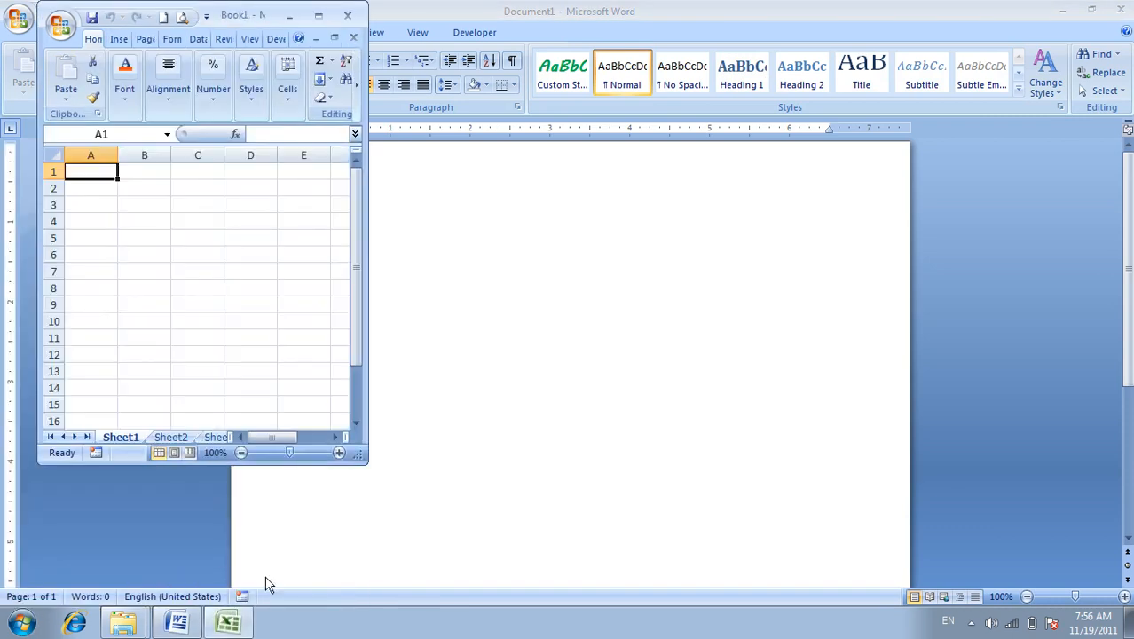
double_click(264, 22)
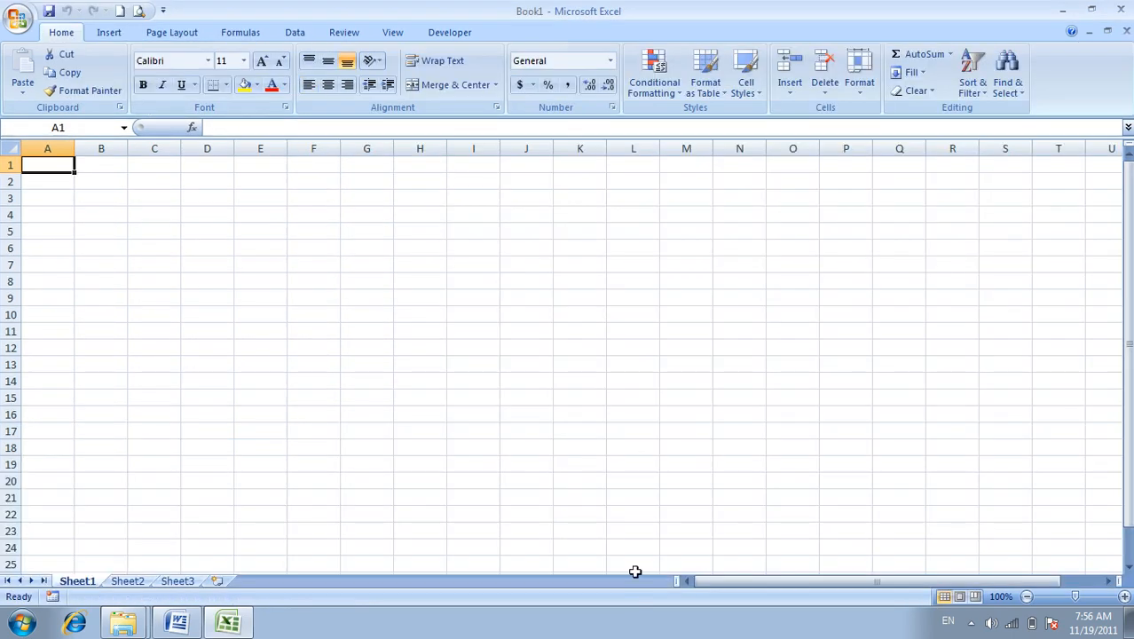
Step: Cascade all four open windows, including Word and Excel, and undo the cascade
right_click(564, 628)
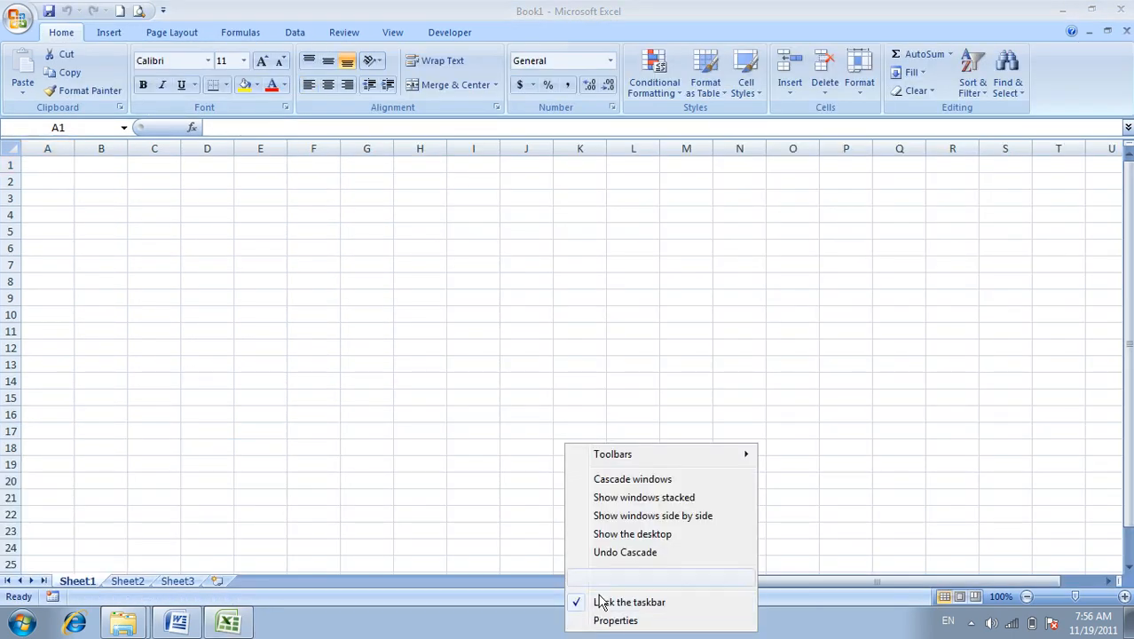
click(628, 479)
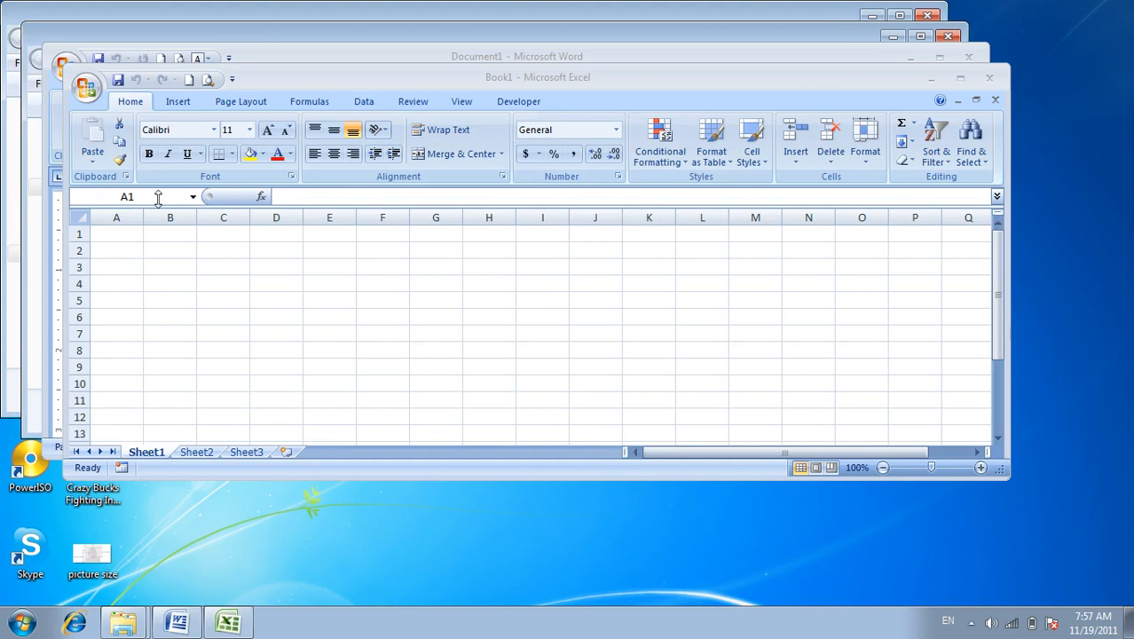
right_click(587, 631)
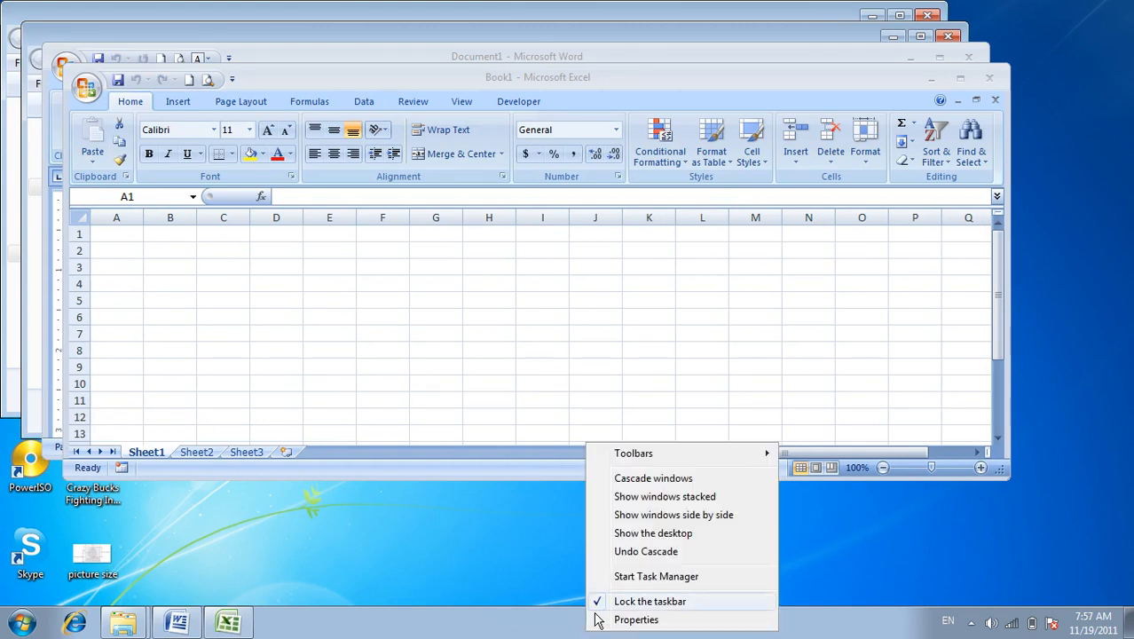
click(652, 552)
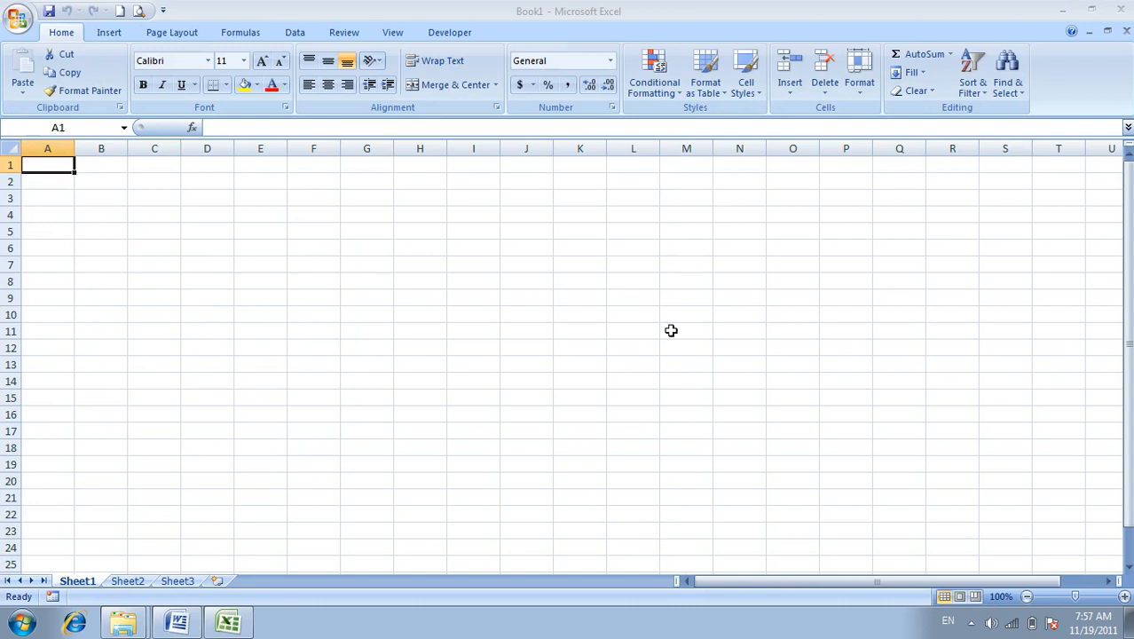
Step: Close the Excel, Word, Documents and Computer windows to return to the empty desktop
click(1124, 10)
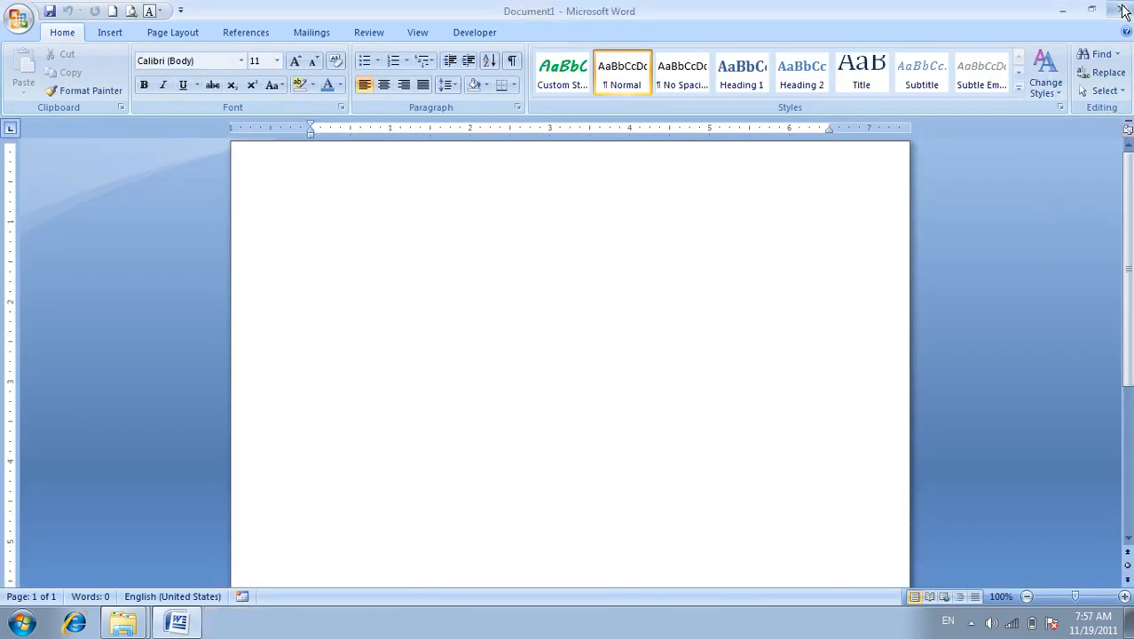
click(1124, 10)
click(942, 37)
click(942, 38)
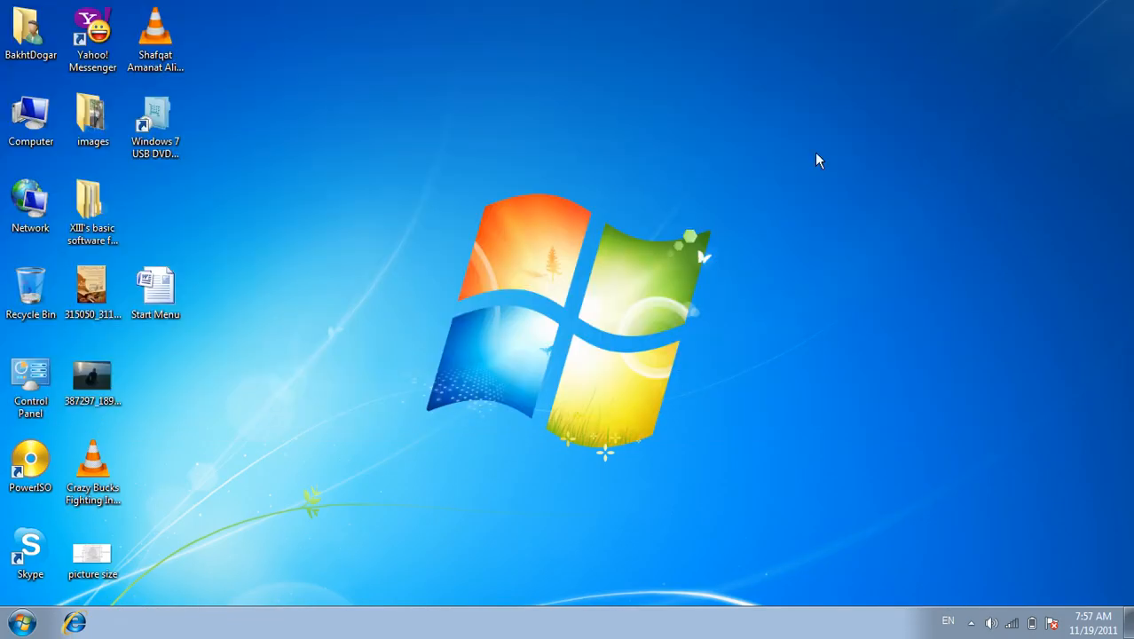
Step: Review the toolbars available for the taskbar and the input languages offered by the Language bar
right_click(573, 635)
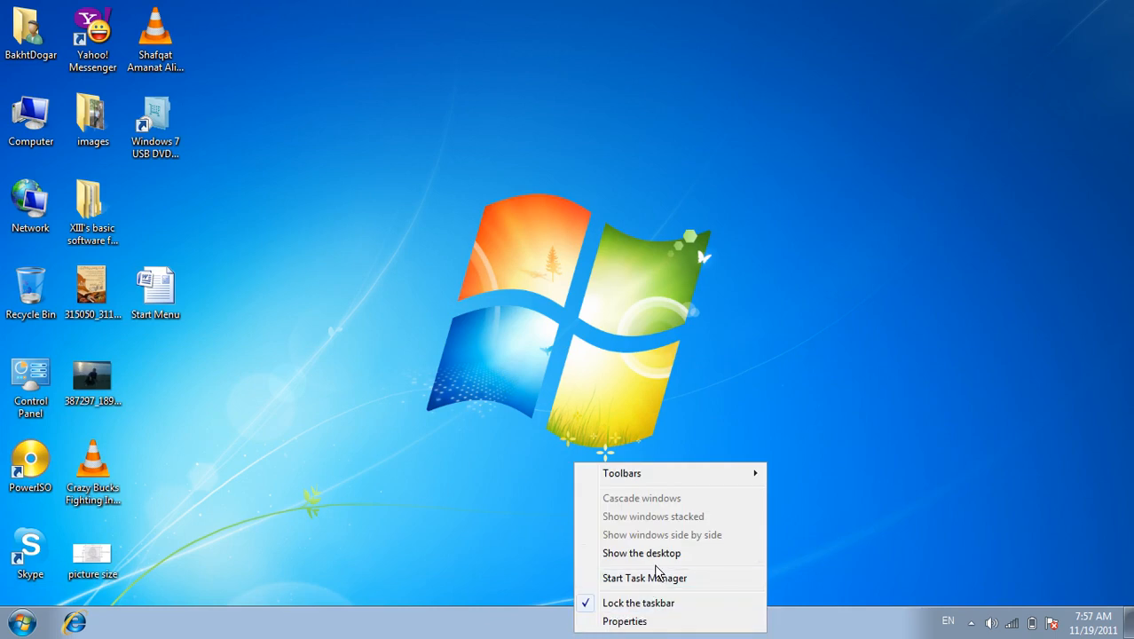
mouse_move(651, 477)
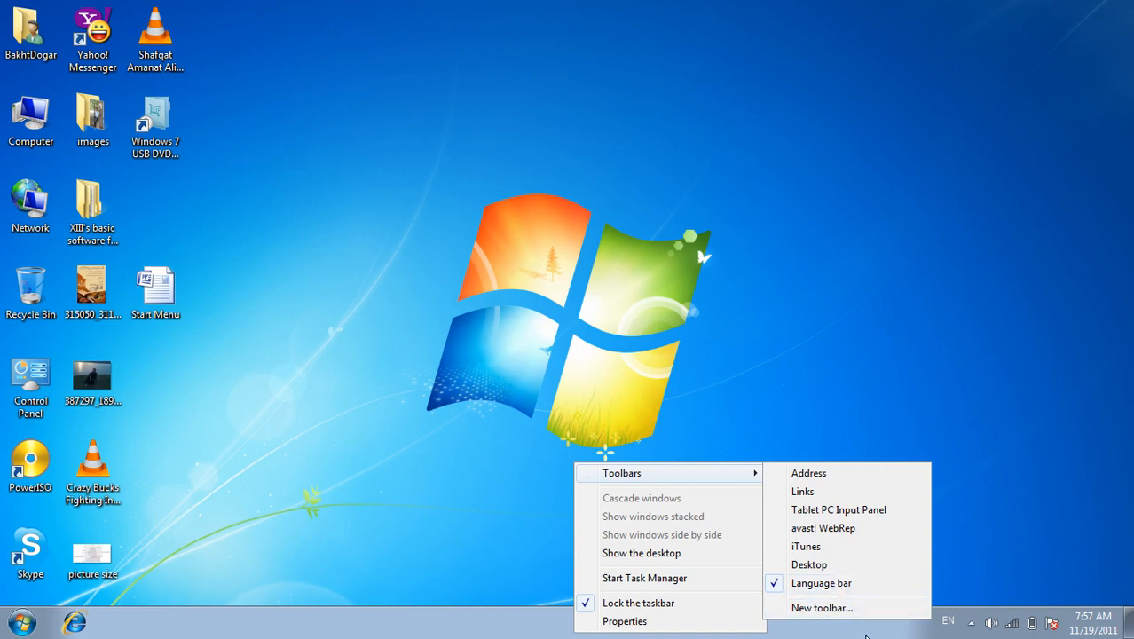
click(881, 630)
click(947, 621)
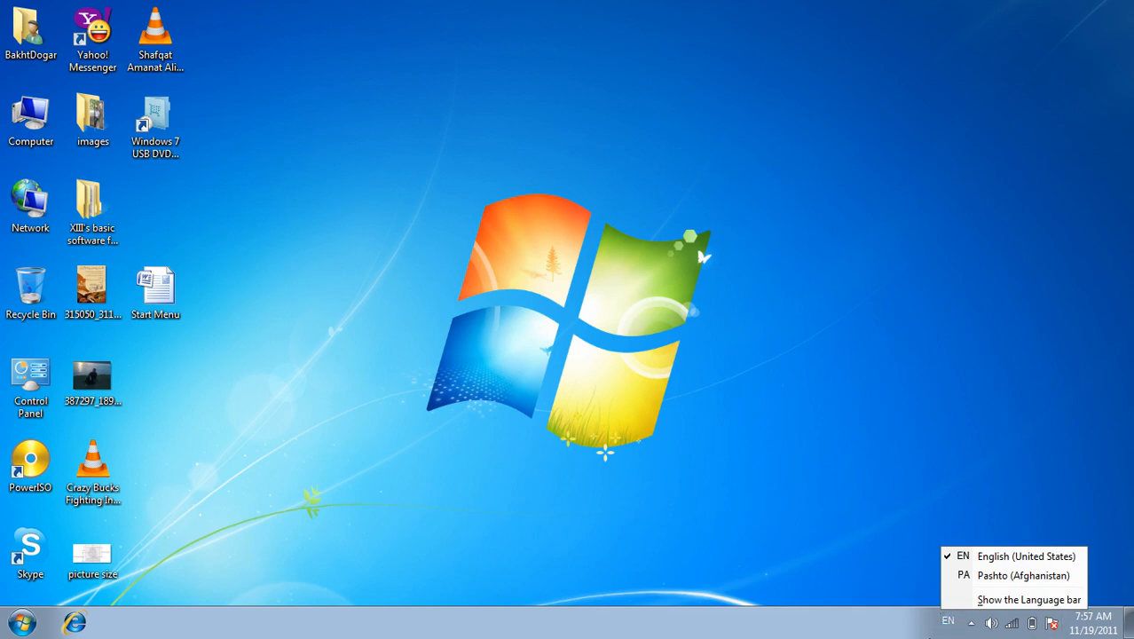
Step: Turn off the Language bar among the taskbar's toolbars
right_click(777, 627)
mouse_move(839, 465)
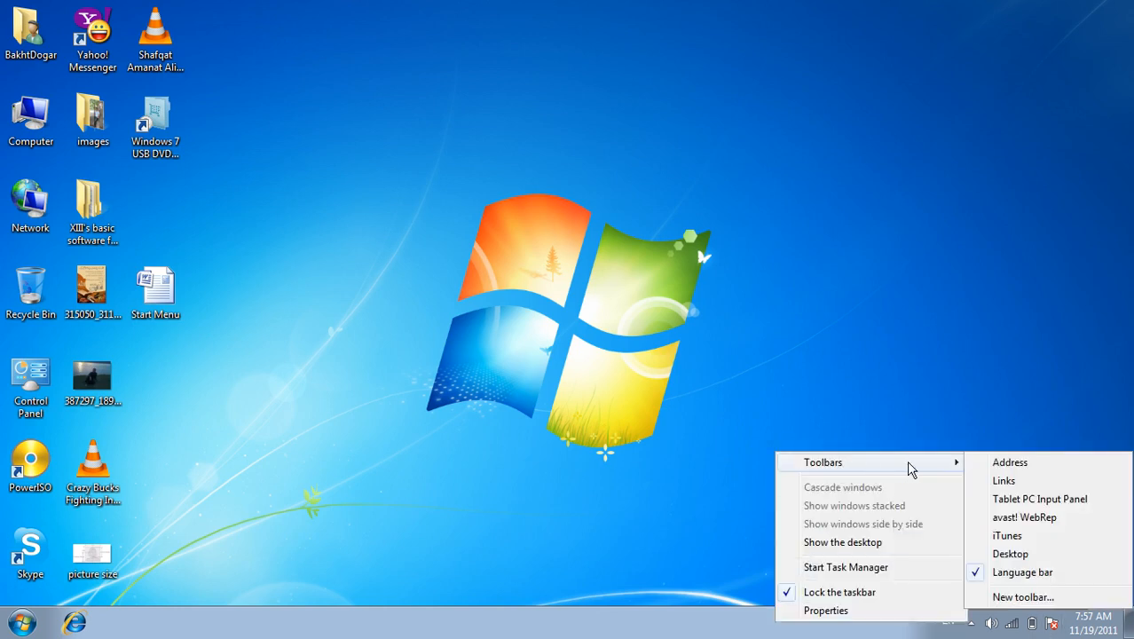
click(1015, 575)
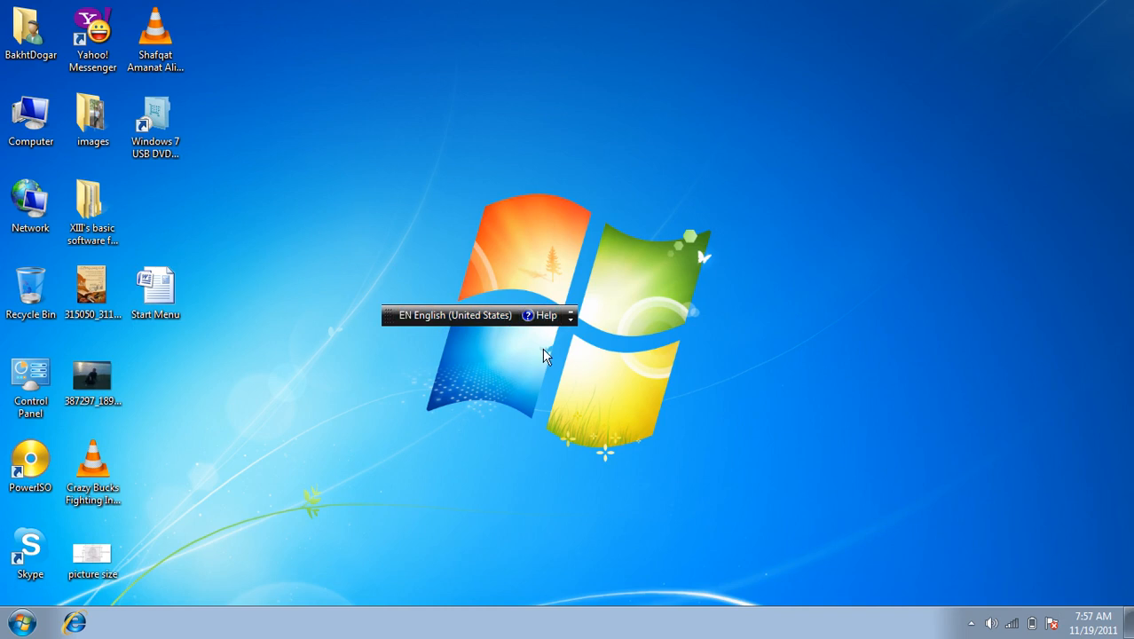
Step: Check the taskbar's toolbar list for the Language bar entry and dismiss the list
right_click(640, 628)
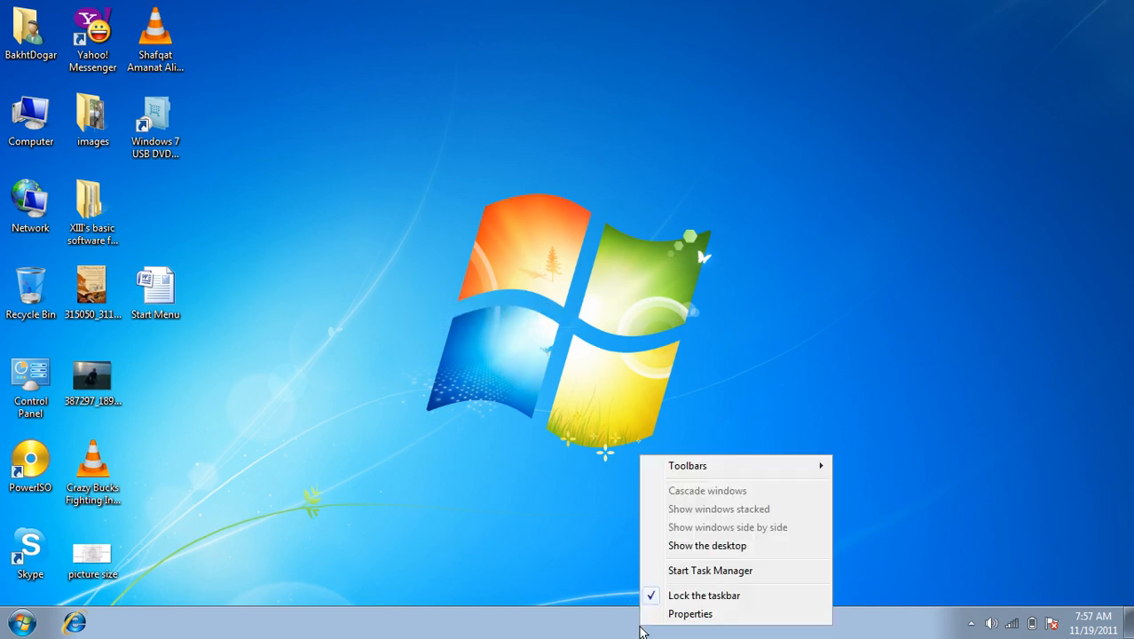
mouse_move(714, 471)
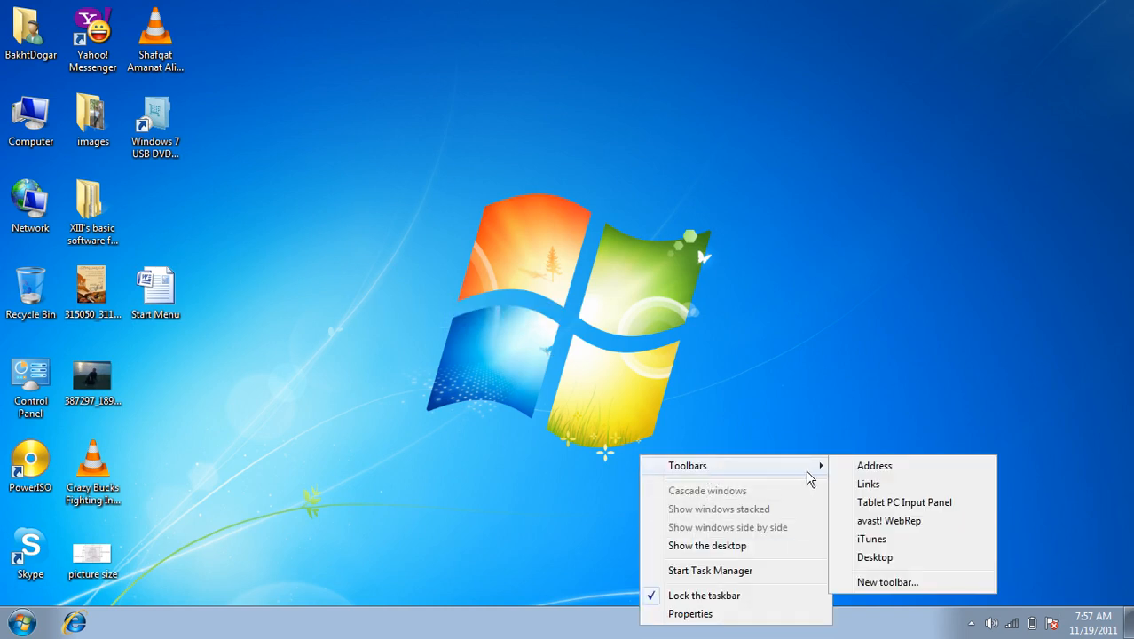
click(616, 353)
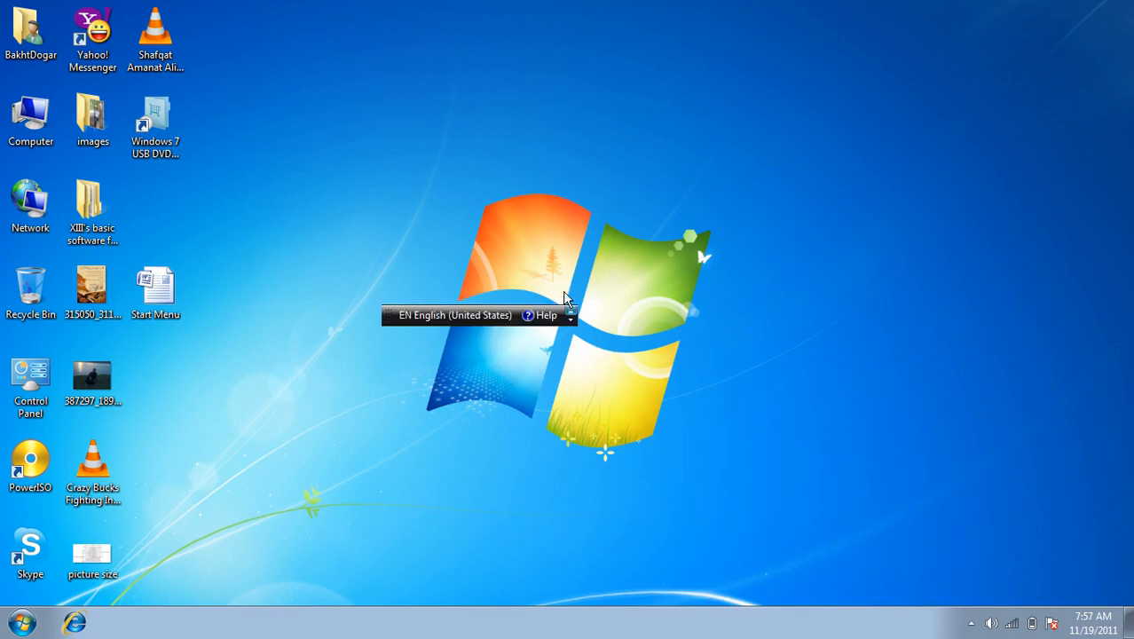
Step: Minimize the floating Language bar into the taskbar and toggle the Language bar entry among the taskbar's toolbars
click(572, 310)
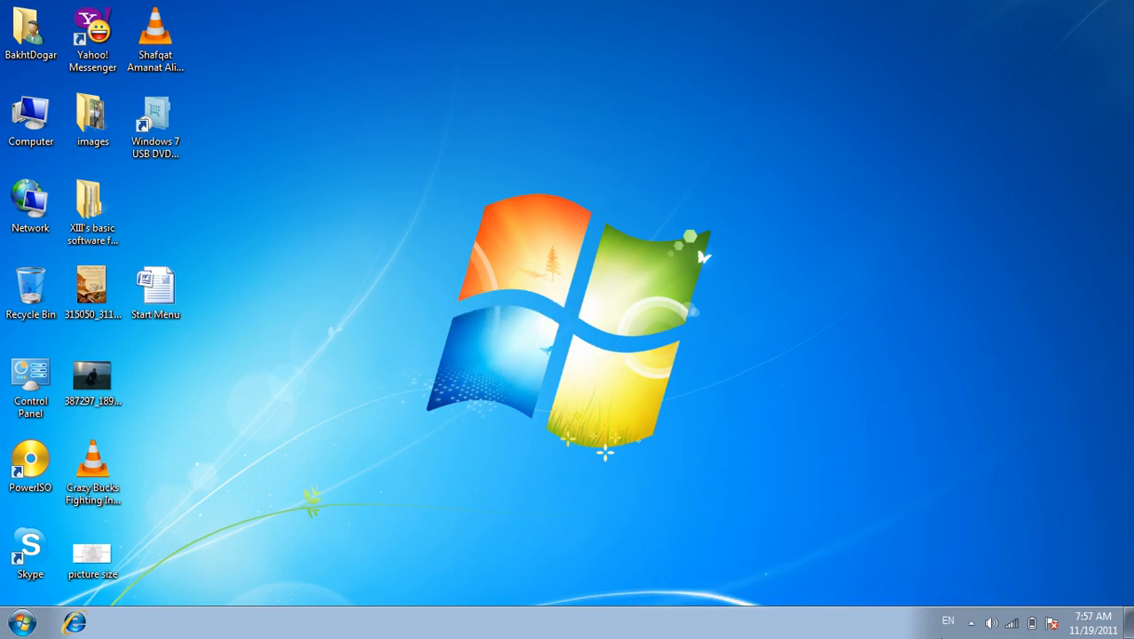
right_click(771, 633)
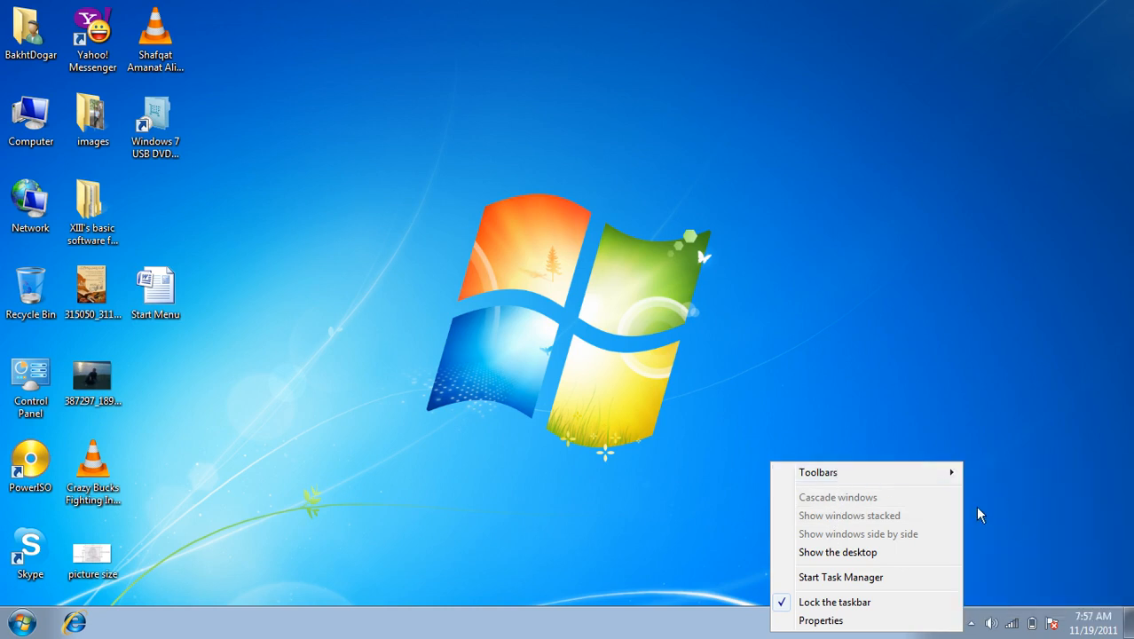
mouse_move(954, 474)
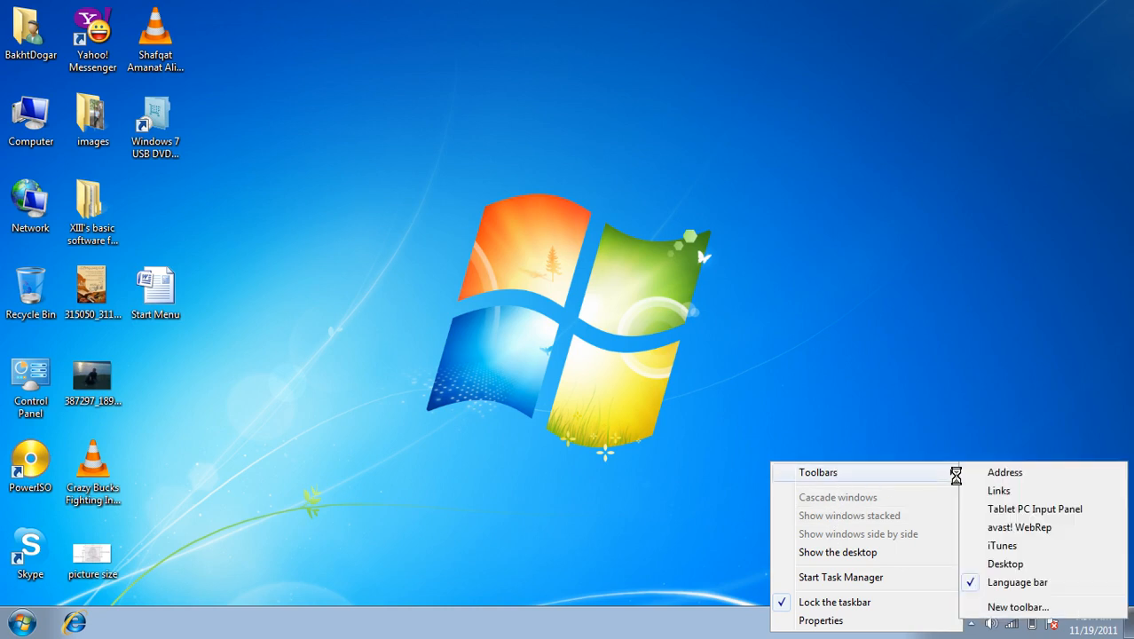
click(1018, 585)
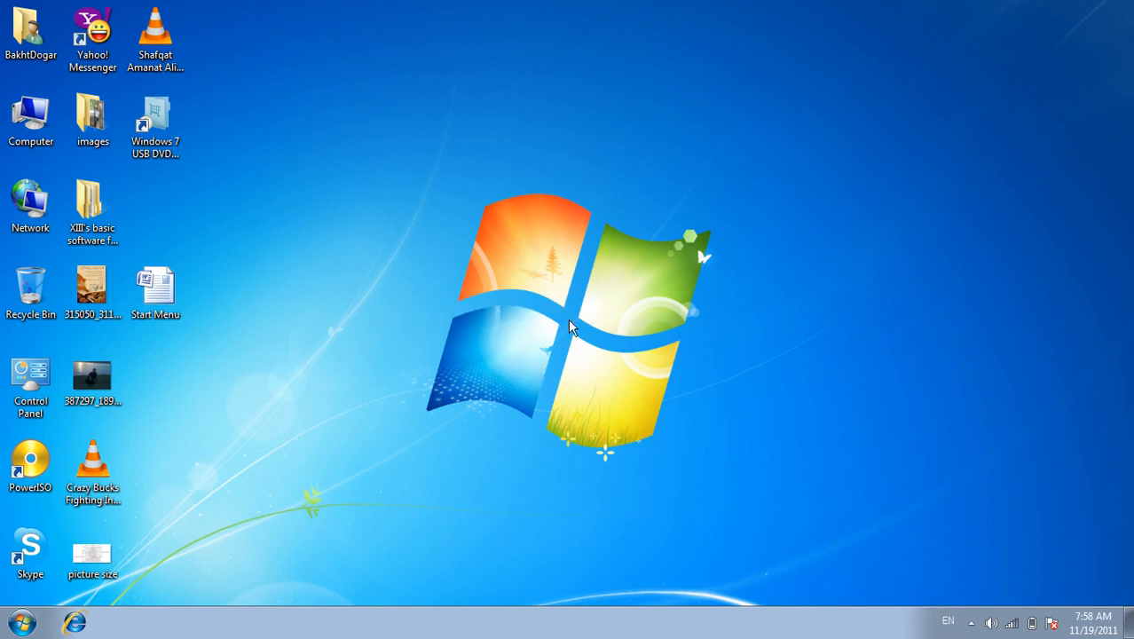
Step: Look at the option for creating a new toolbar in the taskbar's toolbar list and dismiss the list
right_click(689, 624)
mouse_move(765, 455)
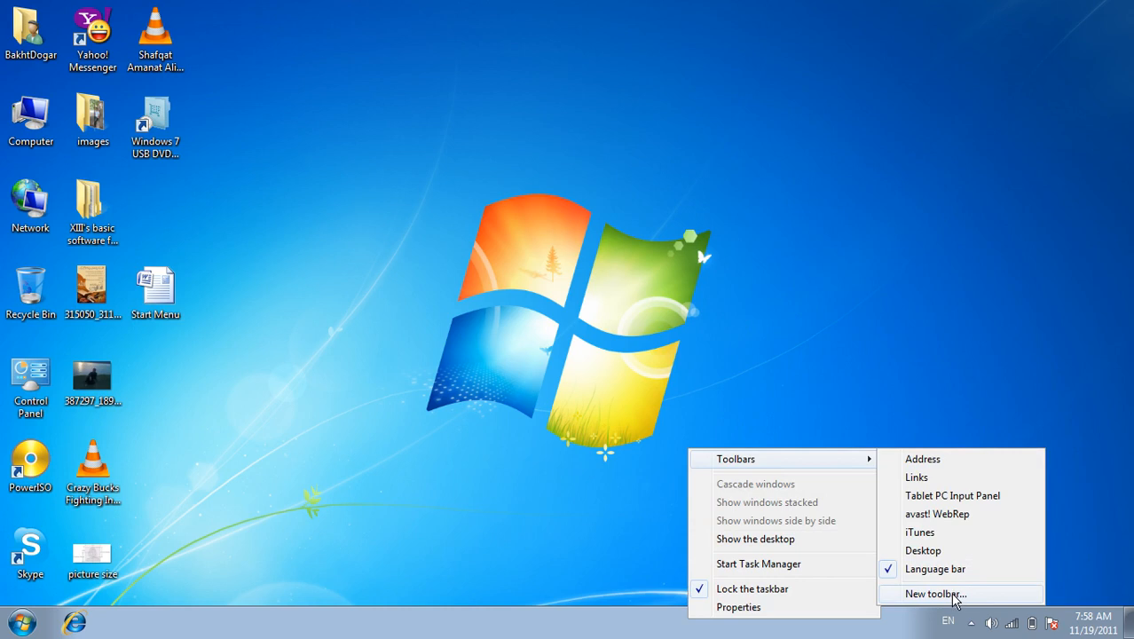
click(360, 383)
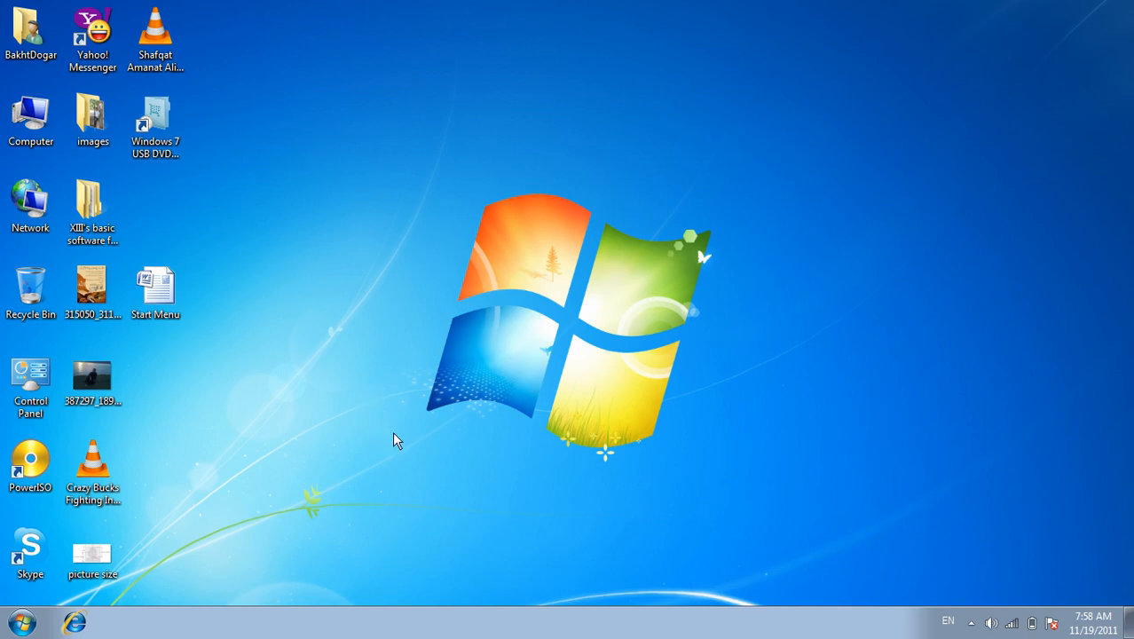
Step: Browse Local Disk (D:) in a maximized window to the teacher's control panel videos folder, view its contents and close the window
double_click(30, 115)
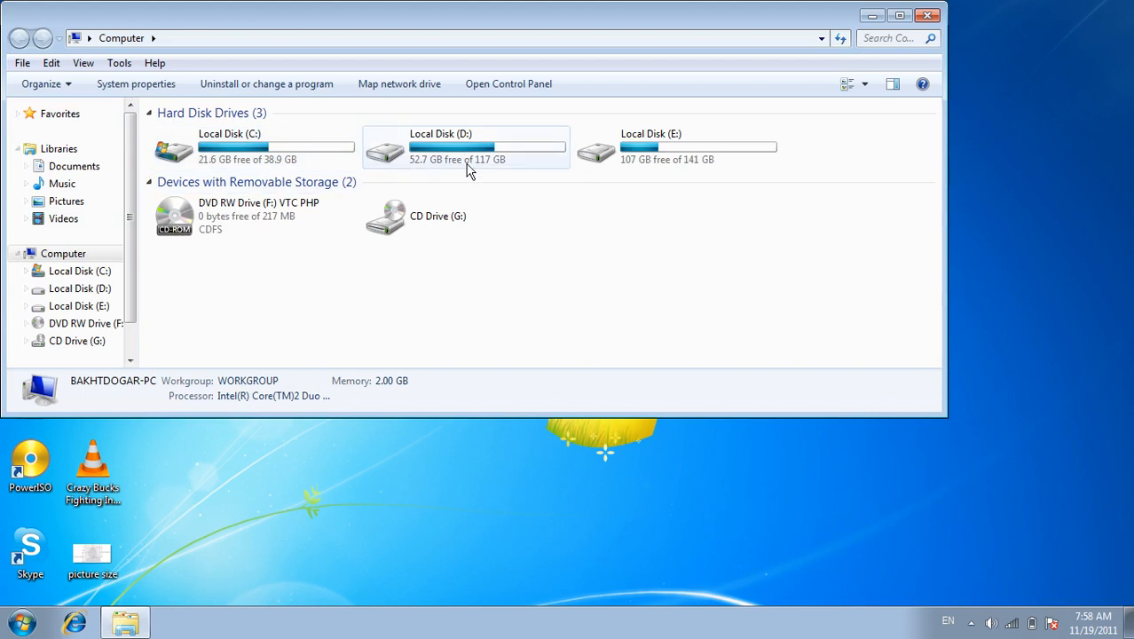
double_click(497, 151)
double_click(537, 20)
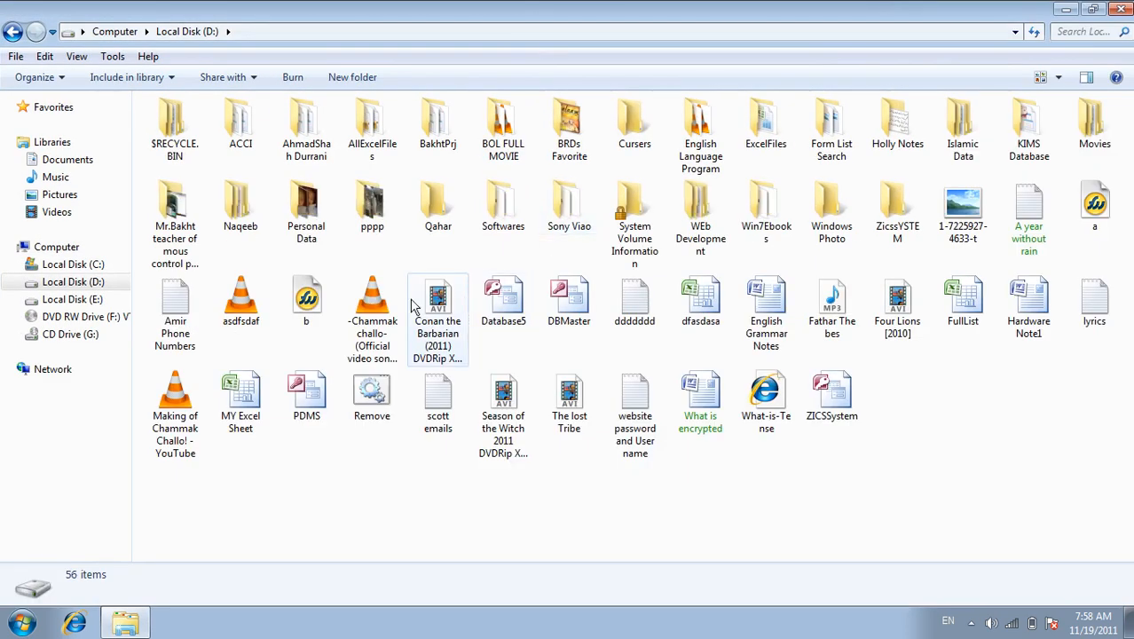
double_click(160, 207)
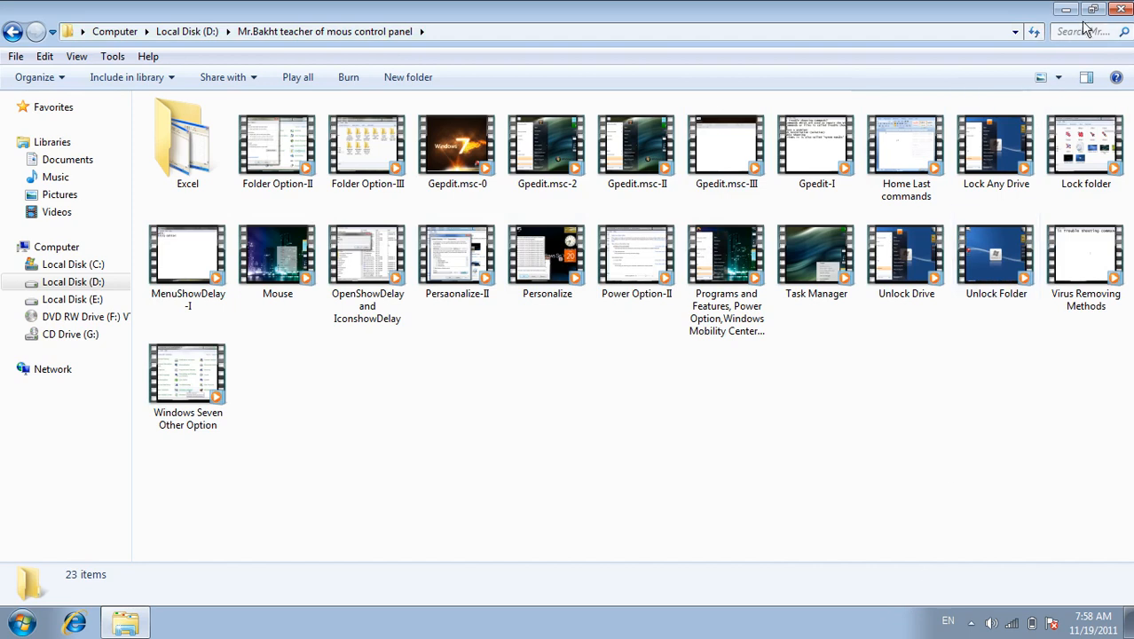
click(1121, 9)
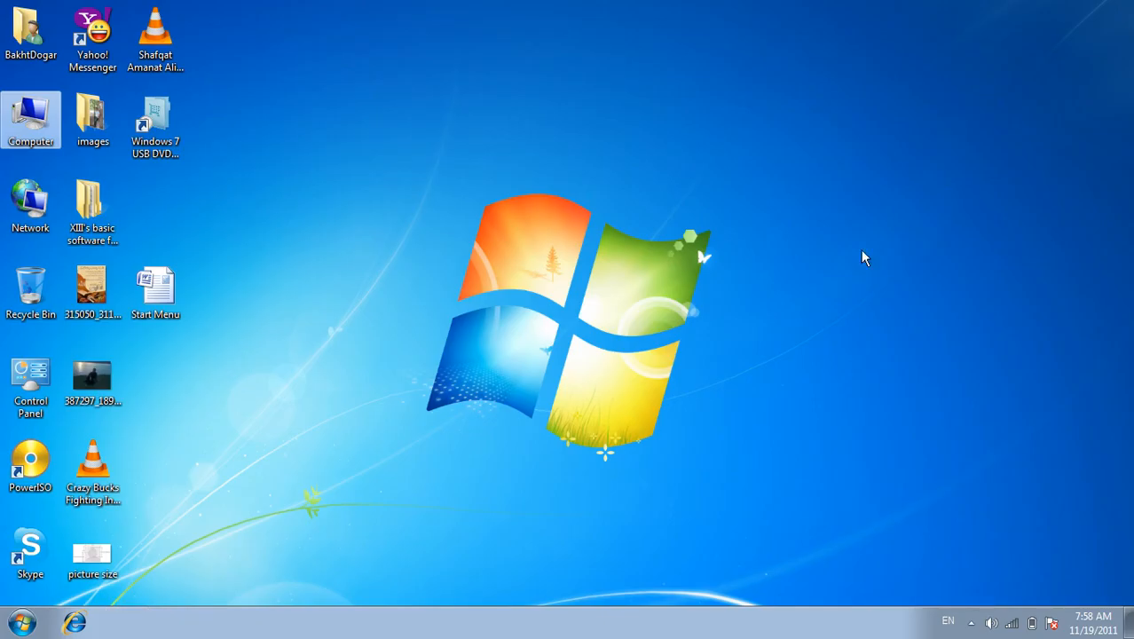
Step: Add a new taskbar toolbar from the teacher's control panel videos folder on Local Disk (D:)
right_click(629, 632)
mouse_move(709, 471)
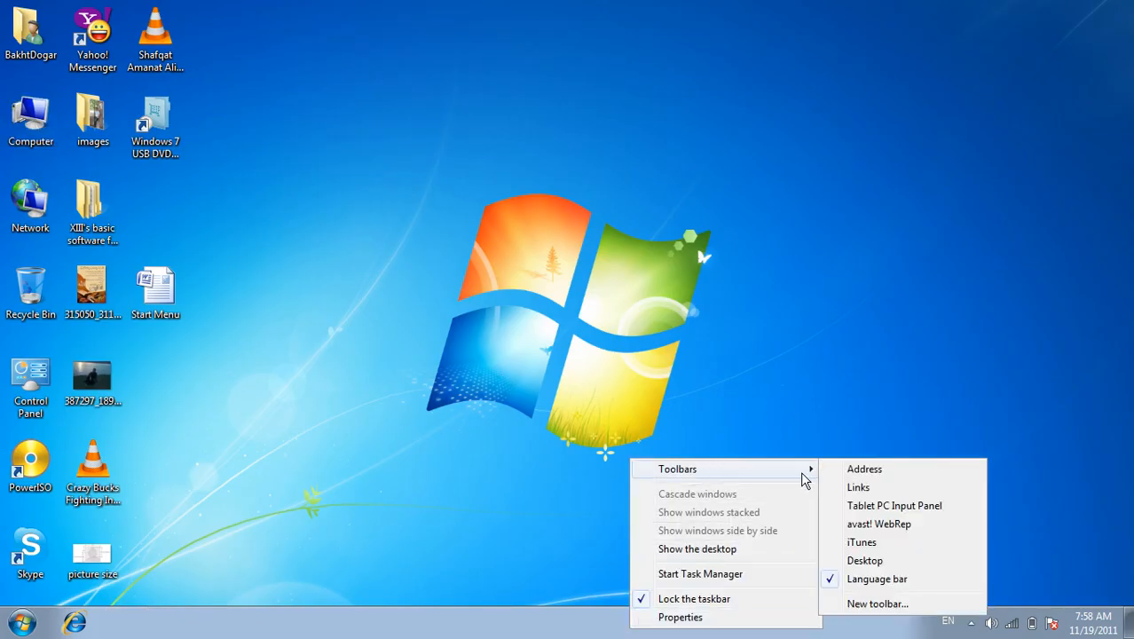
click(920, 601)
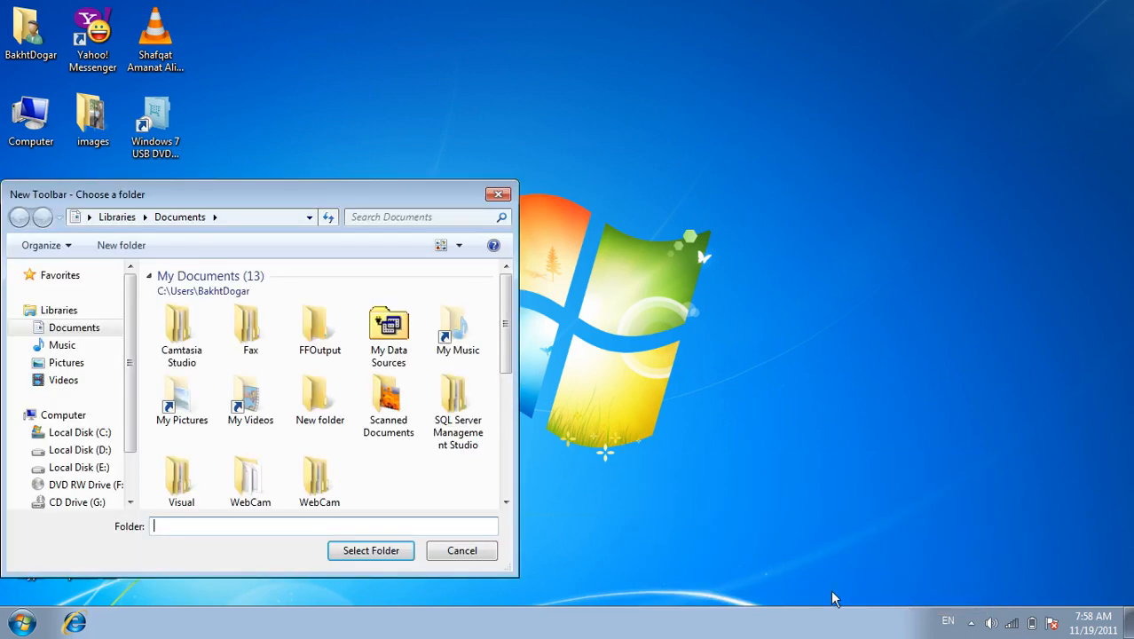
drag(389, 197, 840, 90)
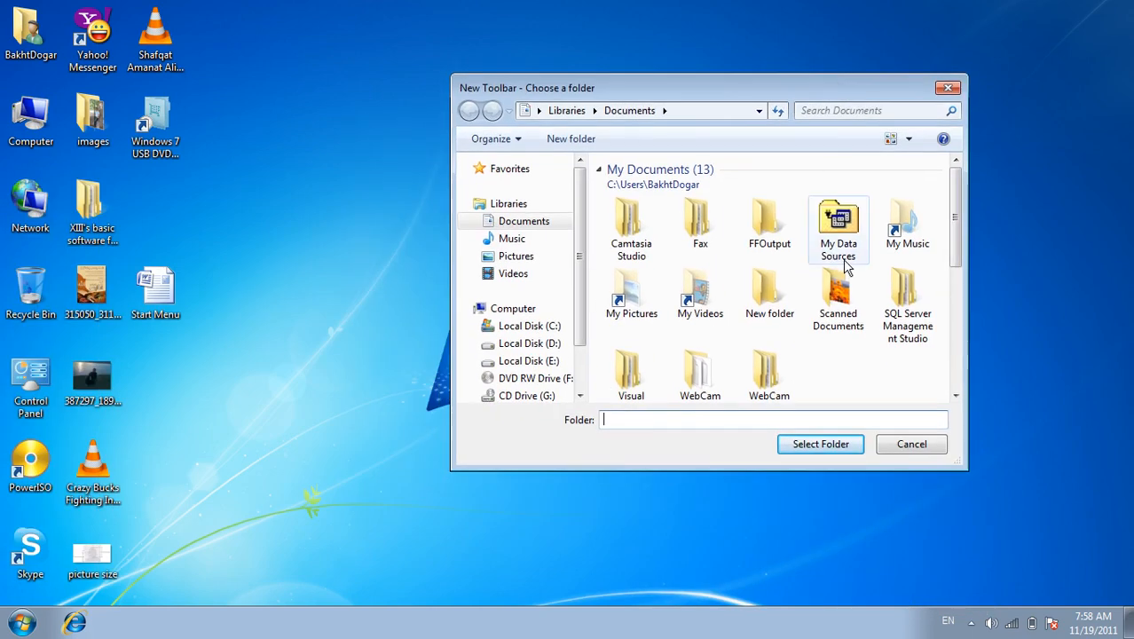
click(523, 344)
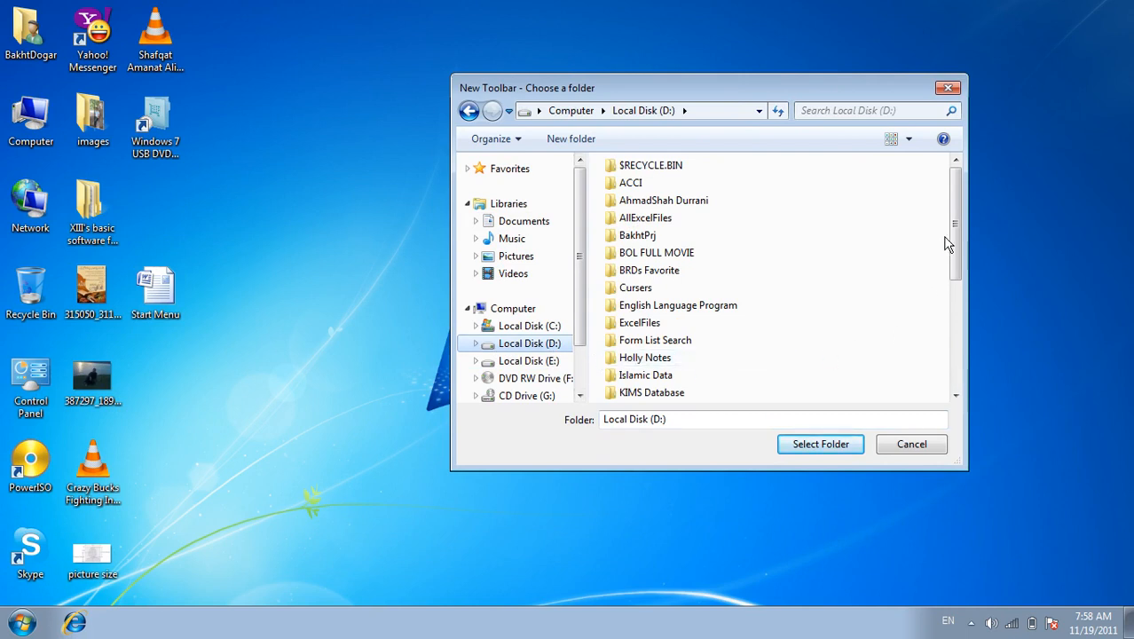
drag(956, 216, 957, 253)
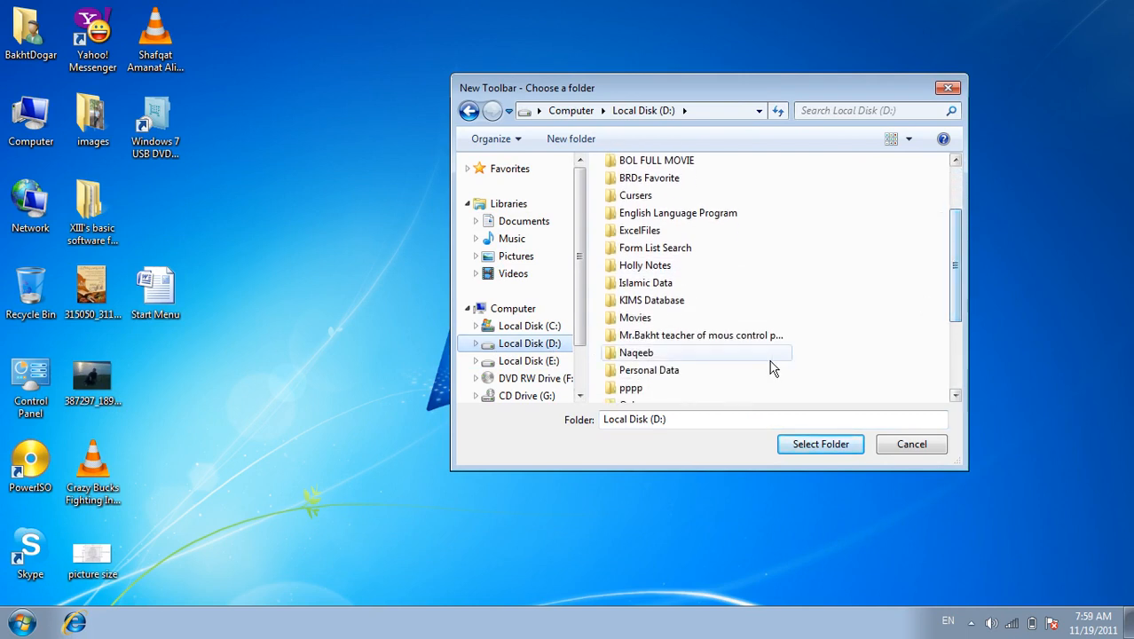
click(733, 337)
click(820, 448)
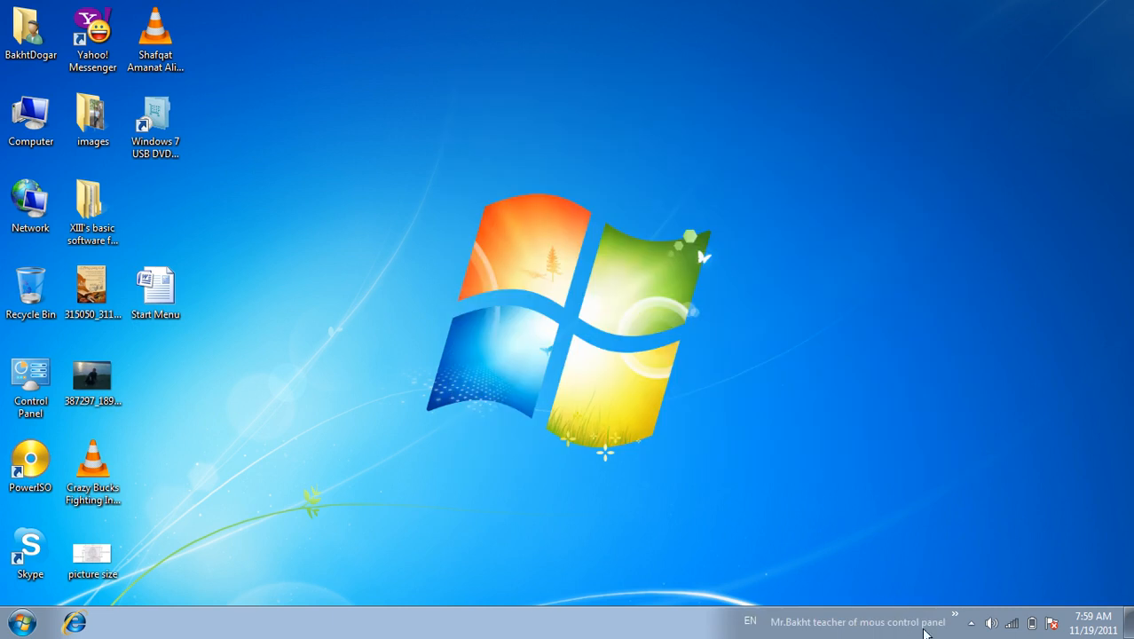
Step: Try to play Folder Option-III from the new taskbar toolbar, close the media player, and review the toolbar's file list
click(955, 616)
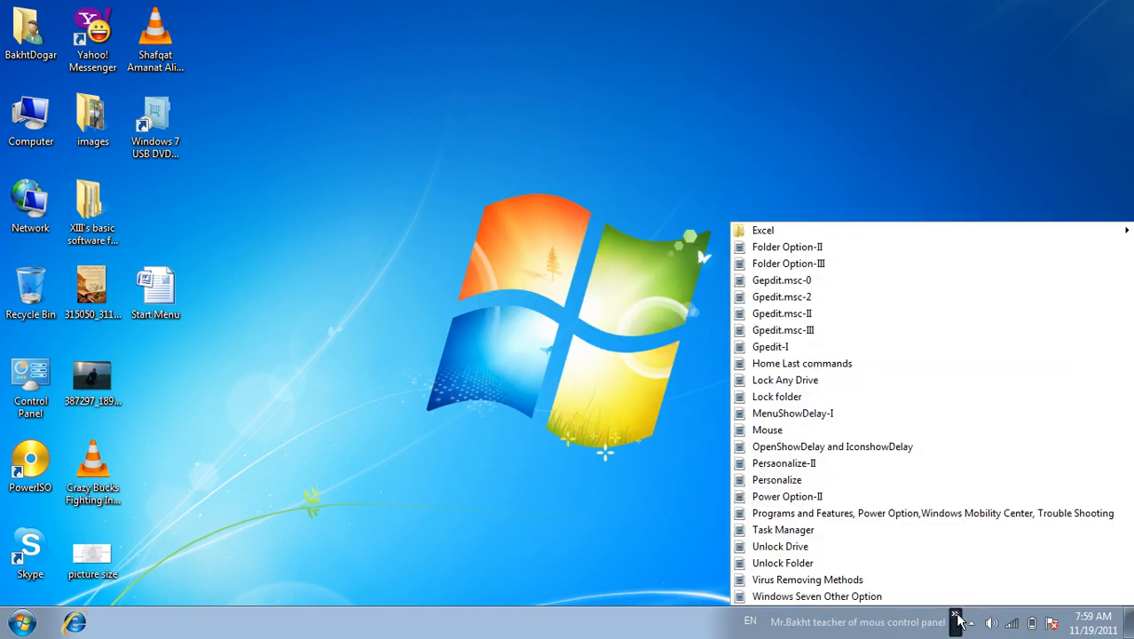
click(771, 265)
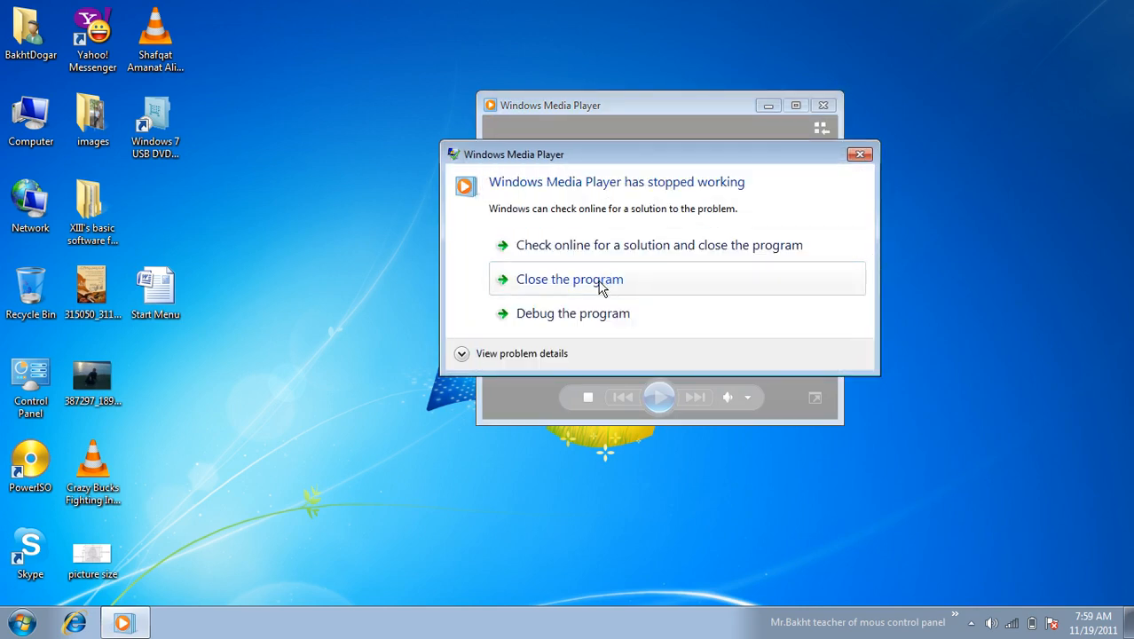
click(600, 286)
click(930, 614)
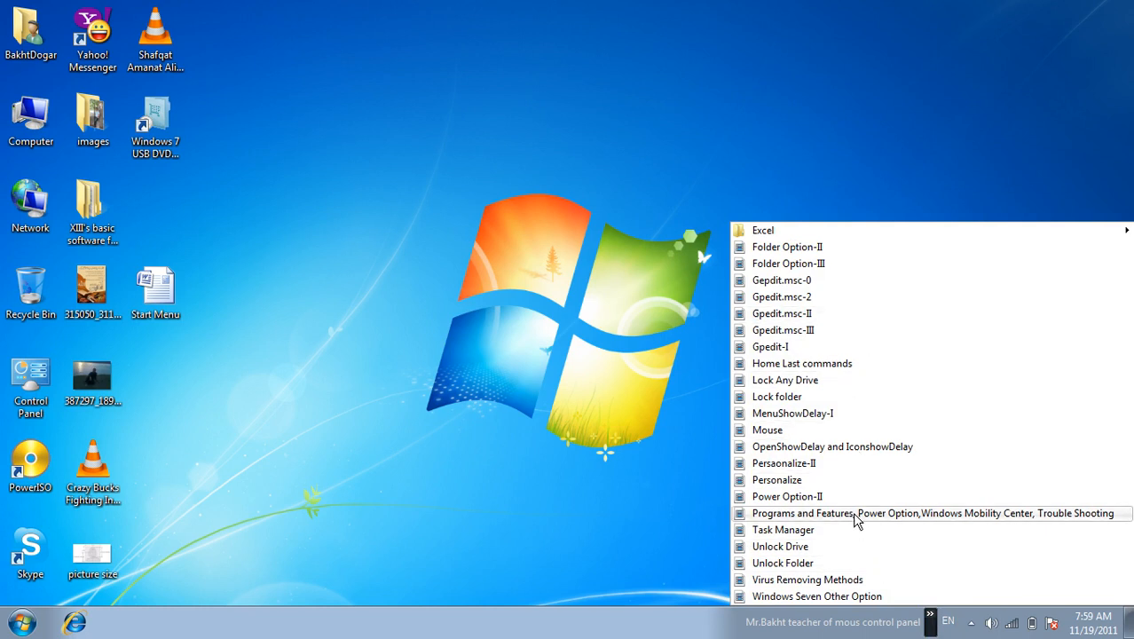
click(432, 354)
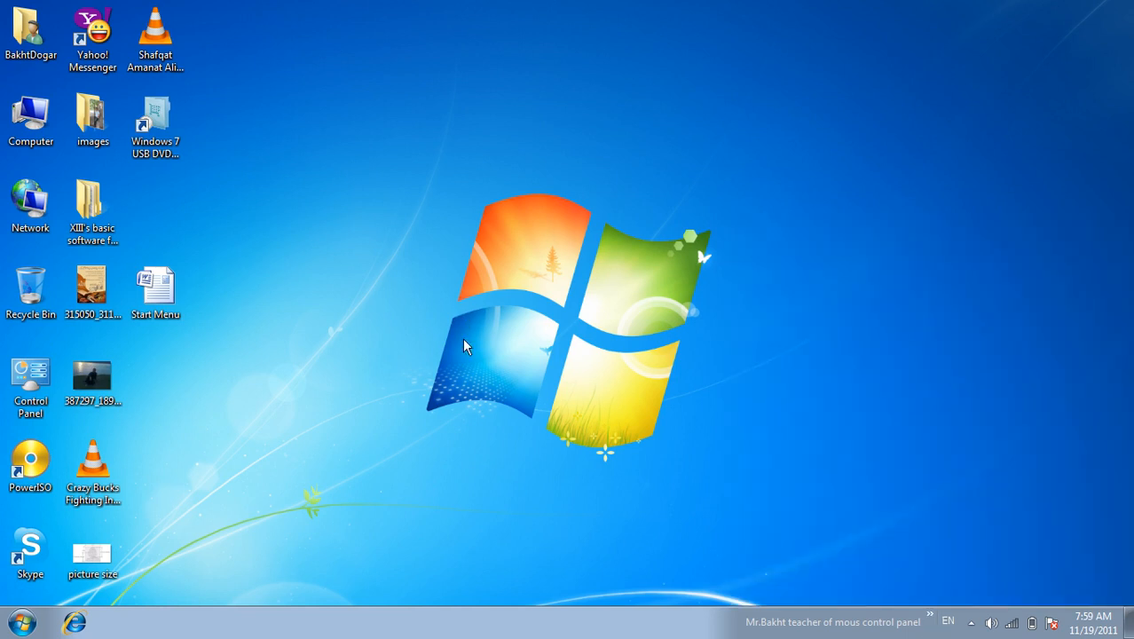
Step: Remove the teacher's control panel videos toolbar from the taskbar
right_click(625, 630)
mouse_move(697, 472)
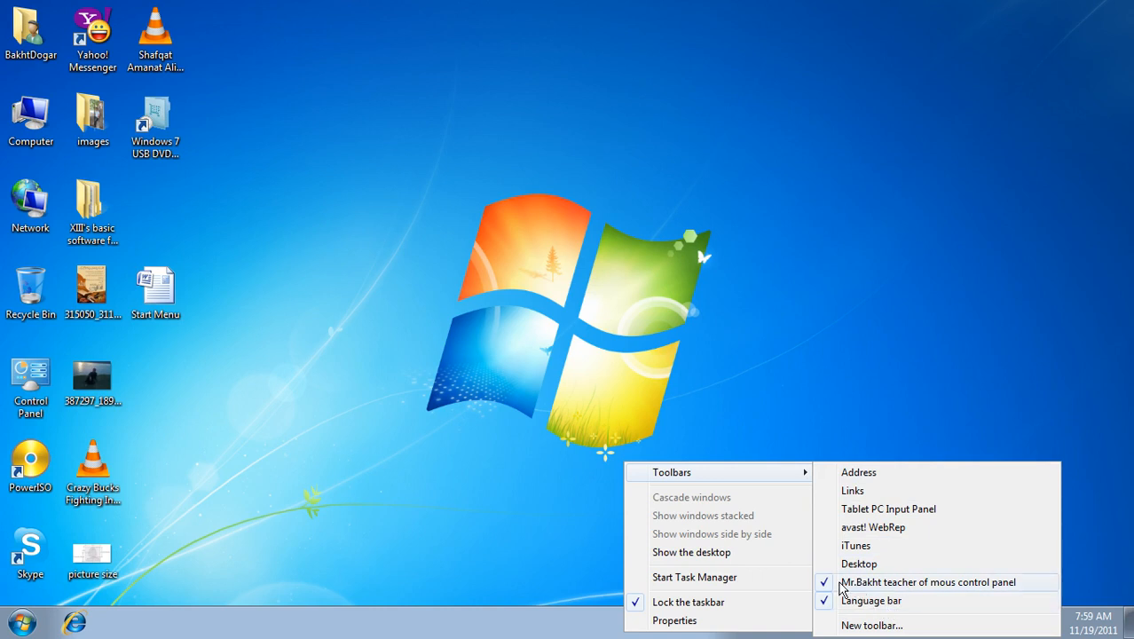
click(889, 582)
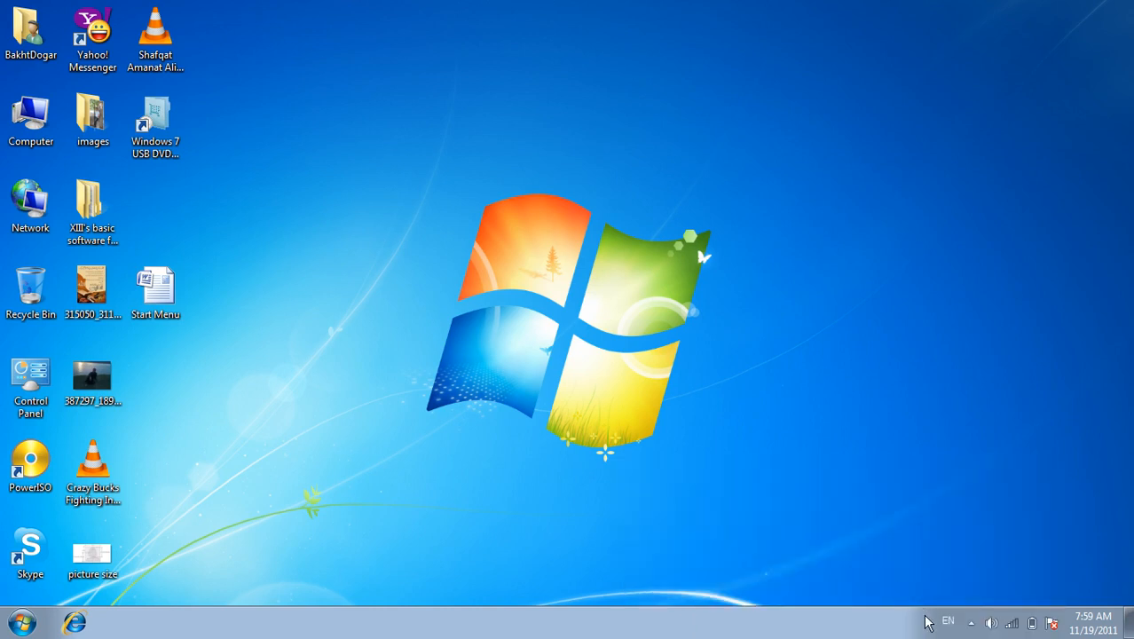
Step: Add a new taskbar toolbar from the Photo folder on Local Disk (E:)
right_click(772, 624)
mouse_move(827, 462)
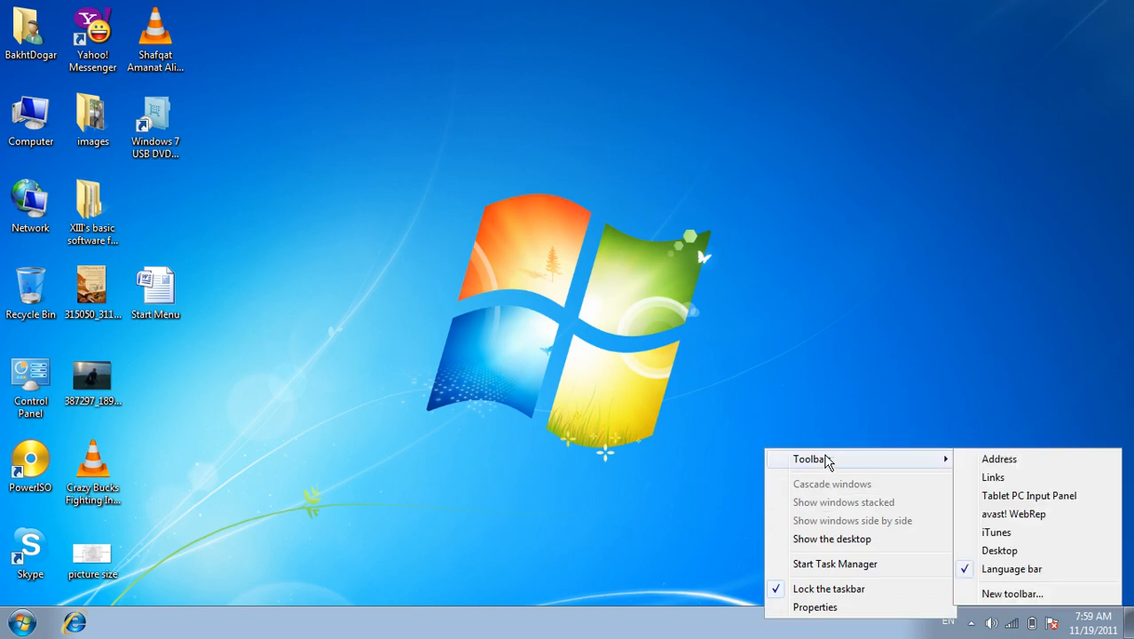
click(1005, 597)
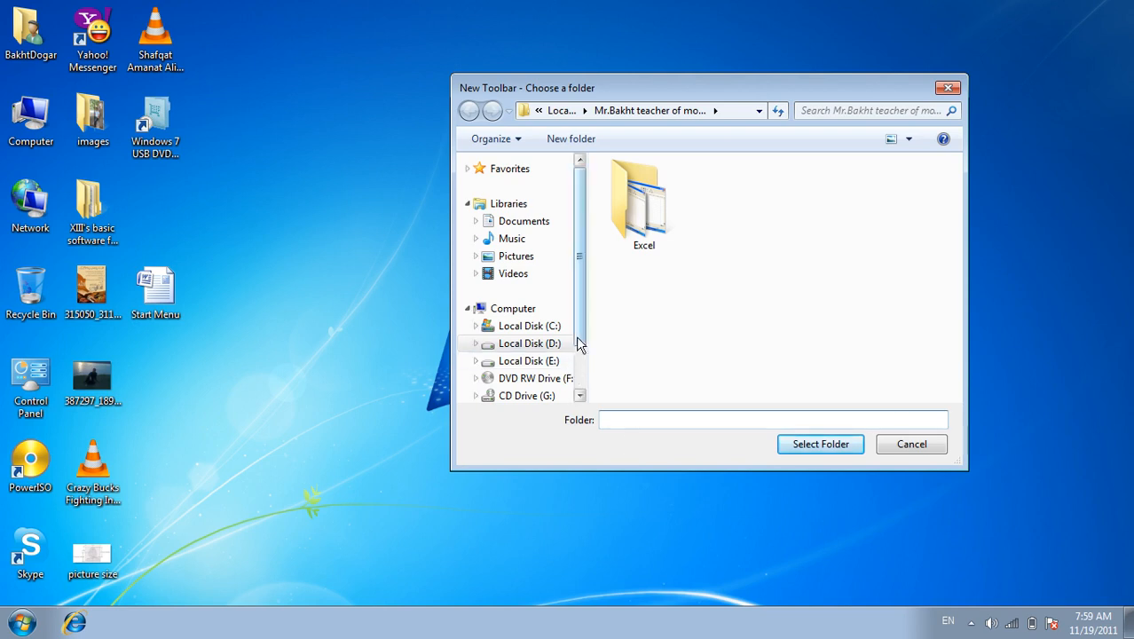
click(550, 362)
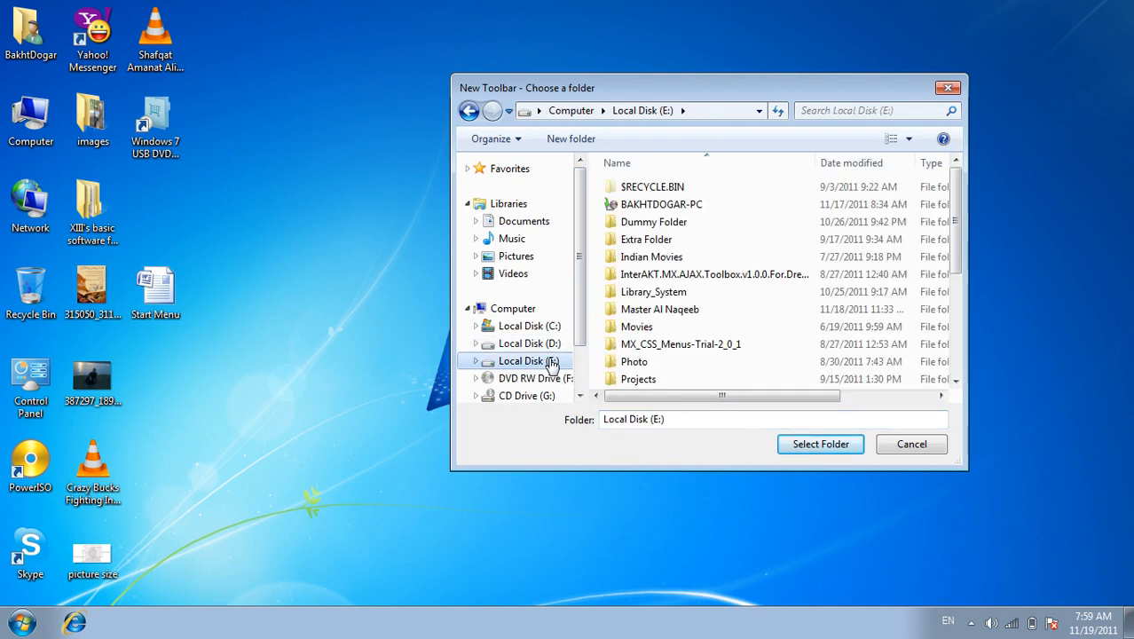
click(761, 347)
scroll(761, 355, down, 1)
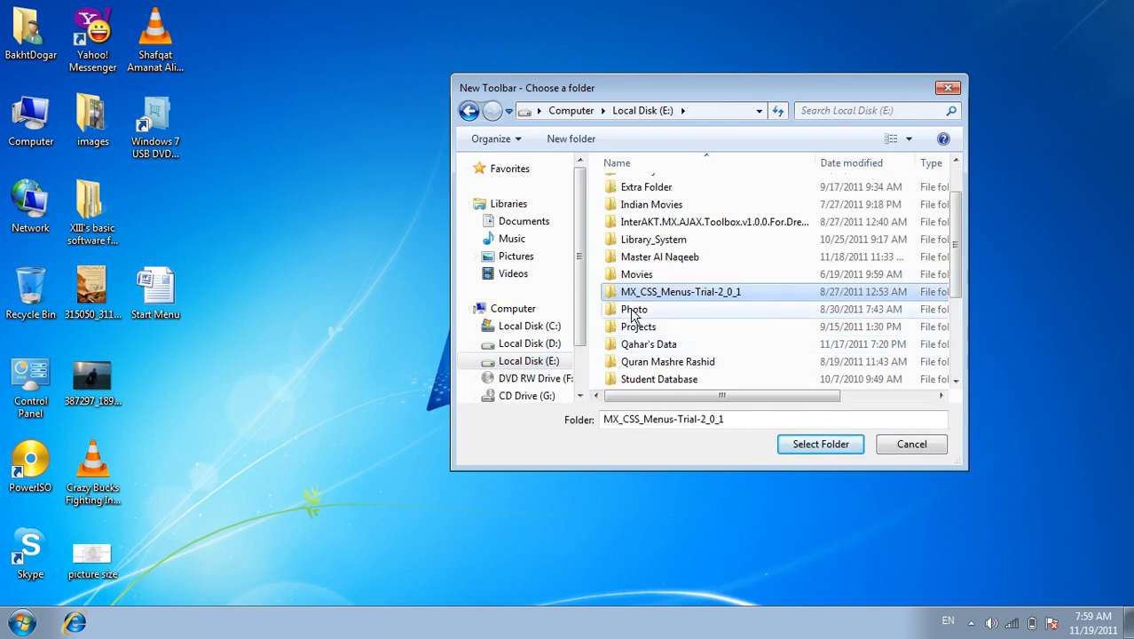
double_click(634, 310)
click(815, 447)
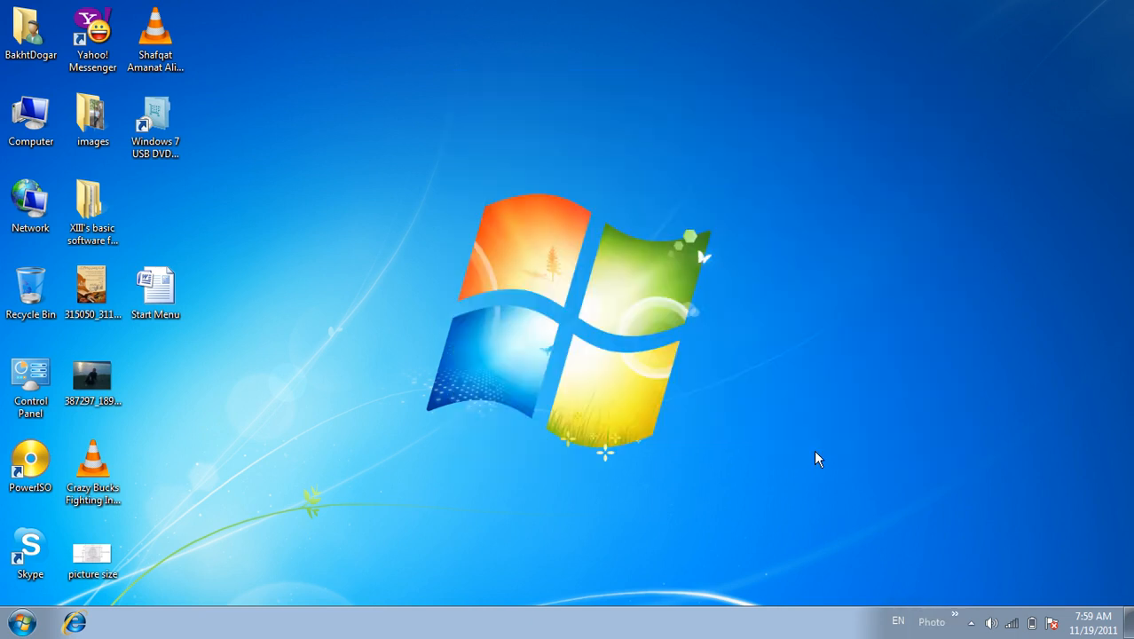
Step: View the pictures IMG_0681 and IMG_0648 from the Photo toolbar, closing the photo viewer after each
click(954, 618)
click(985, 413)
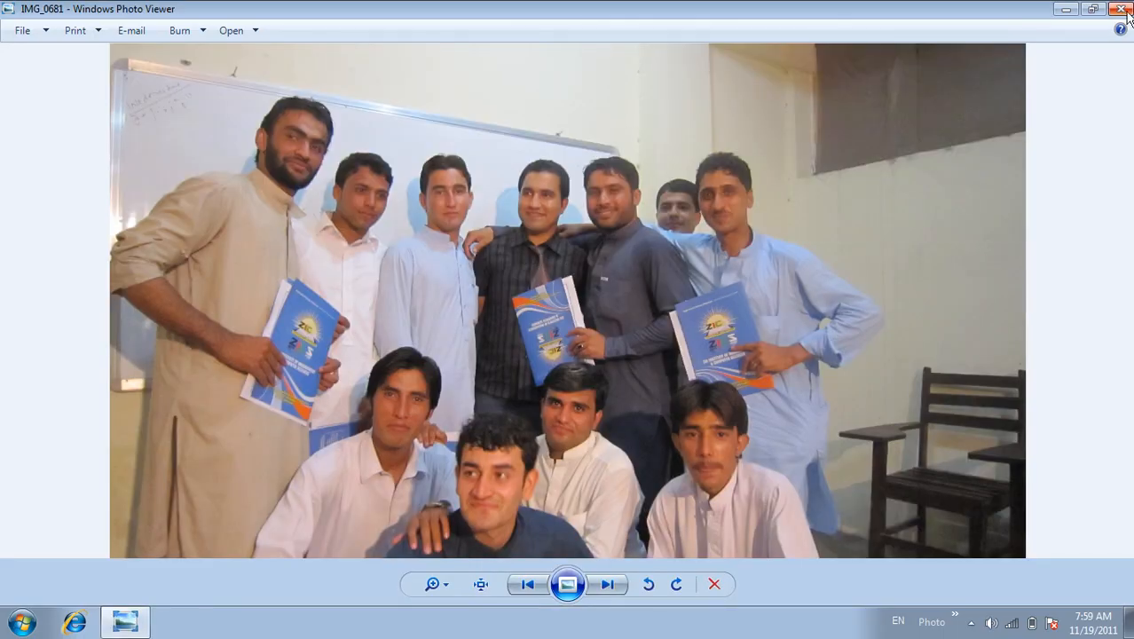
click(1123, 9)
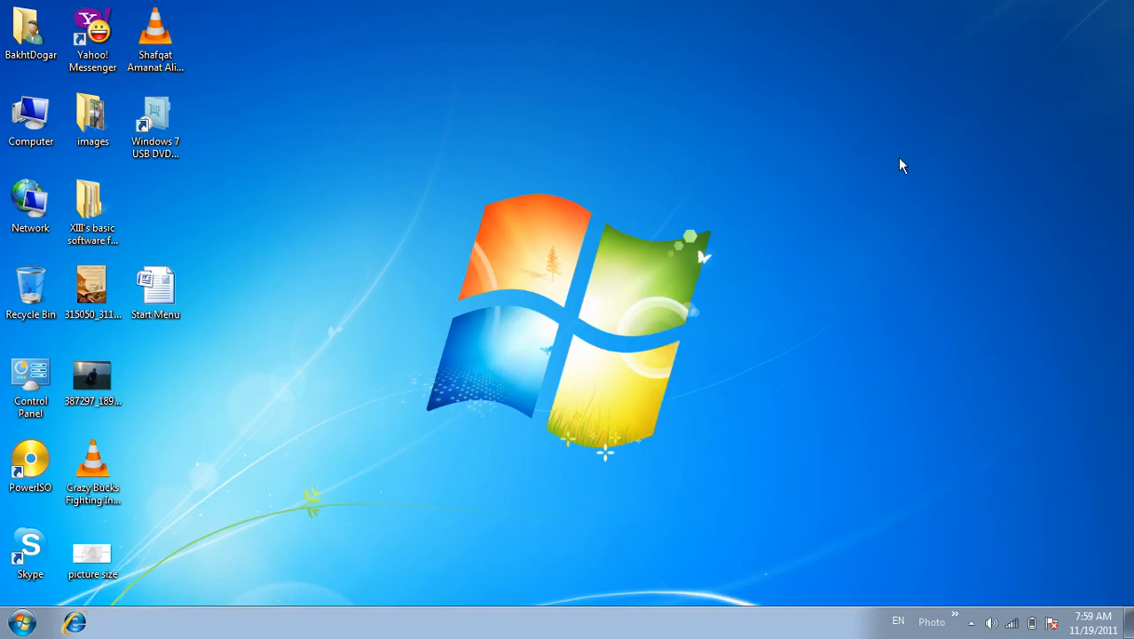
click(954, 621)
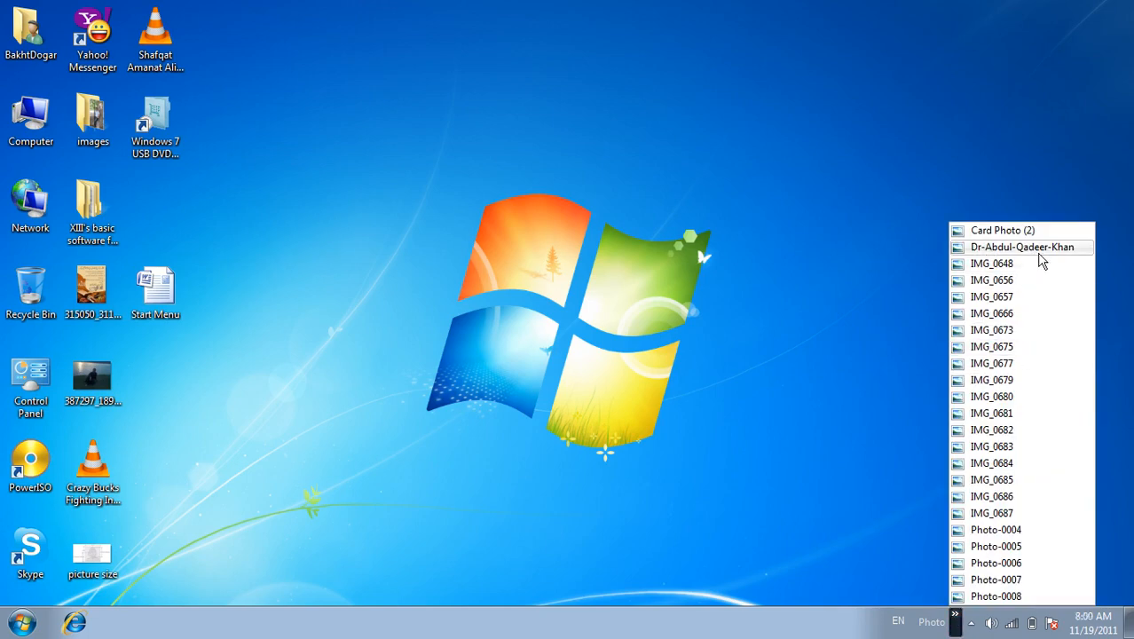
click(1016, 269)
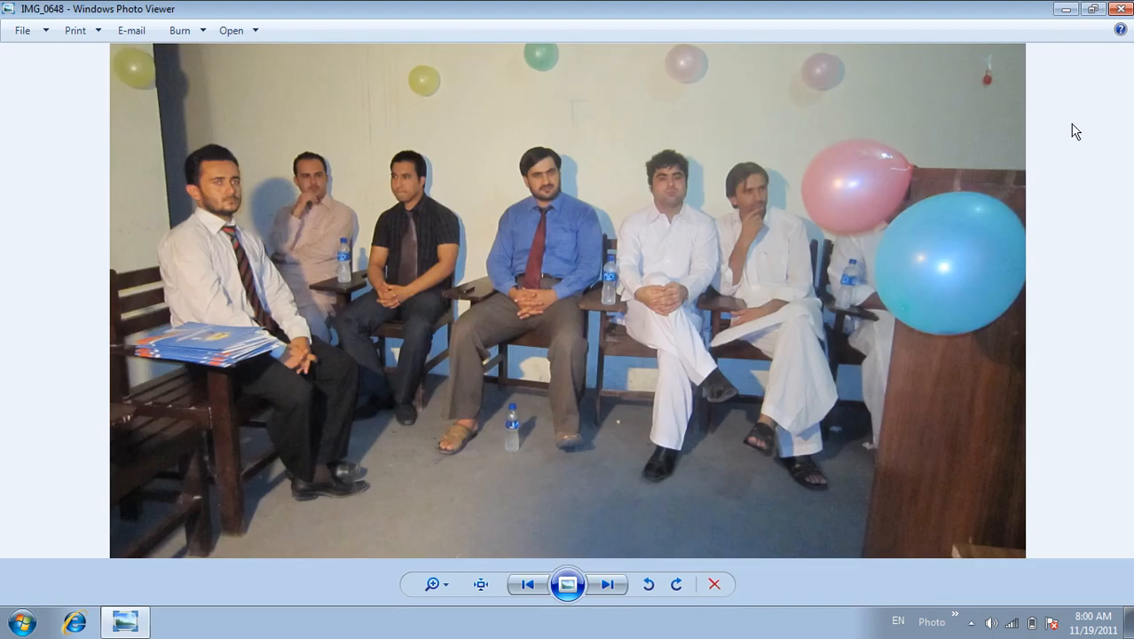
click(1121, 8)
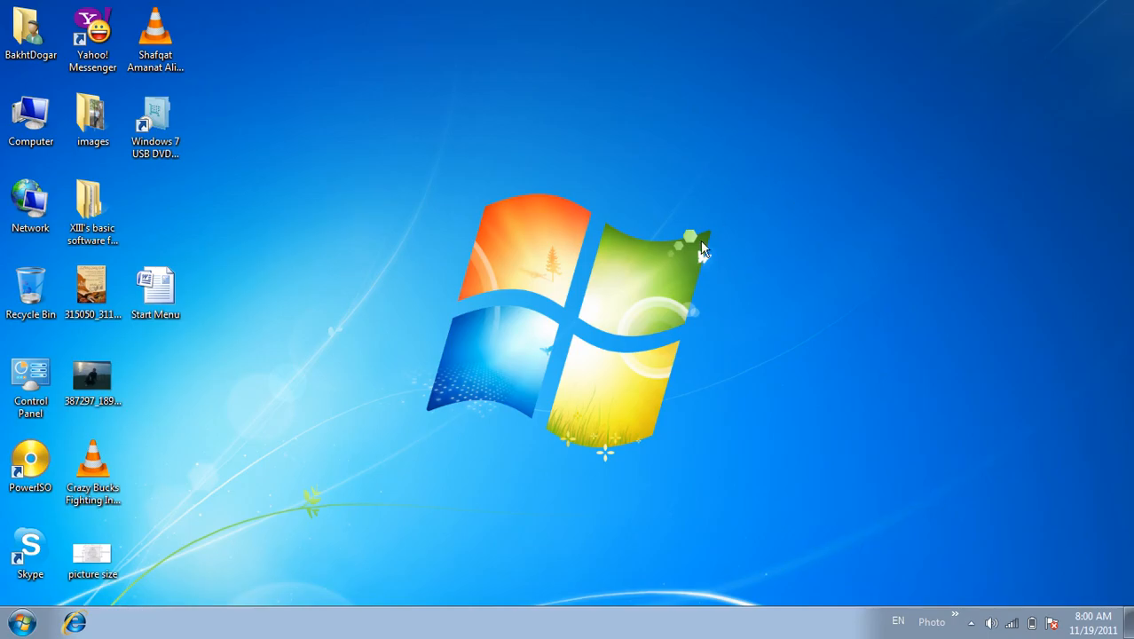
Step: Remove the Photo toolbar from the taskbar
right_click(770, 634)
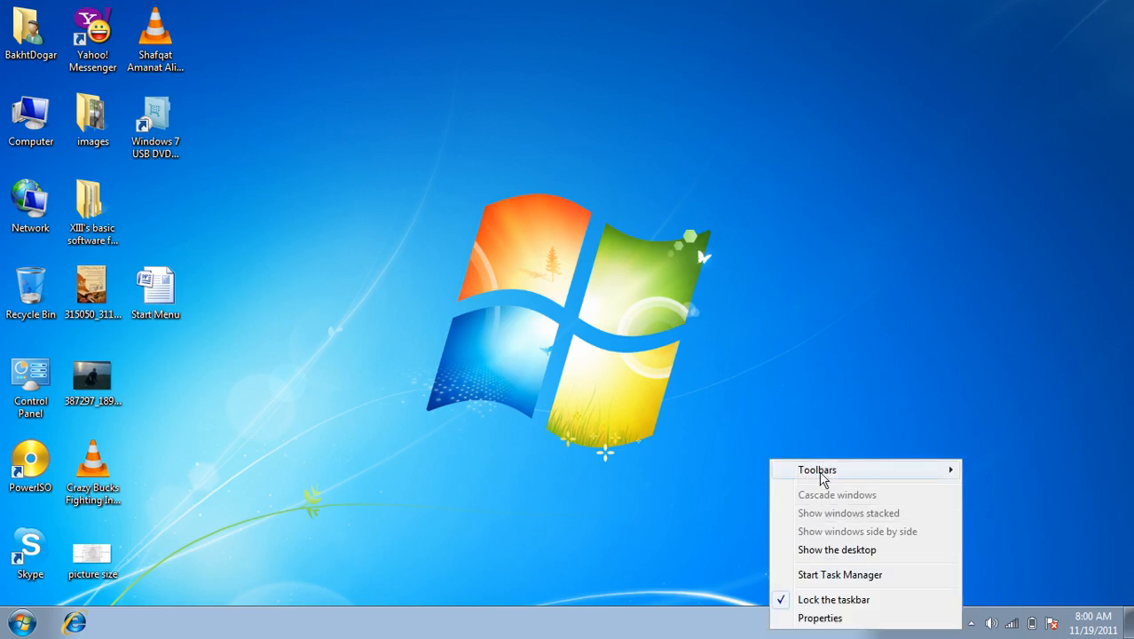
mouse_move(822, 471)
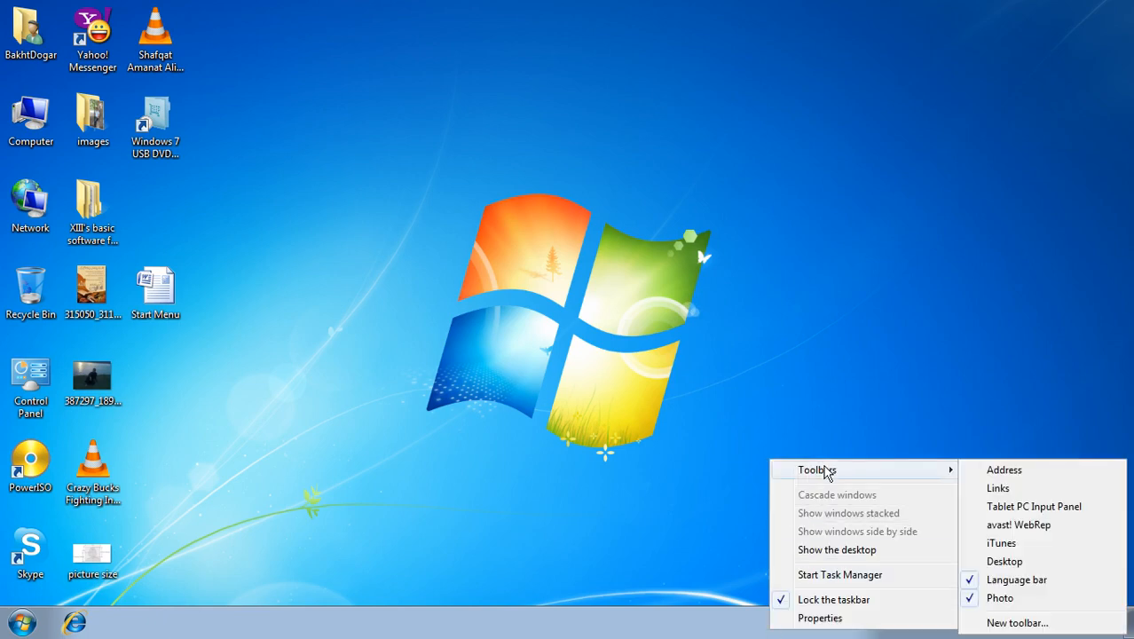
click(1008, 598)
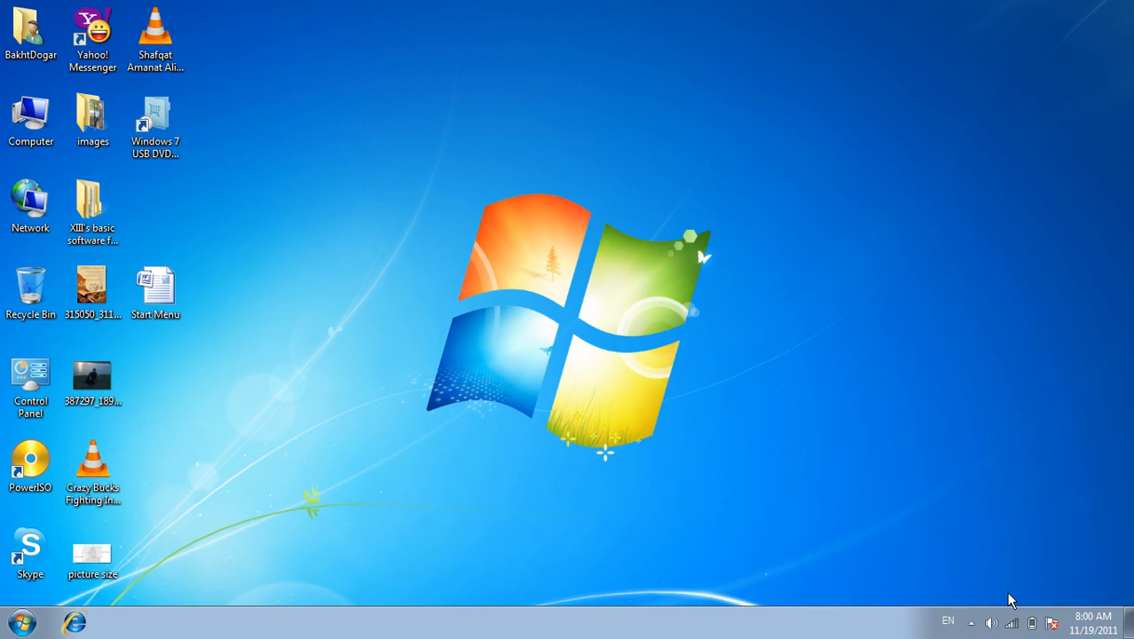